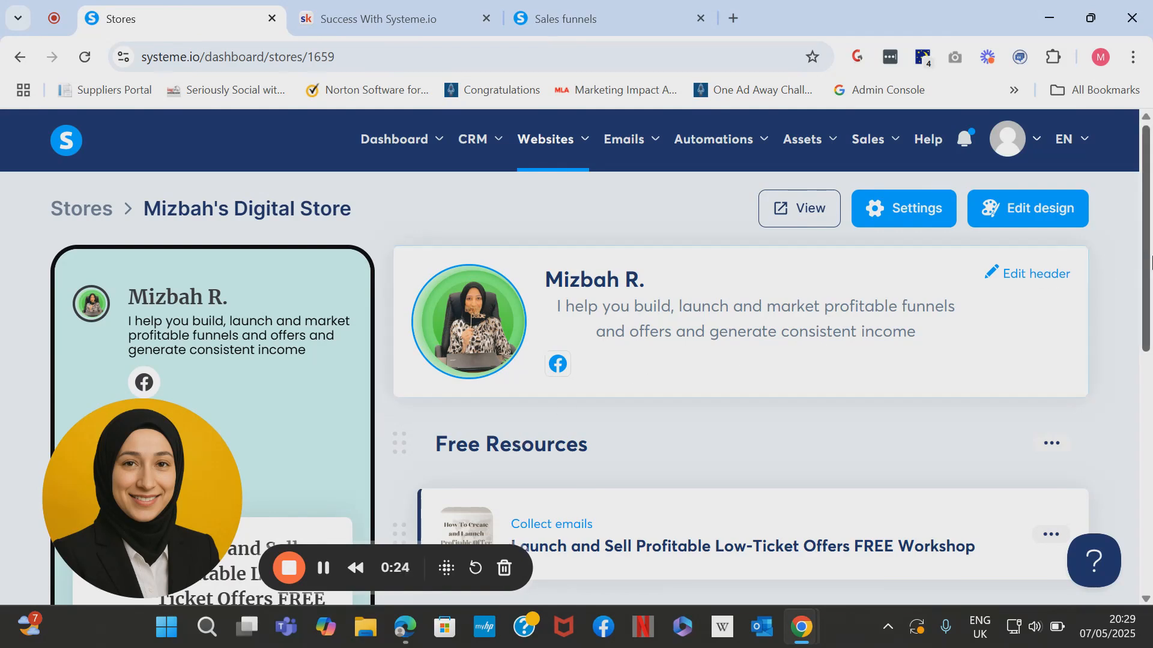
# Open the live digital store in a new tab and scroll through the workshop signup page.
pyautogui.moveTo(1148, 264)
pyautogui.mouseDown()
pyautogui.moveTo(1150, 528)
pyautogui.moveTo(1150, 270)
pyautogui.mouseUp()
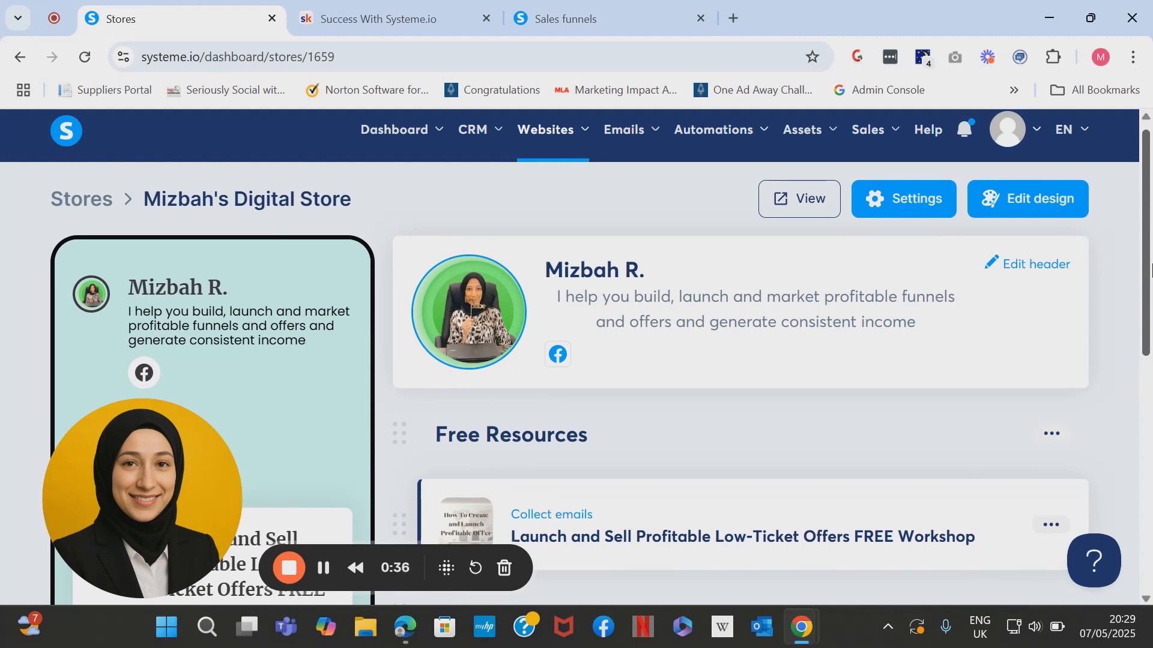
pyautogui.moveTo(1151, 238); pyautogui.dragTo(1151, 144)
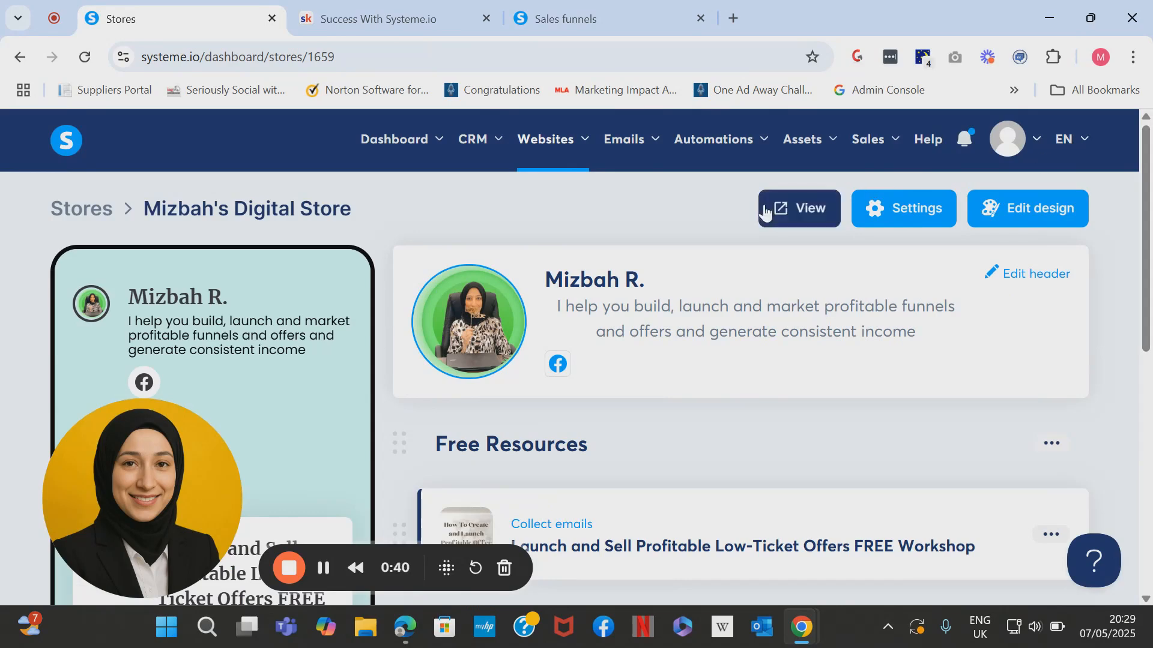
pyautogui.click(808, 216)
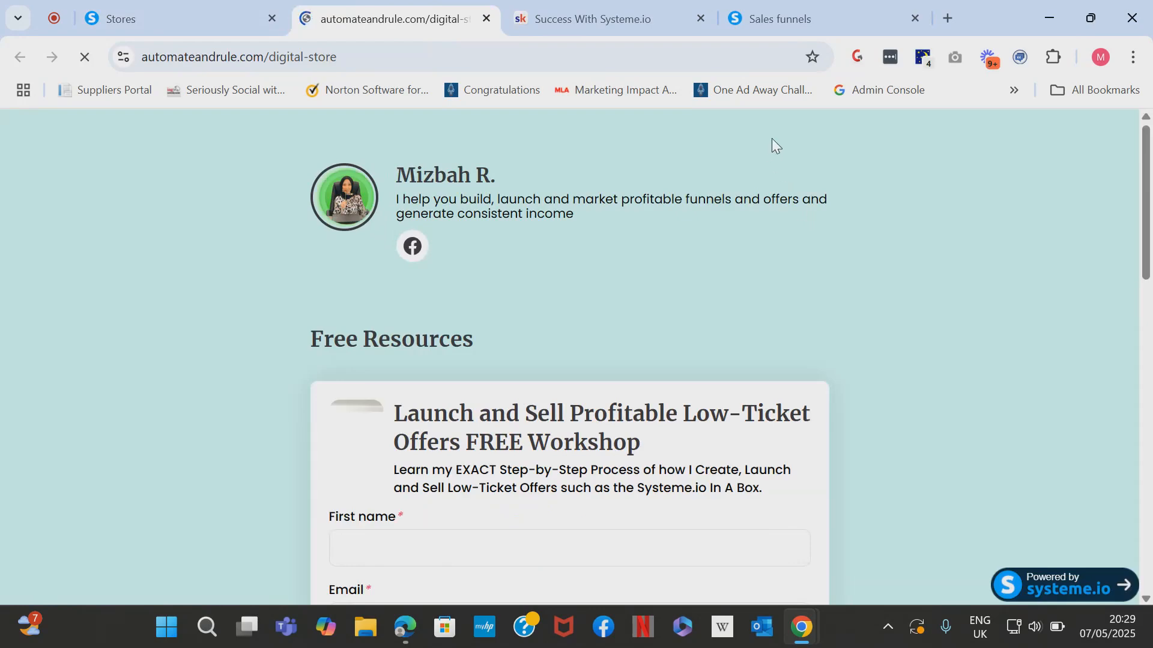
pyautogui.moveTo(1147, 222)
pyautogui.mouseDown()
pyautogui.moveTo(1149, 531)
pyautogui.moveTo(1152, 229)
pyautogui.mouseUp()
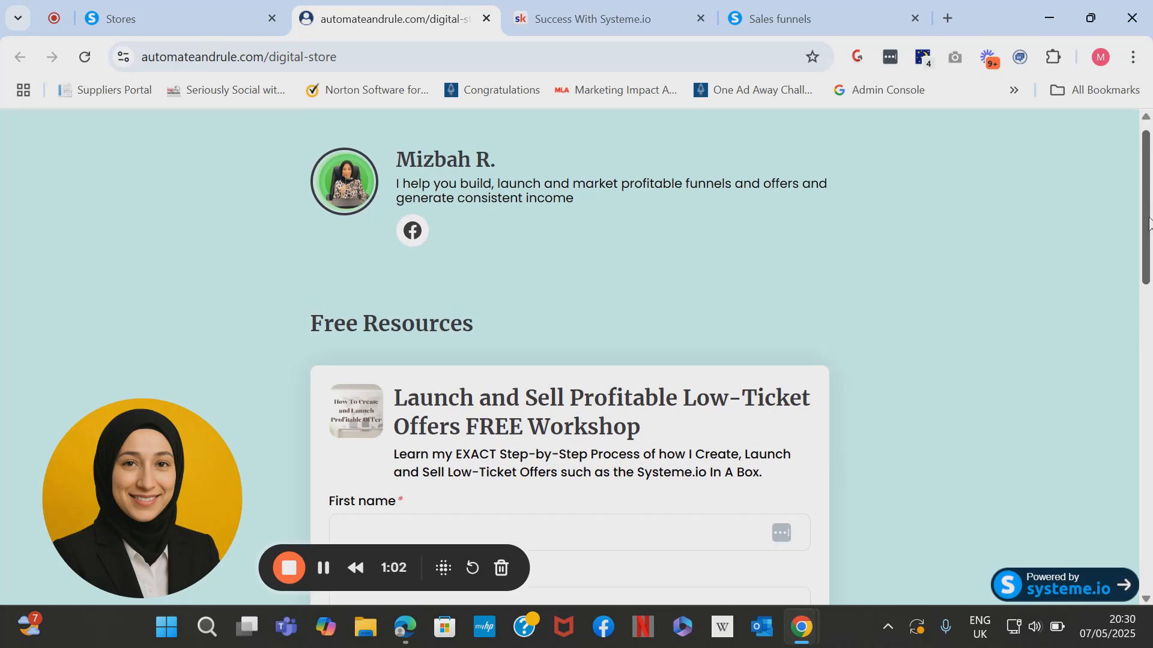
pyautogui.moveTo(1152, 228); pyautogui.dragTo(1152, 562)
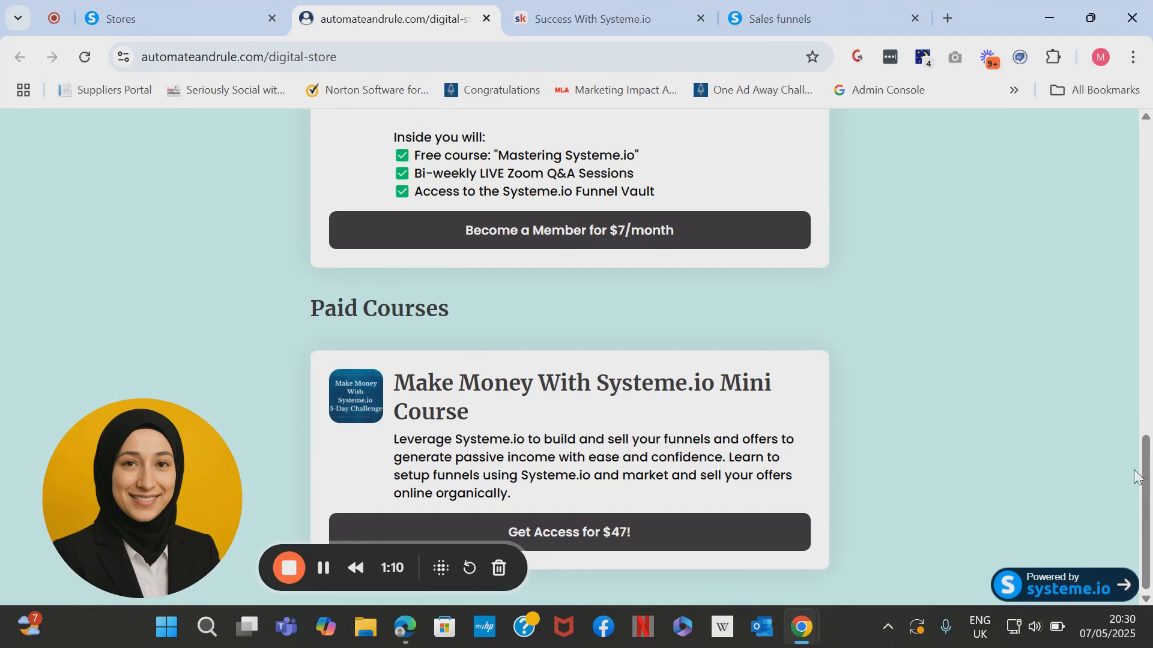
pyautogui.moveTo(1148, 498); pyautogui.dragTo(1139, 196)
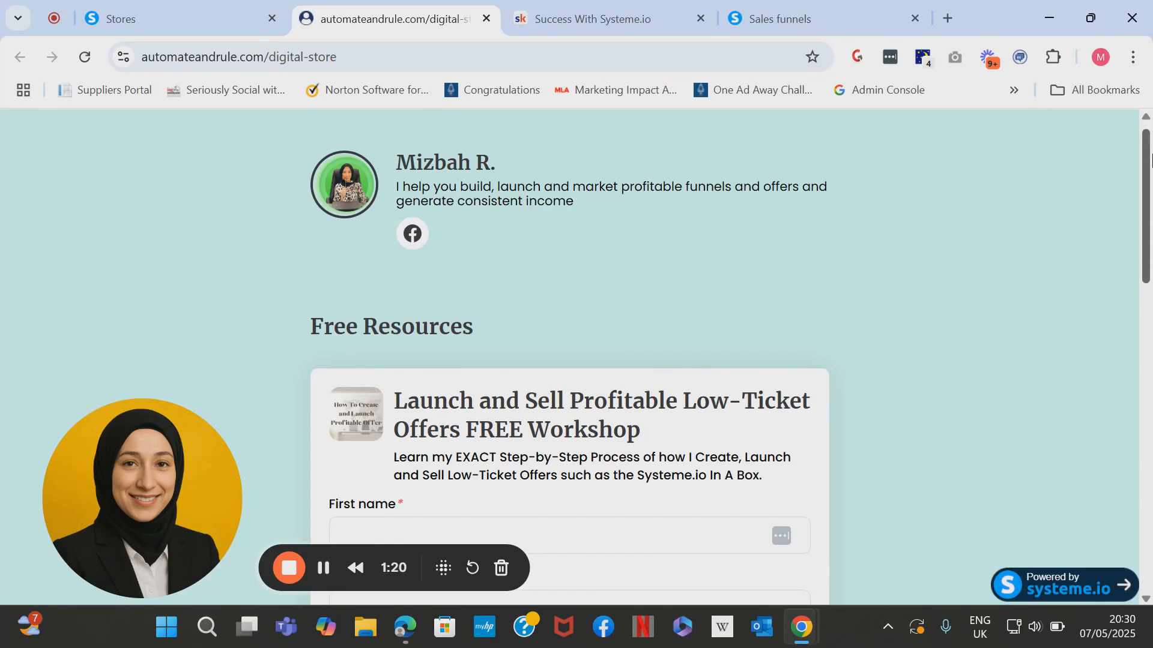
pyautogui.moveTo(1148, 174)
pyautogui.mouseDown()
pyautogui.moveTo(1150, 517)
pyautogui.moveTo(1149, 120)
pyautogui.moveTo(1150, 291)
pyautogui.moveTo(1150, 183)
pyautogui.mouseUp()
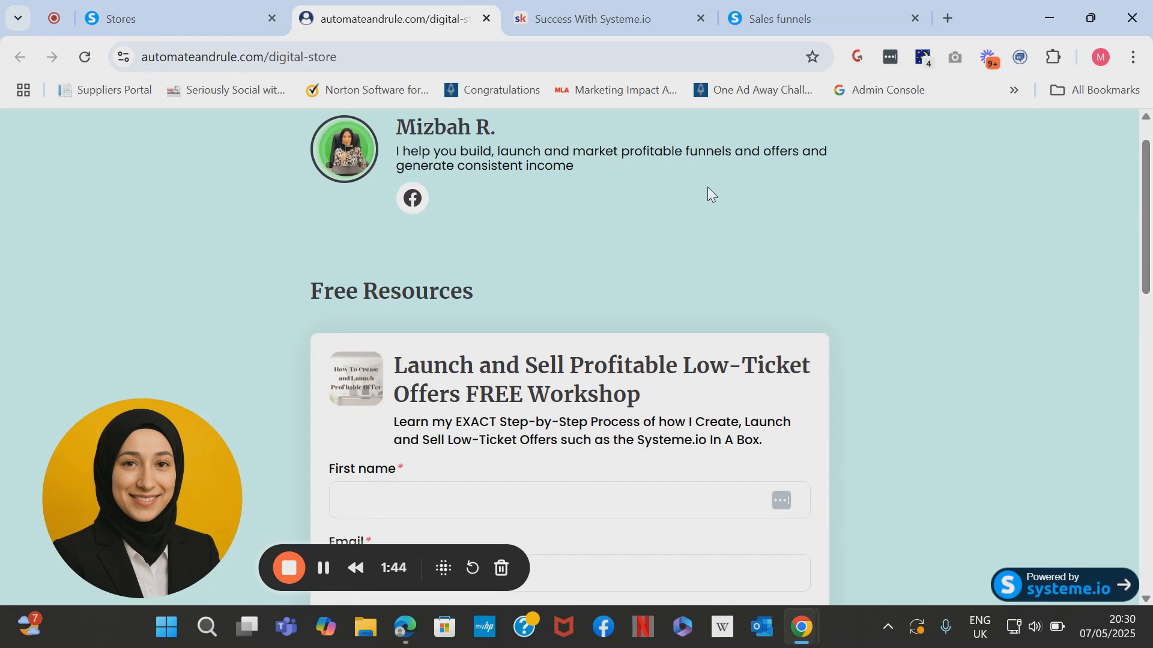
pyautogui.rightClick(1148, 144)
pyautogui.click(796, 216)
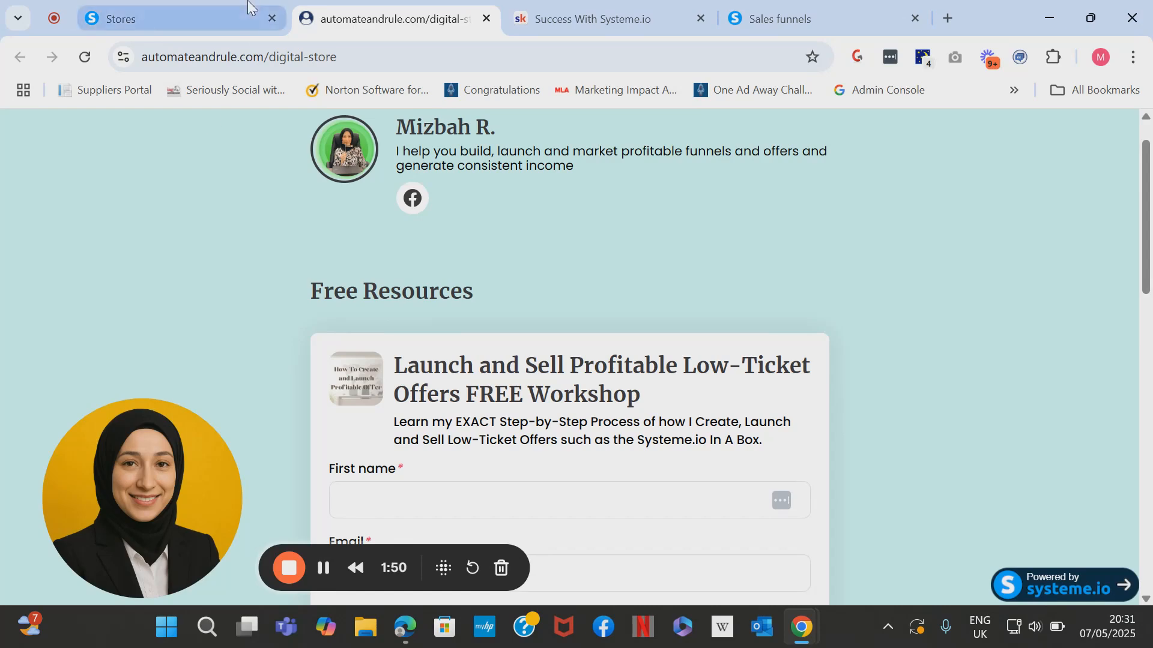
# Go to Digital stores and start a new store named 'Test Store'.
pyautogui.click(205, 16)
pyautogui.moveTo(562, 173)
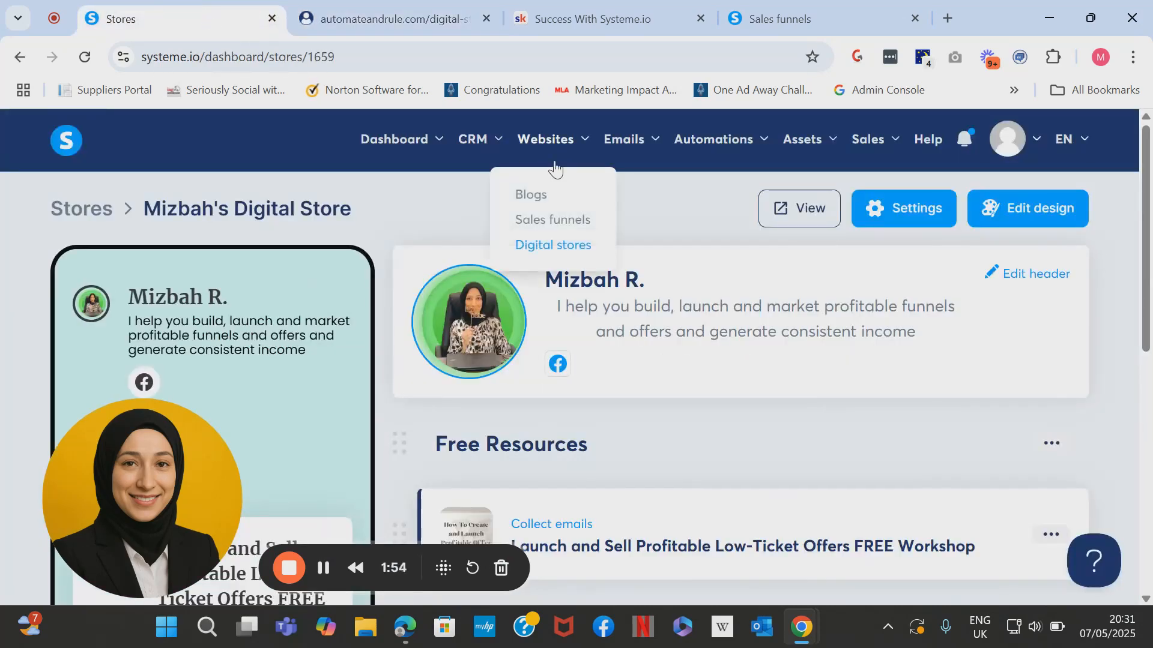
pyautogui.click(560, 247)
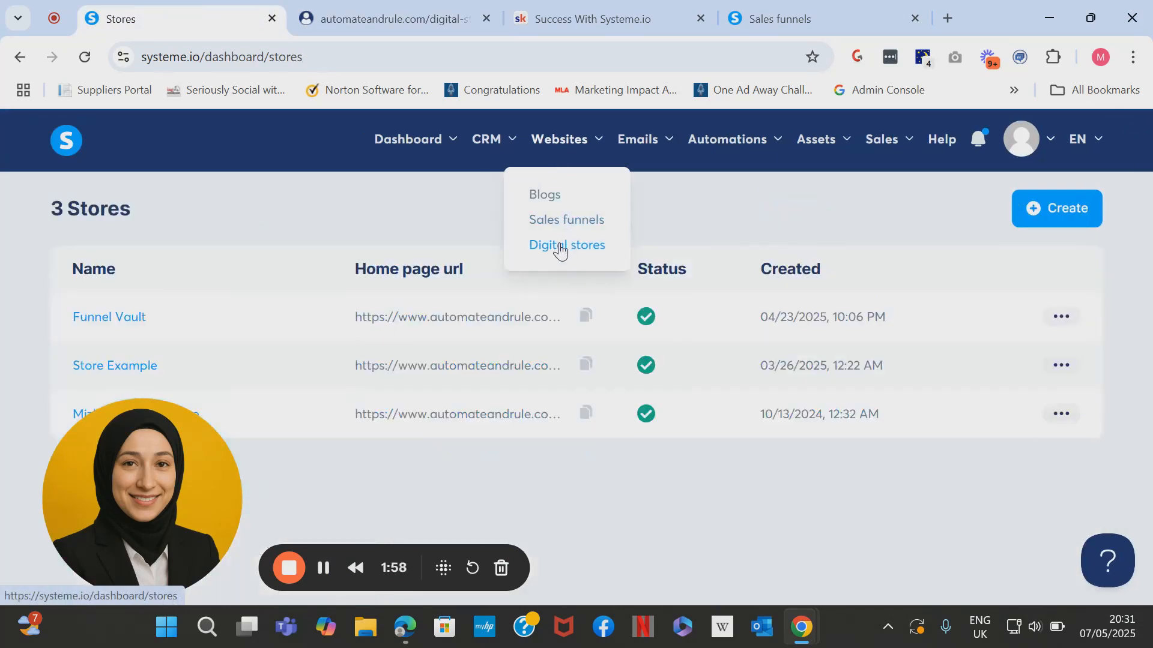
pyautogui.click(1053, 216)
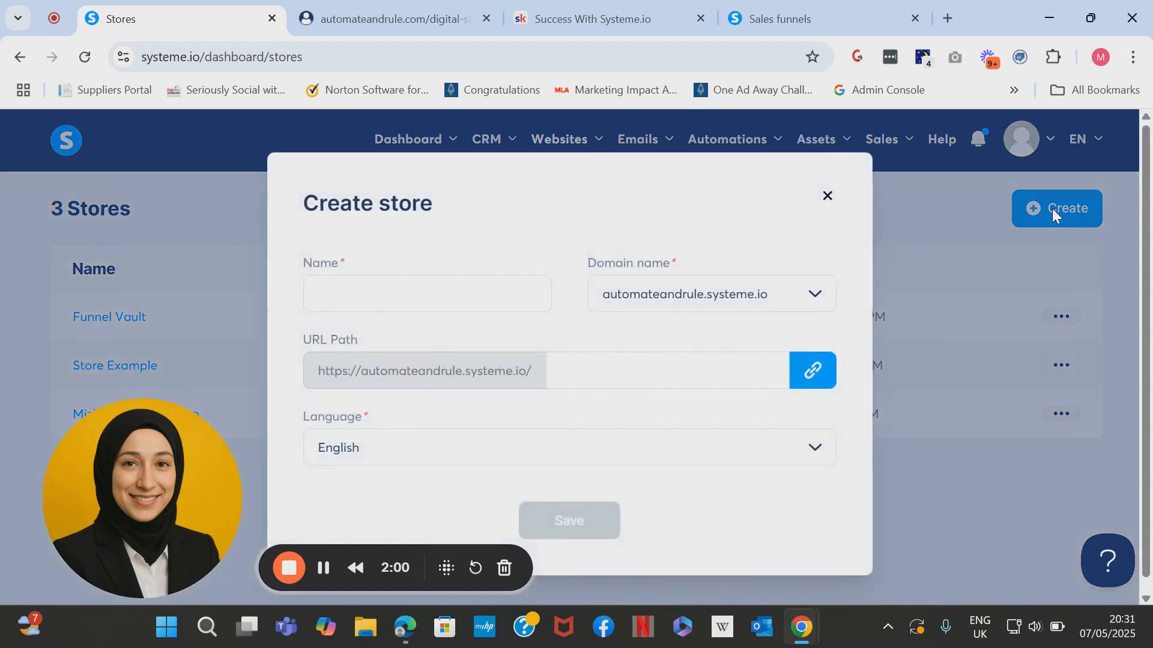
pyautogui.click(445, 302)
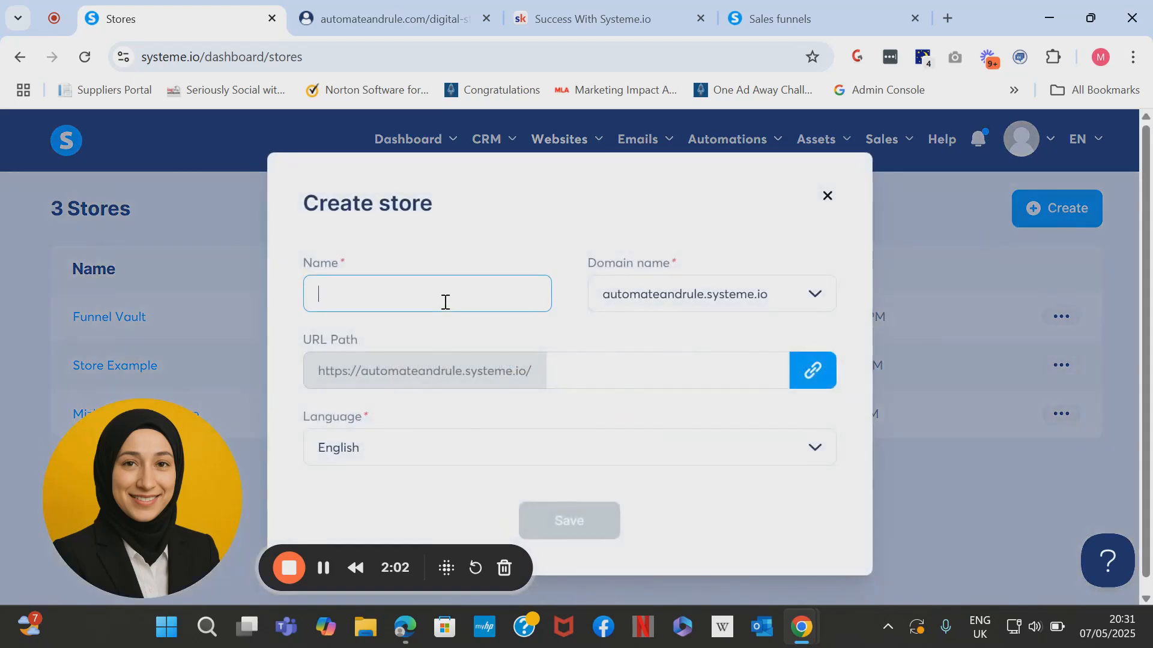
pyautogui.write('Te')
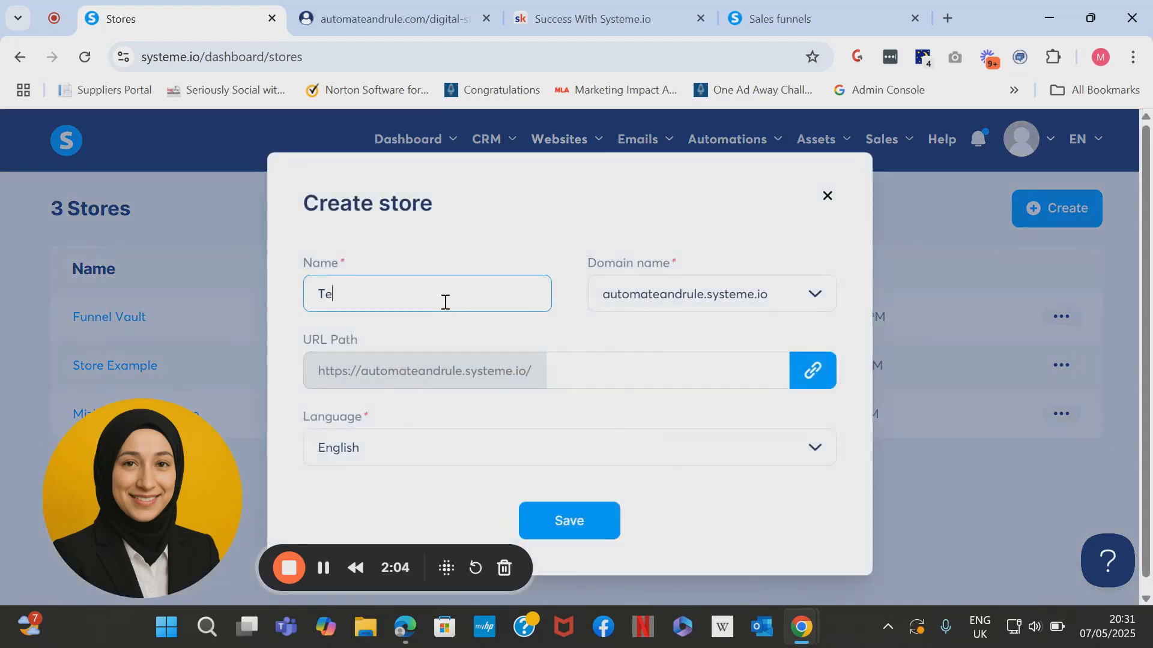
pyautogui.write('st Store')
pyautogui.click(745, 304)
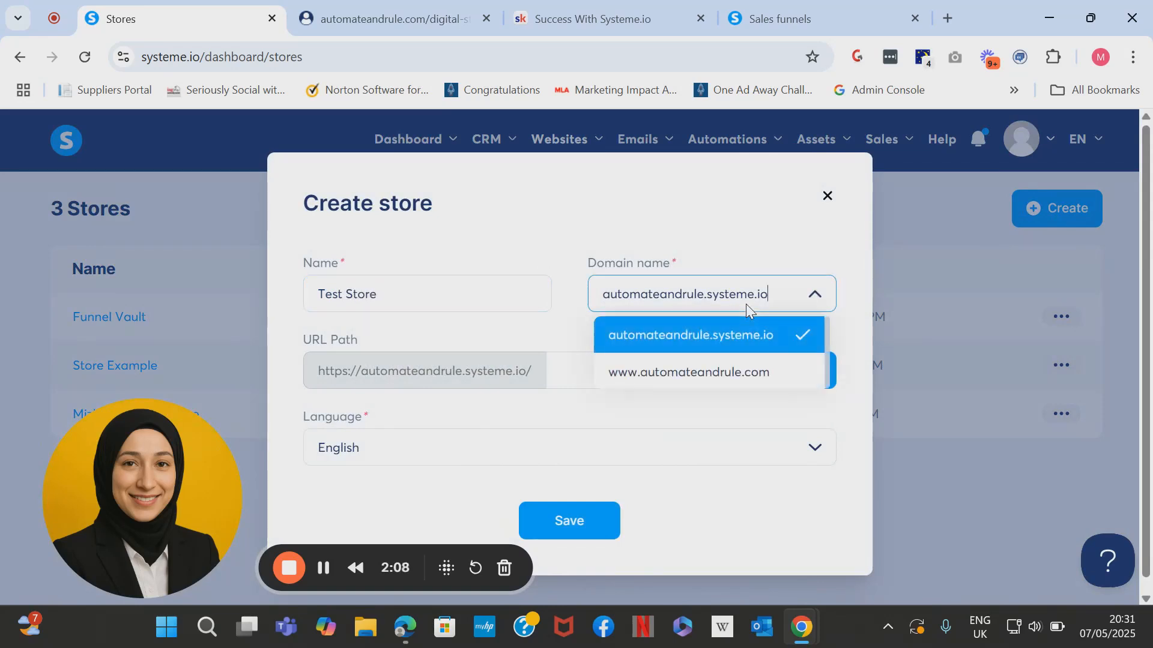
pyautogui.click(737, 368)
pyautogui.click(625, 372)
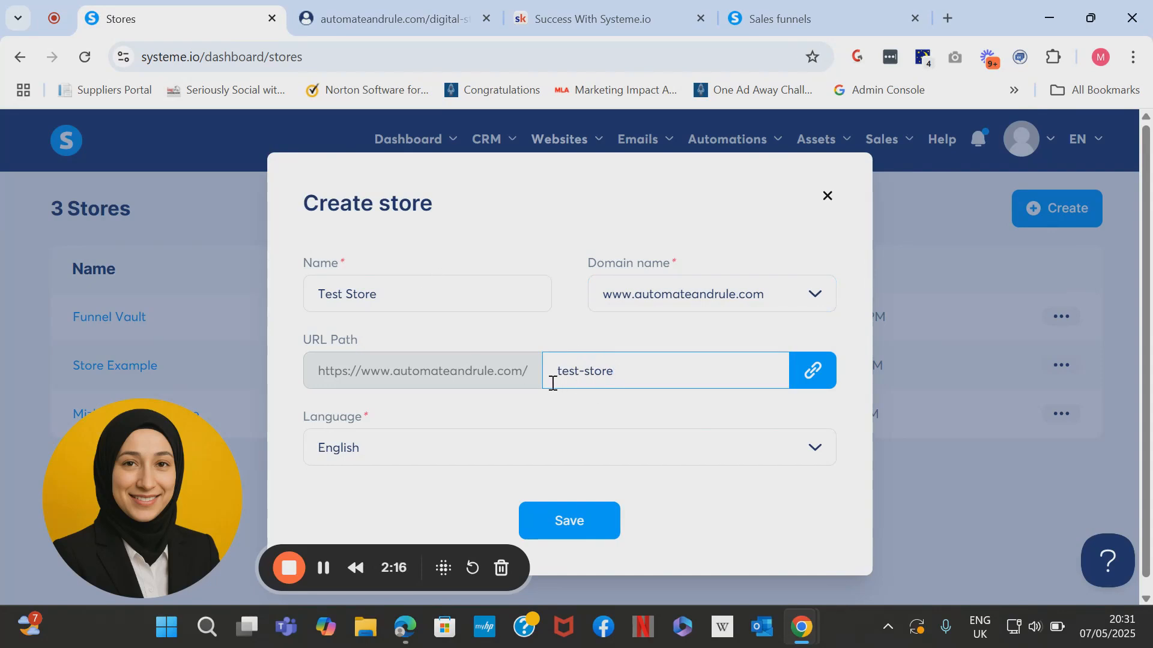
pyautogui.moveTo(627, 375); pyautogui.dragTo(554, 371)
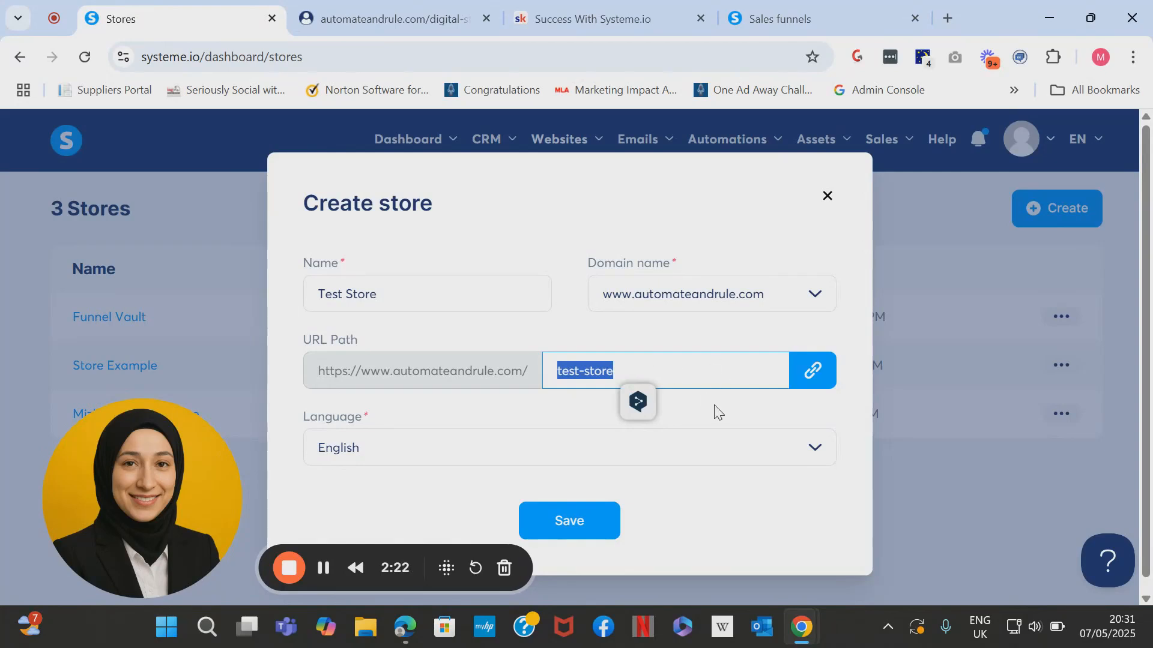
pyautogui.click(759, 405)
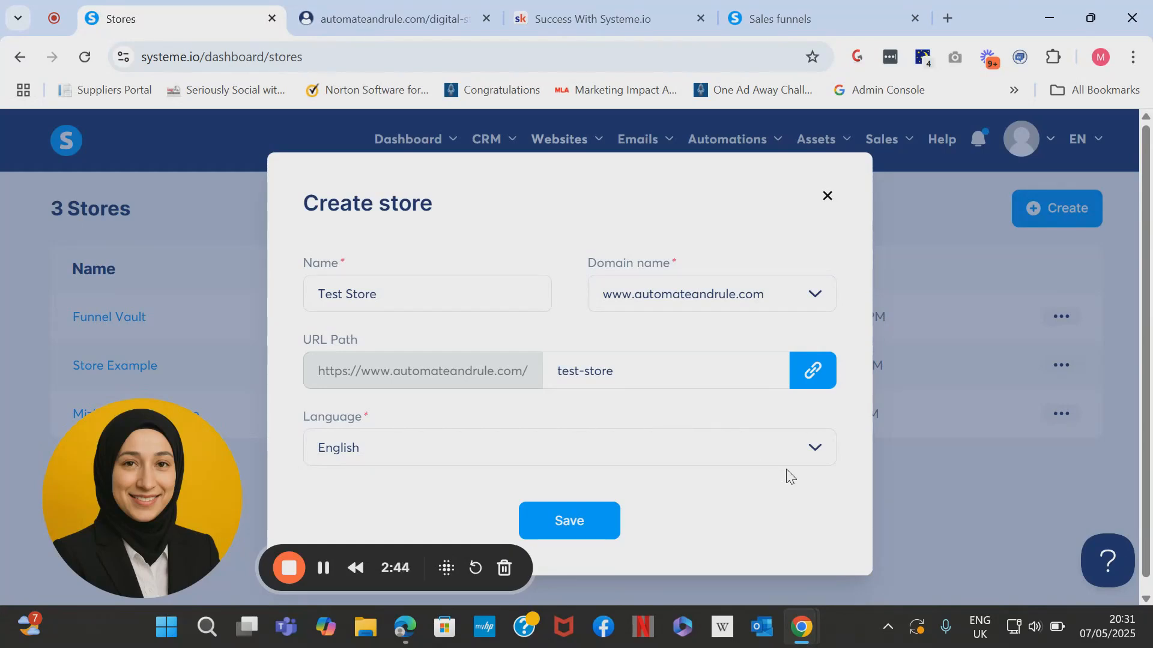
pyautogui.click(802, 464)
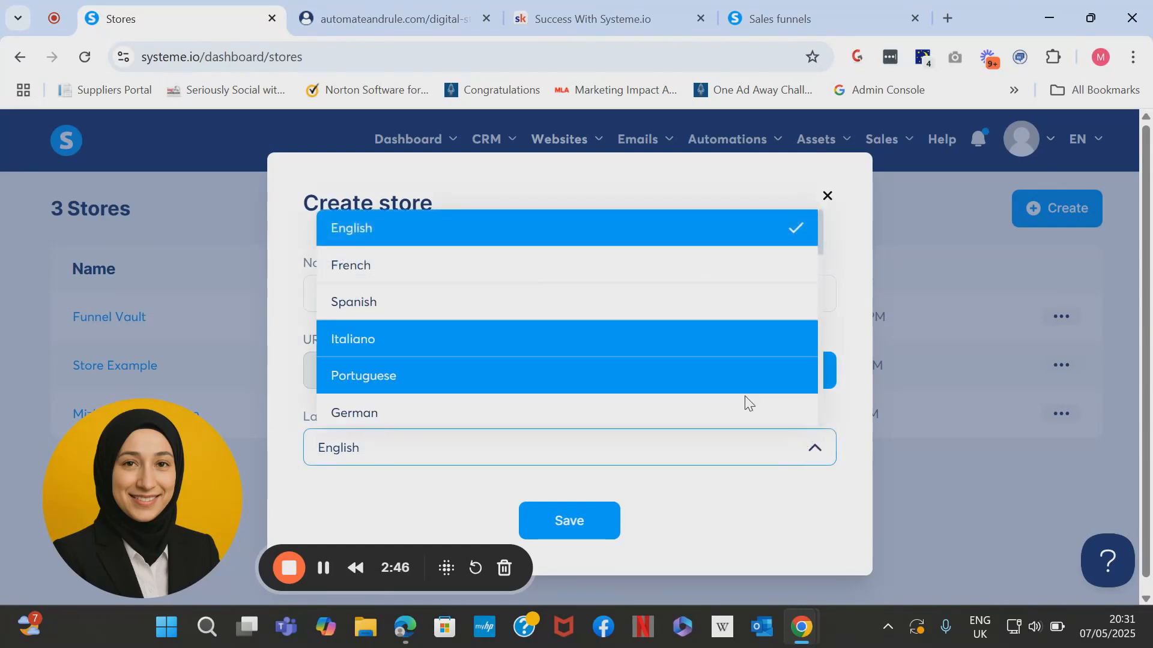
pyautogui.click(745, 443)
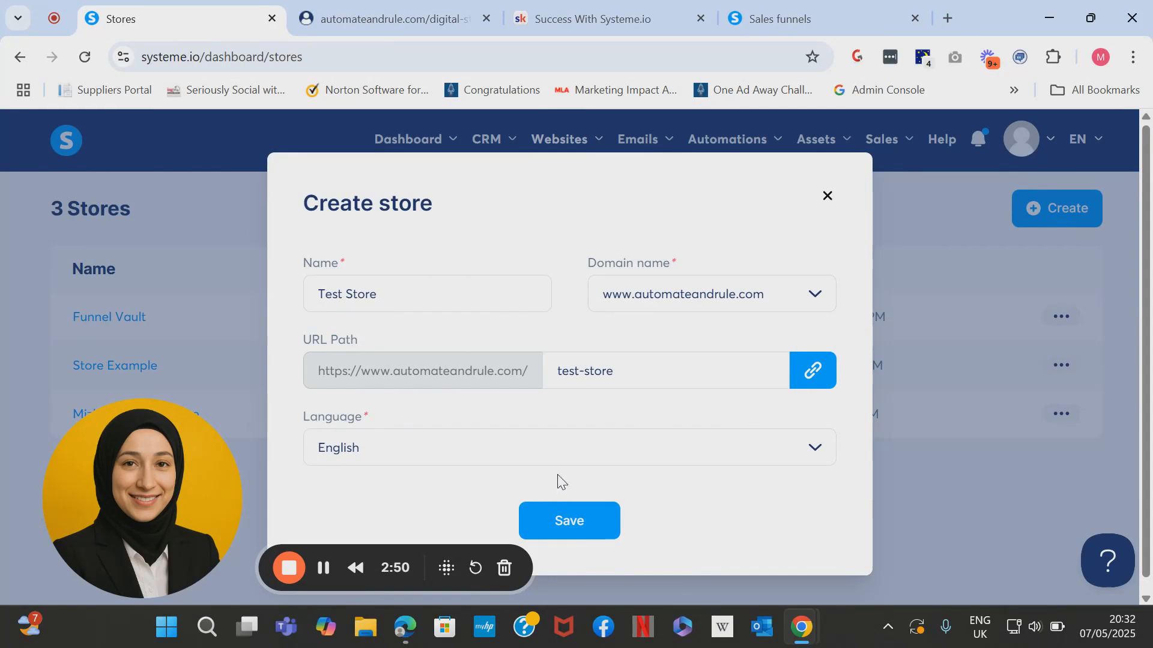
# Save and create the new Test Store.
pyautogui.click(587, 523)
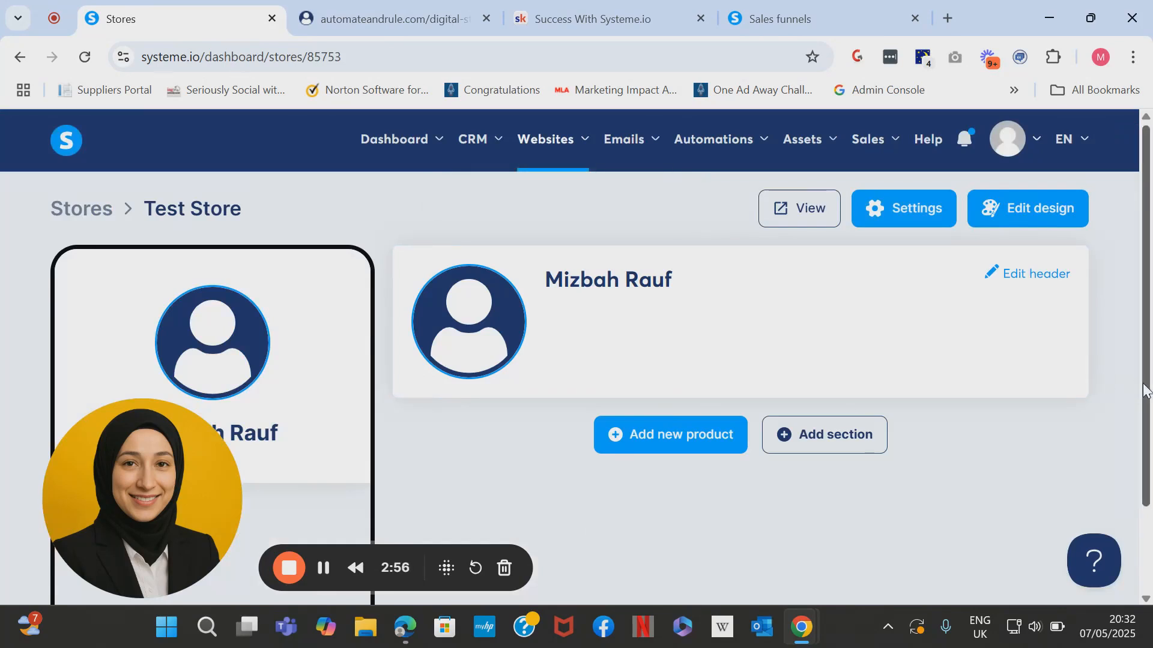
pyautogui.rightClick(1139, 500)
pyautogui.scroll(-2, 1148, 541)
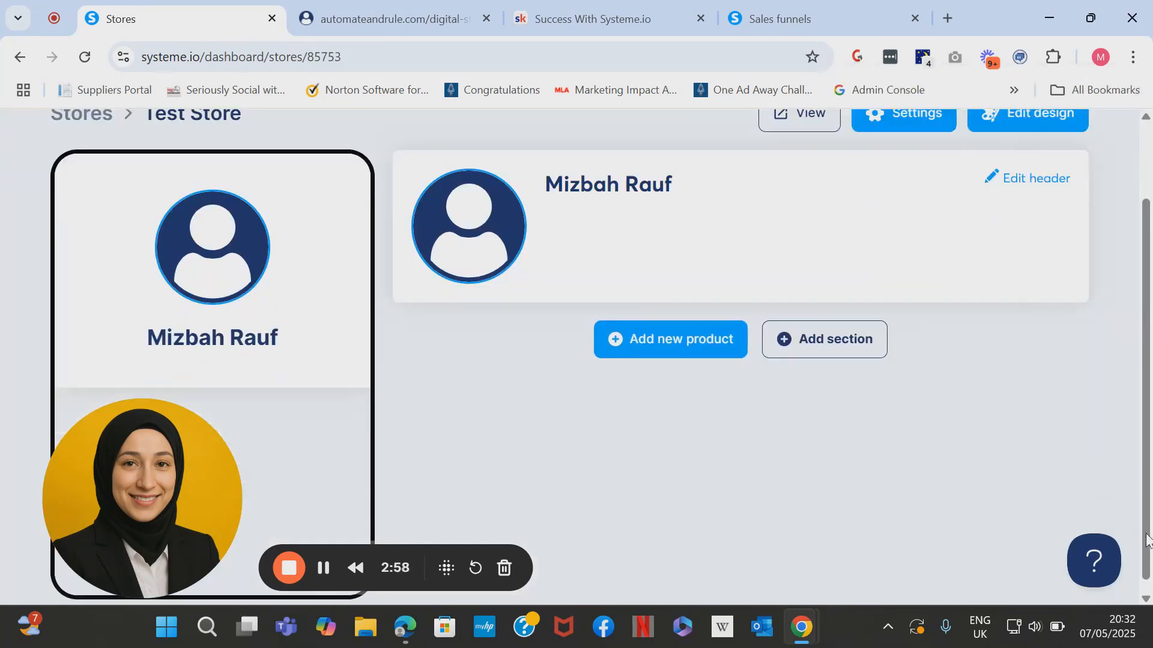
pyautogui.scroll(2, 1148, 455)
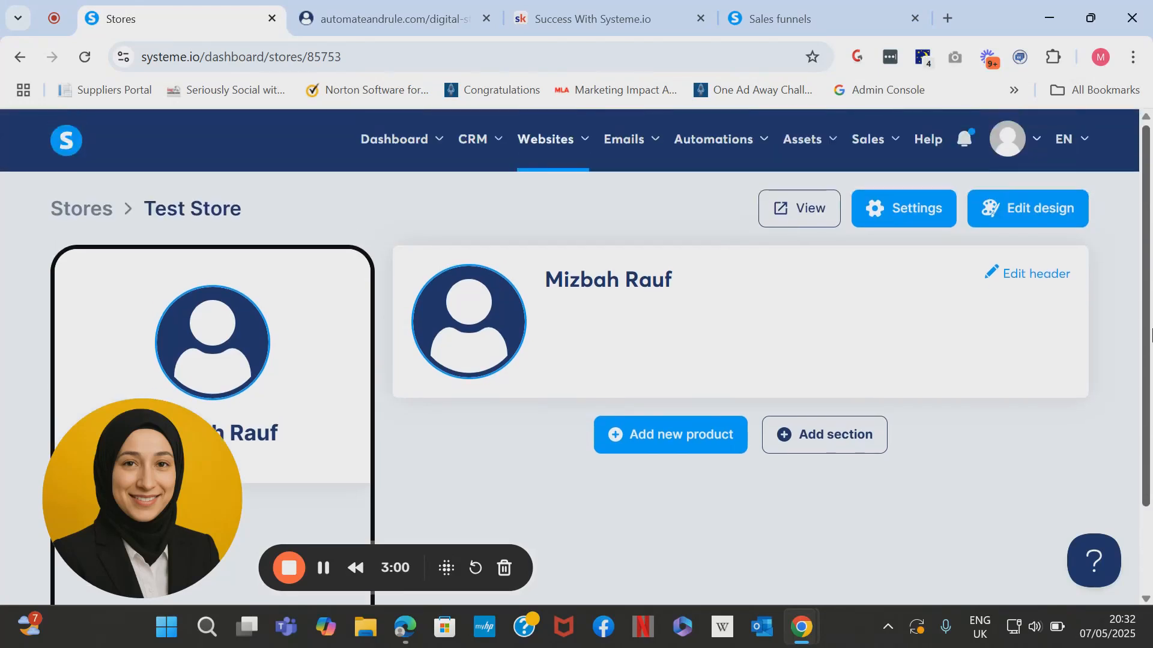
# Choose the orange Book Expert theme in the store's design settings.
pyautogui.click(1013, 228)
pyautogui.scroll(-4, 1148, 253)
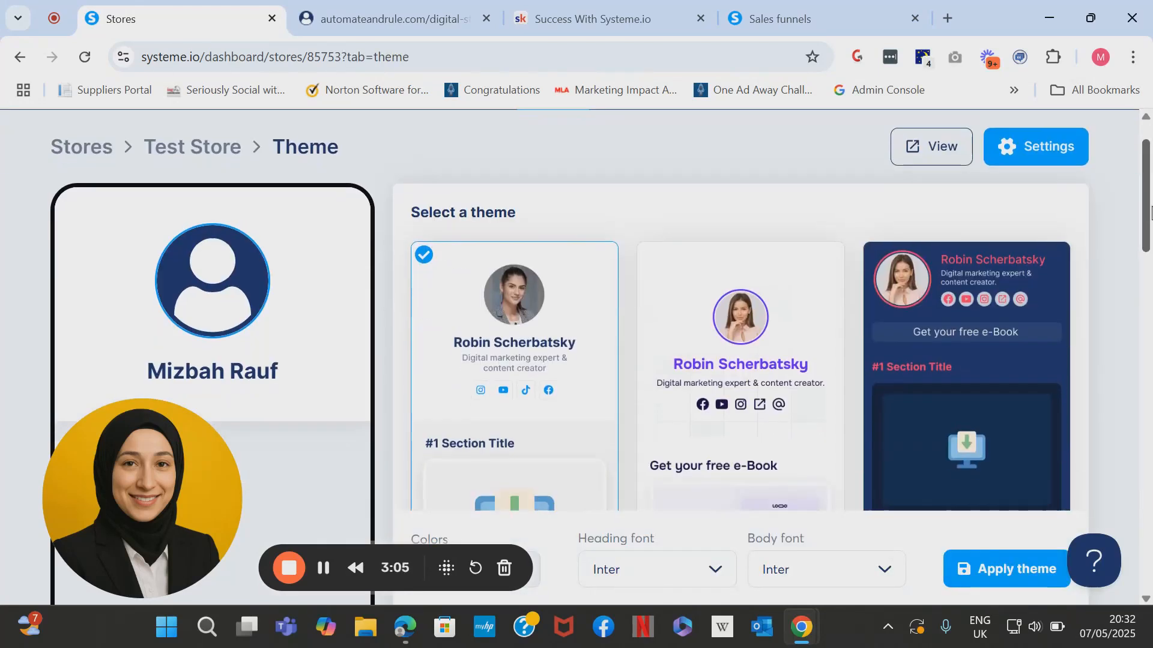
pyautogui.moveTo(1146, 253); pyautogui.dragTo(1144, 339)
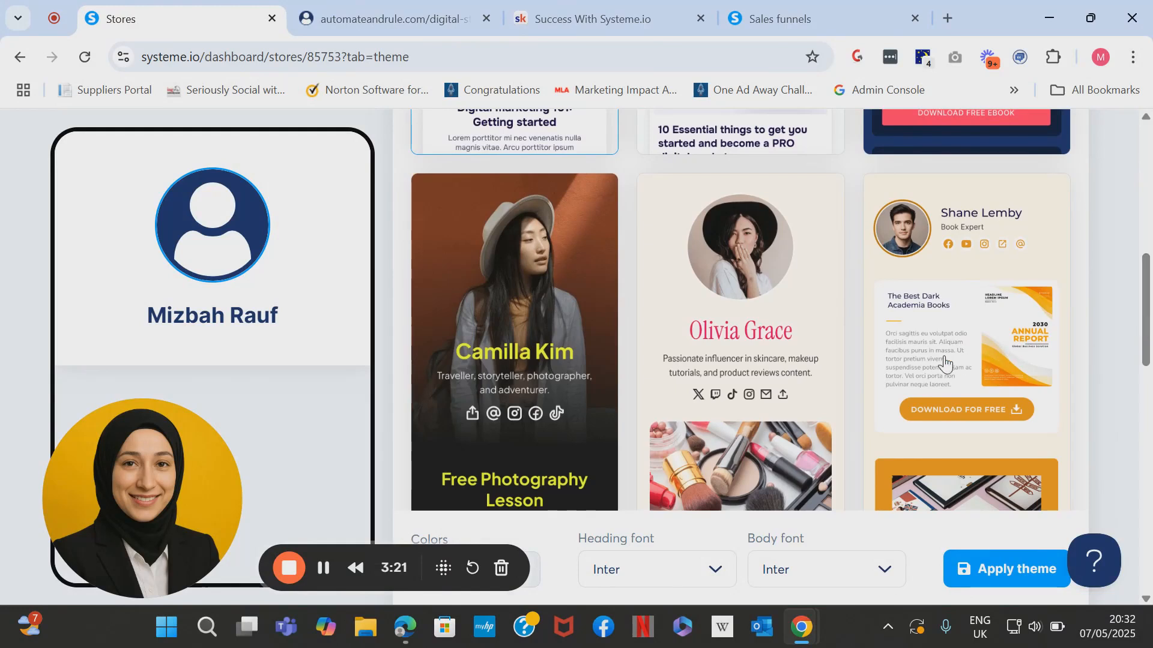
pyautogui.click(918, 343)
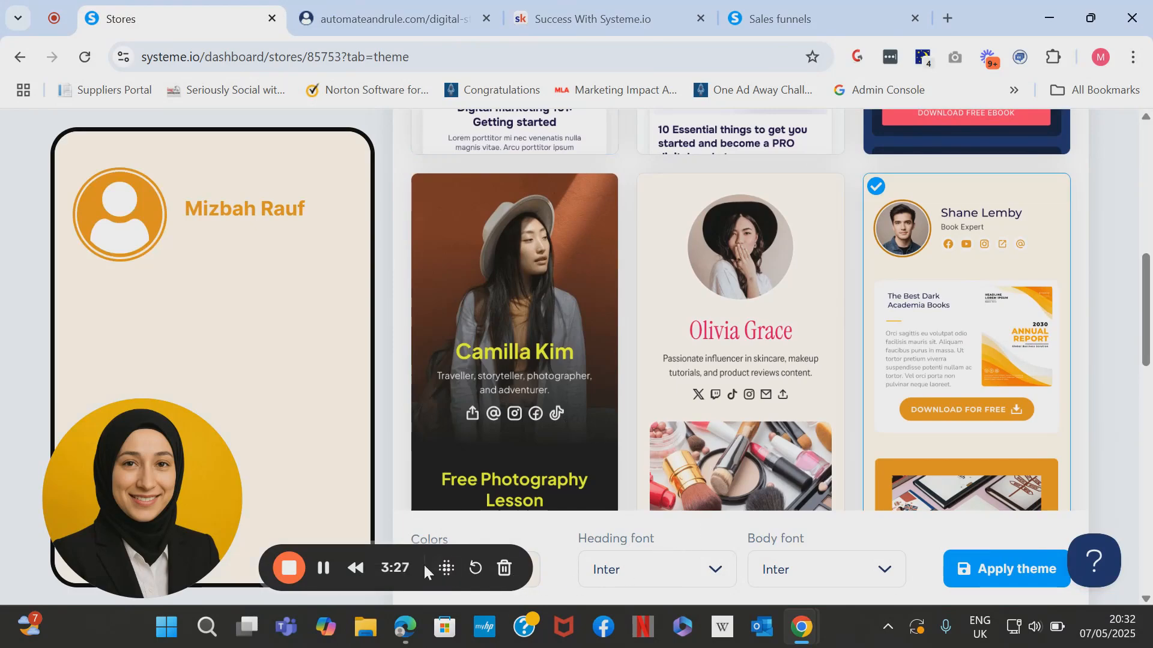
# Change the main theme colour from orange to light blue 8ed0f6.
pyautogui.moveTo(190, 542); pyautogui.dragTo(199, 261)
pyautogui.scroll(10, 540, 301)
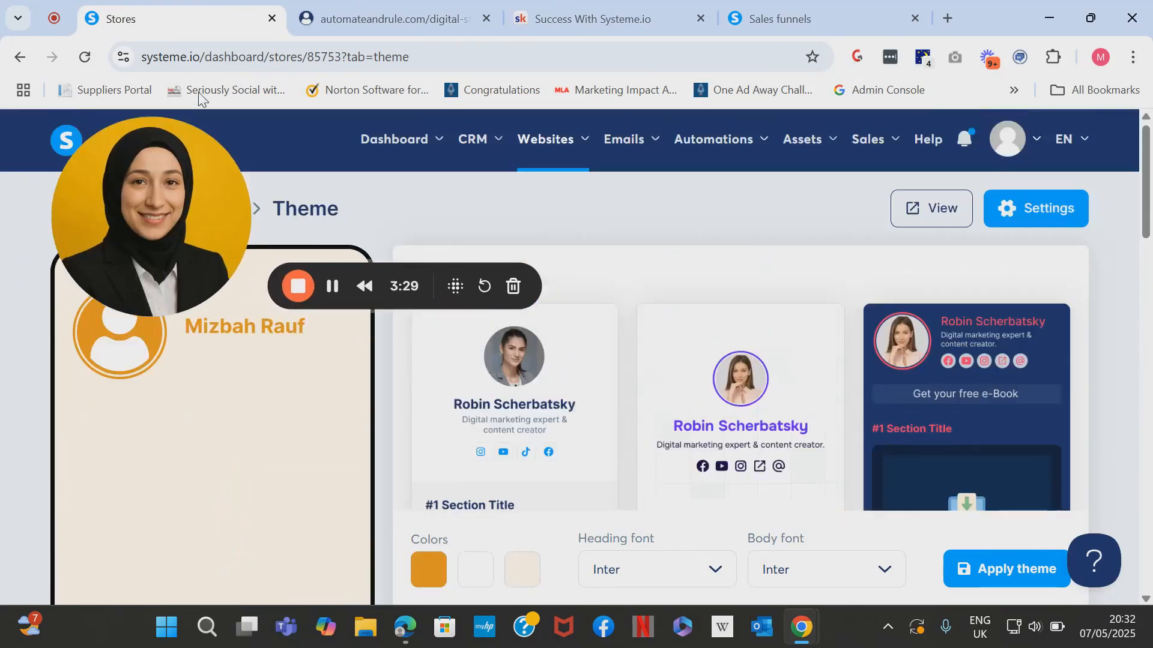
pyautogui.click(418, 578)
pyautogui.moveTo(383, 456)
pyautogui.mouseDown()
pyautogui.moveTo(420, 456)
pyautogui.moveTo(393, 455)
pyautogui.mouseUp()
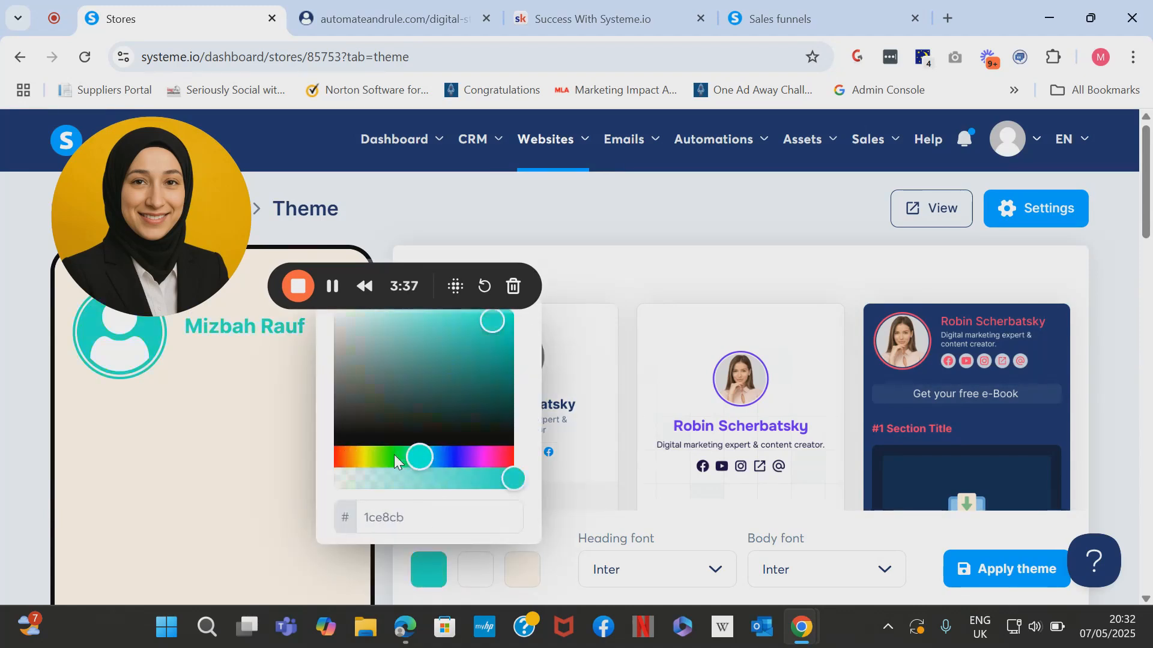
pyautogui.click(459, 455)
pyautogui.click(466, 320)
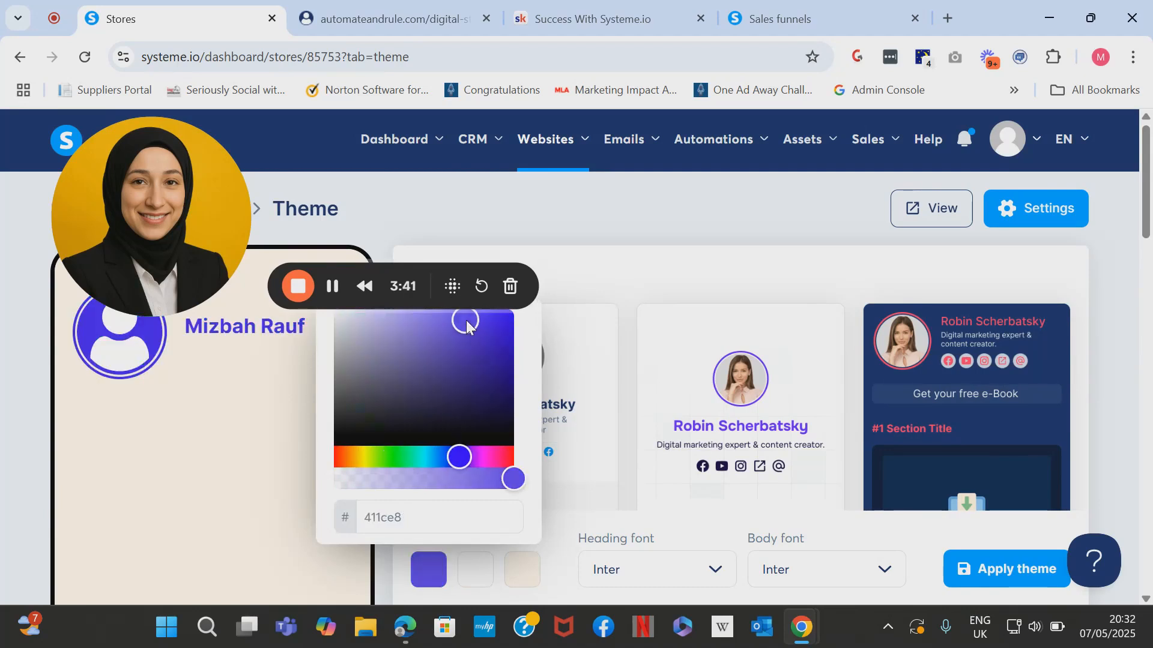
pyautogui.click(431, 318)
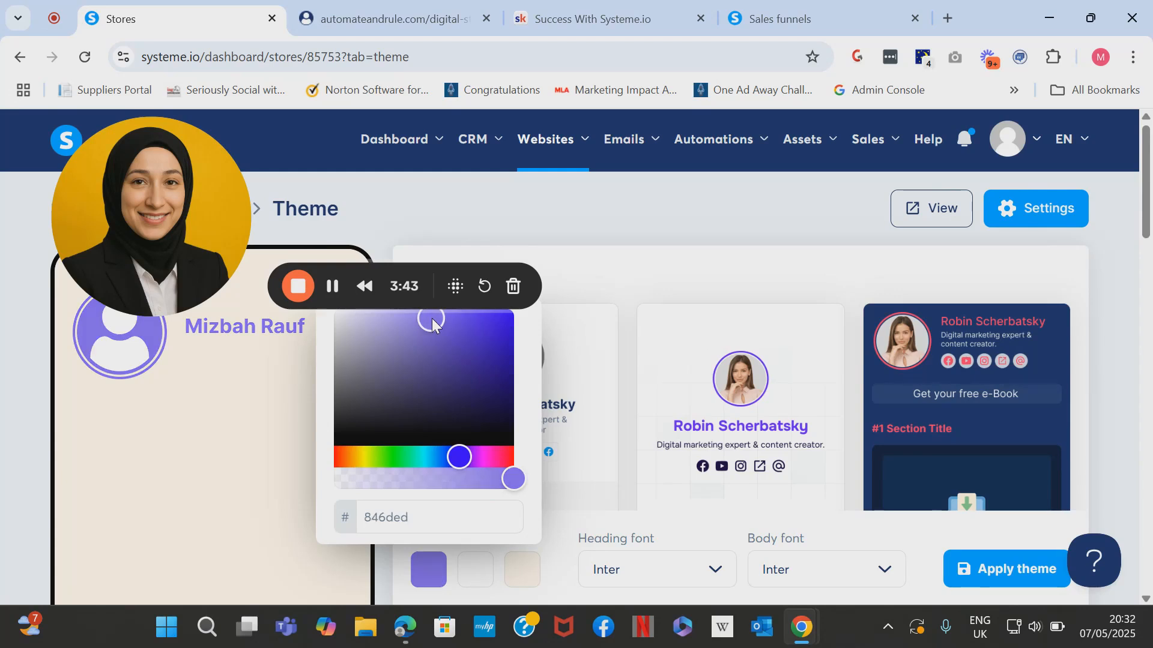
pyautogui.click(410, 315)
pyautogui.click(435, 456)
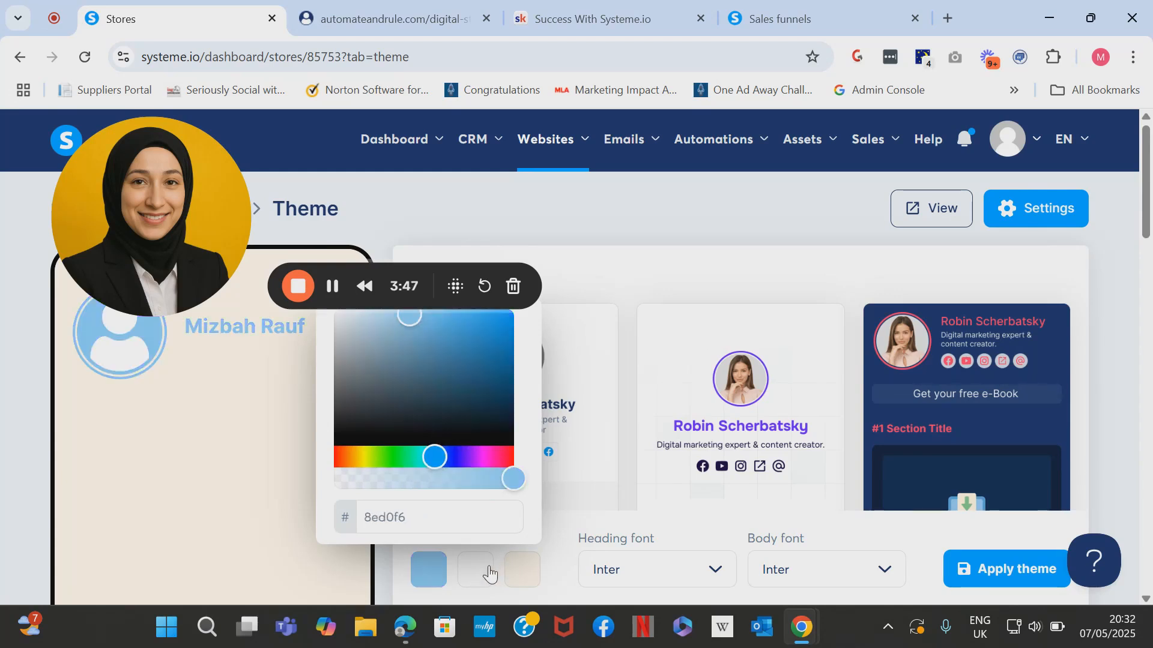
# Make the beige theme colour a nearly transparent pale shade, fff7eb26.
pyautogui.click(510, 576)
pyautogui.click(437, 486)
pyautogui.moveTo(437, 490); pyautogui.dragTo(454, 489)
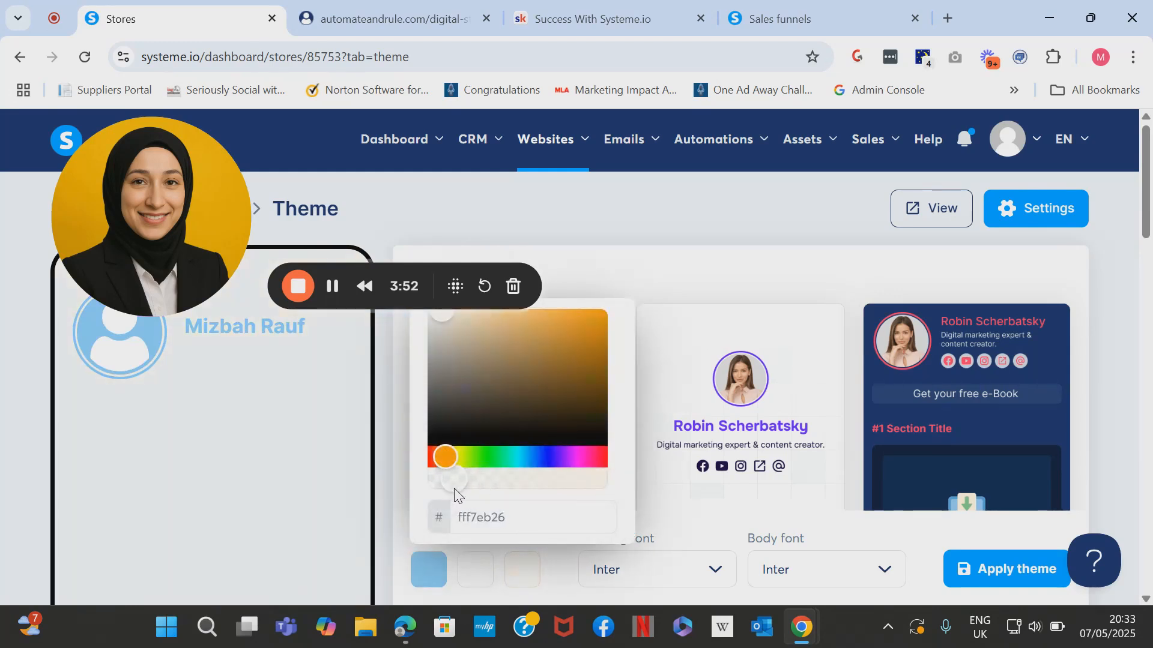
pyautogui.click(633, 249)
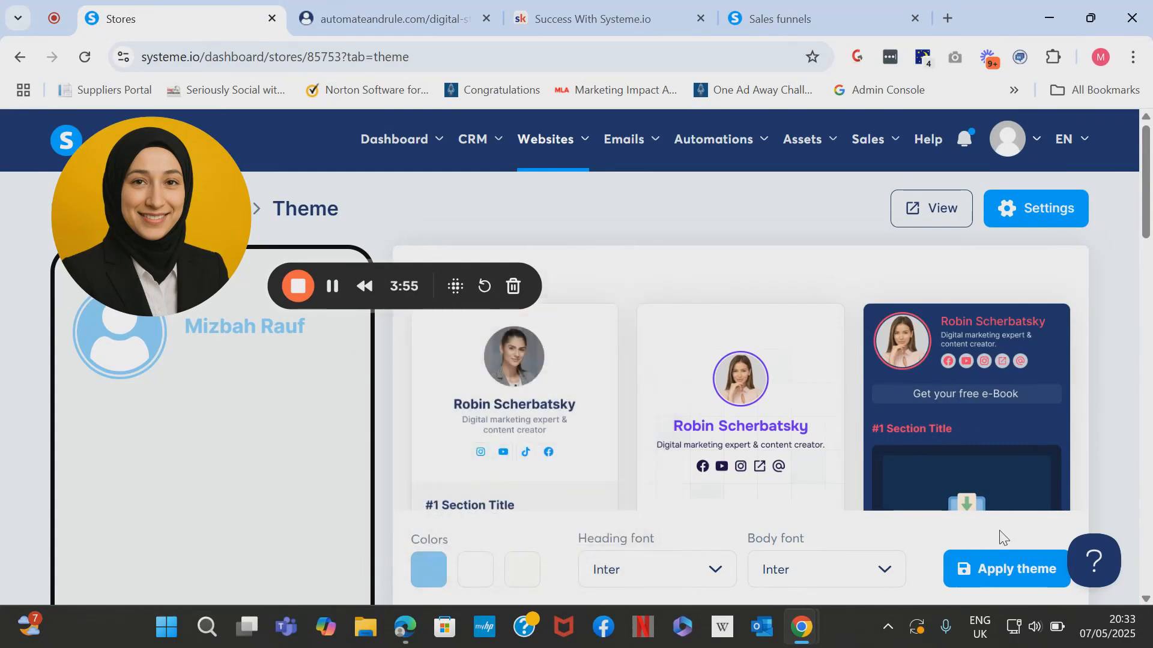
# Set headings to Merriweather and body text to Poppins, then apply the theme.
pyautogui.click(715, 570)
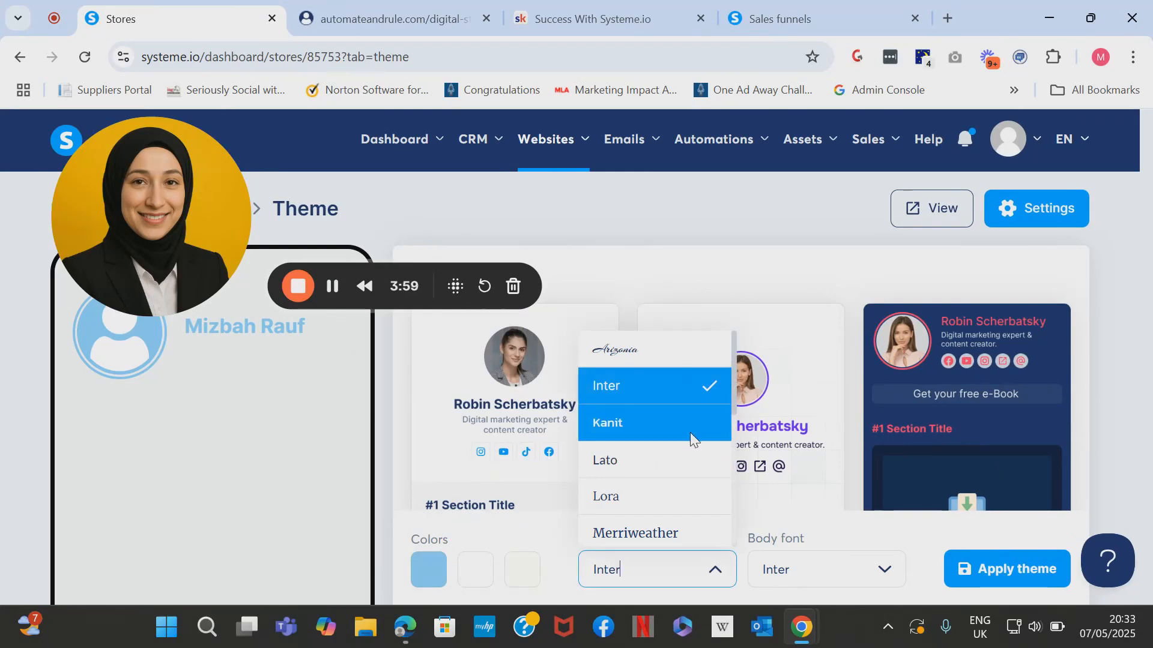
pyautogui.click(675, 521)
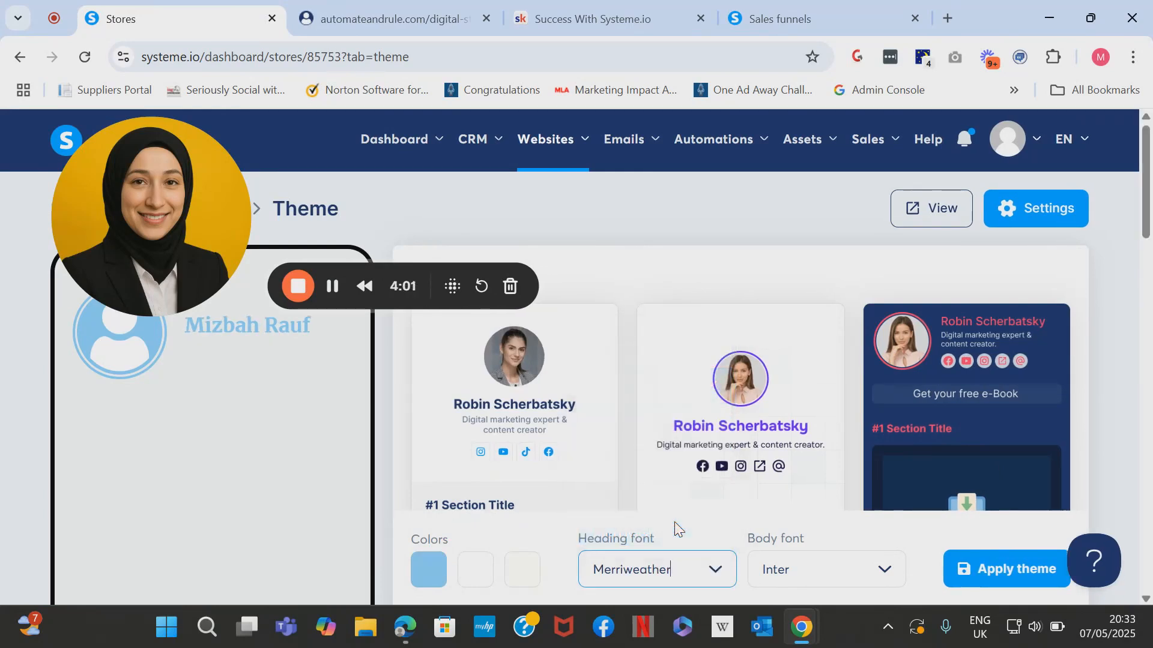
pyautogui.click(863, 571)
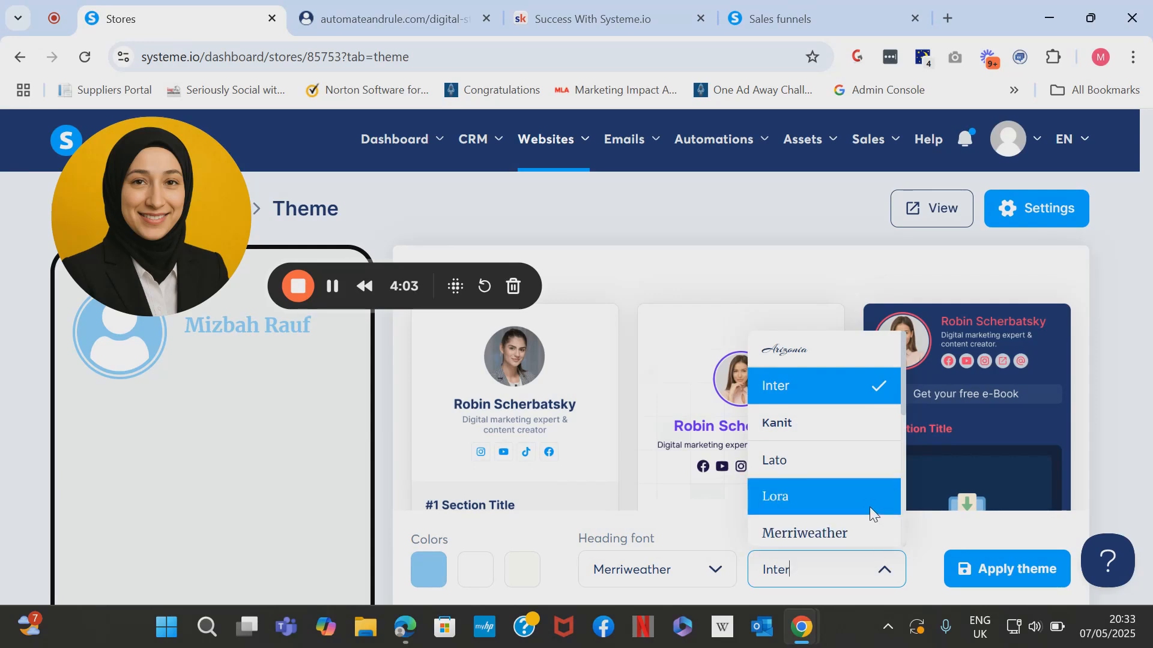
pyautogui.scroll(-5, 869, 506)
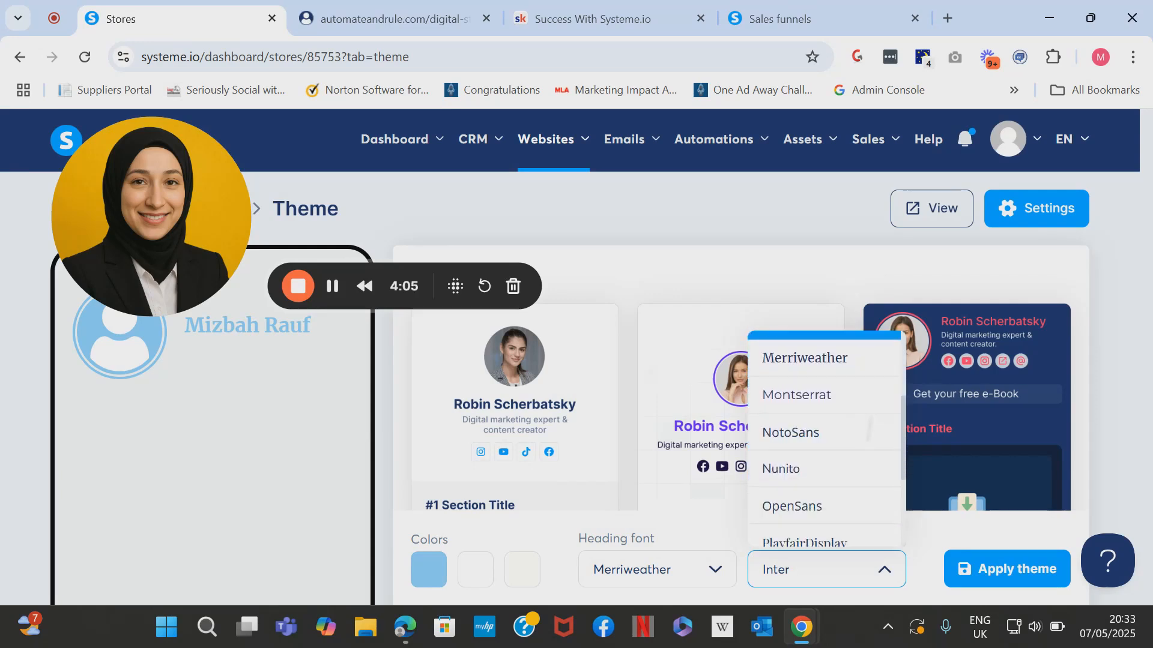
pyautogui.scroll(-2, 865, 467)
pyautogui.click(866, 465)
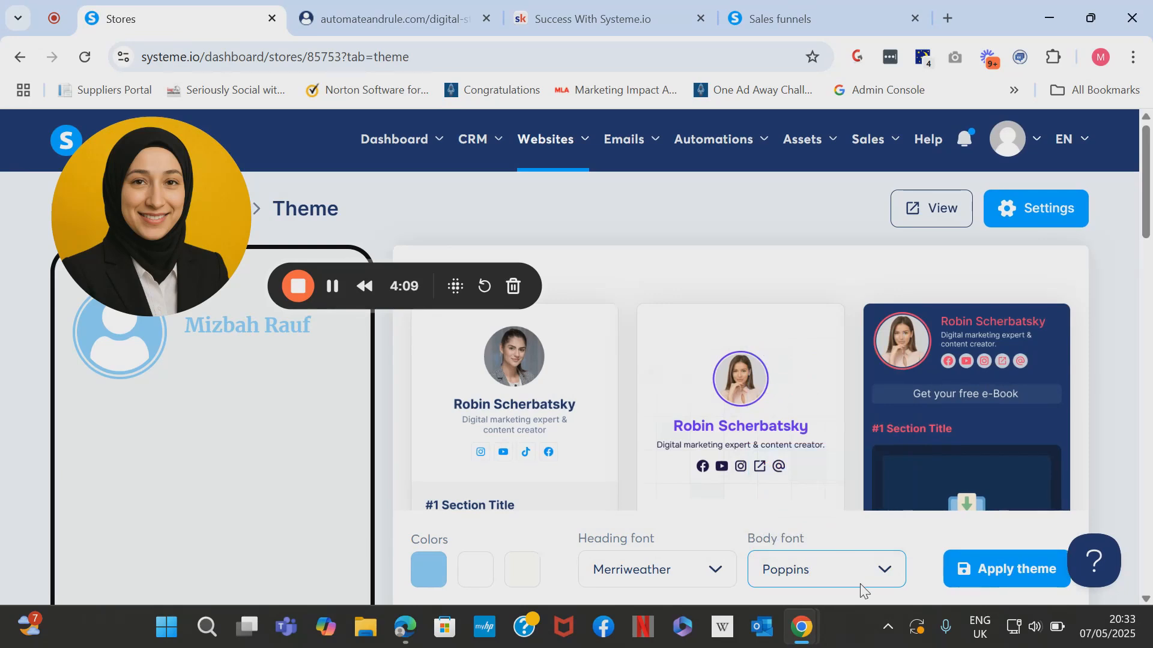
pyautogui.click(1007, 578)
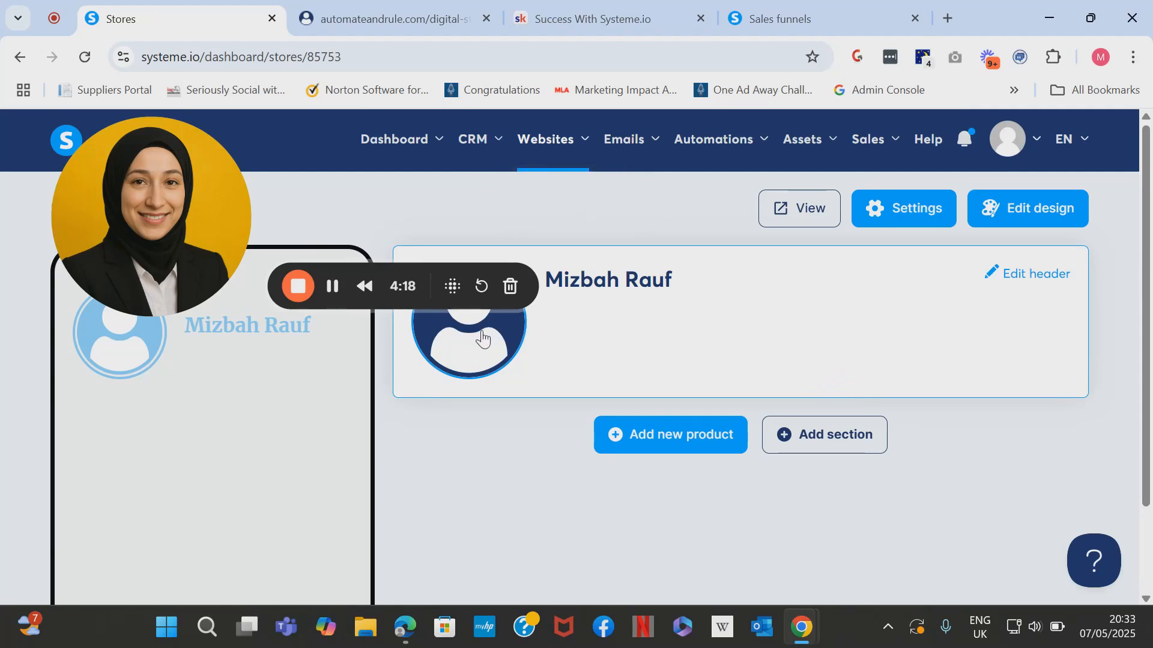
pyautogui.moveTo(189, 285); pyautogui.dragTo(187, 568)
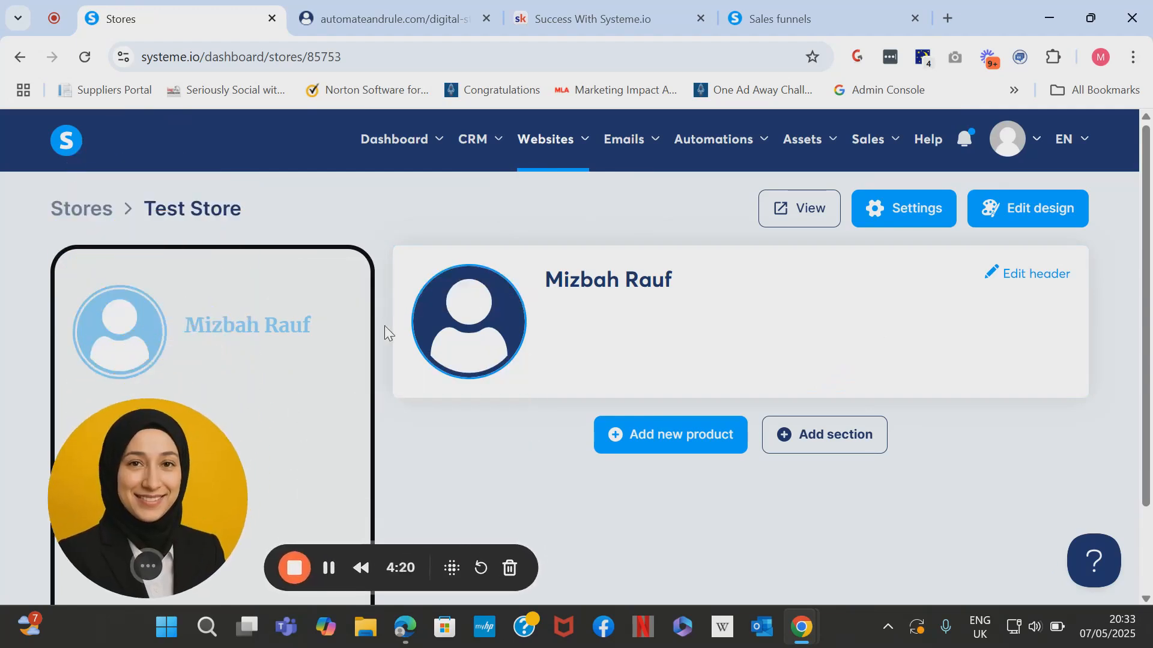
# Set the header profile picture to the woman-at-desk photo on a green background.
pyautogui.click(472, 322)
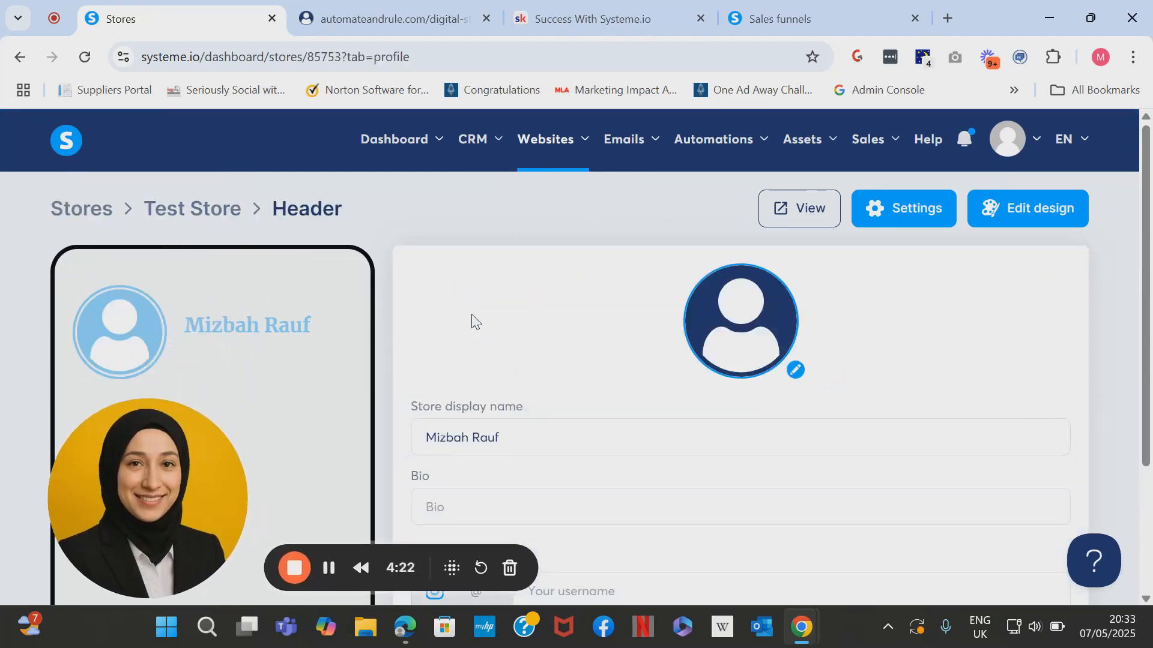
pyautogui.click(721, 354)
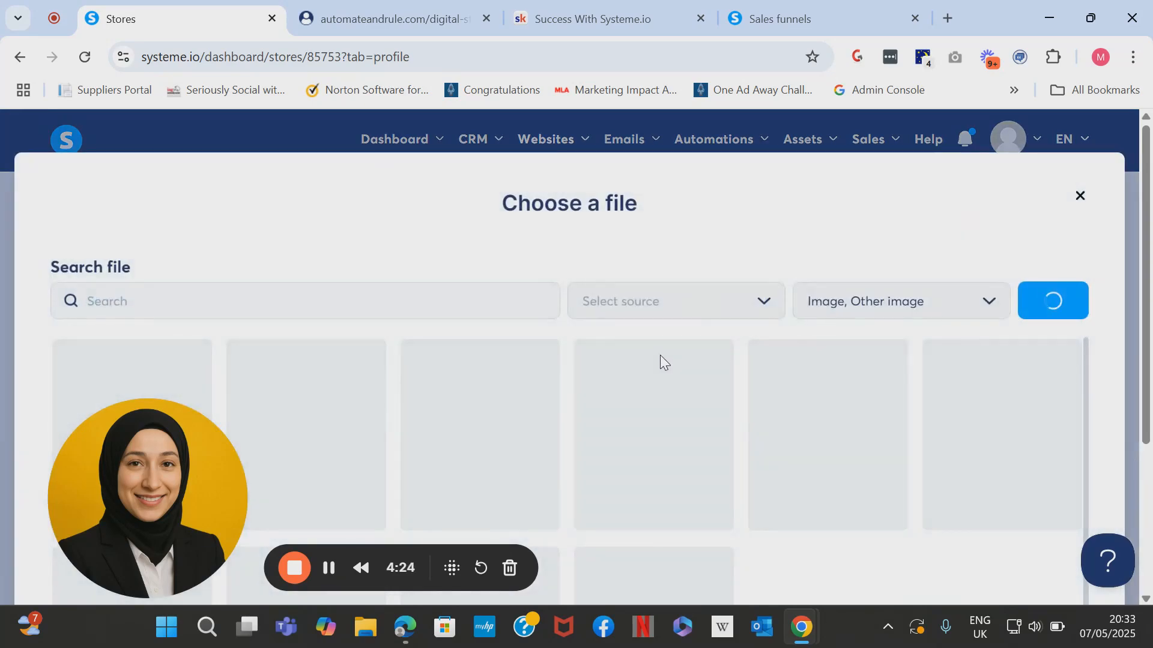
pyautogui.click(1145, 461)
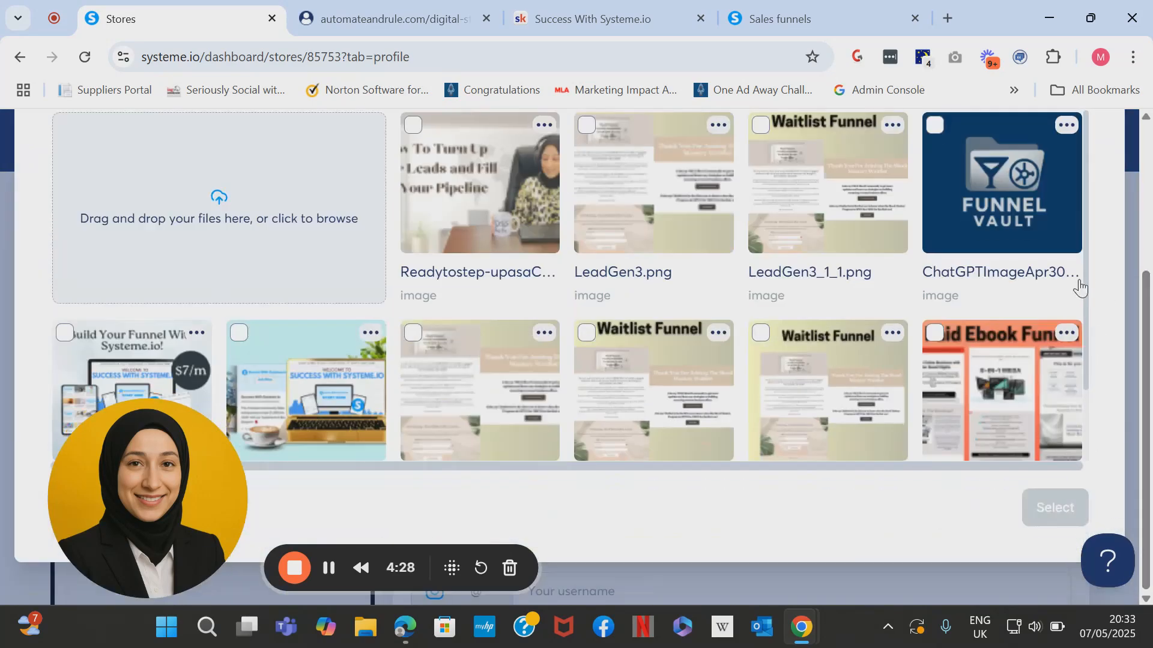
pyautogui.scroll(-2, 1078, 282)
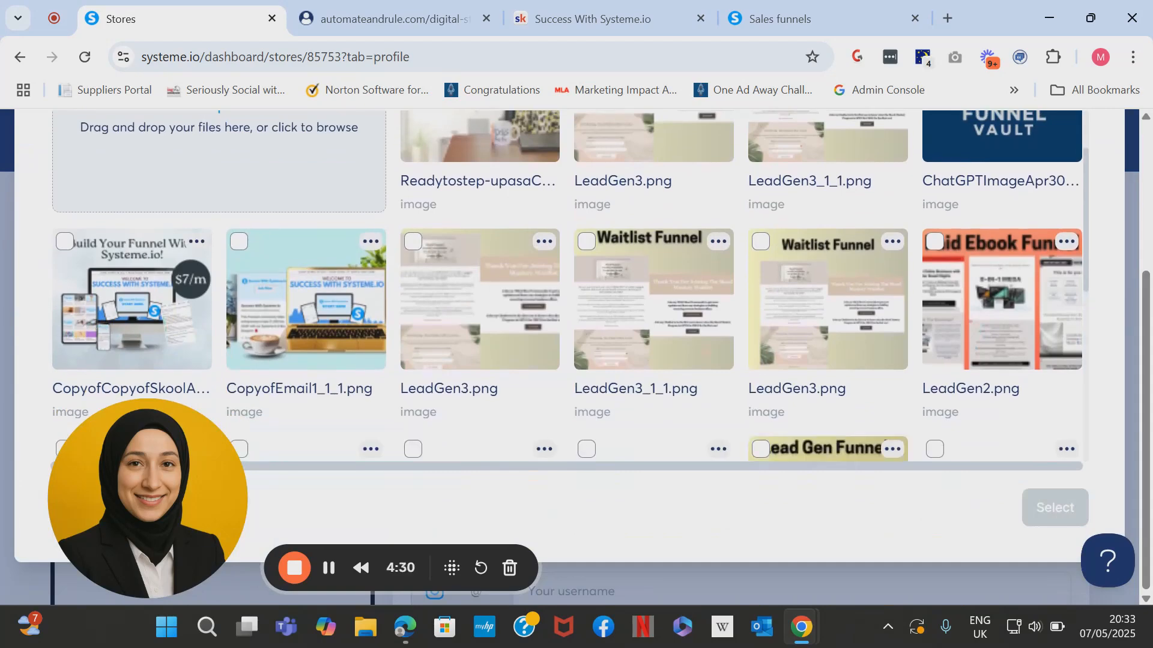
pyautogui.scroll(-6, 567, 286)
pyautogui.scroll(-6, 713, 319)
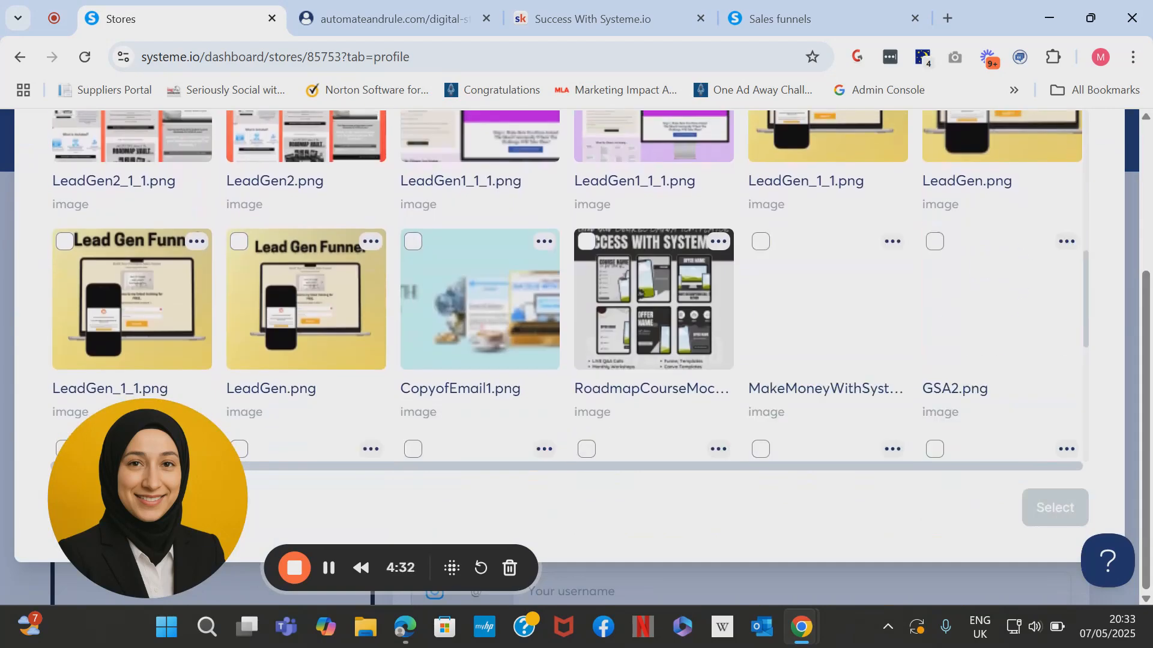
pyautogui.scroll(-4, 570, 283)
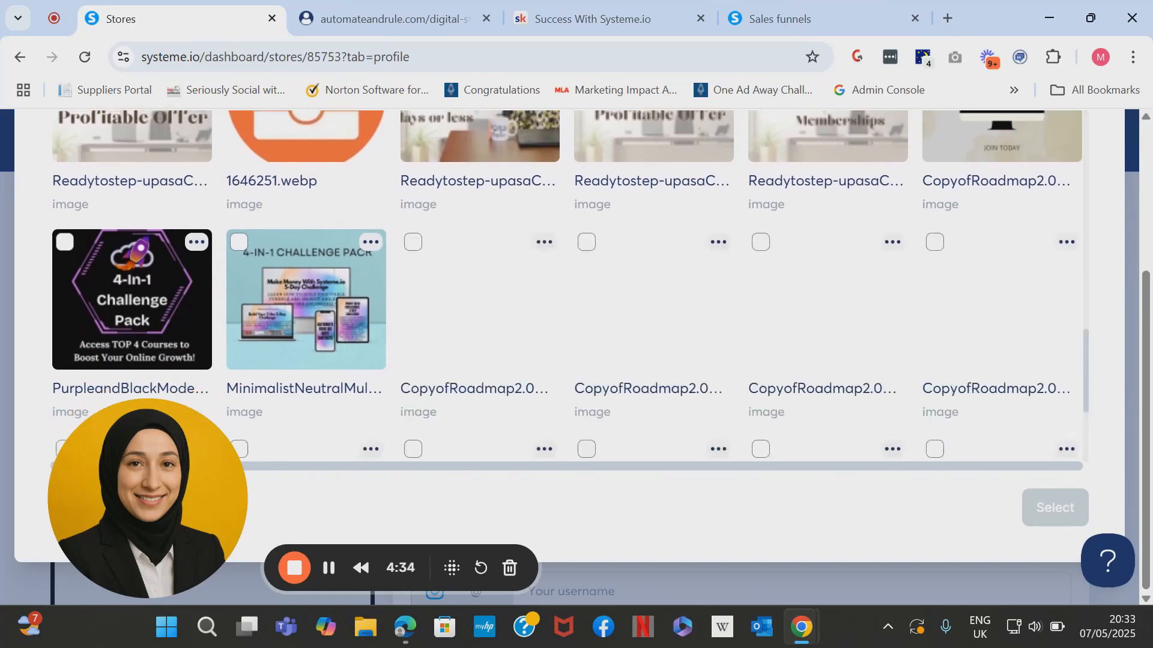
pyautogui.scroll(-4, 567, 286)
pyautogui.click(828, 302)
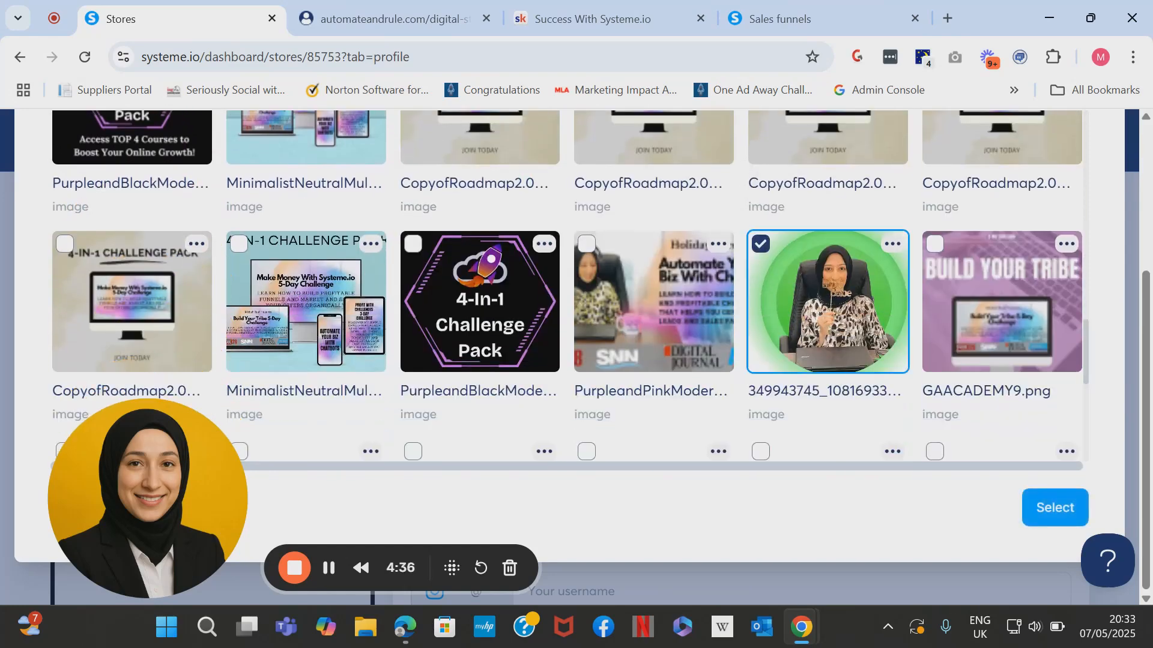
pyautogui.click(1055, 507)
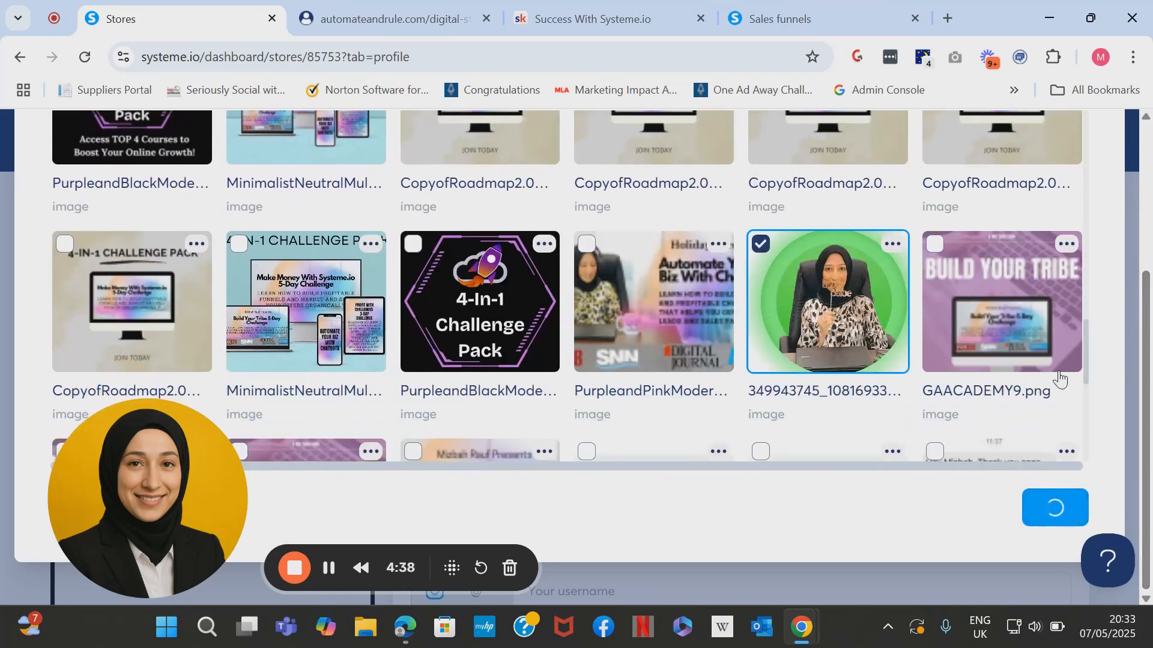
pyautogui.scroll(-2, 589, 322)
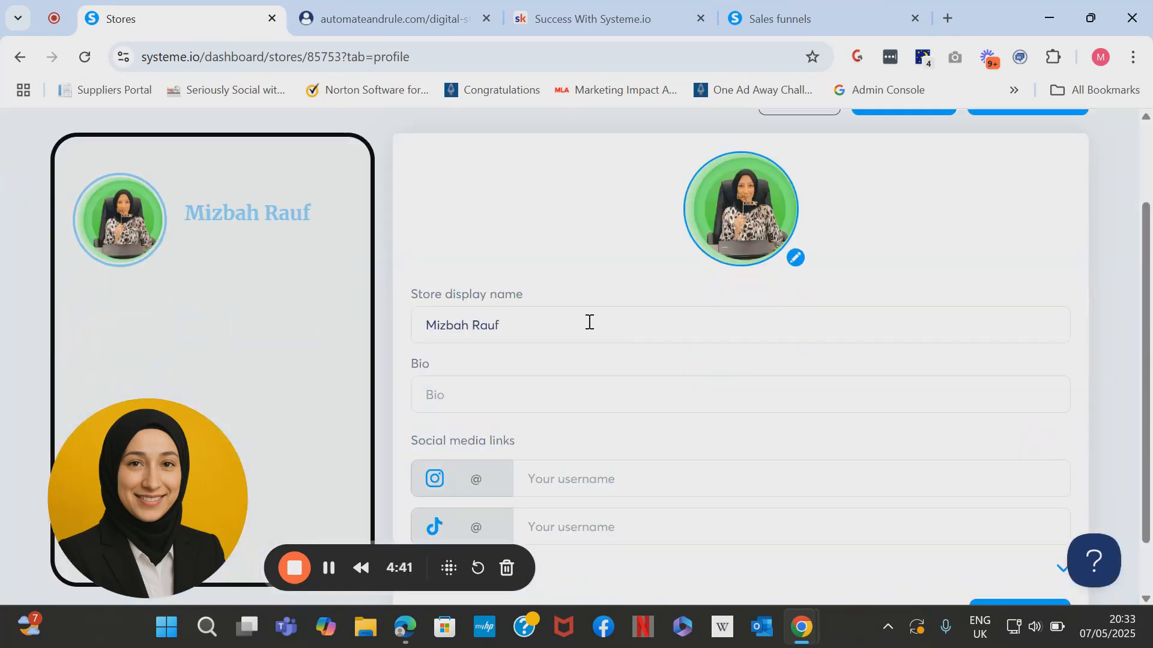
# Rename the store's display name to 'School Of Funnels'.
pyautogui.click(559, 323)
pyautogui.moveTo(559, 323); pyautogui.dragTo(429, 323)
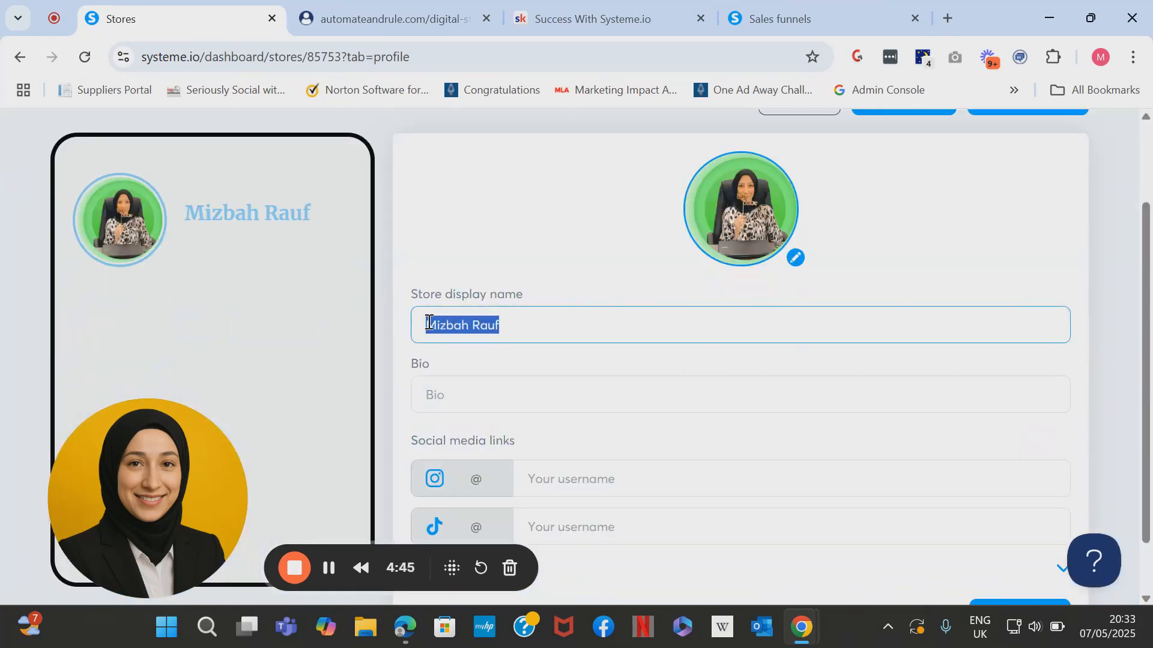
pyautogui.click(521, 331)
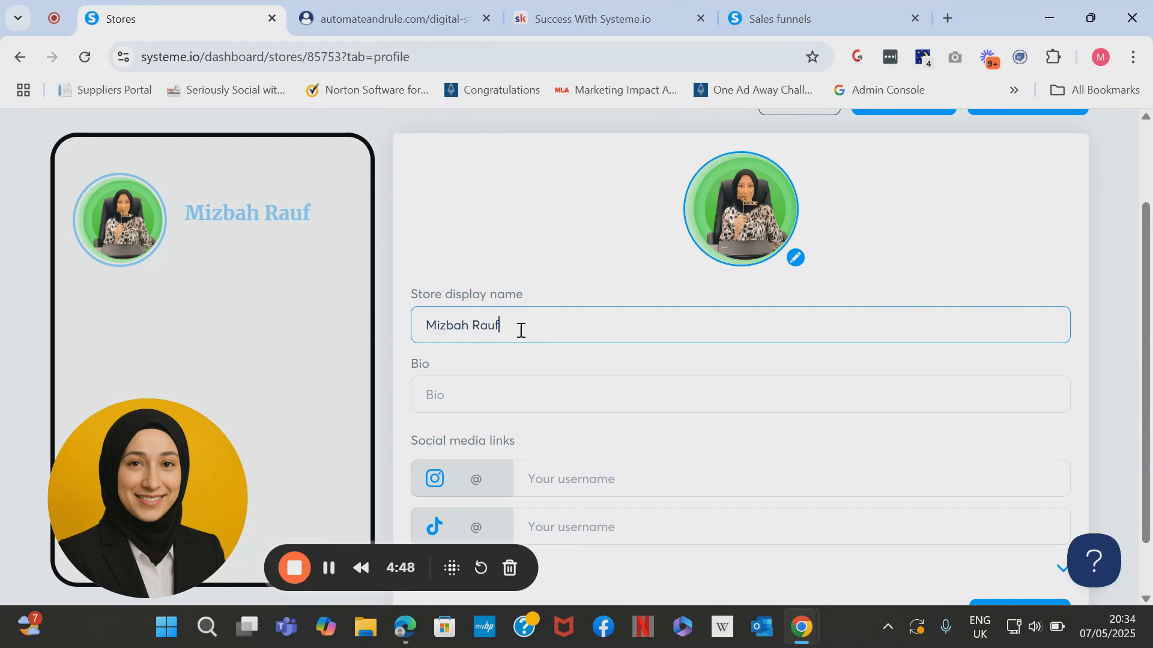
pyautogui.moveTo(521, 330); pyautogui.dragTo(399, 324)
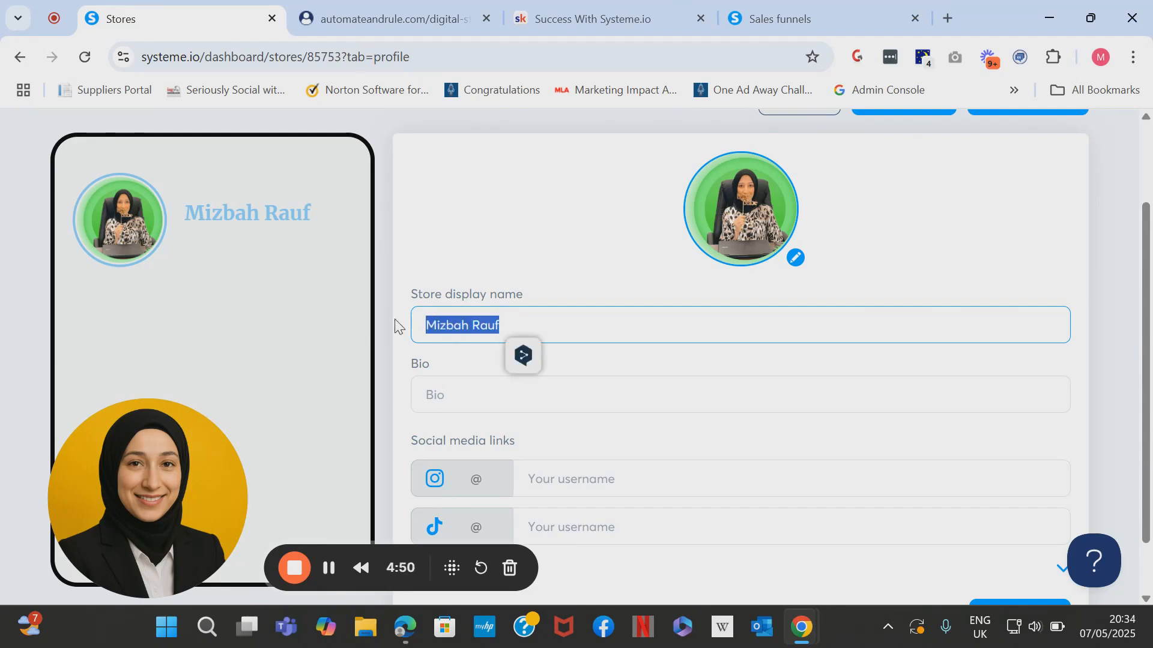
pyautogui.write('S')
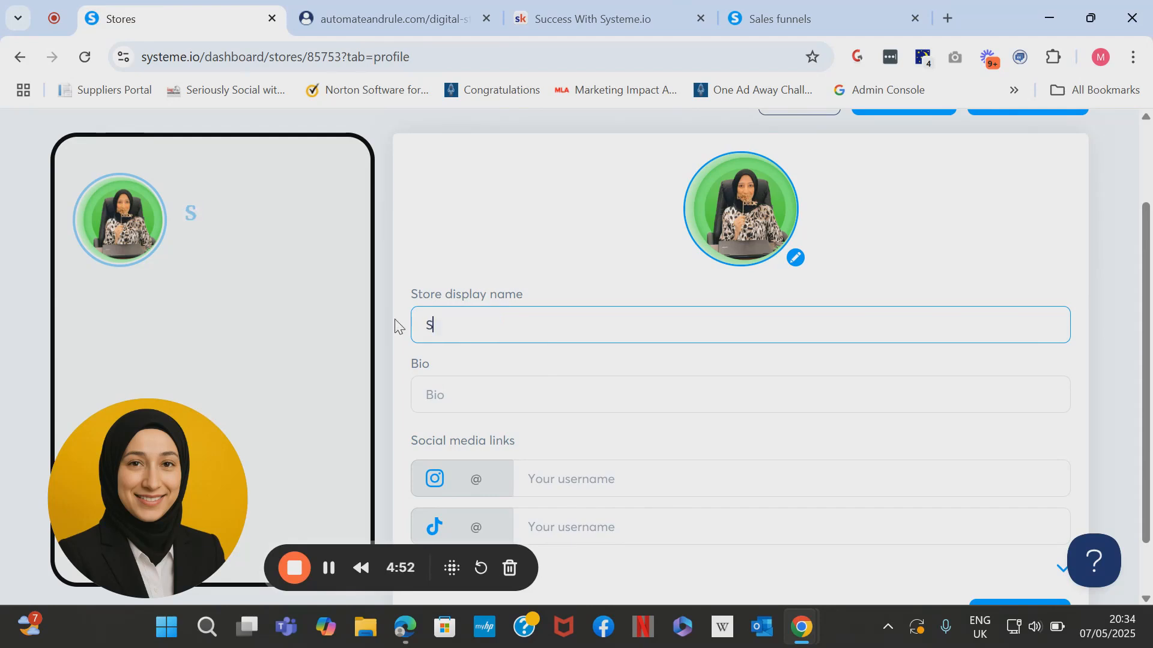
pyautogui.write('chool')
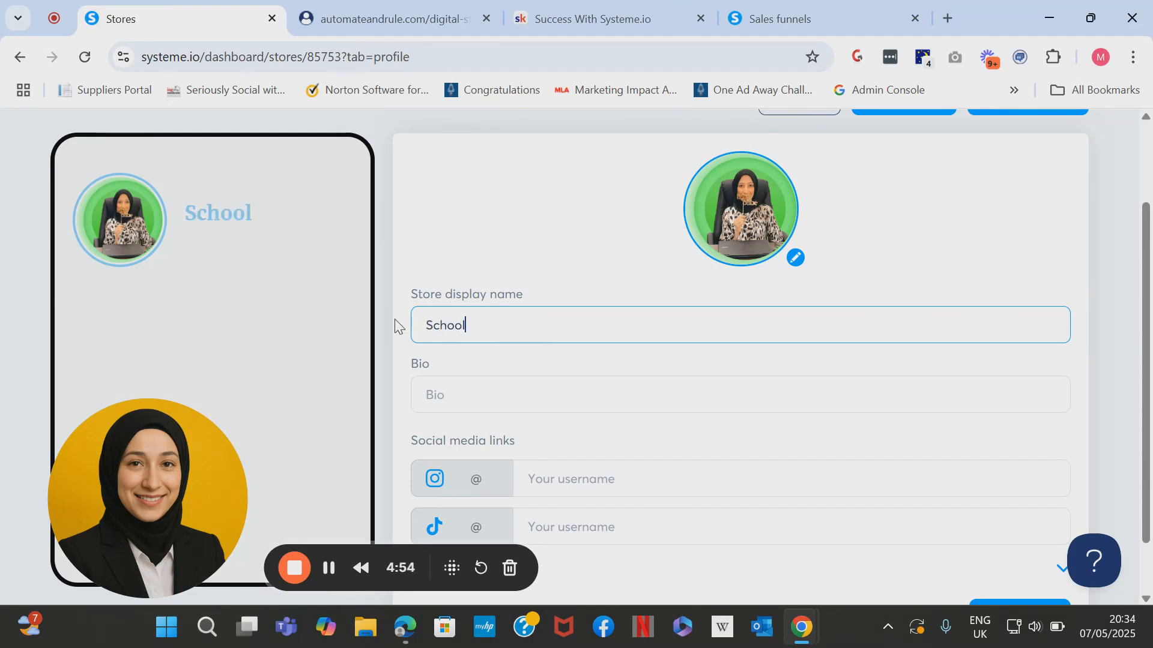
pyautogui.write(' Of Funnels')
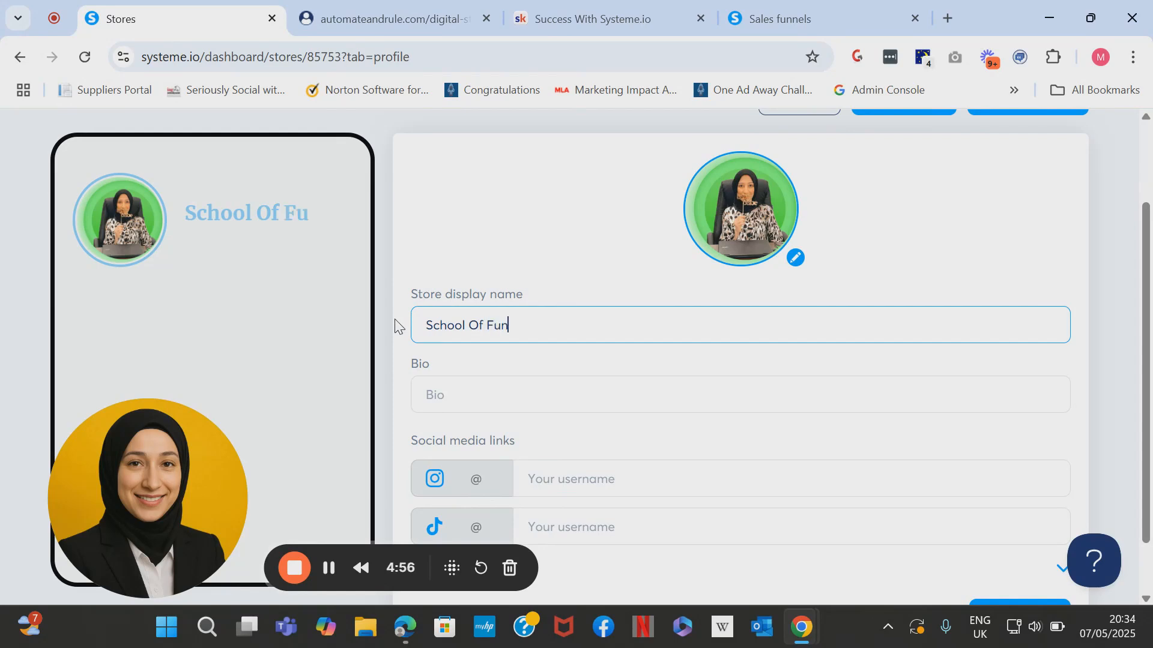
# Write the bio 'Helping Beginners build and launch their profitable funnels using Systeme.io.'.
pyautogui.click(472, 392)
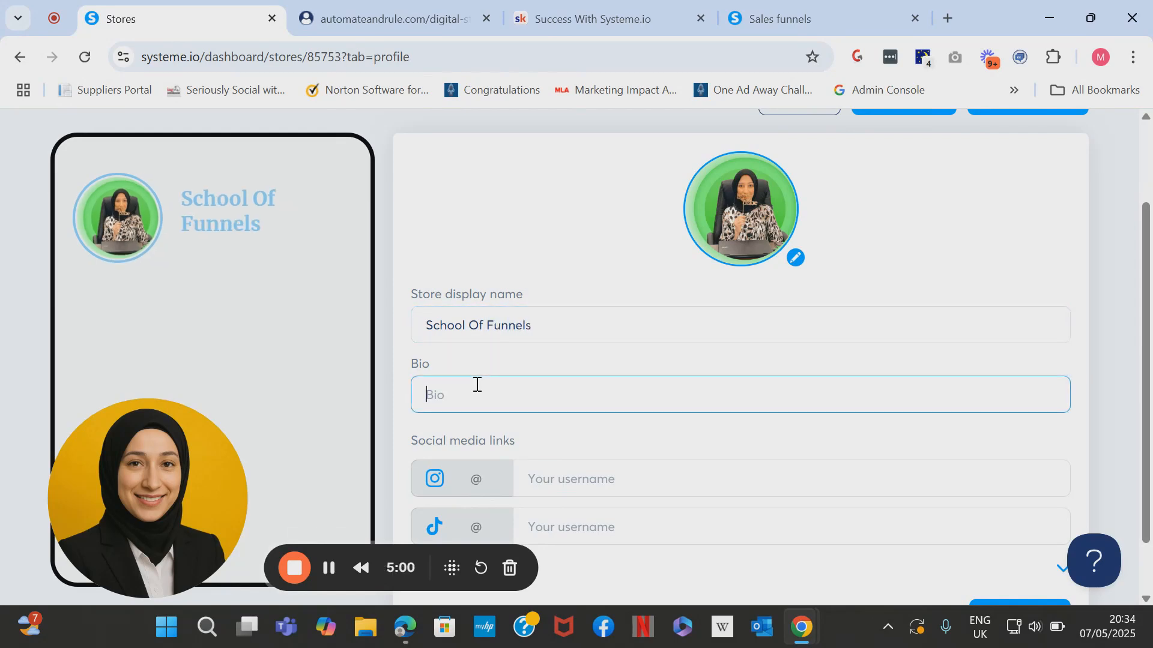
pyautogui.write('Helping')
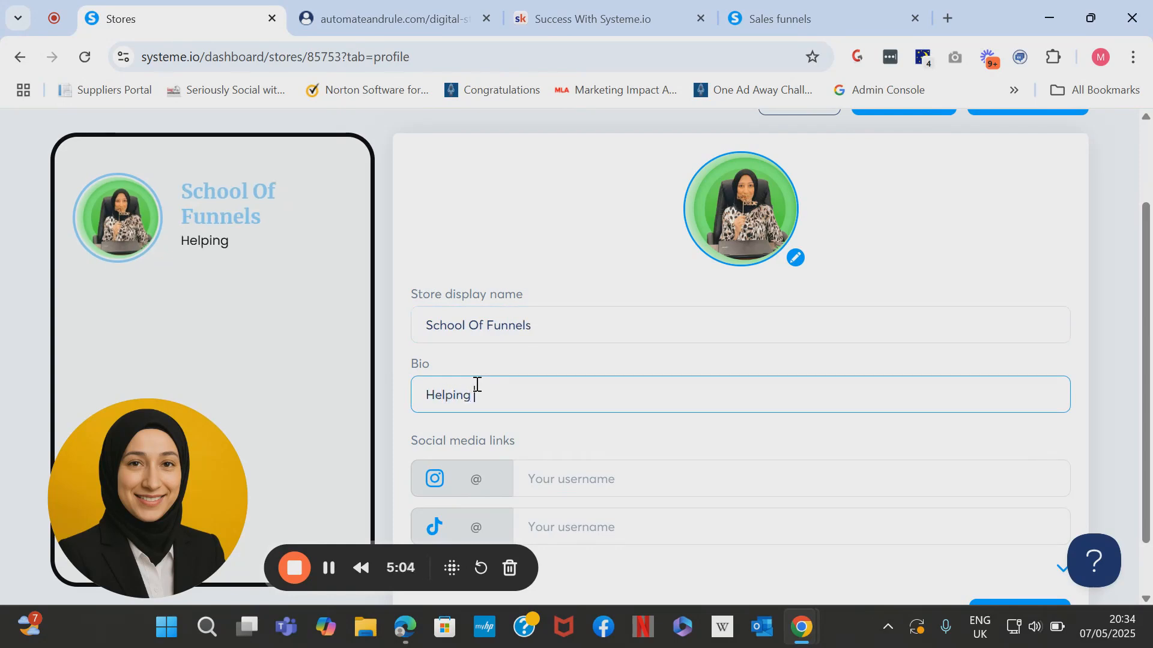
pyautogui.write(' BE')
pyautogui.write('ginners so')
pyautogui.press('BackSpace')
pyautogui.write('tart ')
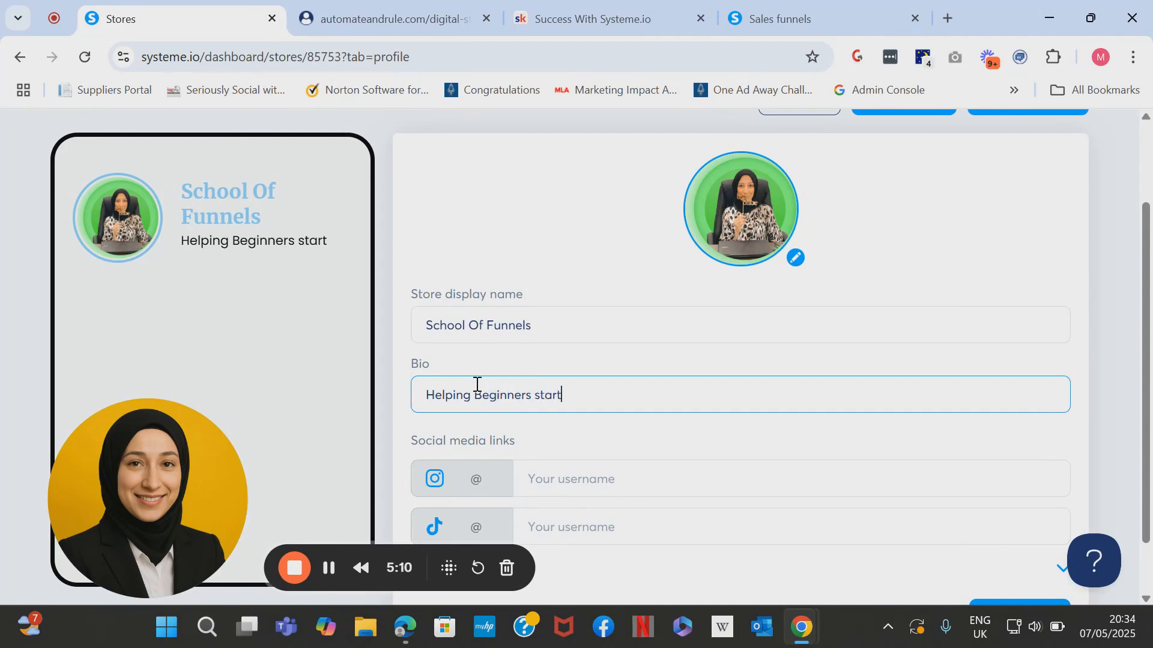
pyautogui.write('th')
pyautogui.press('BackSpace')
pyautogui.press('BackSpace')
pyautogui.press('BackSpace')
pyautogui.press('BackSpace')
pyautogui.write('build and laucnh t')
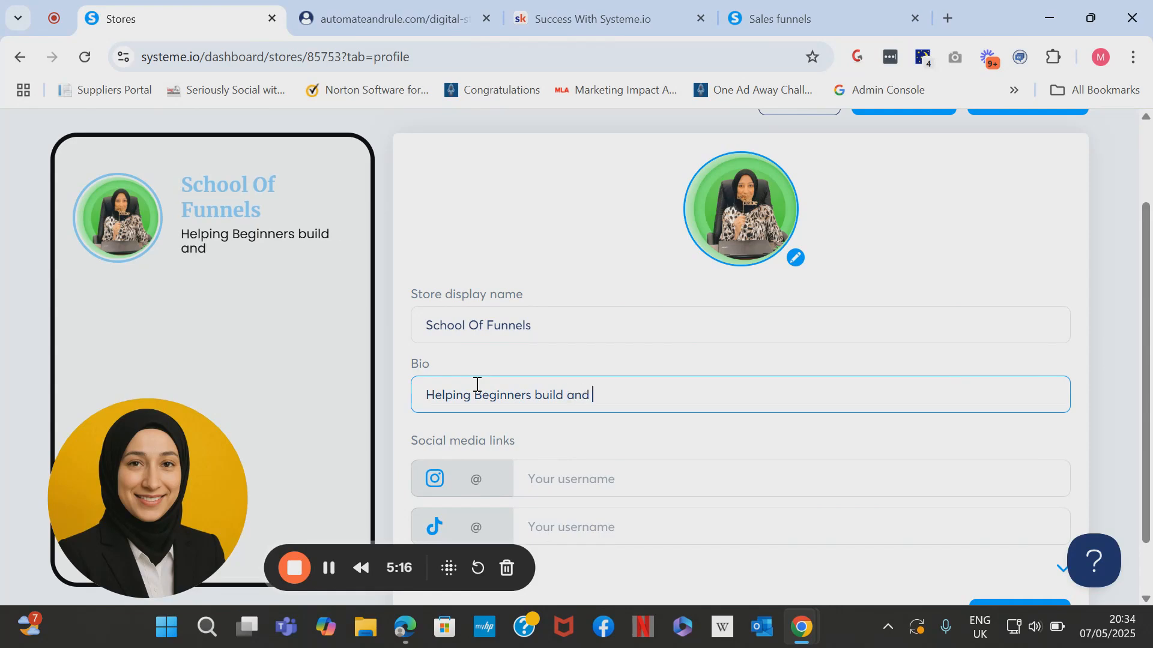
pyautogui.press('BackSpace')
pyautogui.press('BackSpace')
pyautogui.press('BackSpace')
pyautogui.press('BackSpace')
pyautogui.press('BackSpace')
pyautogui.write('nch tg')
pyautogui.press('BackSpace')
pyautogui.write('hi')
pyautogui.press('BackSpace')
pyautogui.write('eir p')
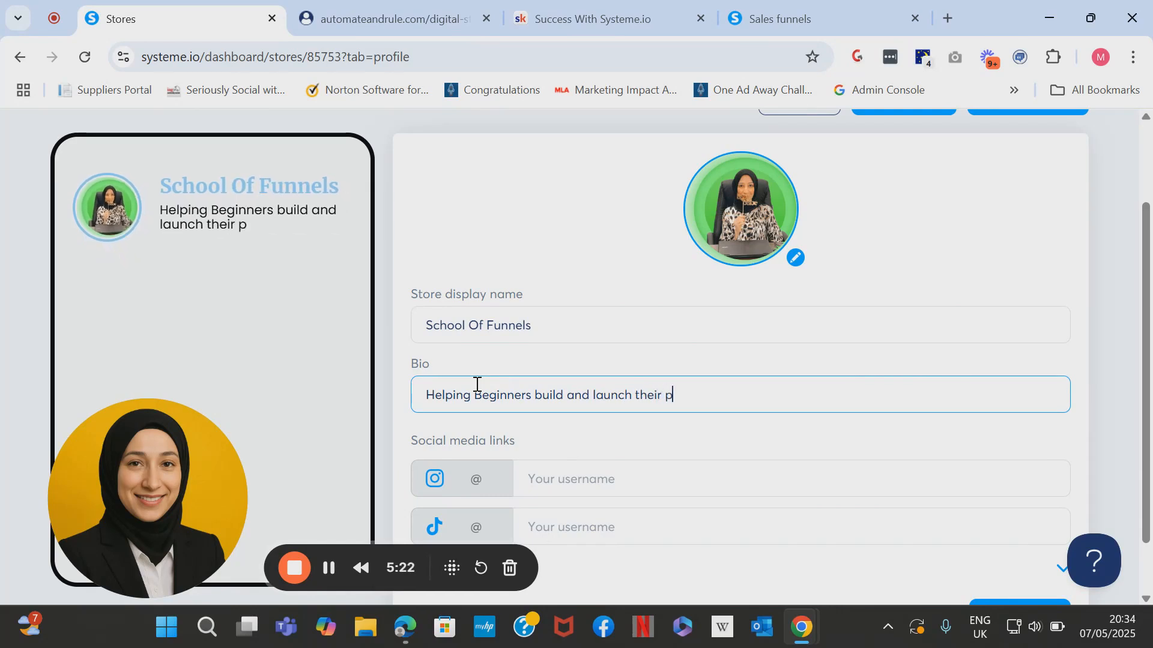
pyautogui.write('rofitable f')
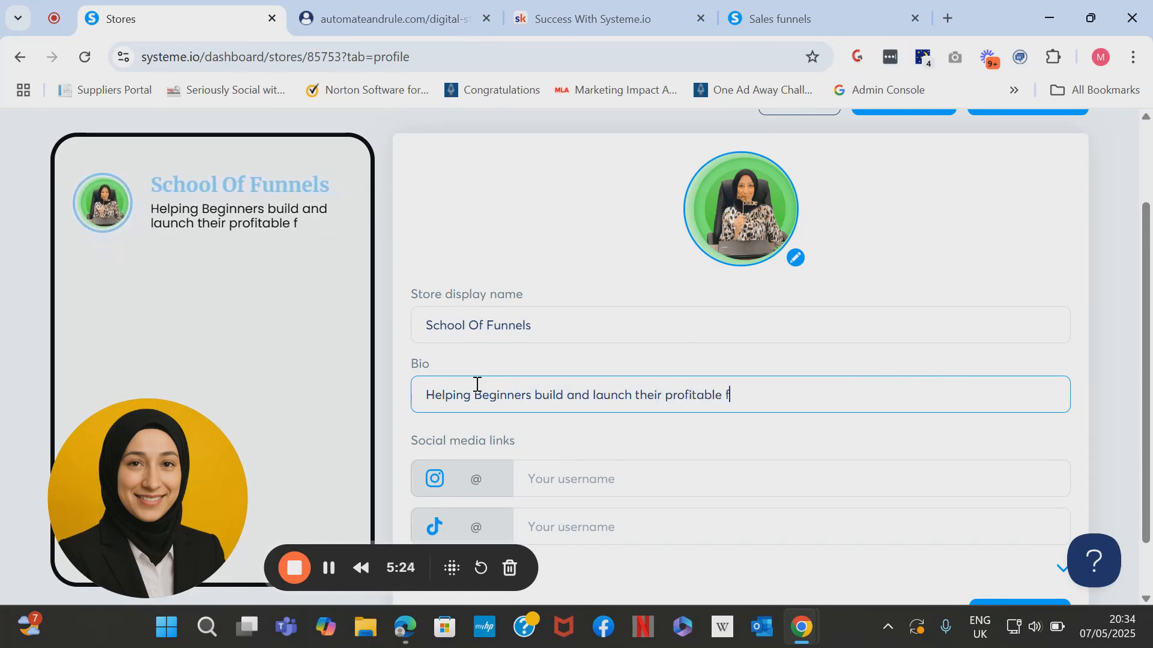
pyautogui.write('unnels using ')
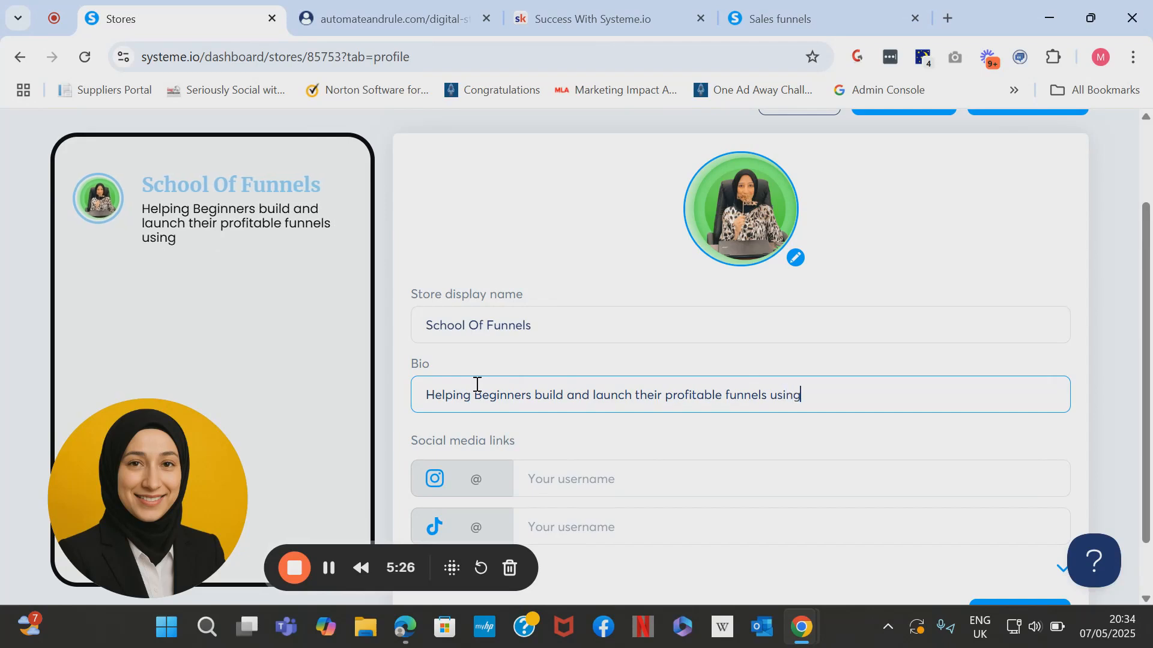
pyautogui.write('Syst')
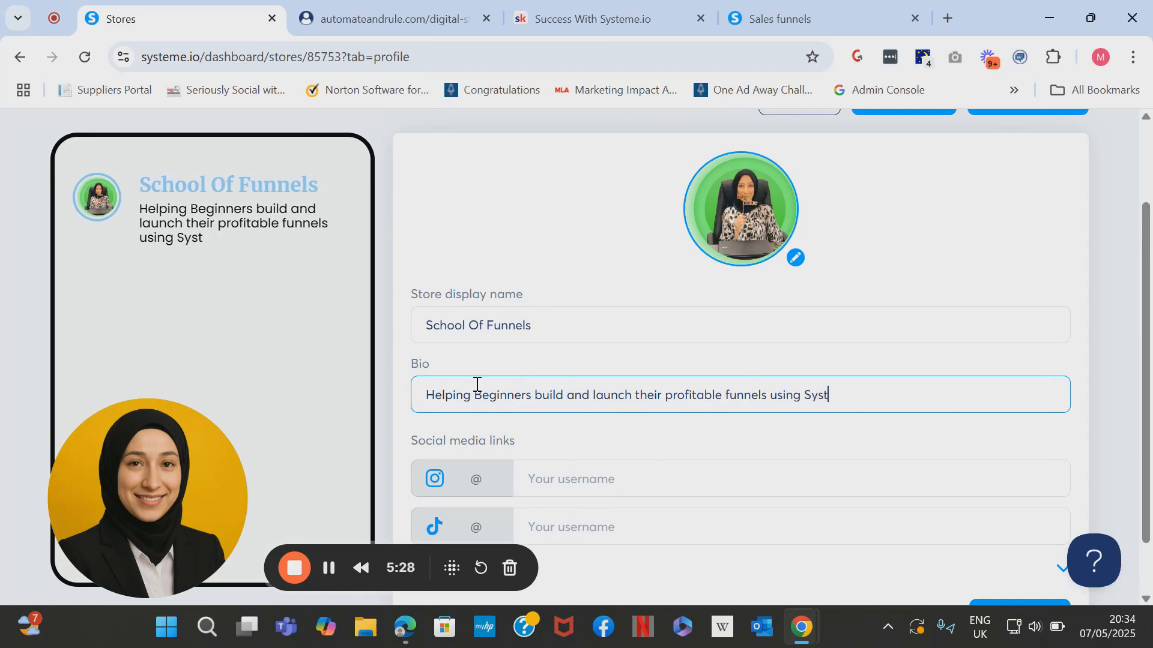
pyautogui.write('eme.io.')
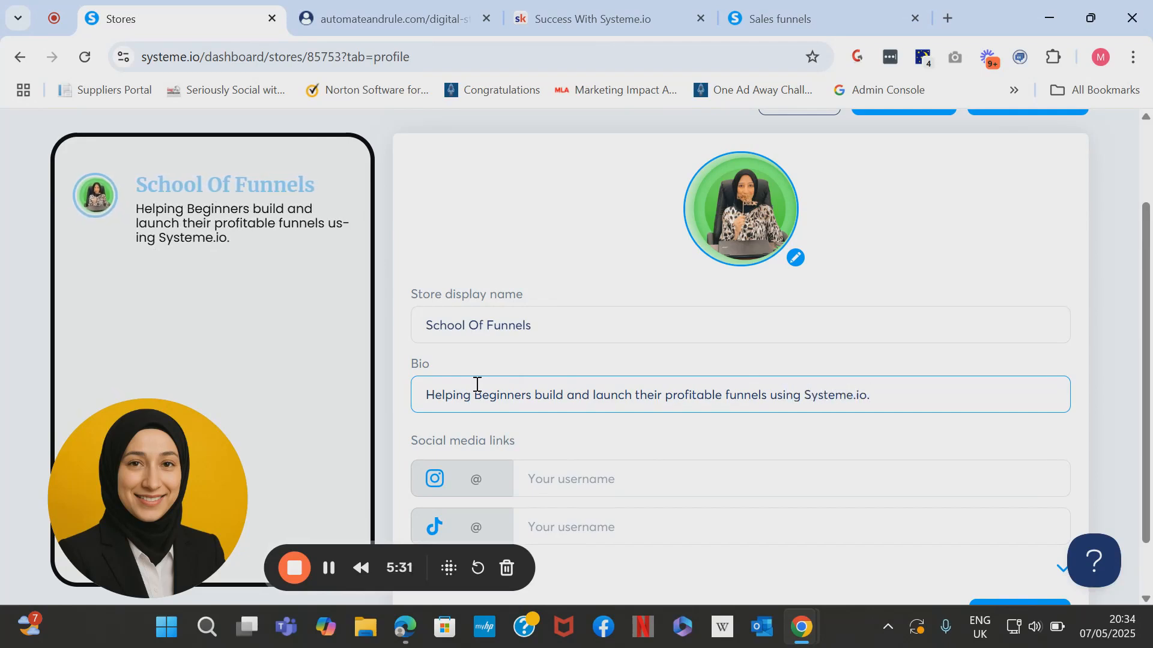
pyautogui.scroll(-1, 477, 384)
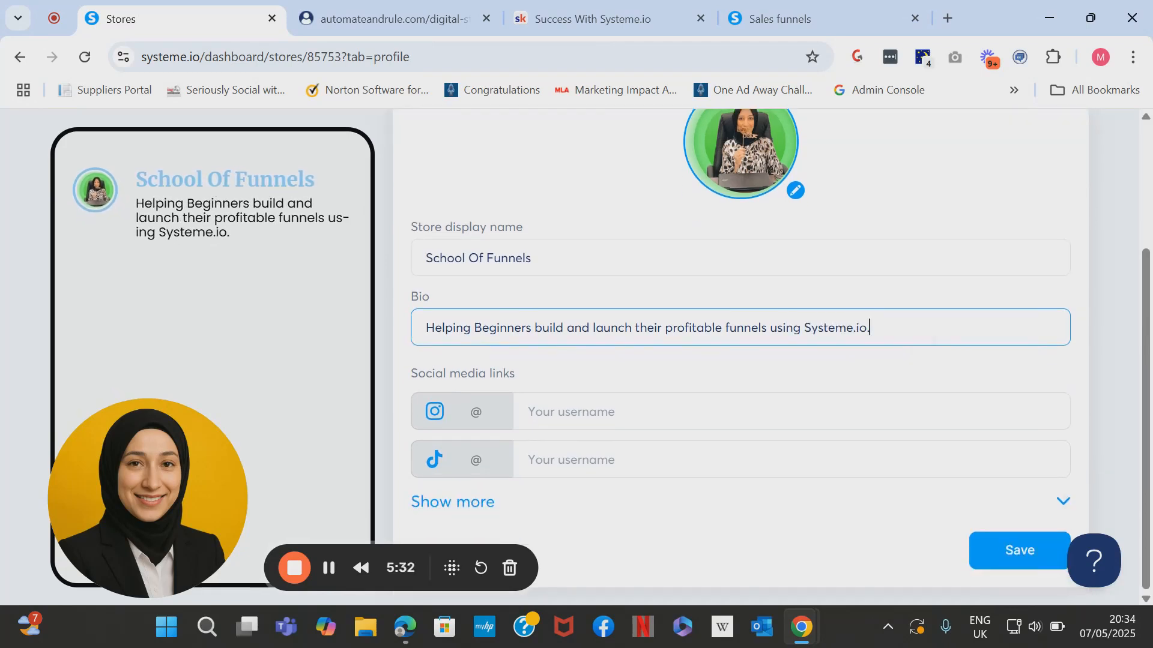
# Expand the social link fields, YouTube through Etsy, email and custom link, then save the header.
pyautogui.click(421, 503)
pyautogui.scroll(-2, 574, 446)
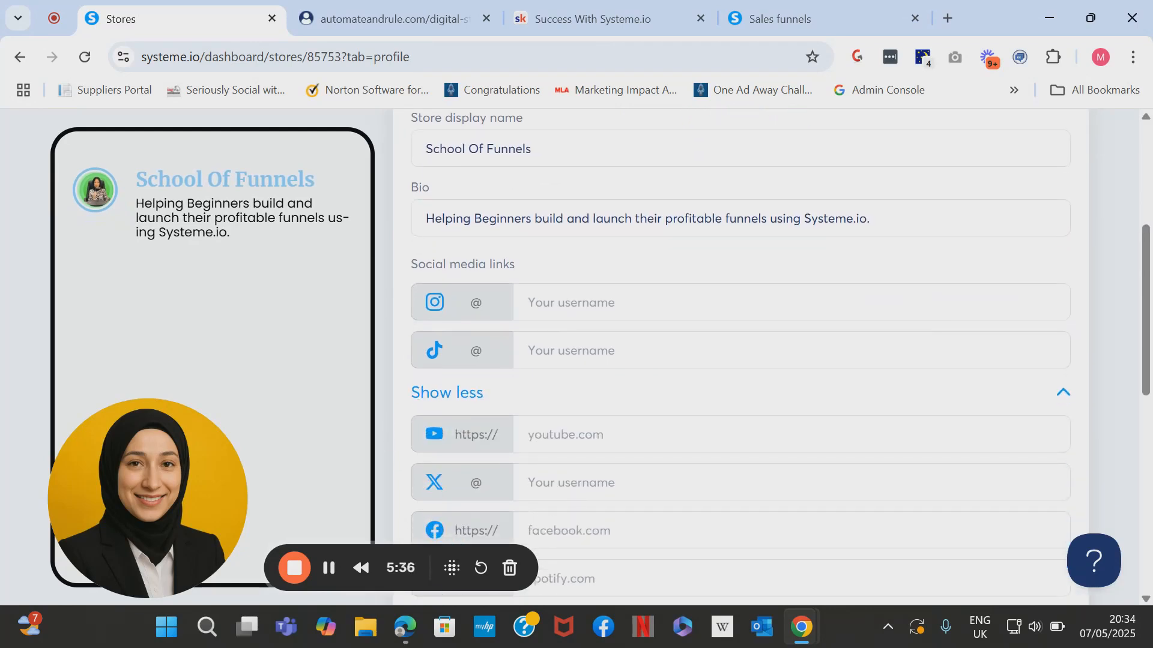
pyautogui.scroll(-1, 517, 437)
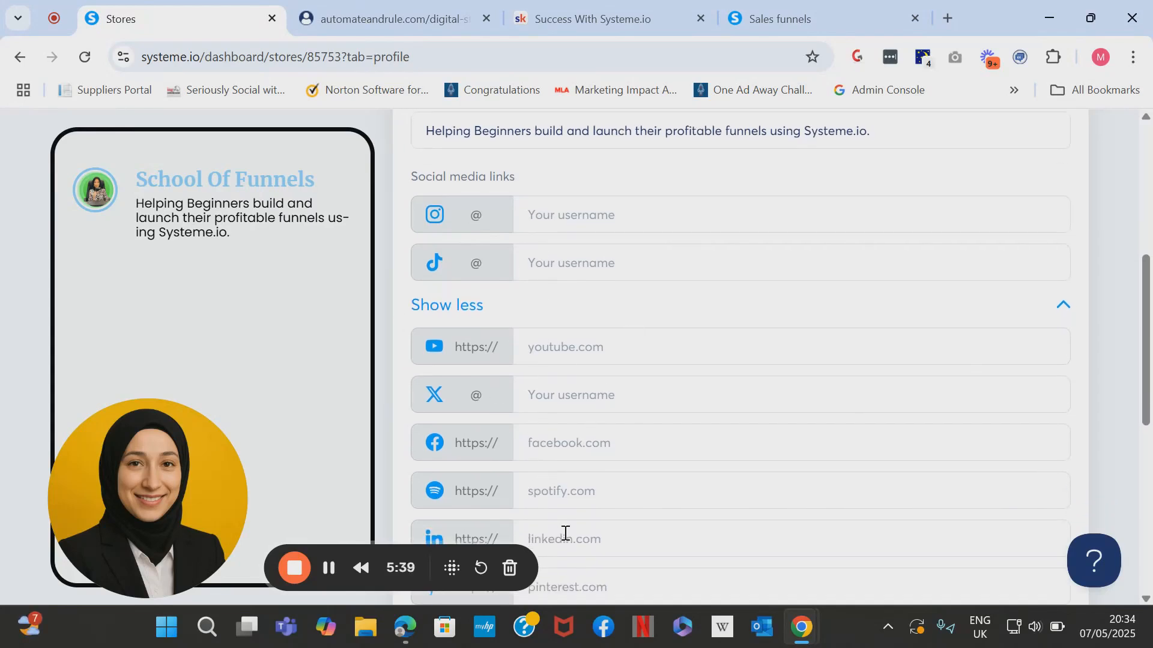
pyautogui.scroll(-2, 565, 533)
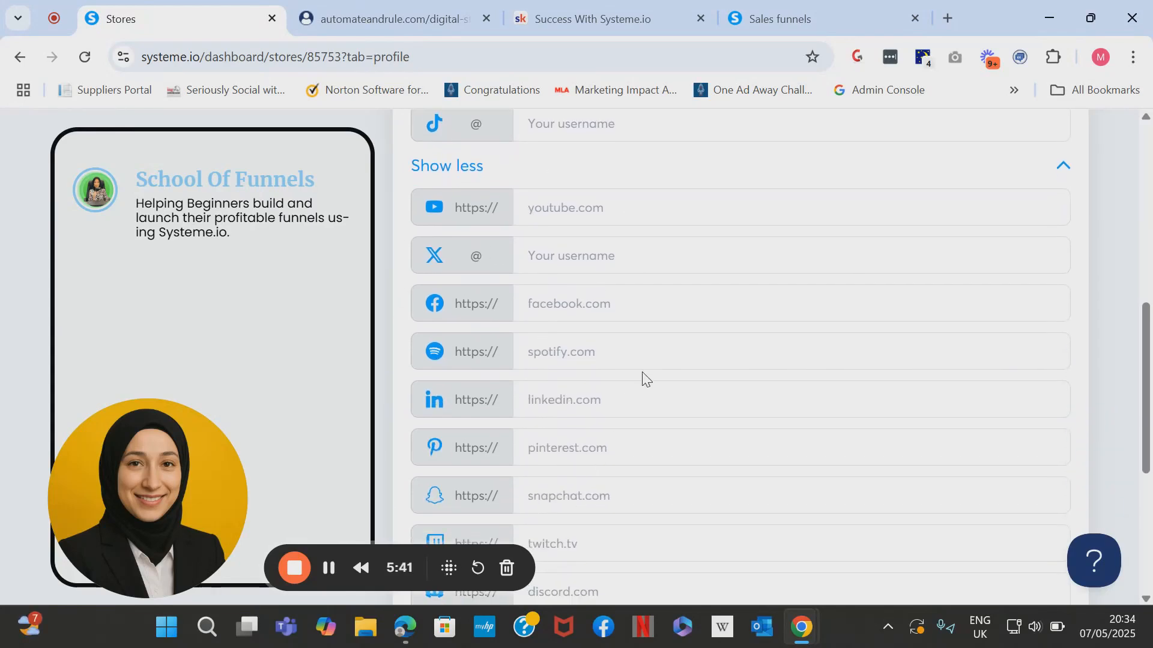
pyautogui.scroll(-5, 640, 429)
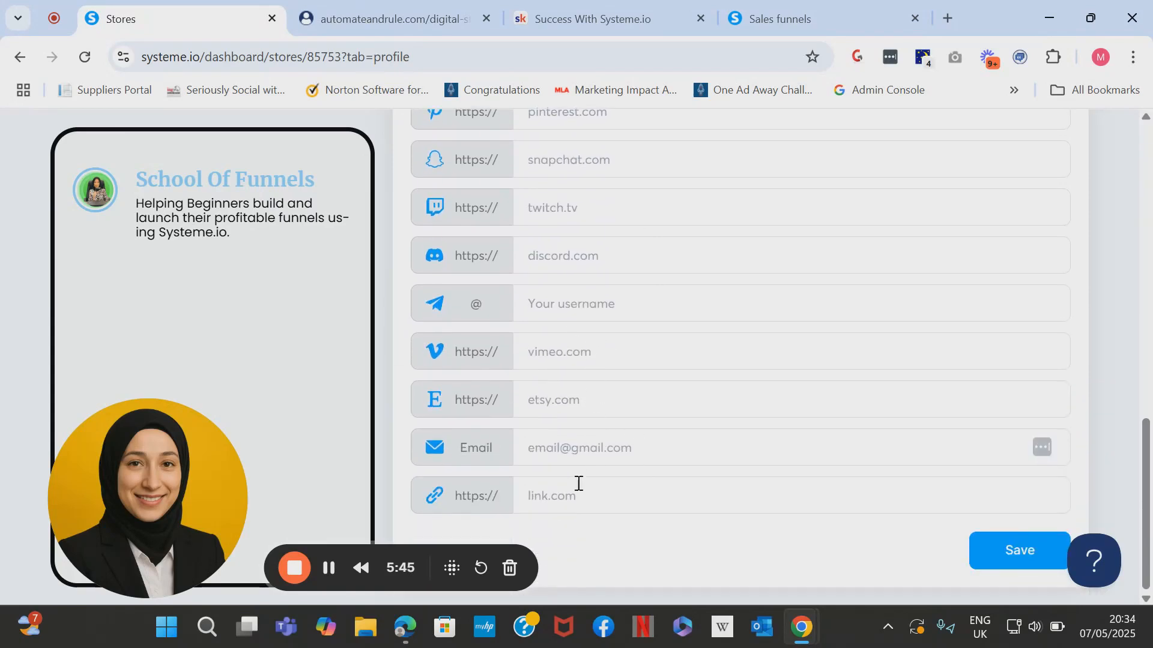
pyautogui.click(583, 496)
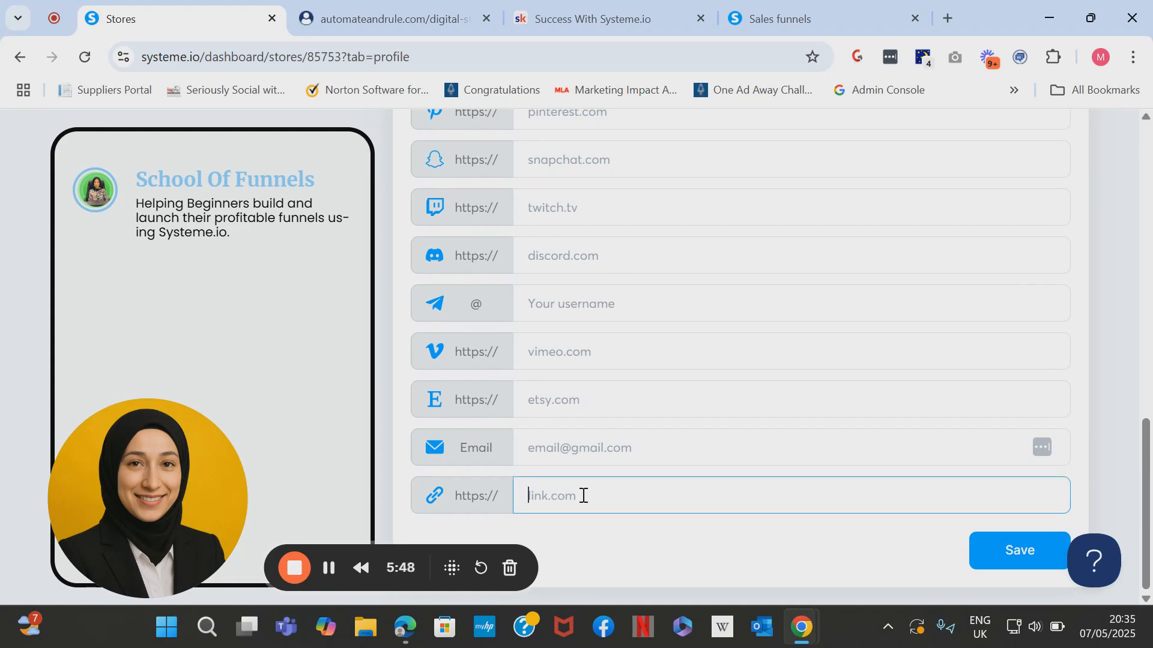
pyautogui.click(1011, 555)
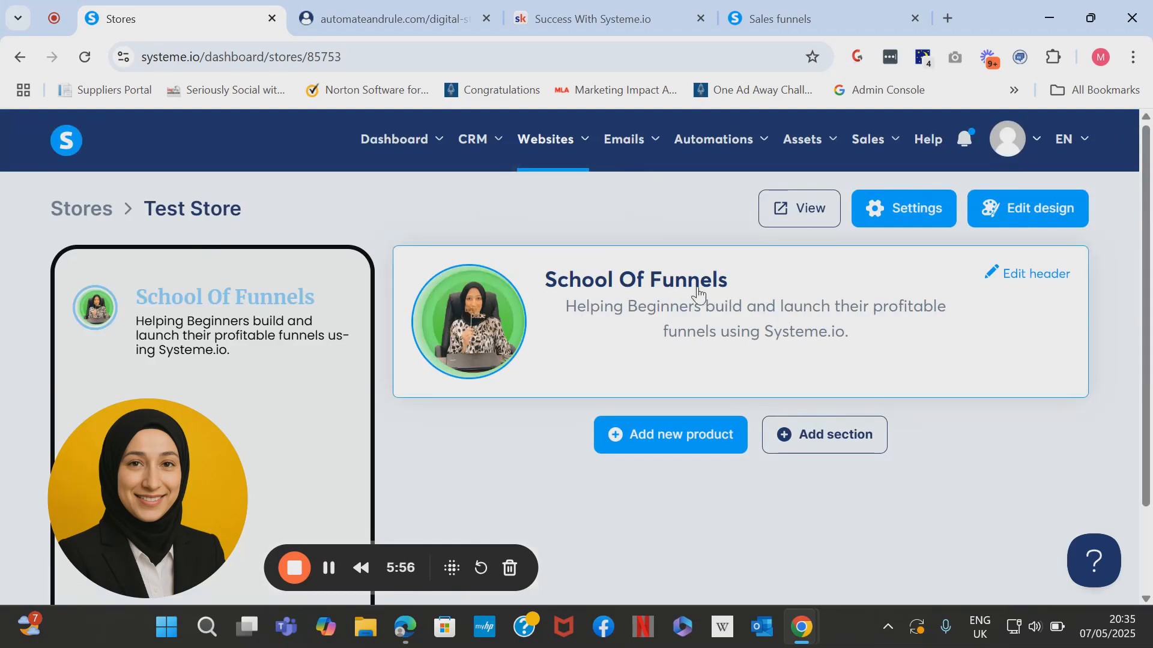
# Paste the Success With Systeme.io community page URL into the header's website link and save.
pyautogui.click(1009, 276)
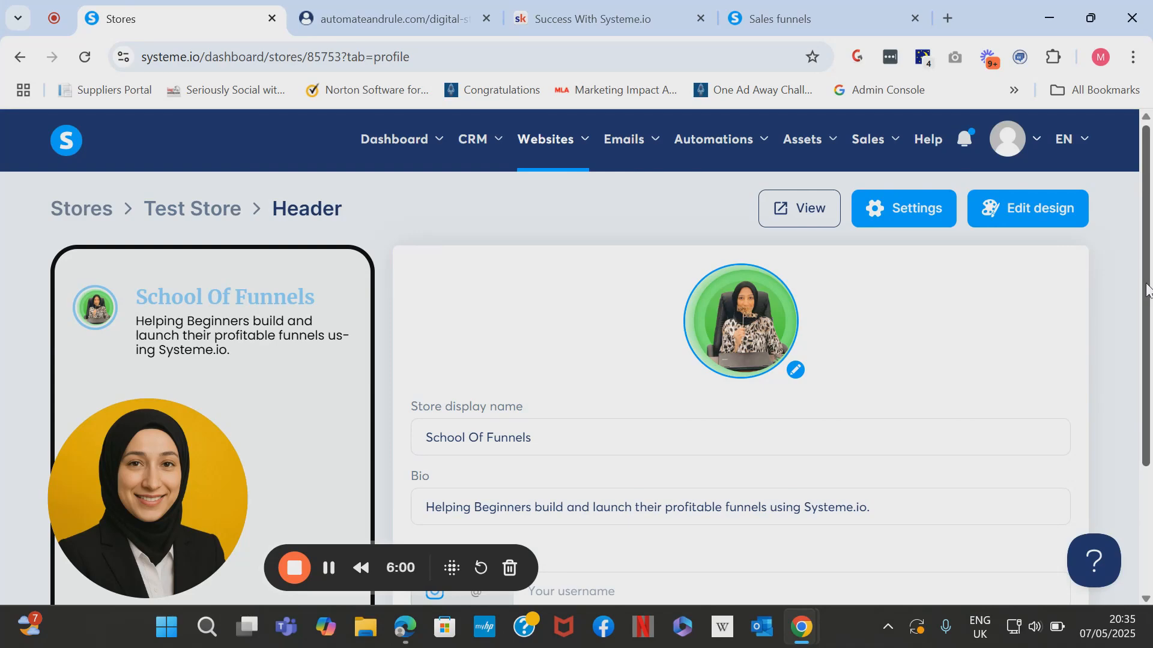
pyautogui.scroll(-3, 1147, 291)
pyautogui.click(468, 504)
pyautogui.moveTo(1141, 300); pyautogui.dragTo(927, 474)
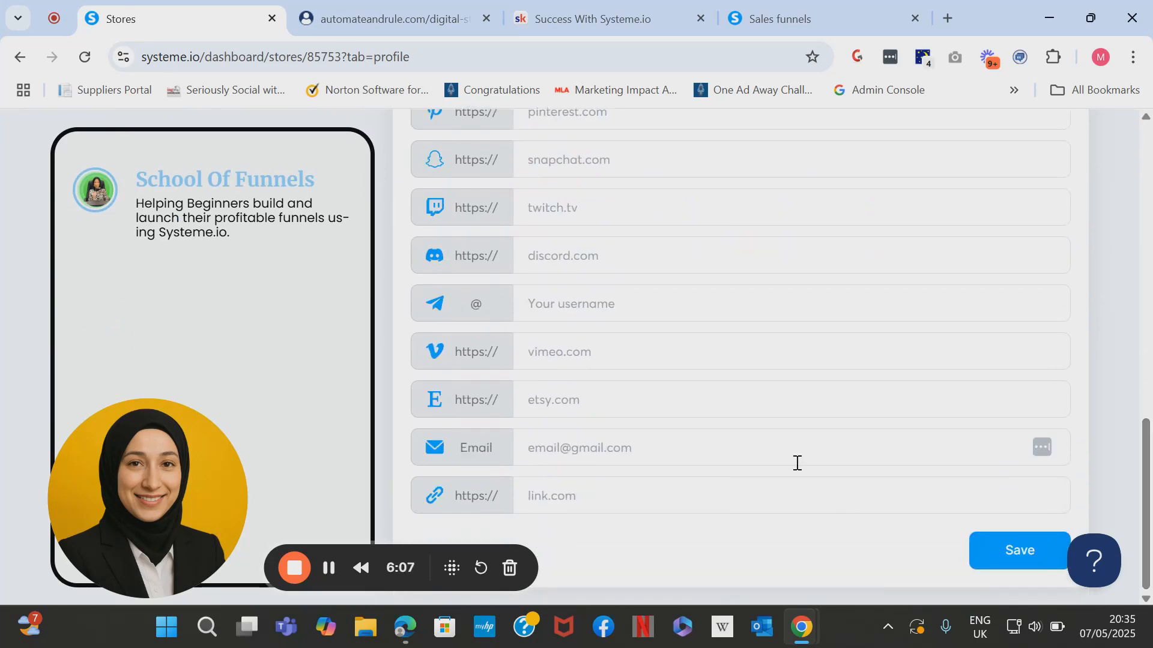
pyautogui.click(670, 504)
pyautogui.click(591, 15)
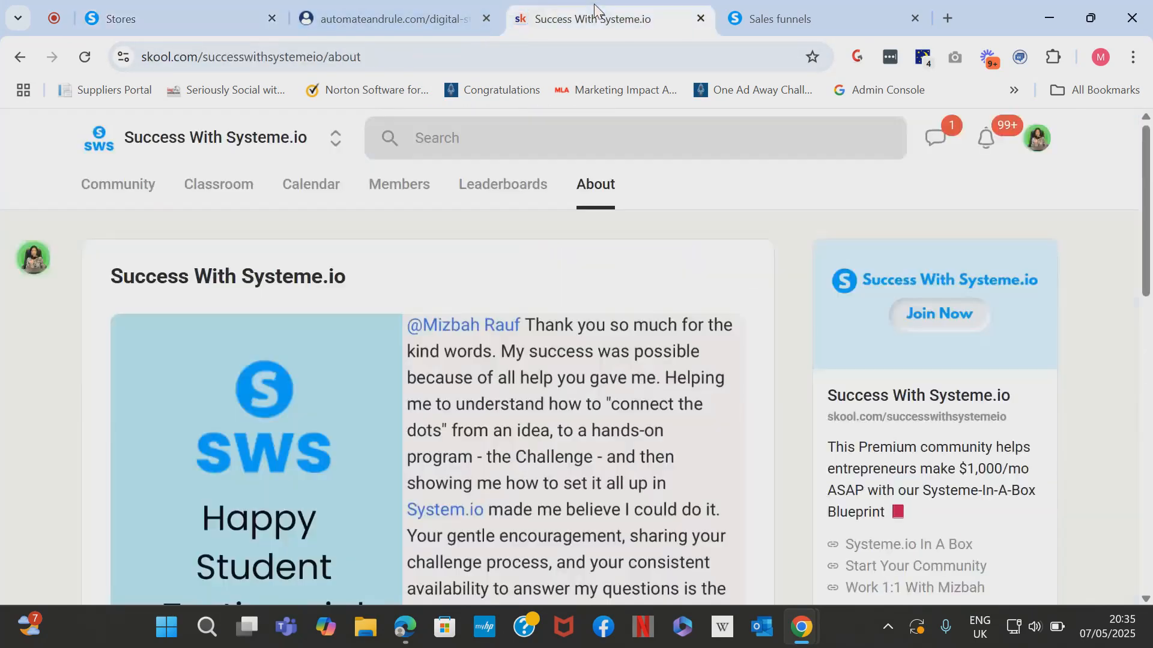
pyautogui.click(458, 51)
pyautogui.hotkey('ctrl', 'c')
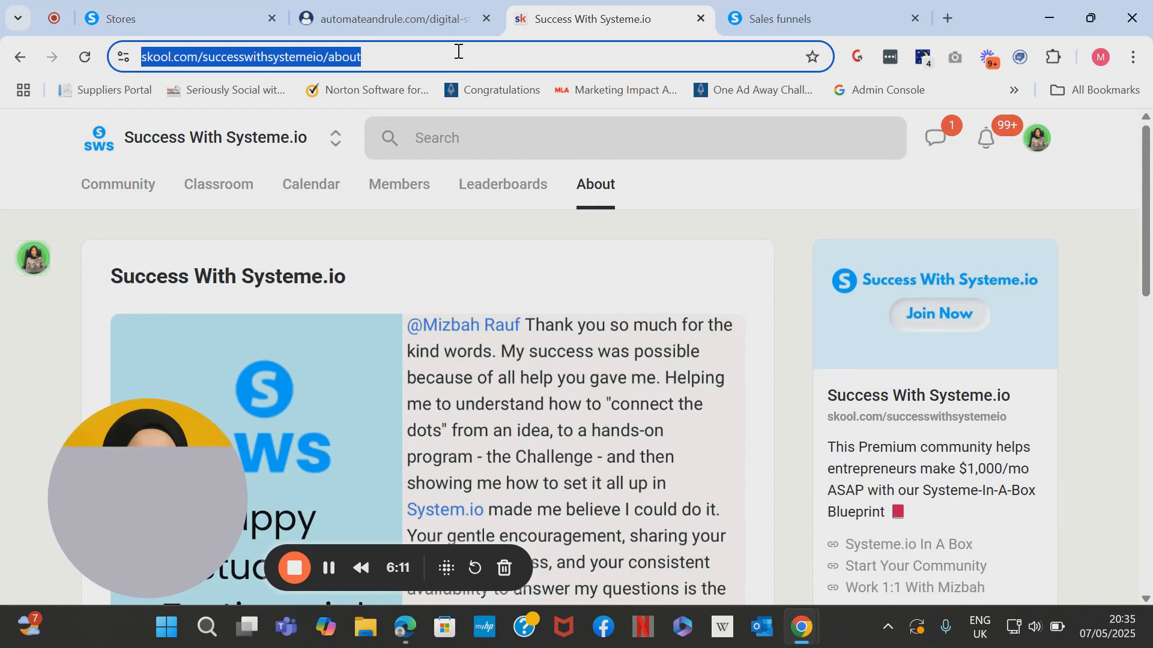
pyautogui.click(188, 12)
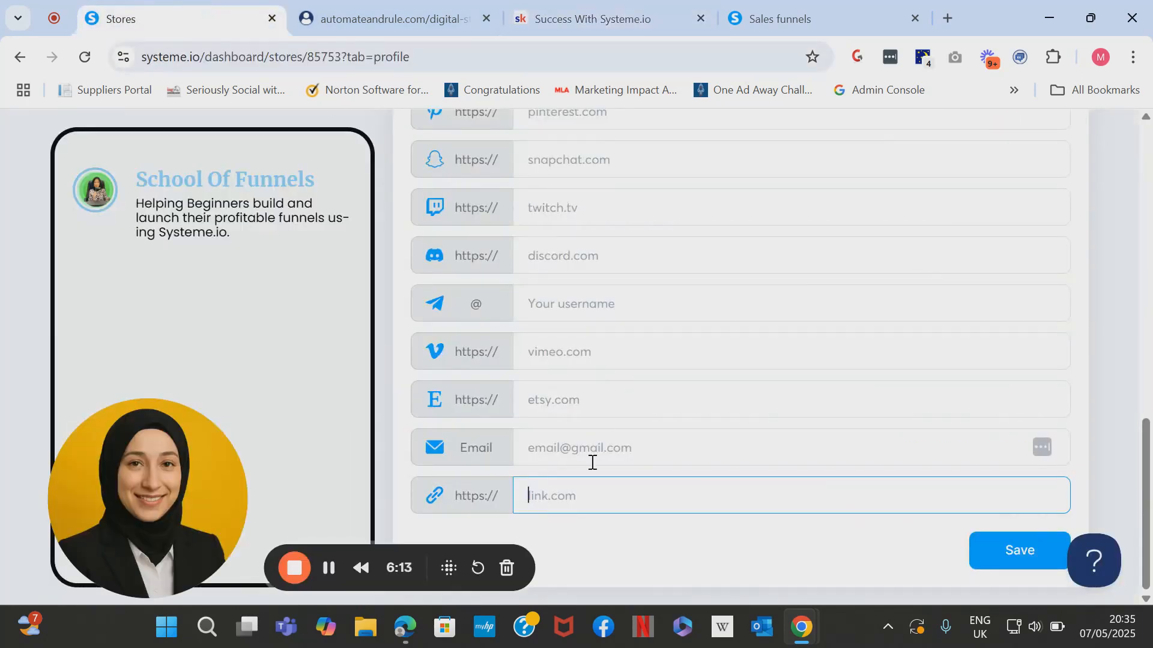
pyautogui.hotkey('ctrl', 'v')
pyautogui.click(991, 558)
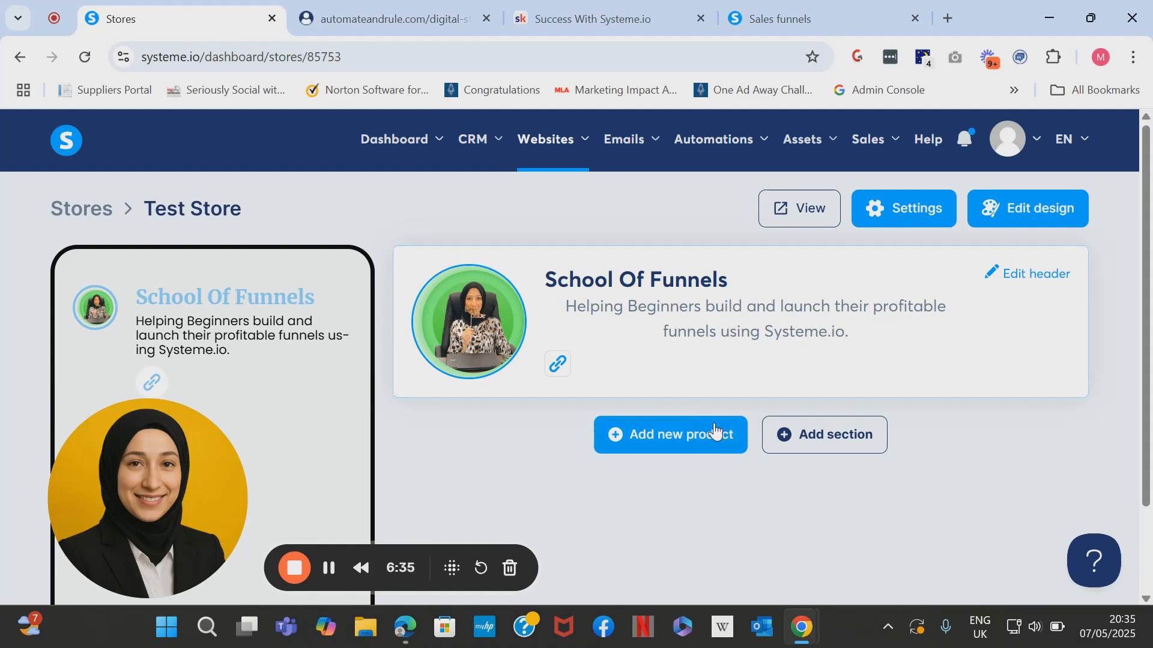
# Create a new store section named 'Free Resources For You' under the header.
pyautogui.click(831, 454)
pyautogui.click(464, 368)
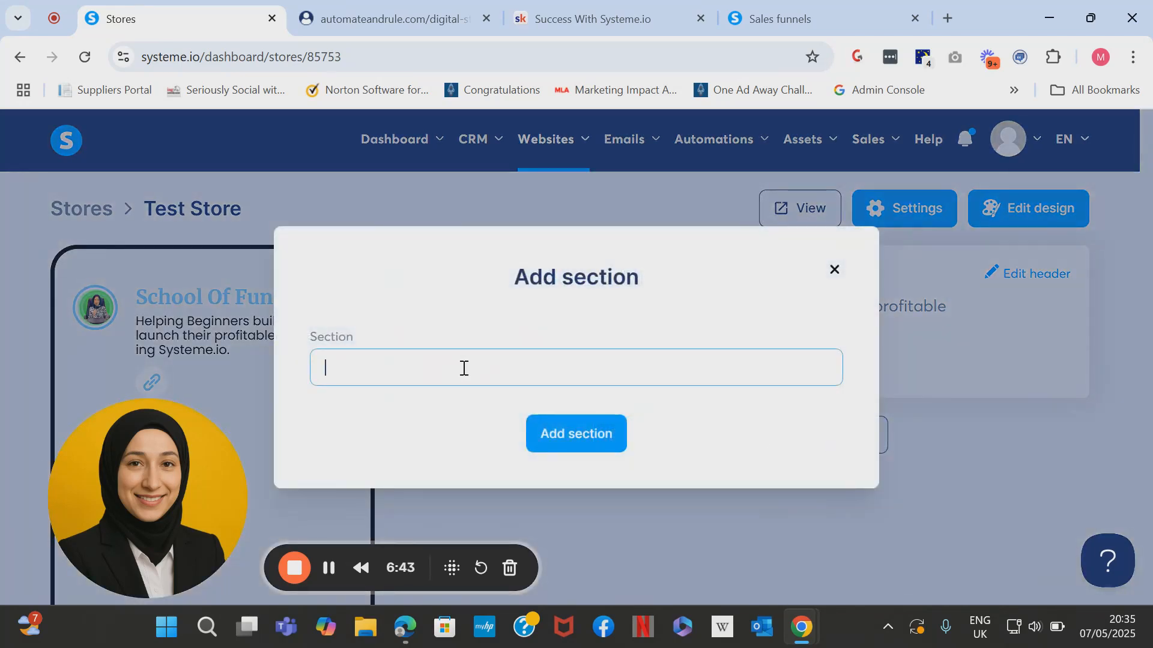
pyautogui.write('Free Resources For You')
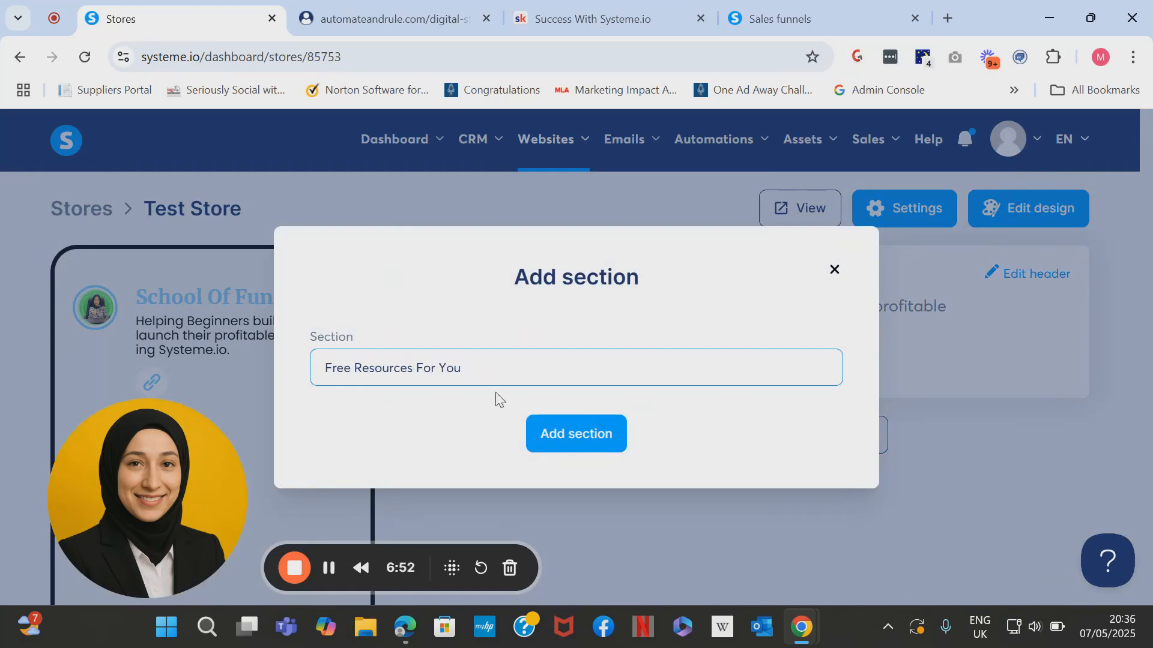
pyautogui.click(577, 453)
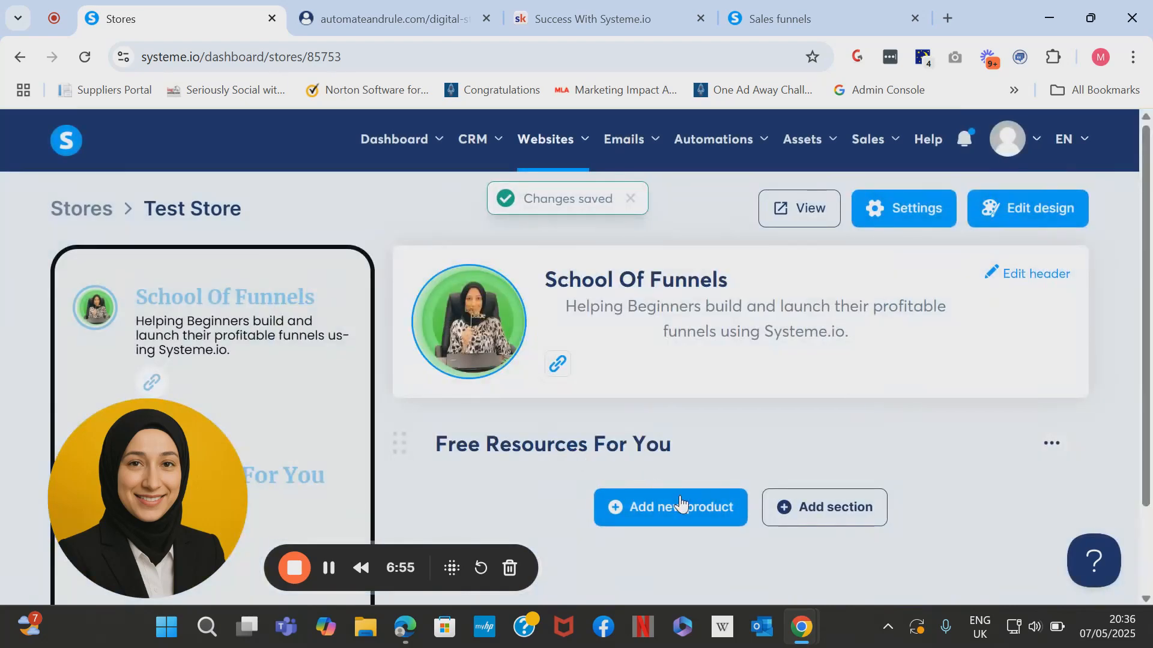
# Open the Add new product chooser at the bottom of the store page.
pyautogui.scroll(-2, 624, 391)
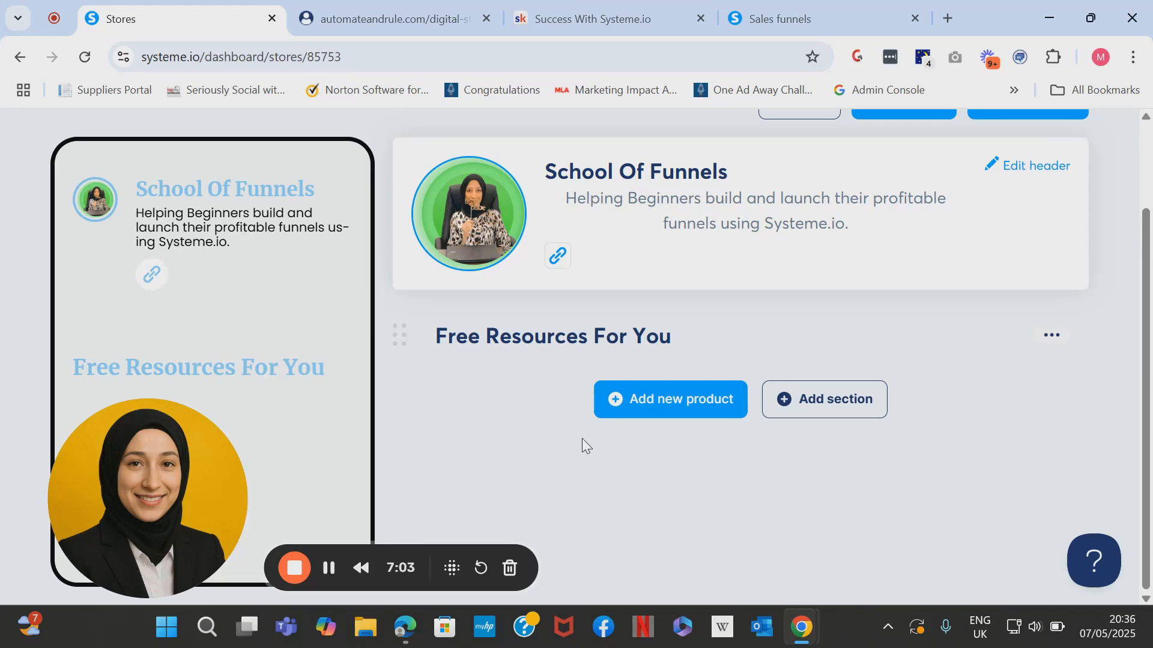
pyautogui.click(646, 405)
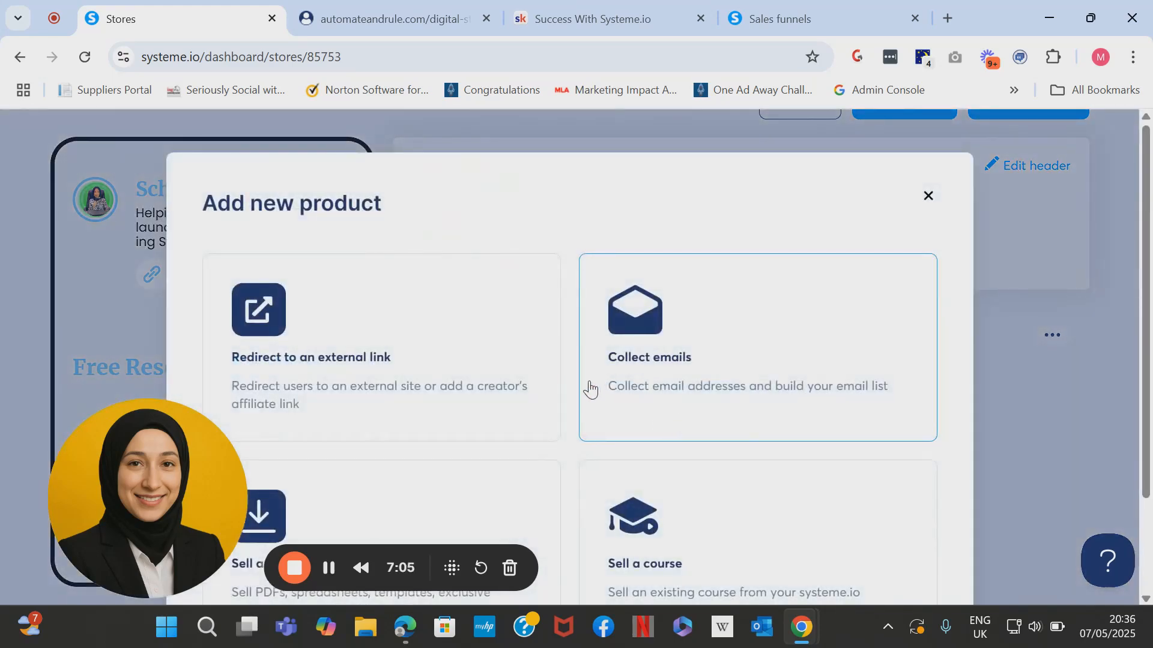
pyautogui.scroll(-2, 523, 388)
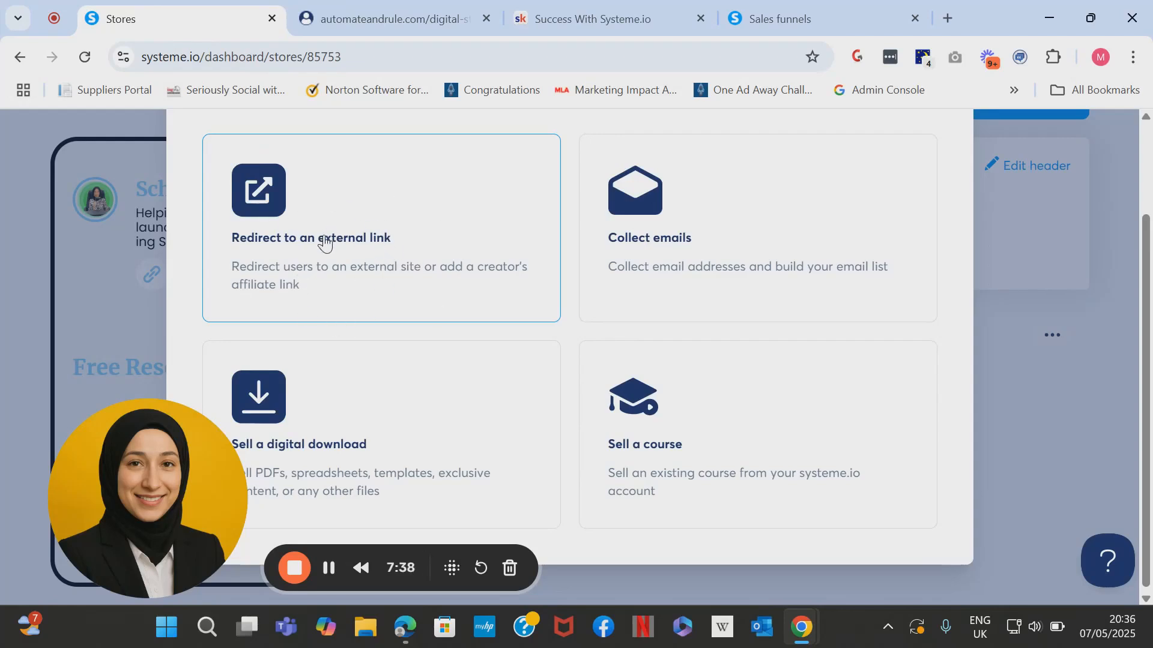
# Create an external-link product and set GSA2.png as its thumbnail.
pyautogui.click(369, 252)
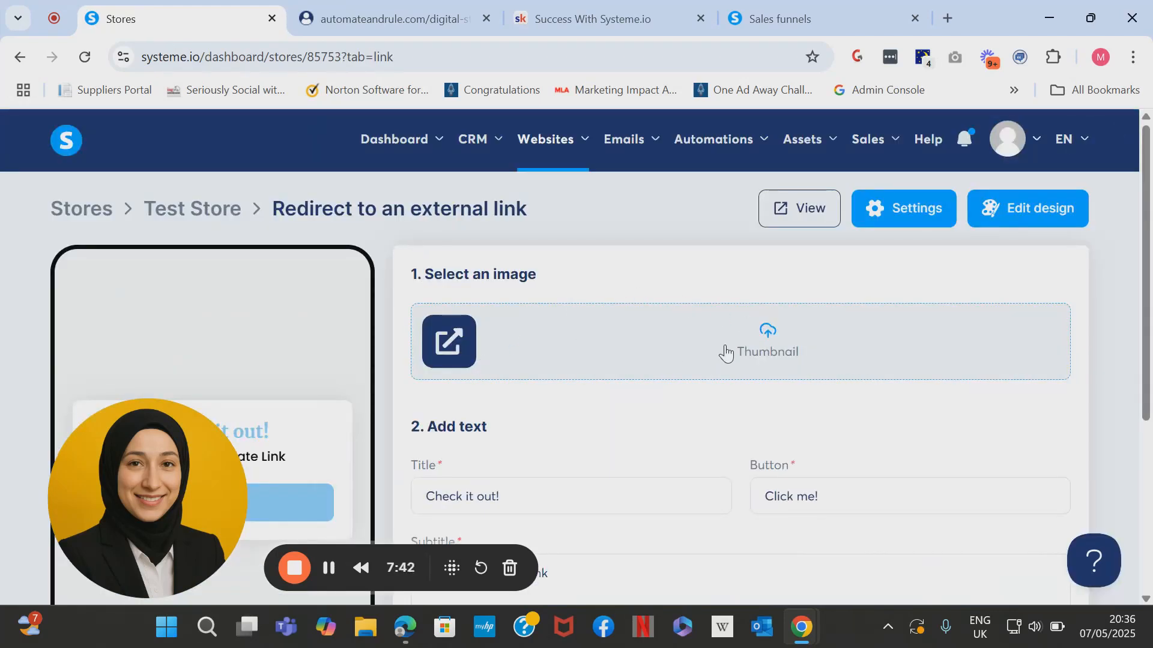
pyautogui.click(755, 349)
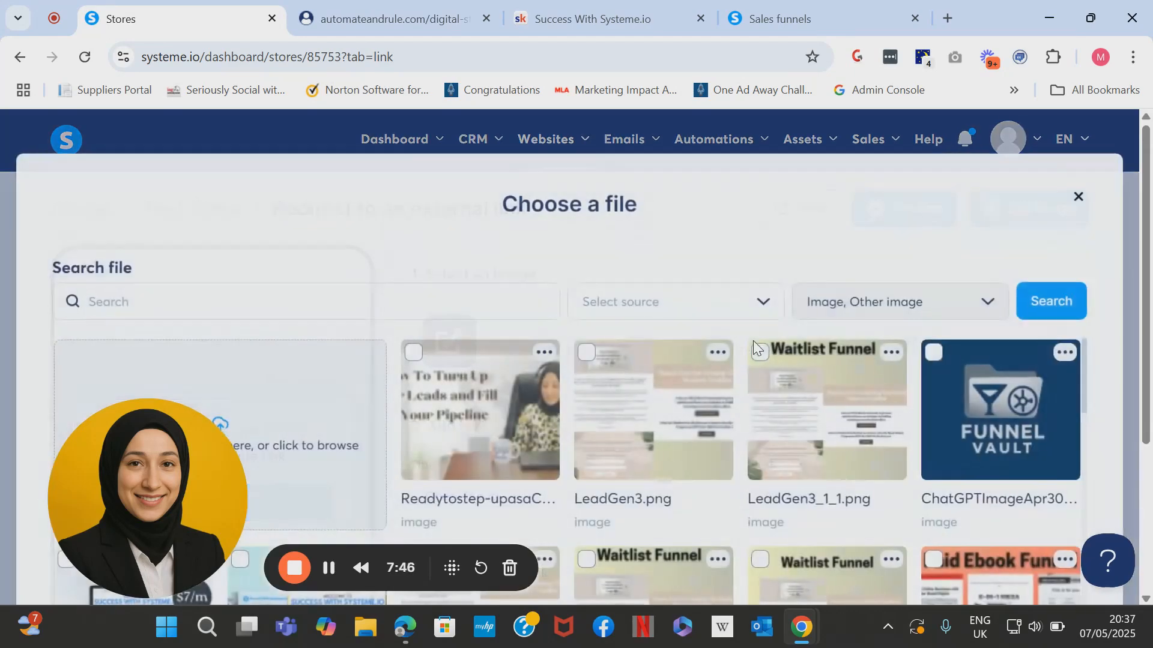
pyautogui.scroll(-3, 1147, 336)
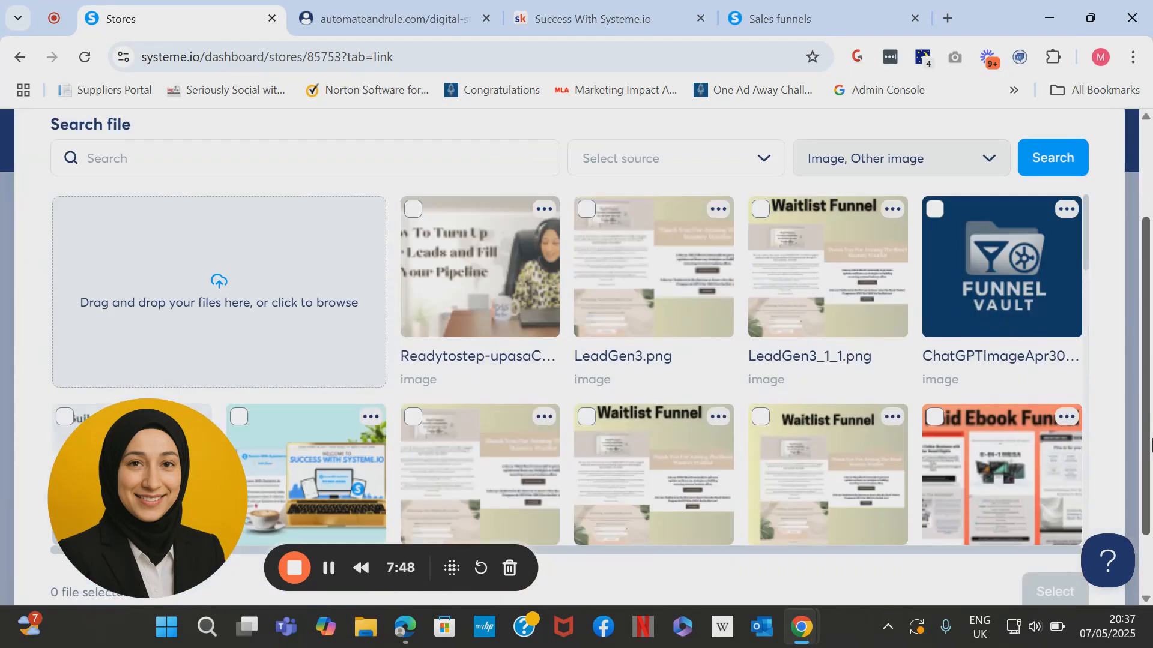
pyautogui.moveTo(1085, 166); pyautogui.dragTo(1105, 288)
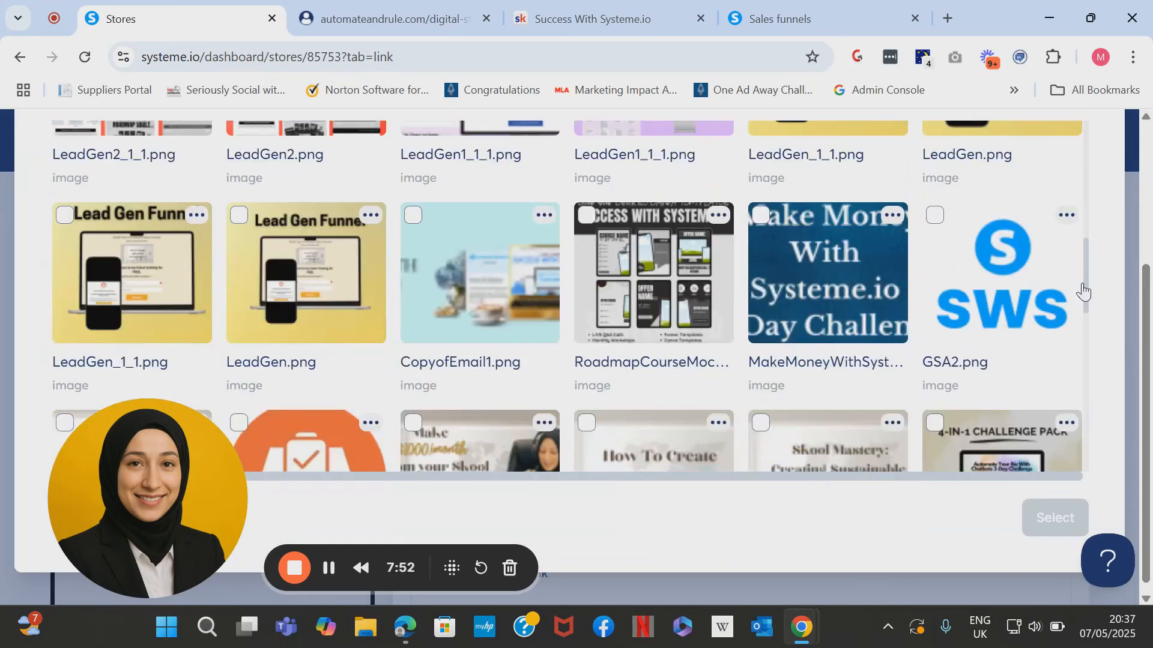
pyautogui.click(1011, 278)
pyautogui.click(1047, 506)
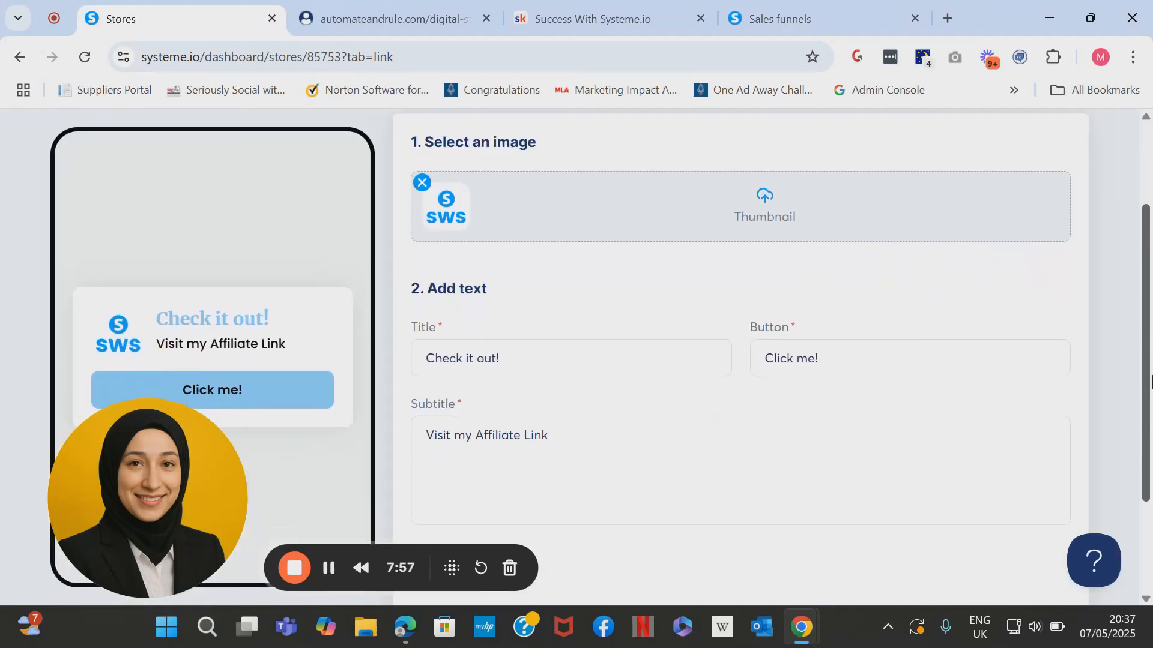
pyautogui.moveTo(1152, 376); pyautogui.dragTo(1152, 380)
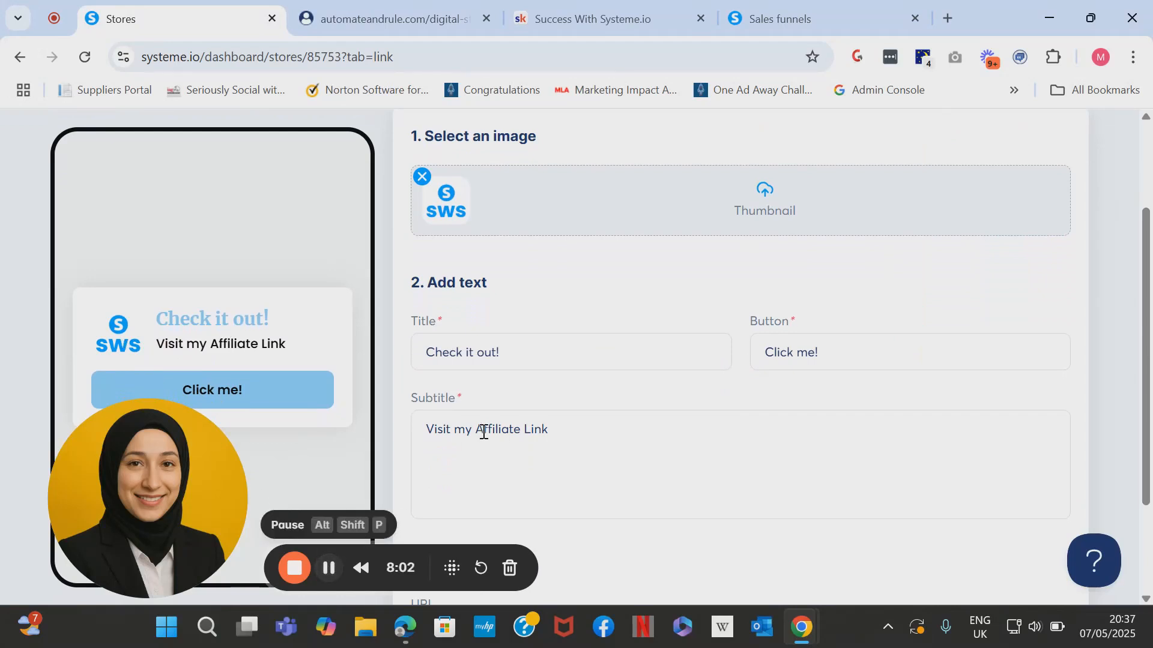
# Retitle the link card 'Success With Systeme.io'.
pyautogui.moveTo(505, 353); pyautogui.dragTo(412, 356)
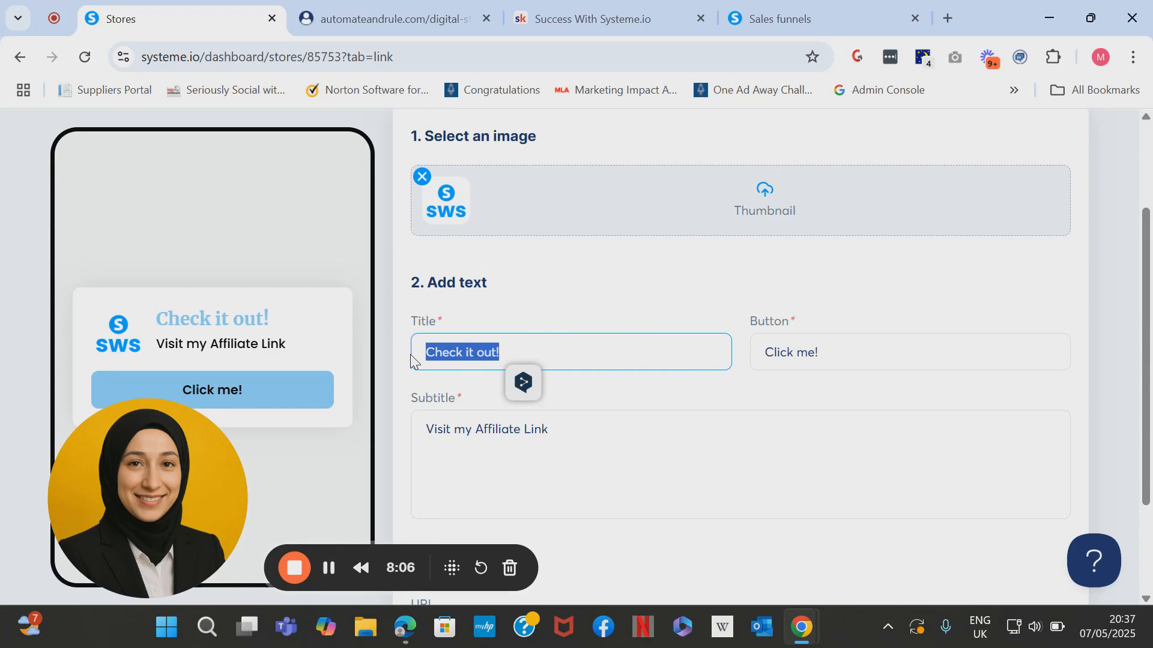
pyautogui.write('Join My Skool ')
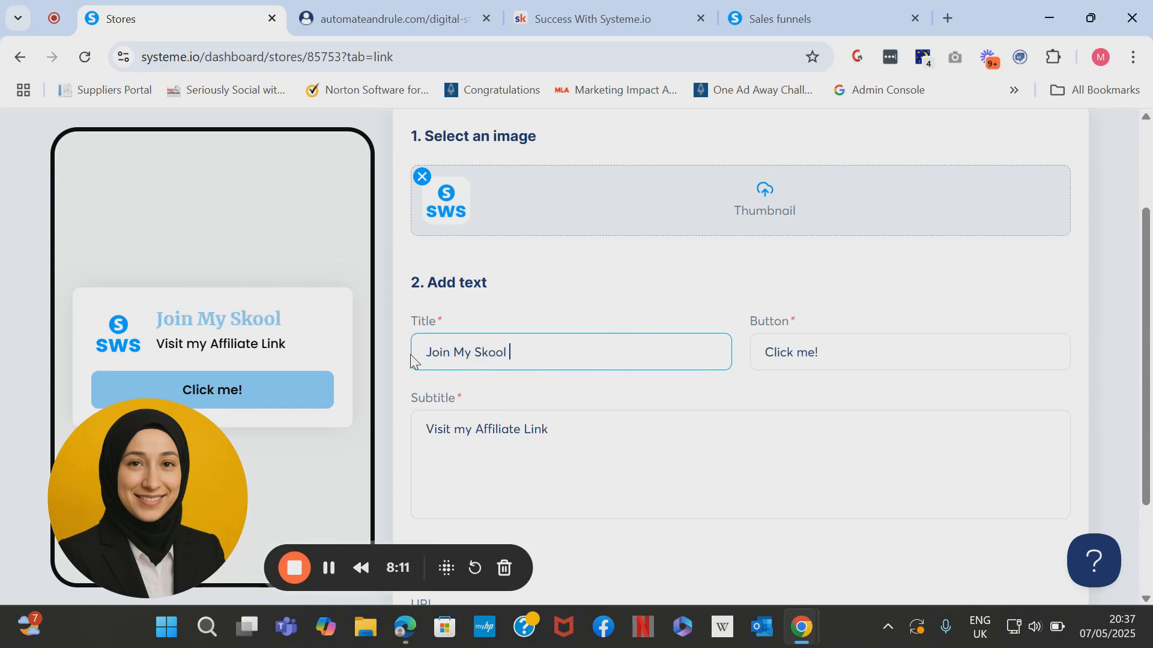
pyautogui.write('Comm')
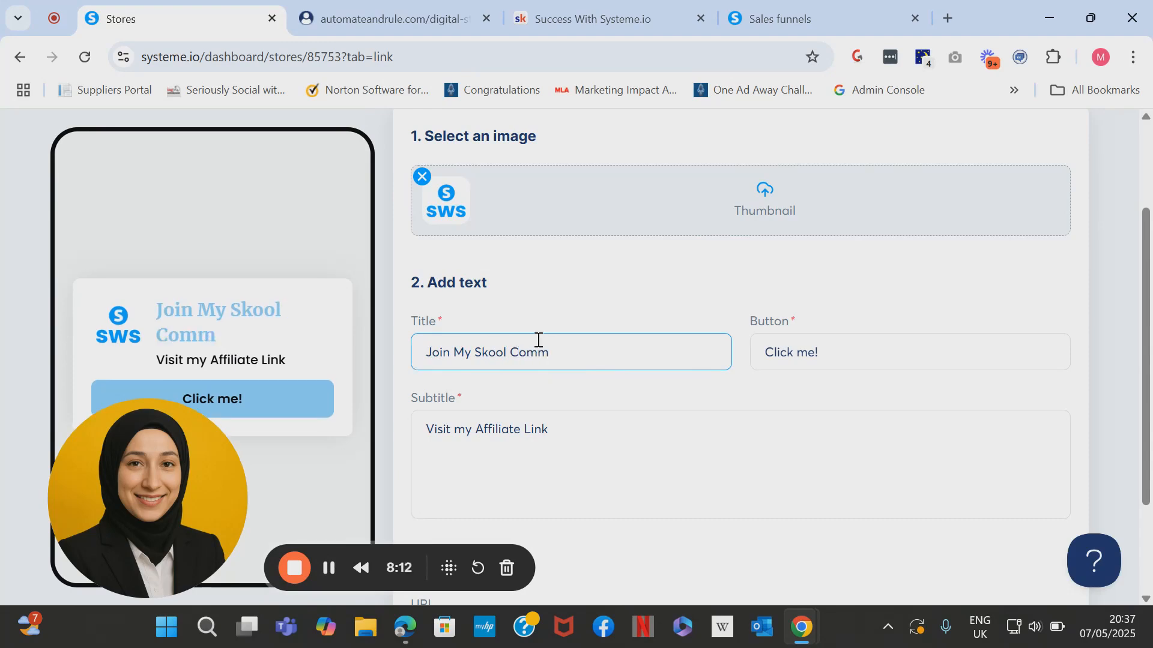
pyautogui.hotkey('ctrl', 'shift', 'Left')
pyautogui.hotkey('ctrl', 'shift', 'Left')
pyautogui.hotkey('ctrl', 'shift', 'Left')
pyautogui.hotkey('ctrl', 'shift', 'Left')
pyautogui.write('Succ')
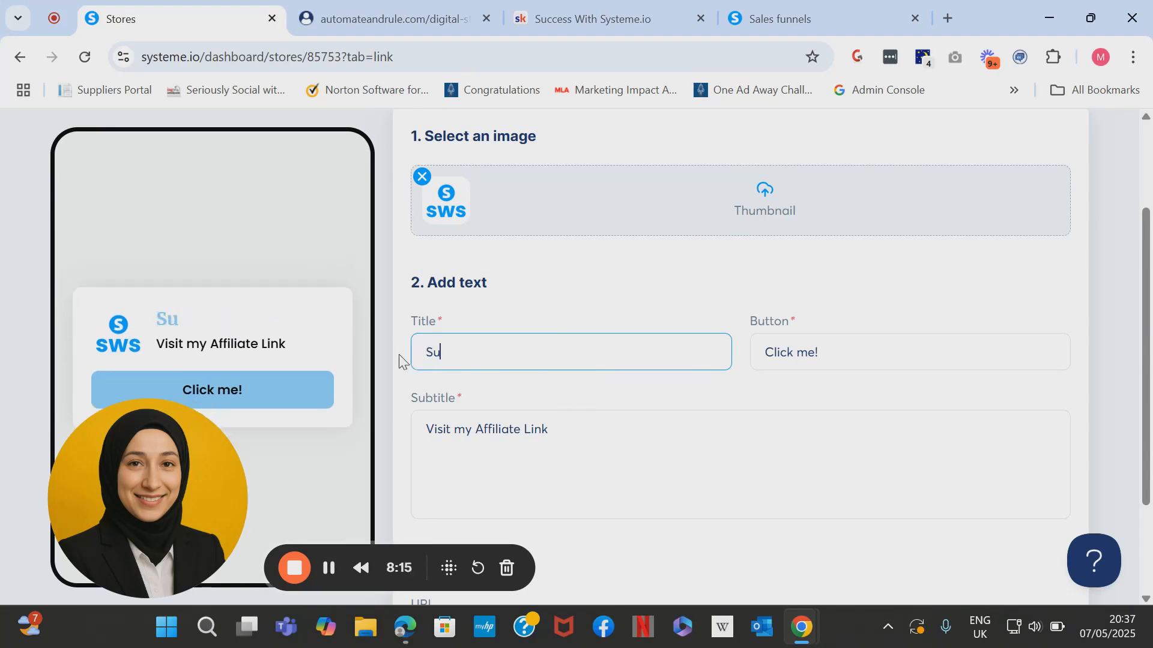
pyautogui.press('BackSpace')
pyautogui.press('BackSpace')
pyautogui.write('ccess With S')
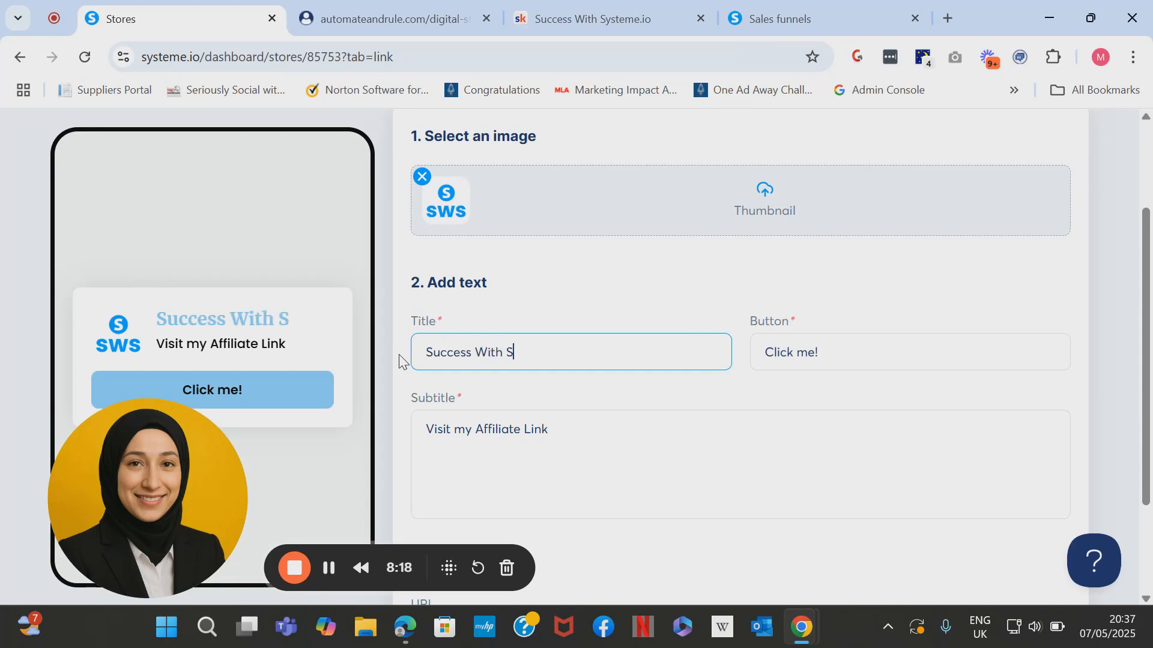
pyautogui.write('ysteme.io')
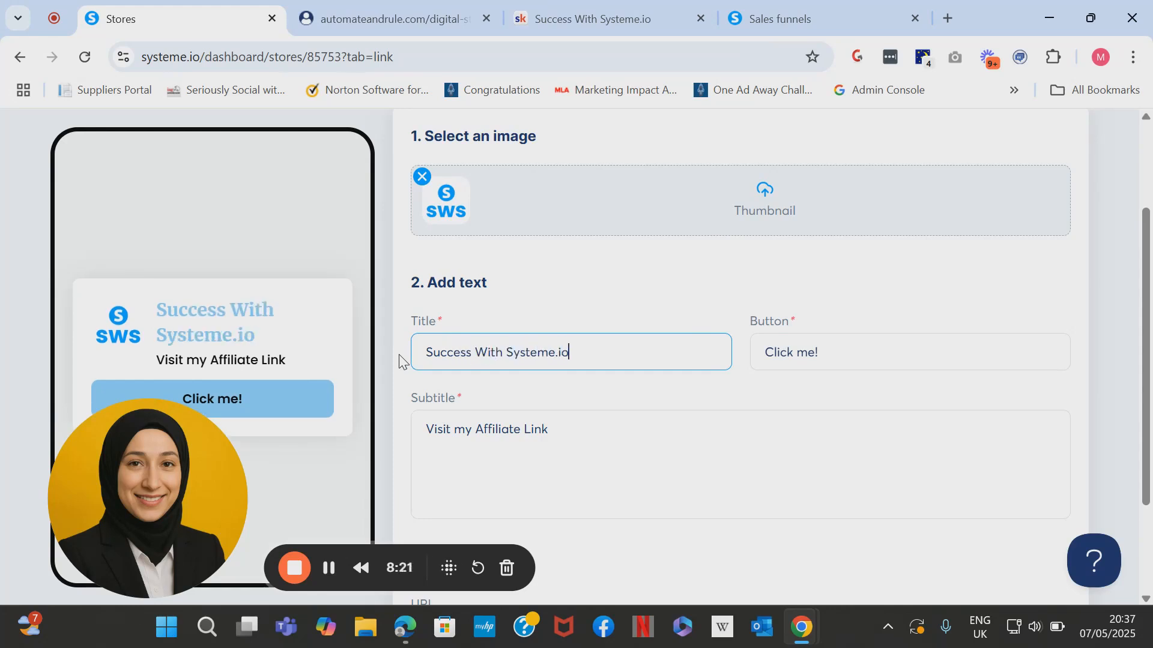
# Change the button label from 'Click me!' to 'Join The Membership'.
pyautogui.tripleClick(828, 340)
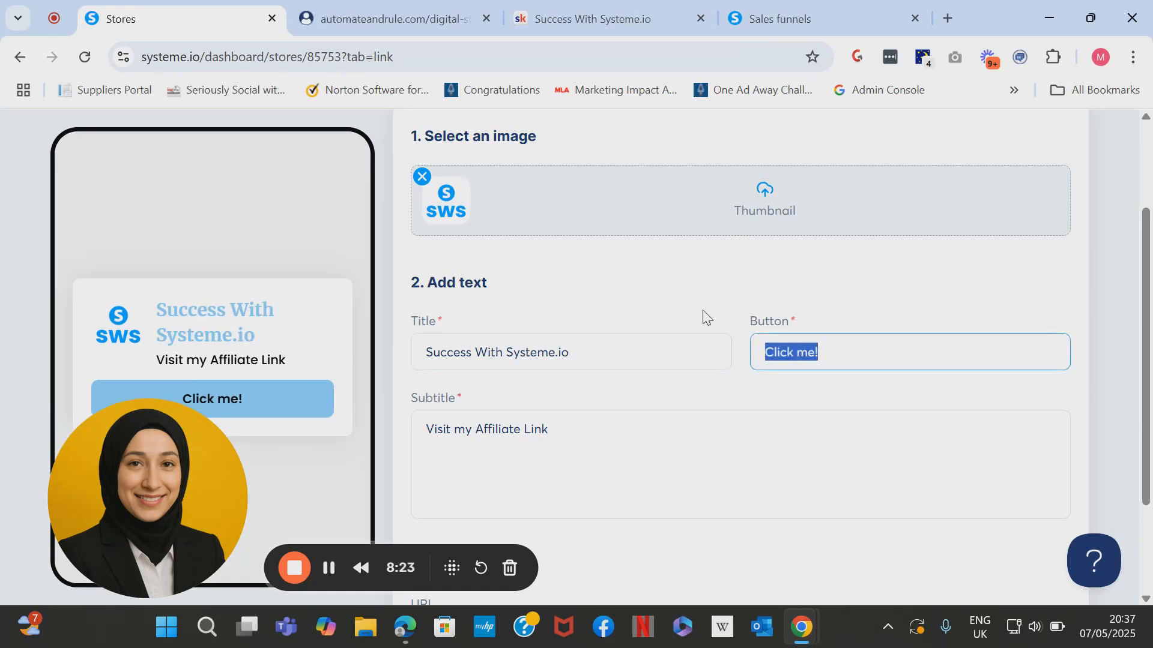
pyautogui.write('Join The me')
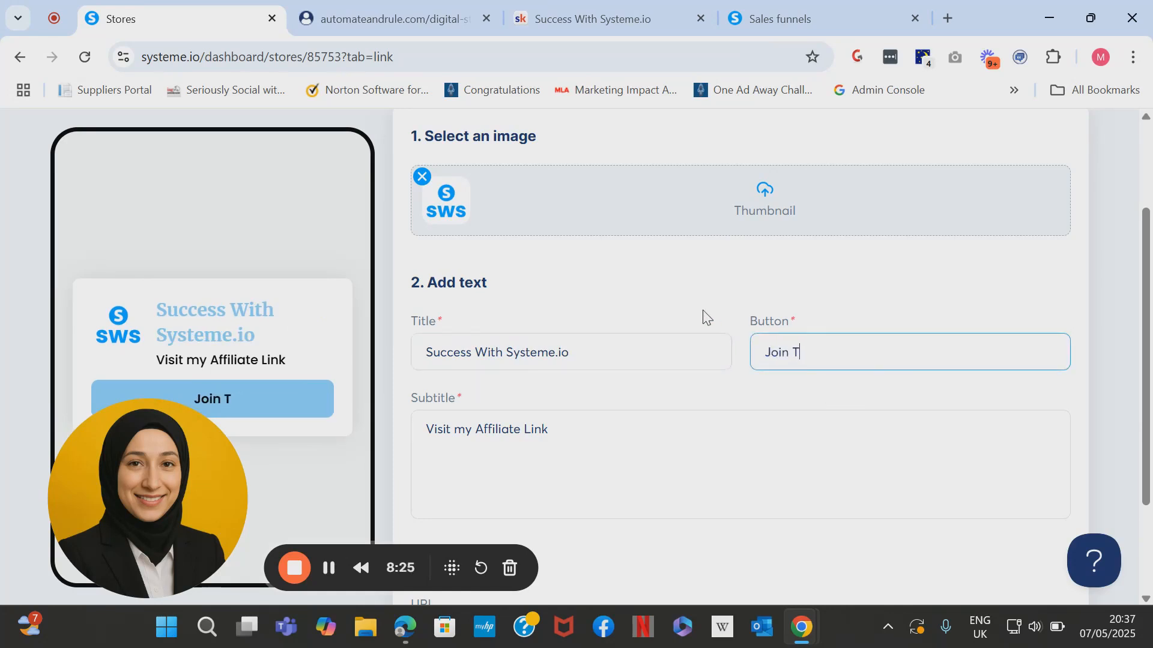
pyautogui.press('BackSpace')
pyautogui.press('BackSpace')
pyautogui.write('Membership')
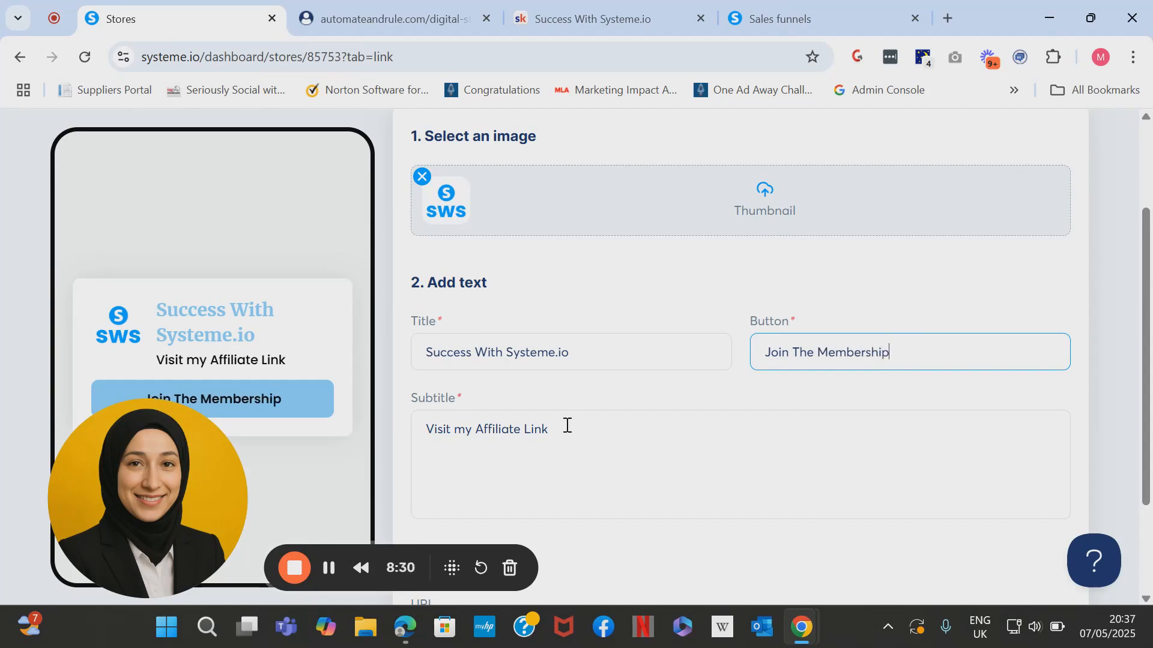
pyautogui.moveTo(567, 425); pyautogui.dragTo(414, 428)
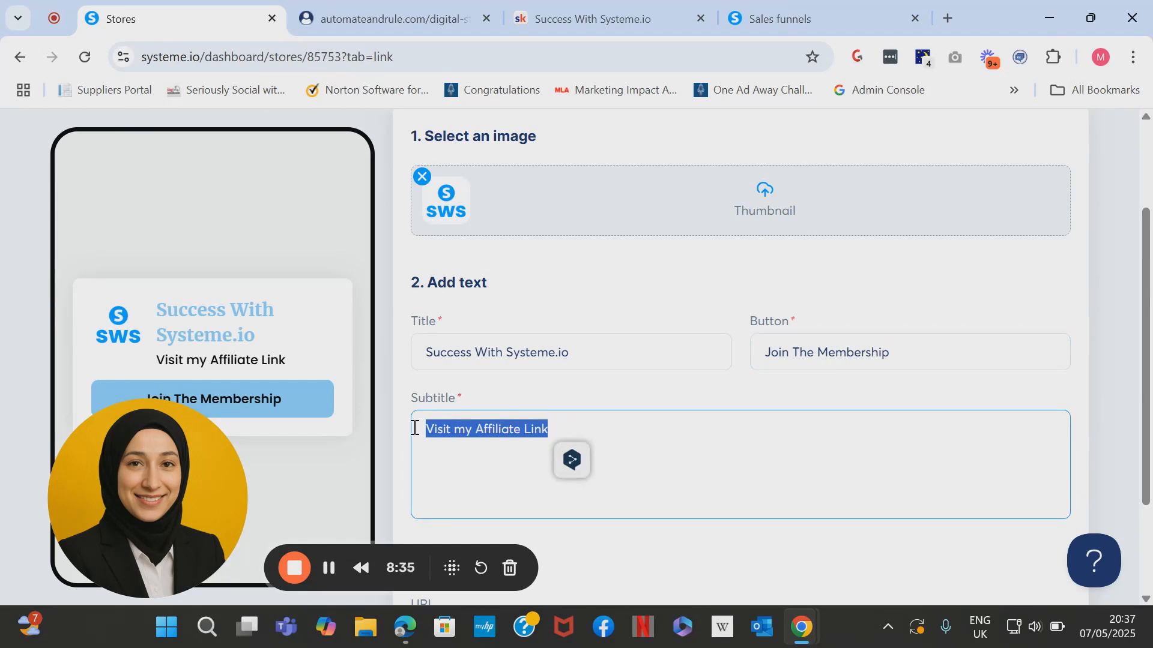
# Rewrite the subtitle as 'Learn everything about Systeme.io and get access to all my trainings, resources and weekly coaching calls with me.'.
pyautogui.press('BackSpace')
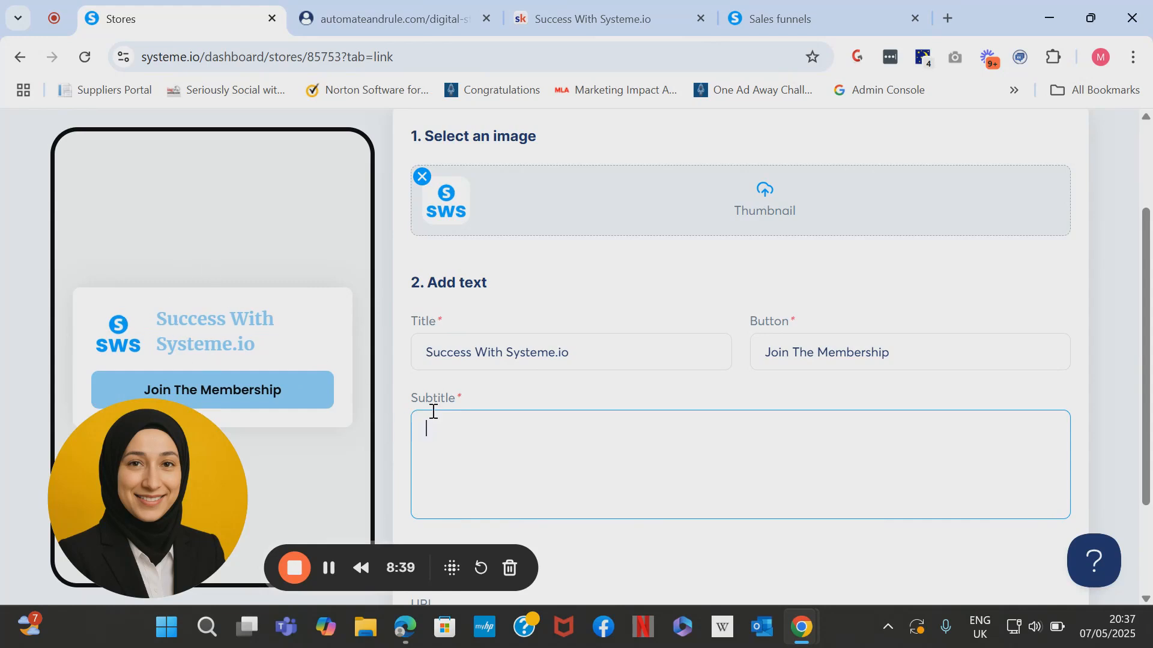
pyautogui.write('Learn e')
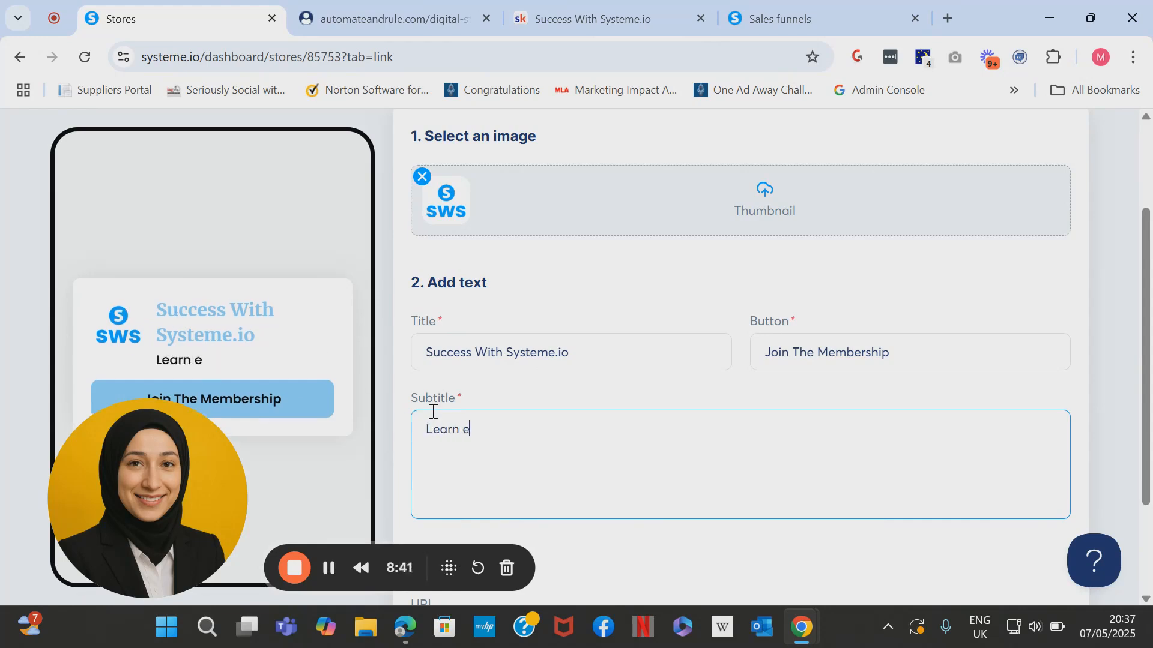
pyautogui.write('verything about Syste,e.')
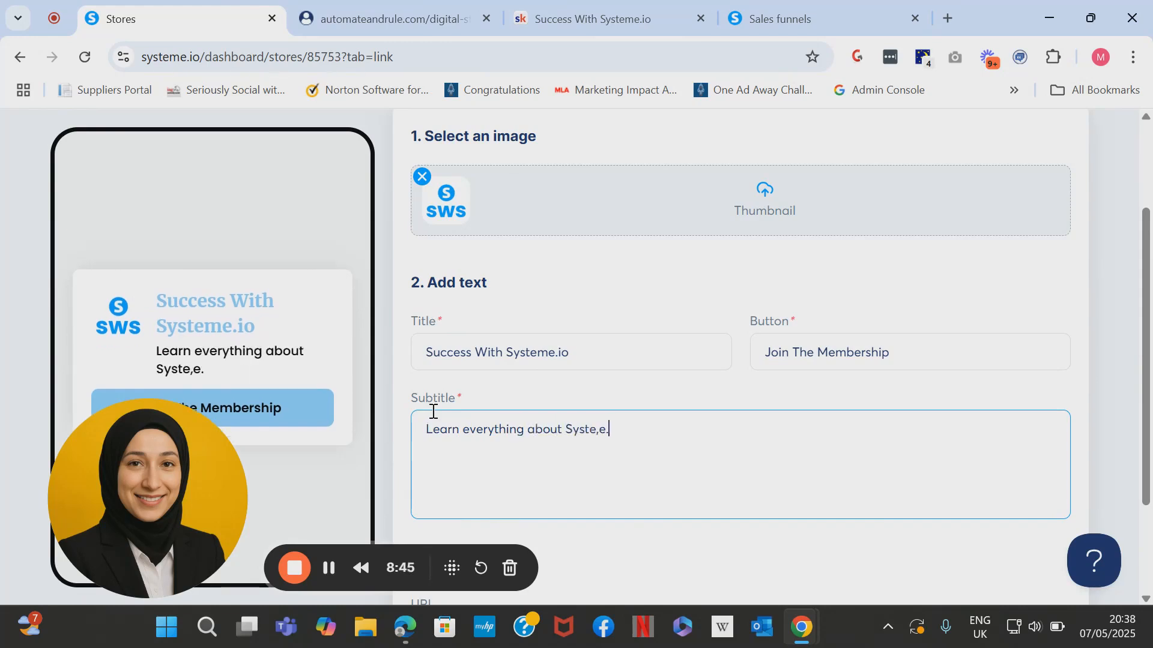
pyautogui.press('BackSpace')
pyautogui.write('me.io and get ')
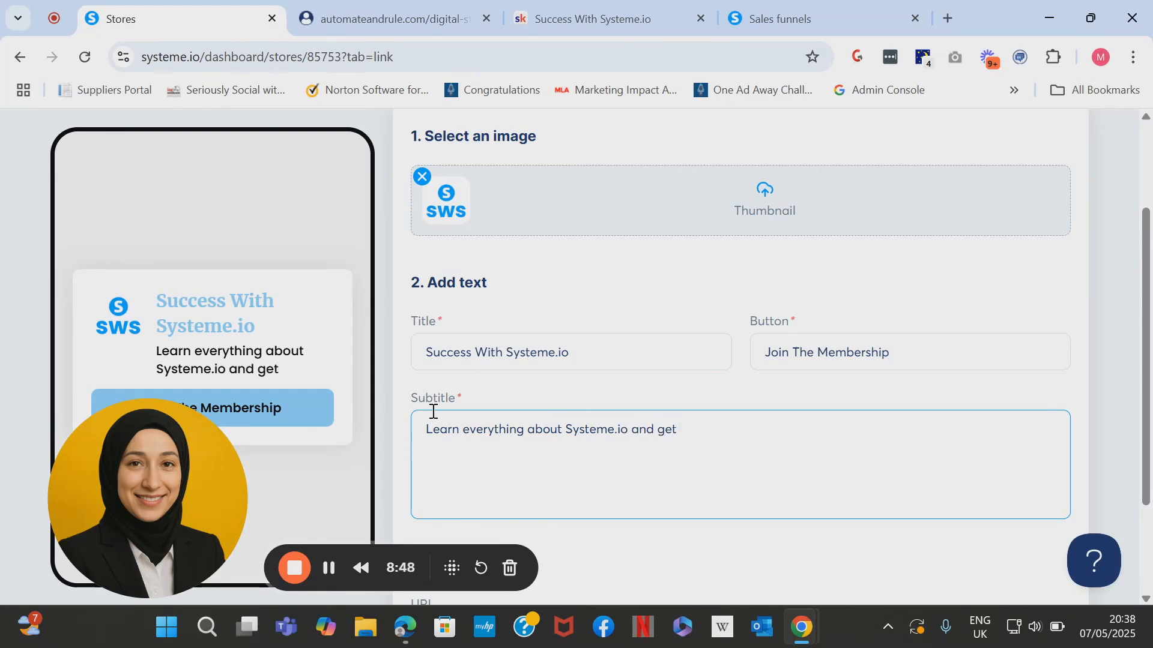
pyautogui.write('1:')
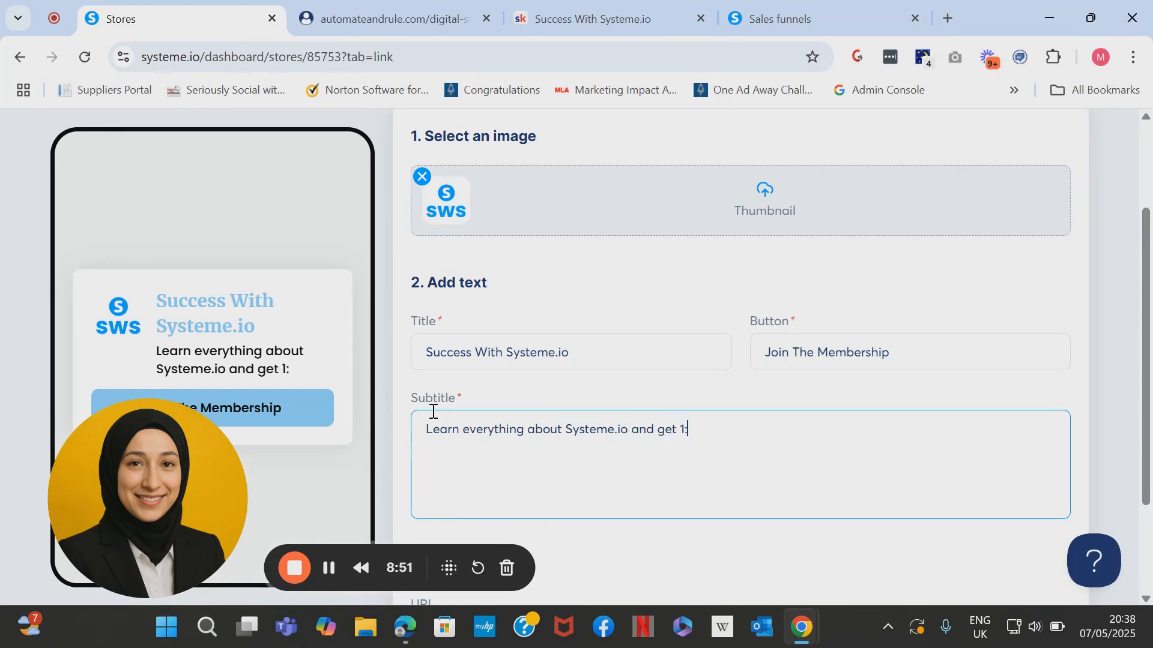
pyautogui.write('! suppor')
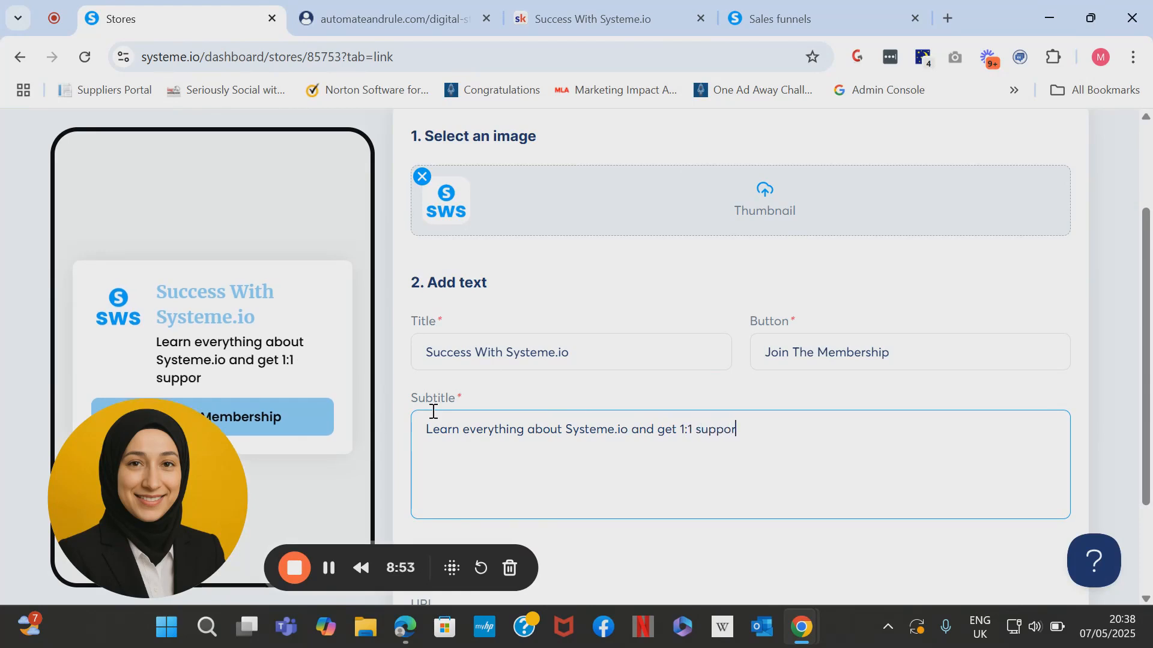
pyautogui.write('t every wee')
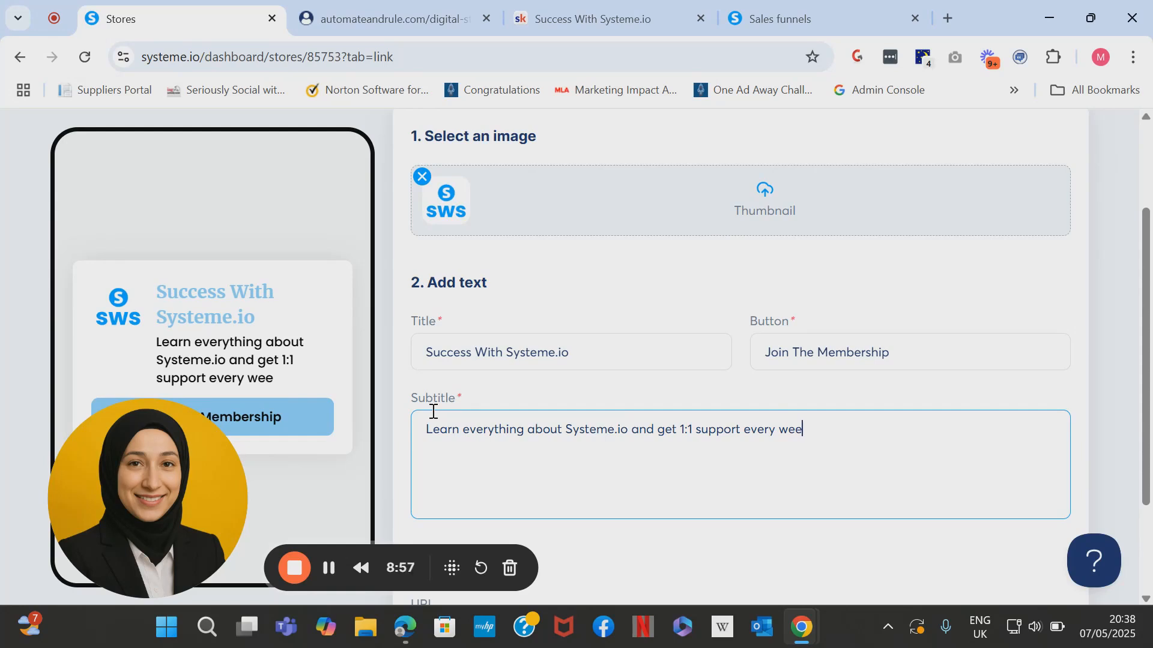
pyautogui.write('k')
pyautogui.moveTo(847, 432); pyautogui.dragTo(632, 430)
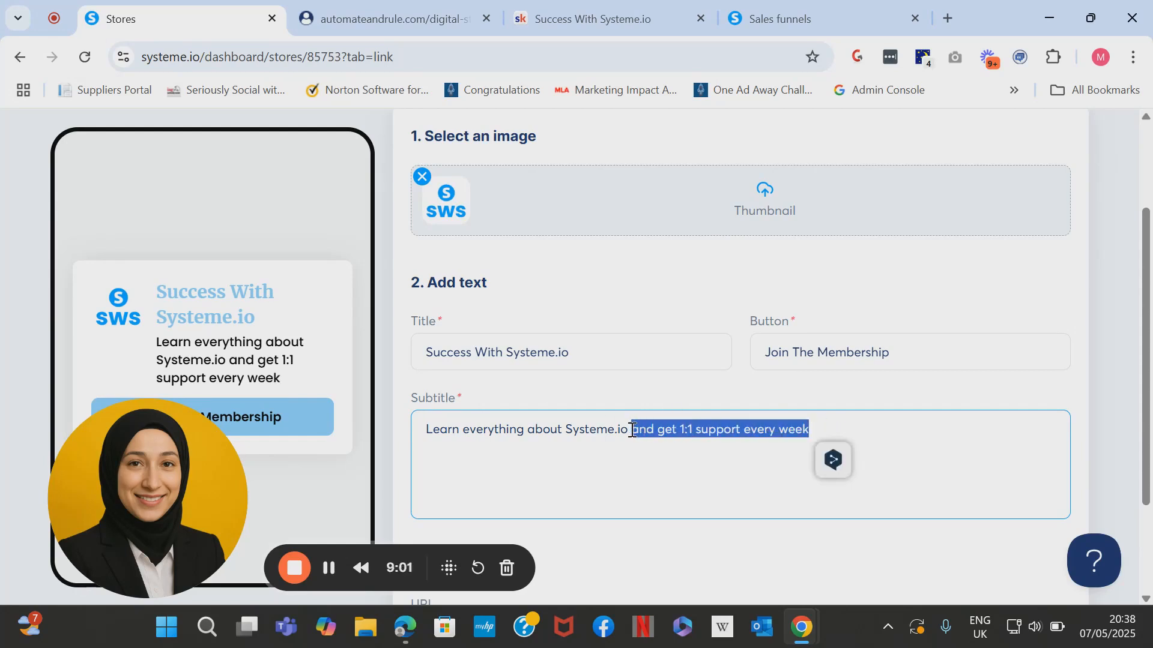
pyautogui.press('BackSpace')
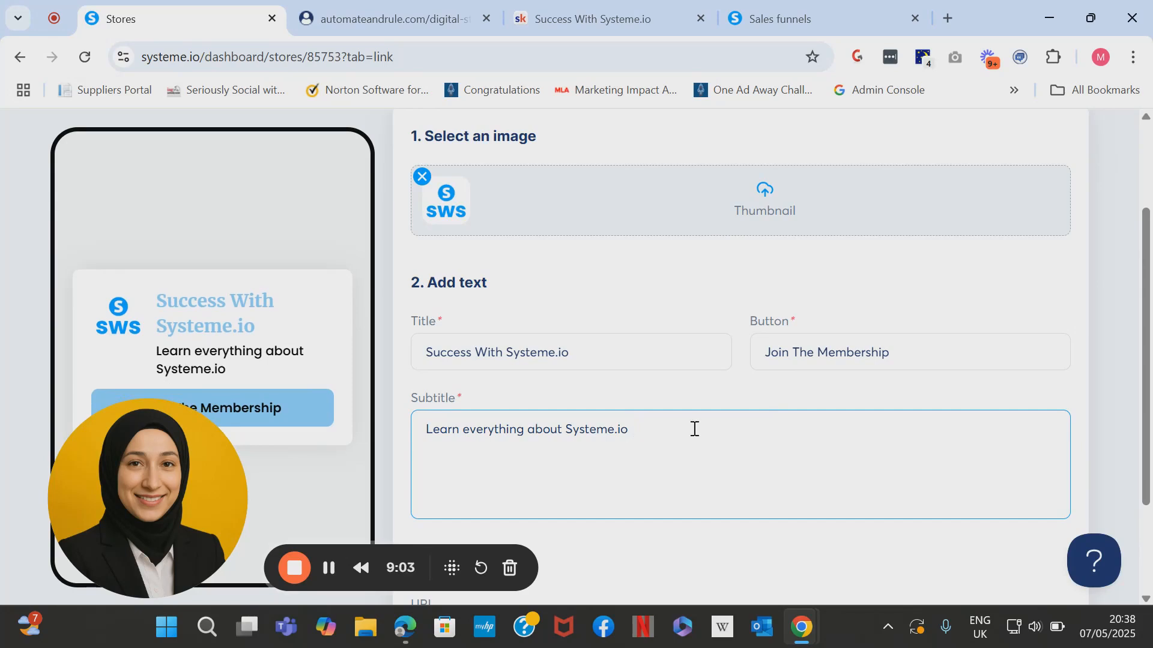
pyautogui.write('and get access ')
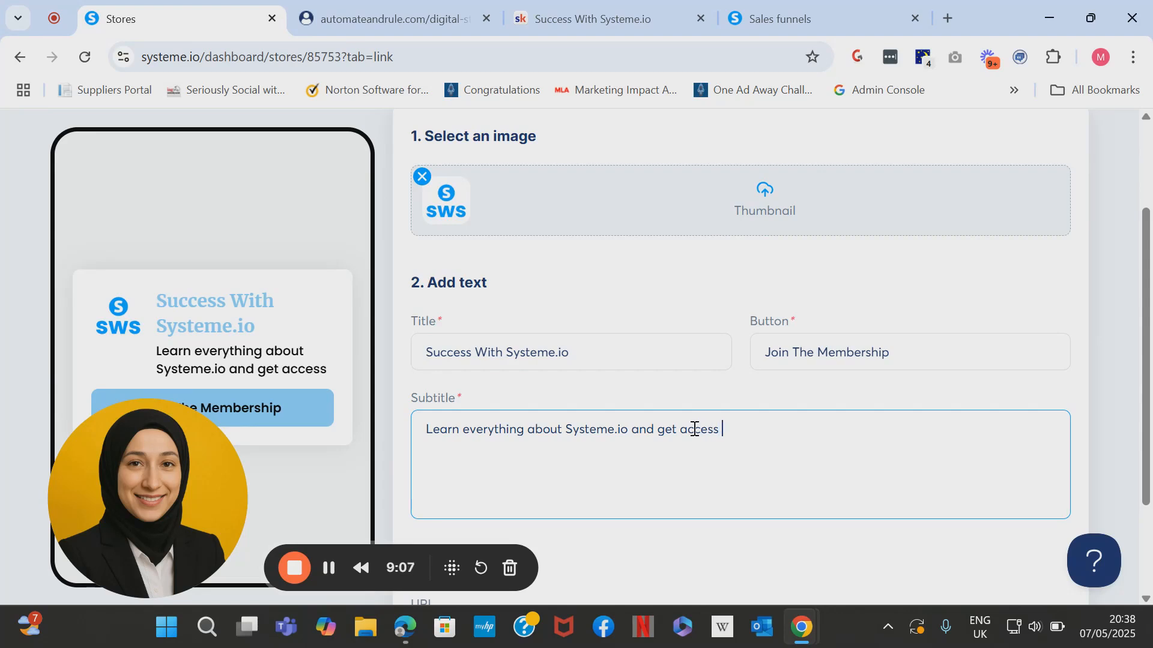
pyautogui.write('to all my ')
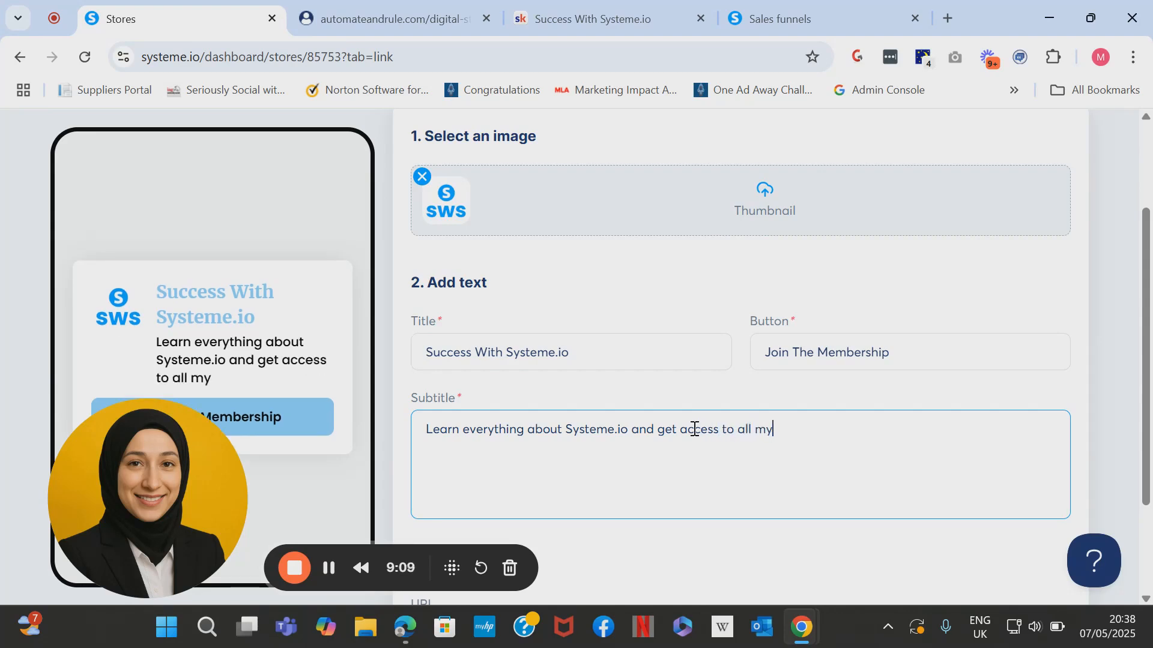
pyautogui.write('trainin')
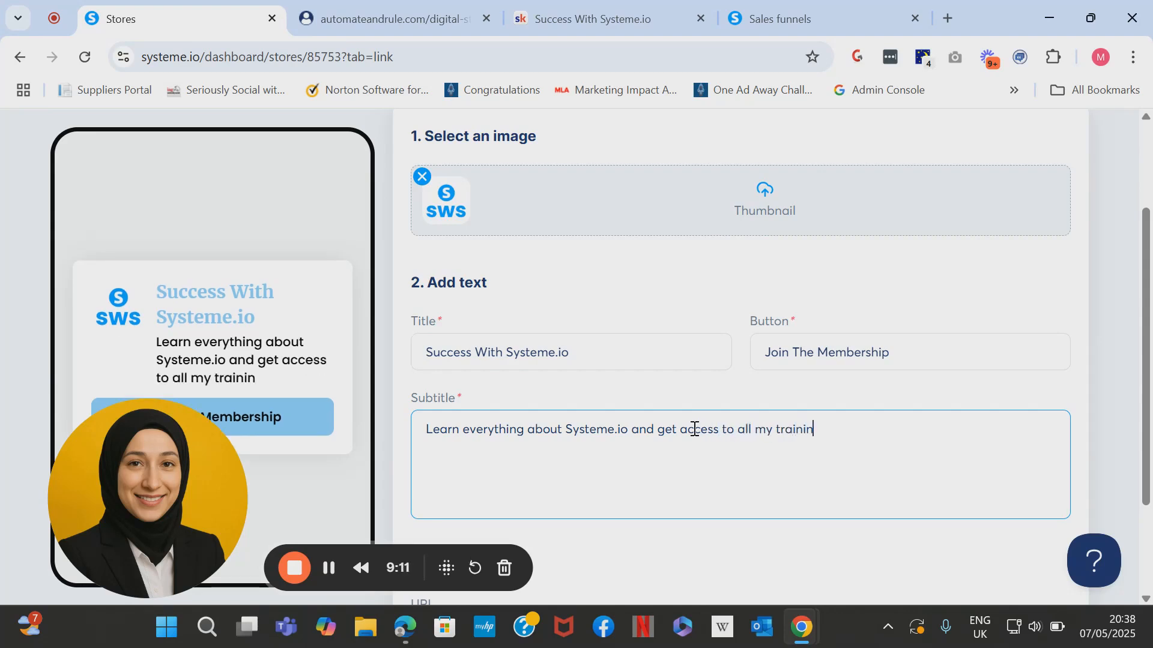
pyautogui.write('gs, rescoruces')
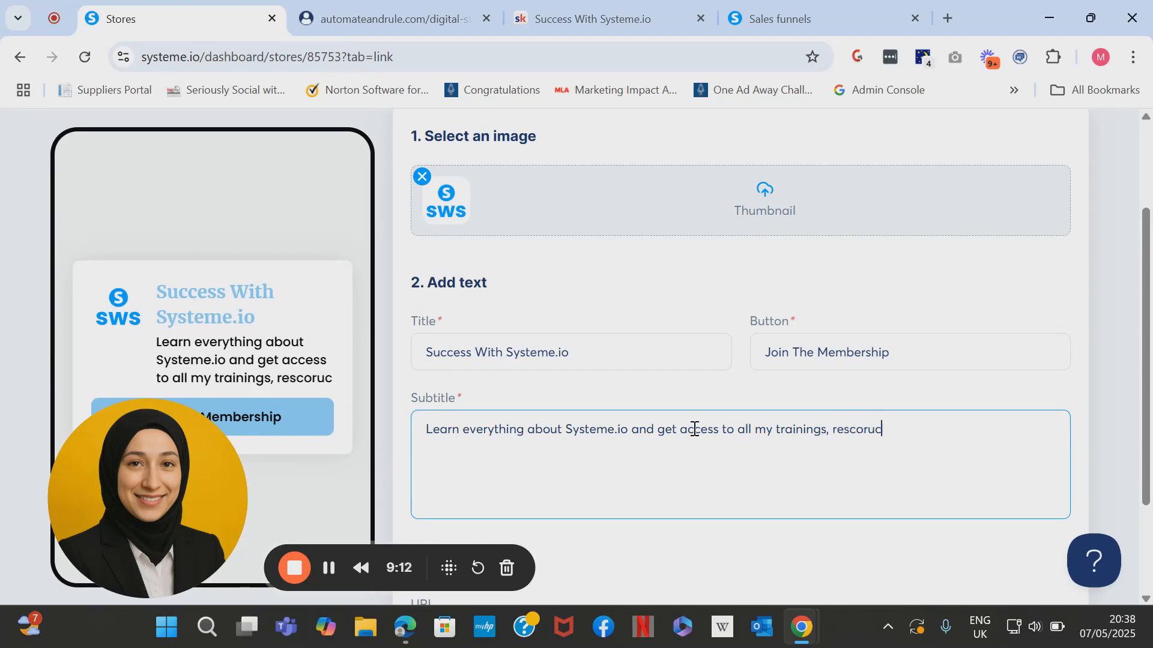
pyautogui.press('BackSpace')
pyautogui.press('BackSpace')
pyautogui.press('BackSpace')
pyautogui.press('BackSpace')
pyautogui.press('BackSpace')
pyautogui.press('BackSpace')
pyautogui.press('BackSpace')
pyautogui.write('ources and ')
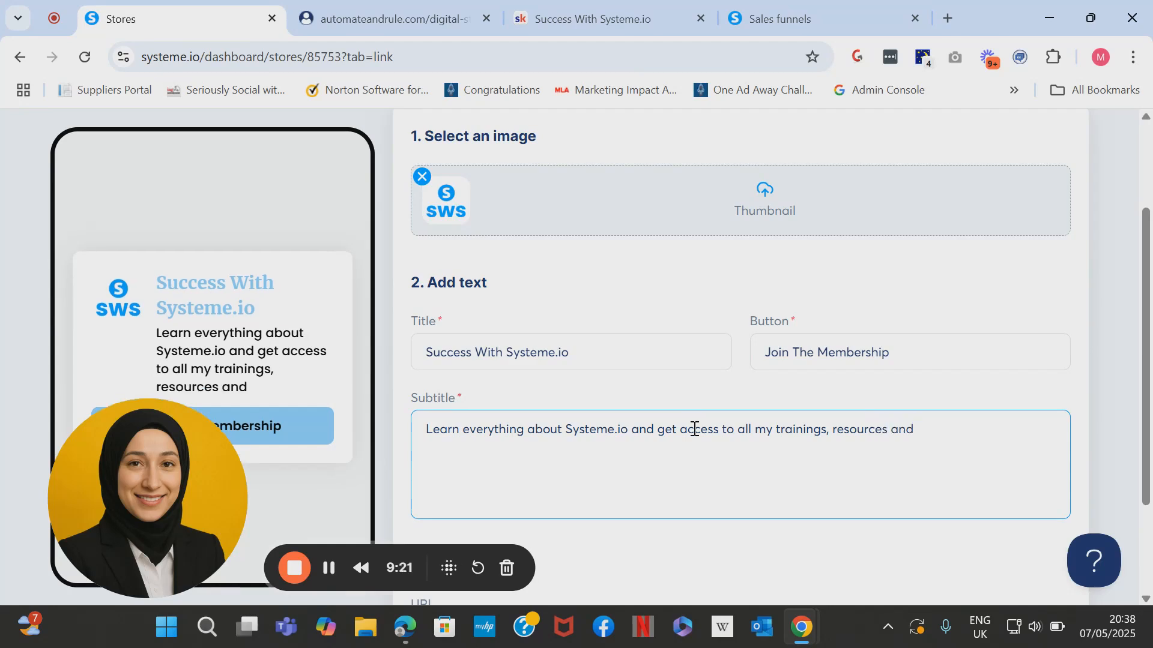
pyautogui.write('weekly coaching calls with me.')
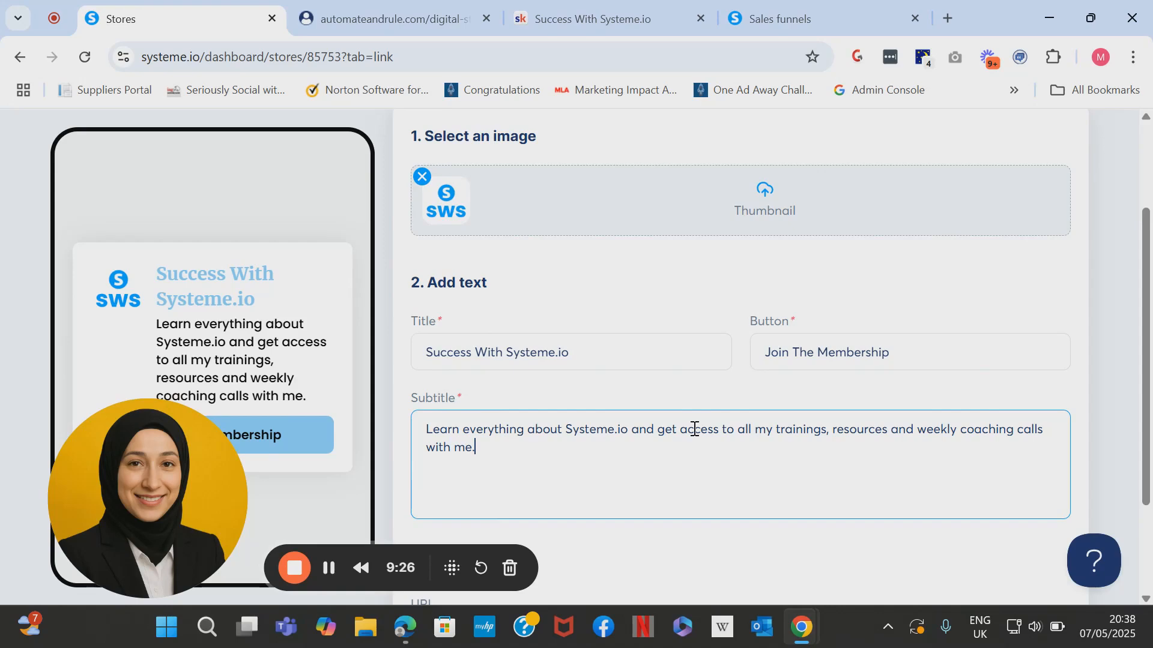
pyautogui.scroll(-3, 694, 428)
# Paste the Skool community About page URL as the card's link and publish it.
pyautogui.click(673, 482)
pyautogui.click(567, 13)
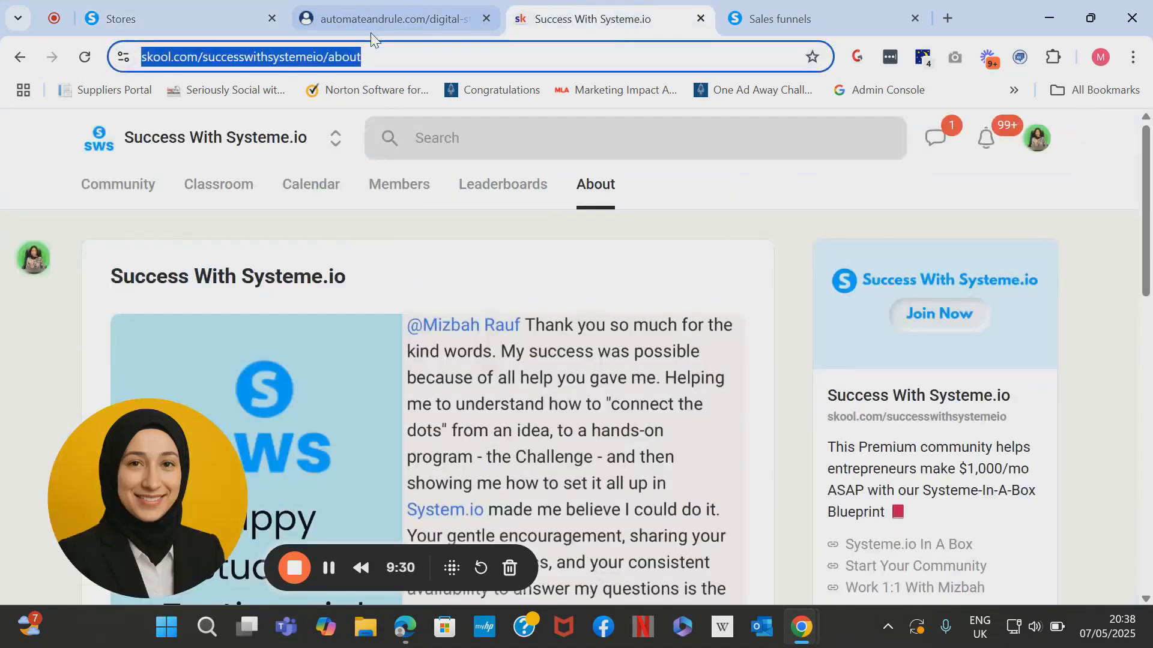
pyautogui.click(150, 17)
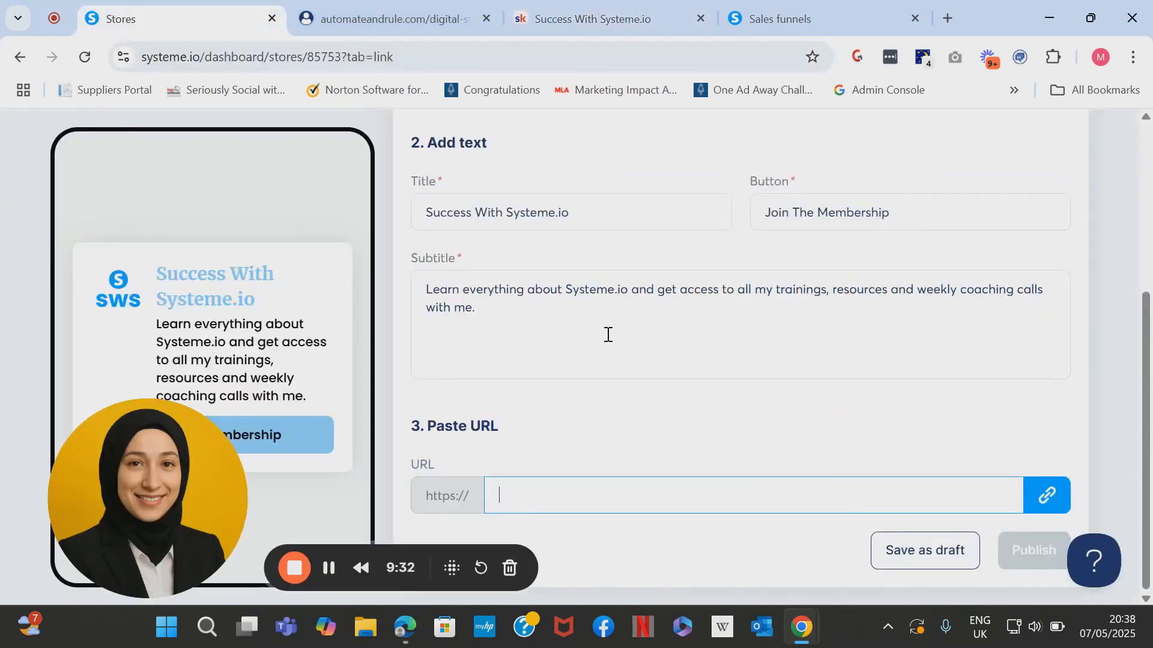
pyautogui.write('www.skool.com/successwithsystemeio/about')
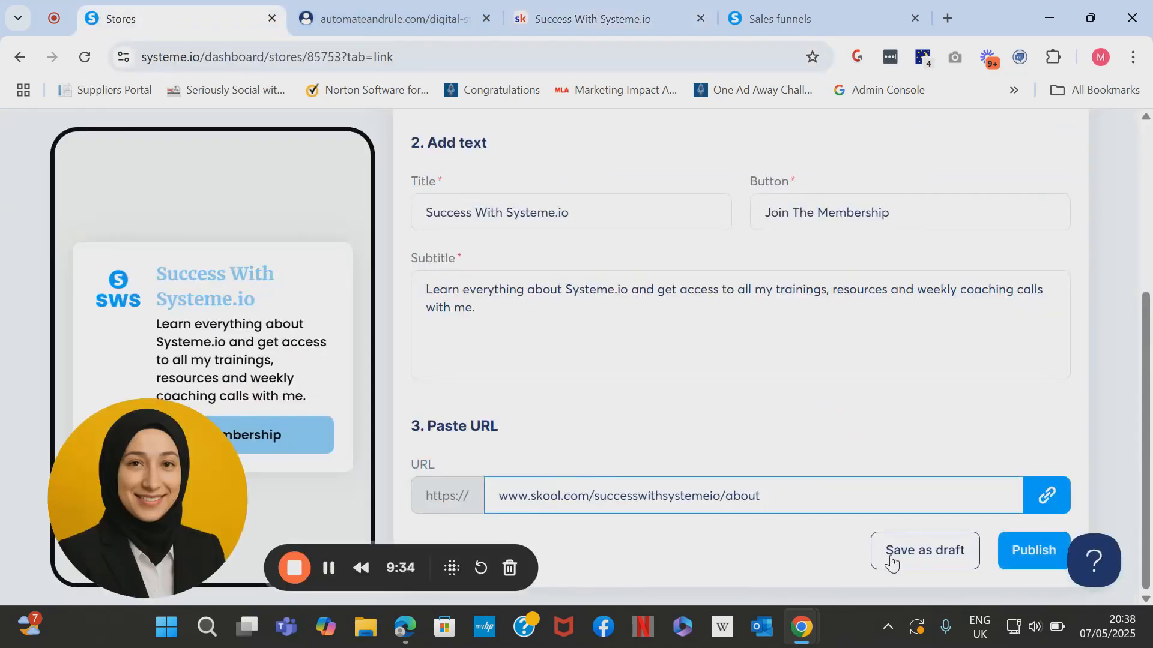
pyautogui.click(1017, 557)
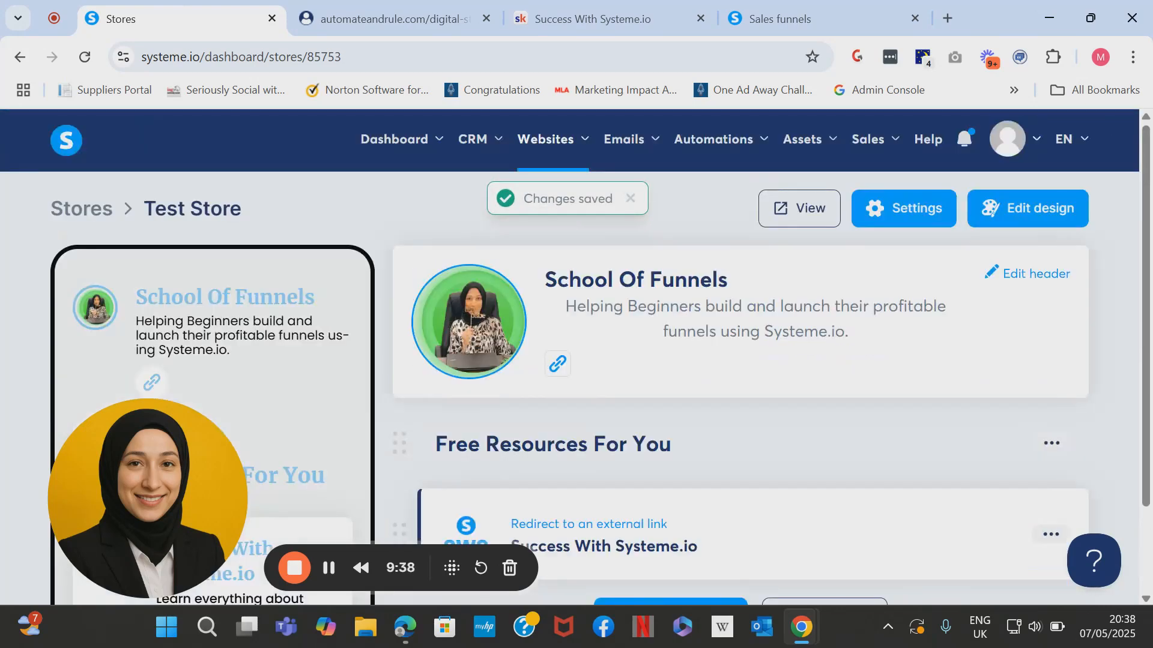
pyautogui.scroll(-2, 600, 360)
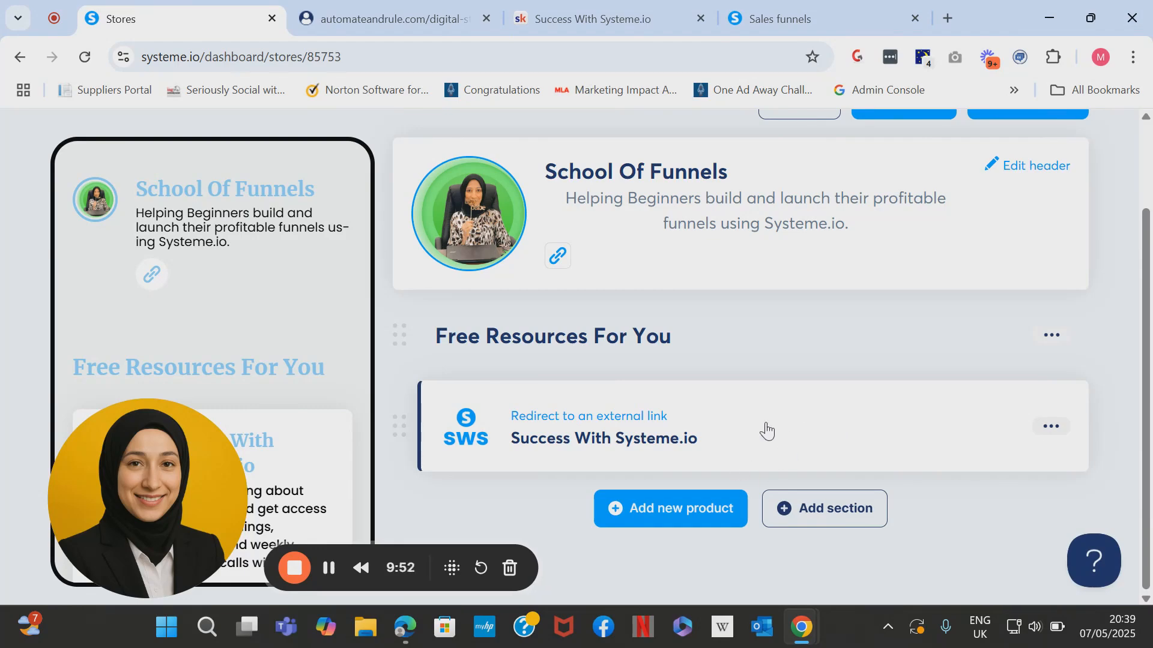
# Open the Add new product chooser below the Free Resources For You section.
pyautogui.click(720, 511)
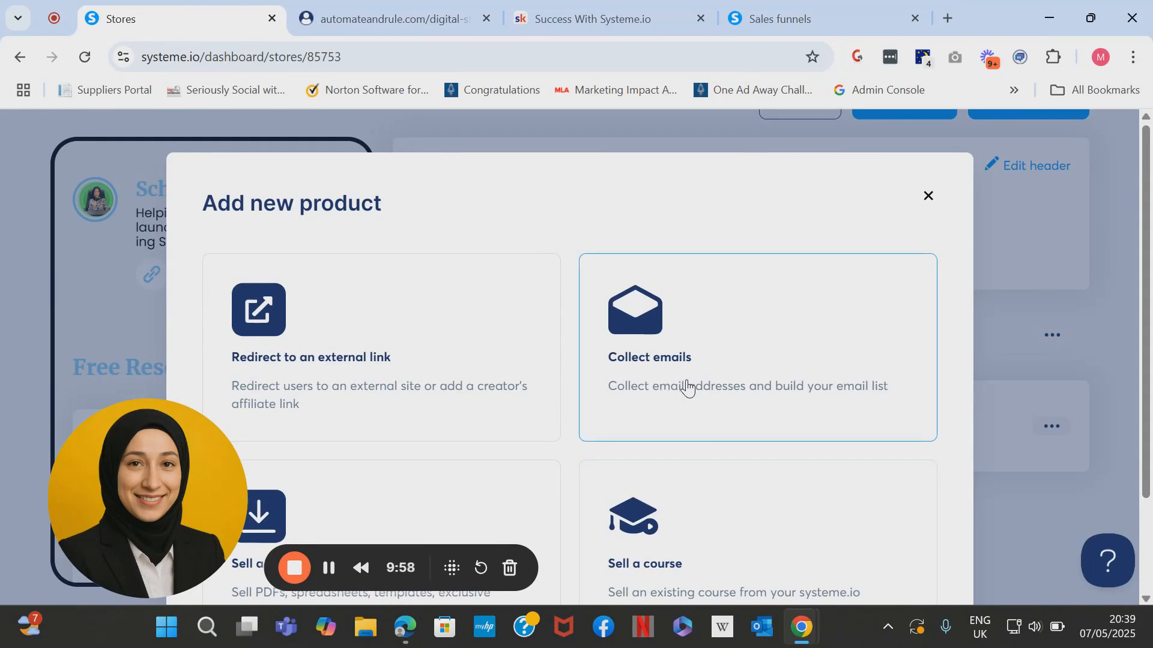
# Create a Collect emails product and choose the light-blue 4-IN-1 CHALLENGE PACK image as thumbnail.
pyautogui.click(653, 341)
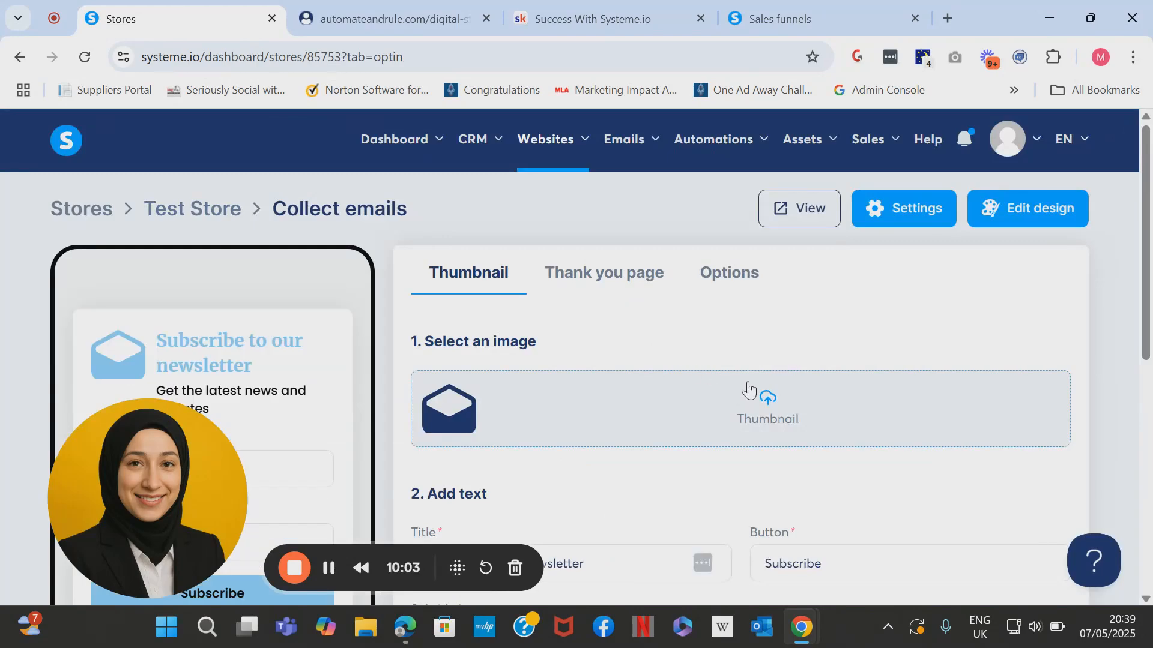
pyautogui.click(780, 418)
pyautogui.moveTo(1084, 387); pyautogui.dragTo(1106, 525)
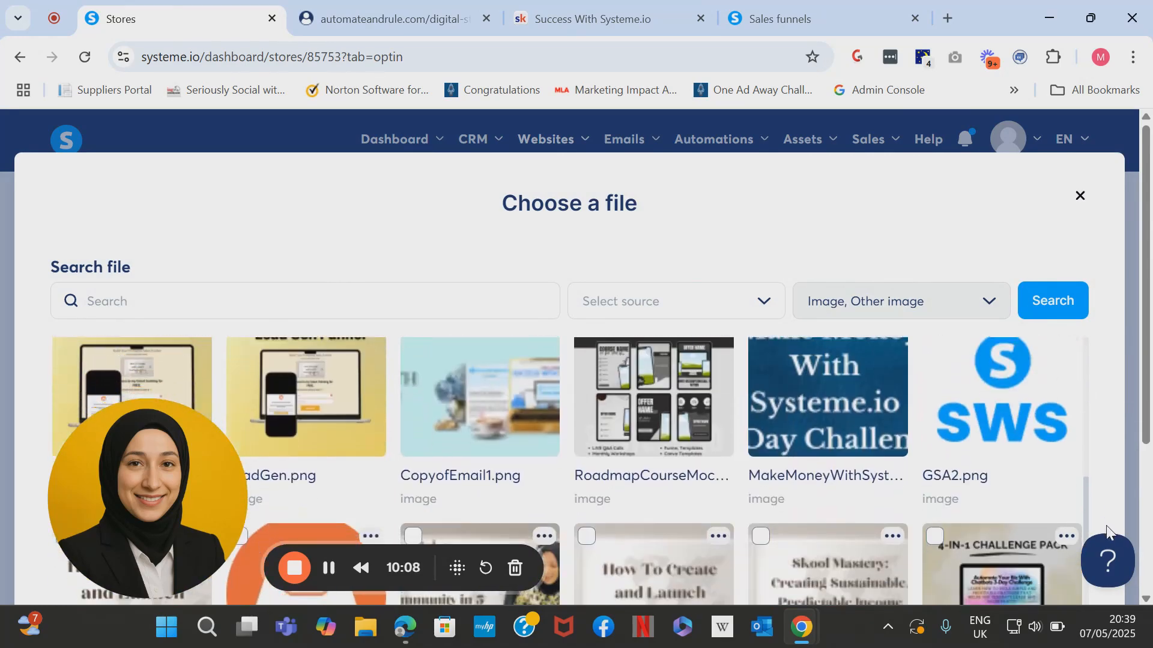
pyautogui.moveTo(1087, 485); pyautogui.dragTo(1122, 647)
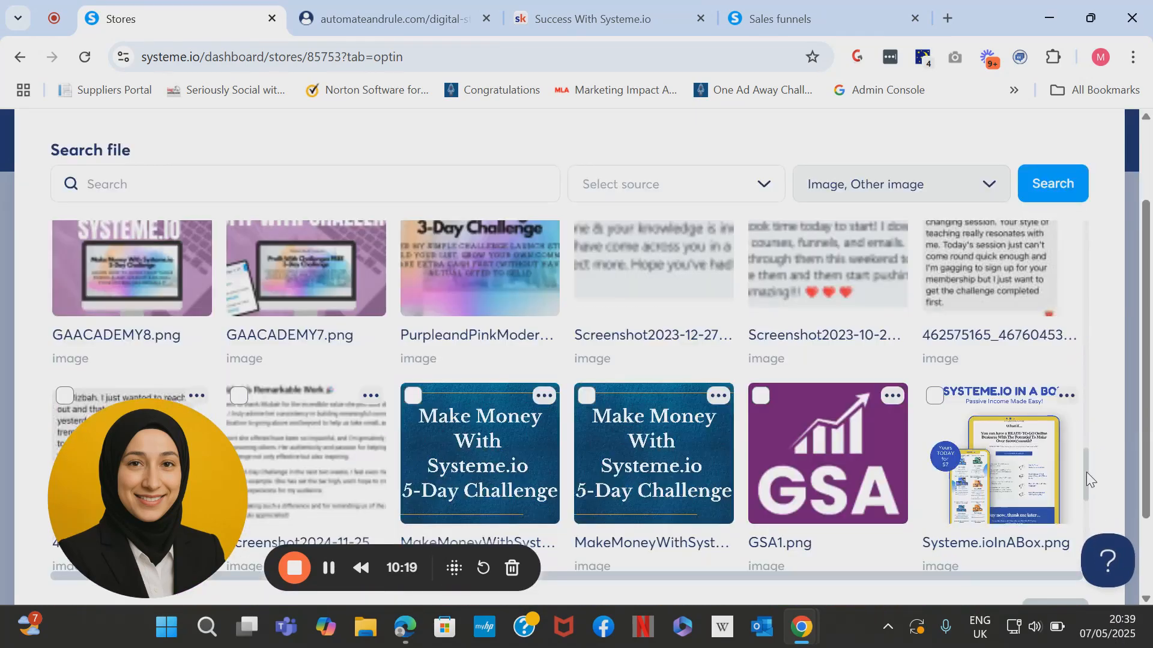
pyautogui.moveTo(1086, 472); pyautogui.dragTo(1086, 380)
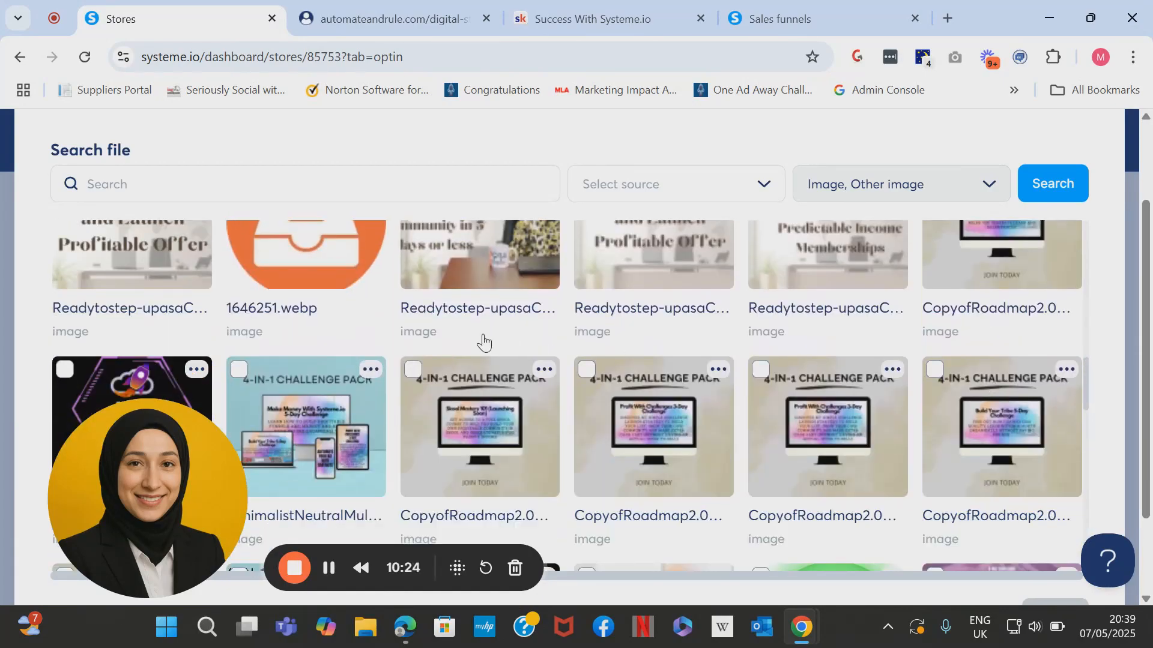
pyautogui.click(320, 396)
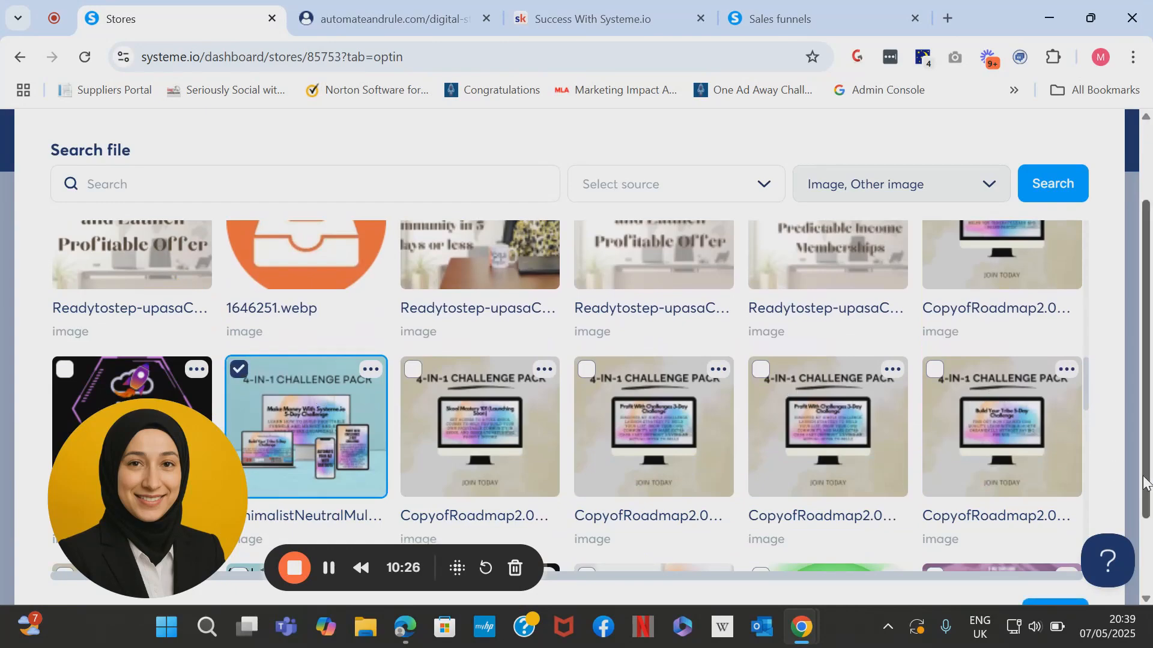
pyautogui.scroll(-2, 1050, 529)
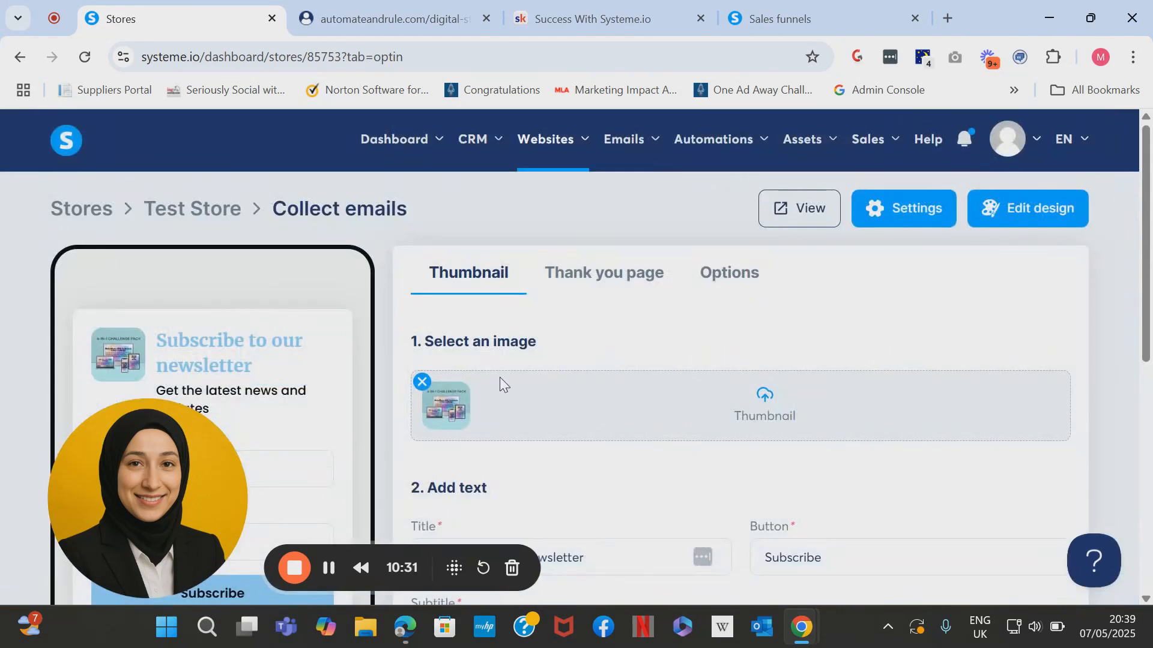
# Retitle the email-collection product '4-in-1 Pack'.
pyautogui.scroll(-3, 1149, 341)
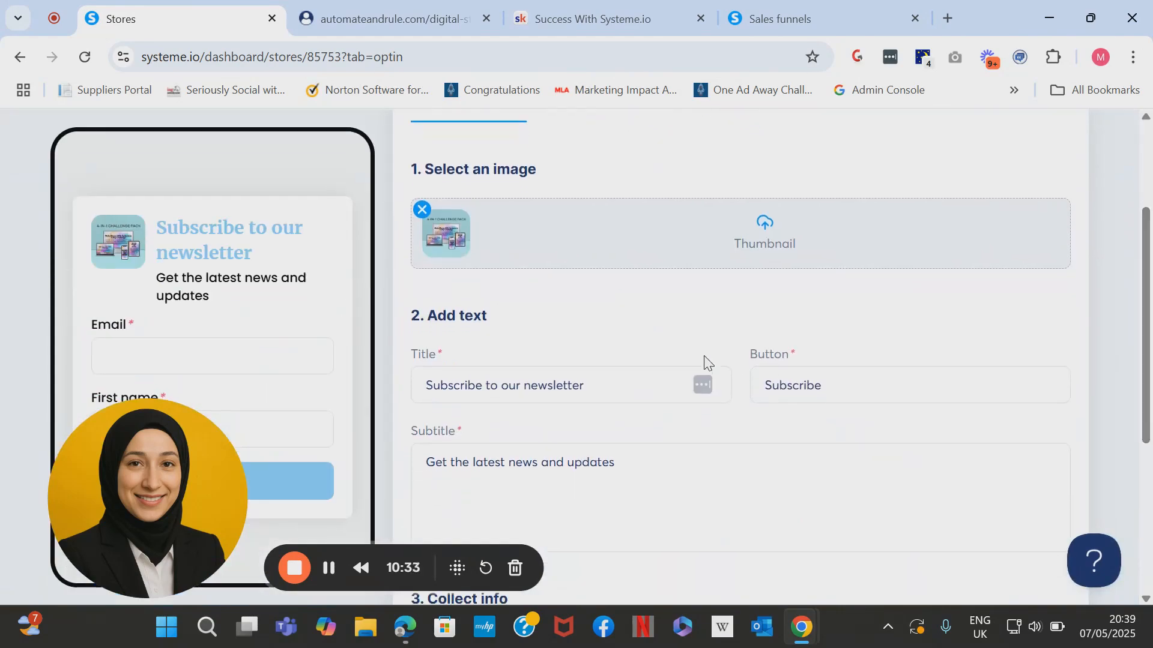
pyautogui.moveTo(618, 378); pyautogui.dragTo(412, 371)
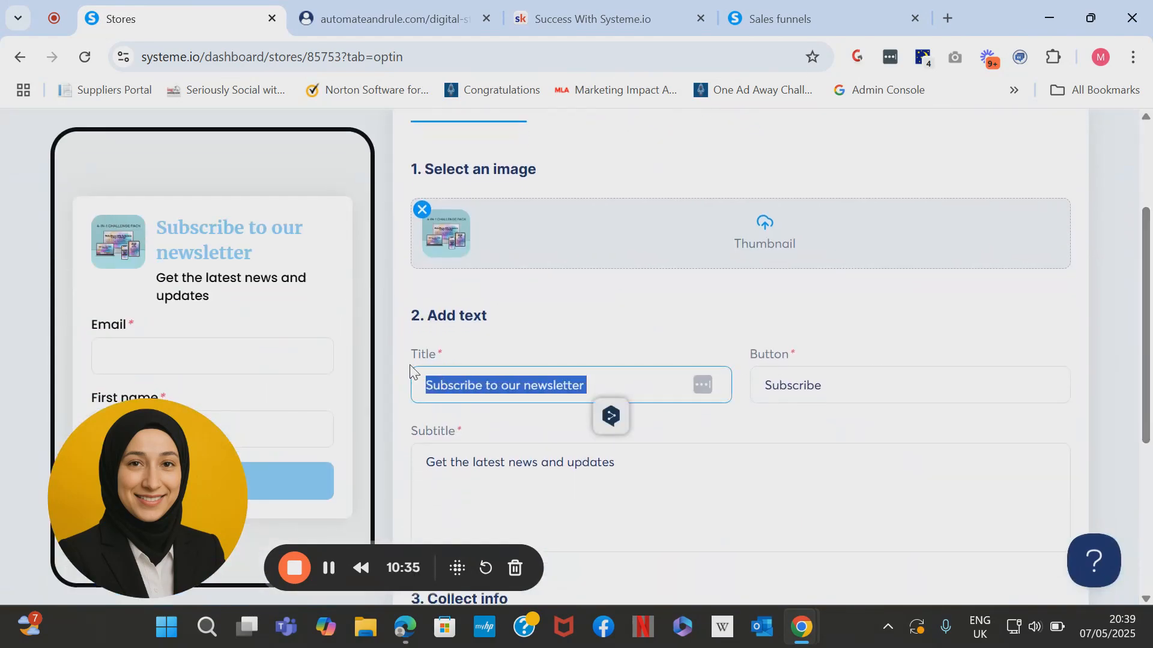
pyautogui.write('4')
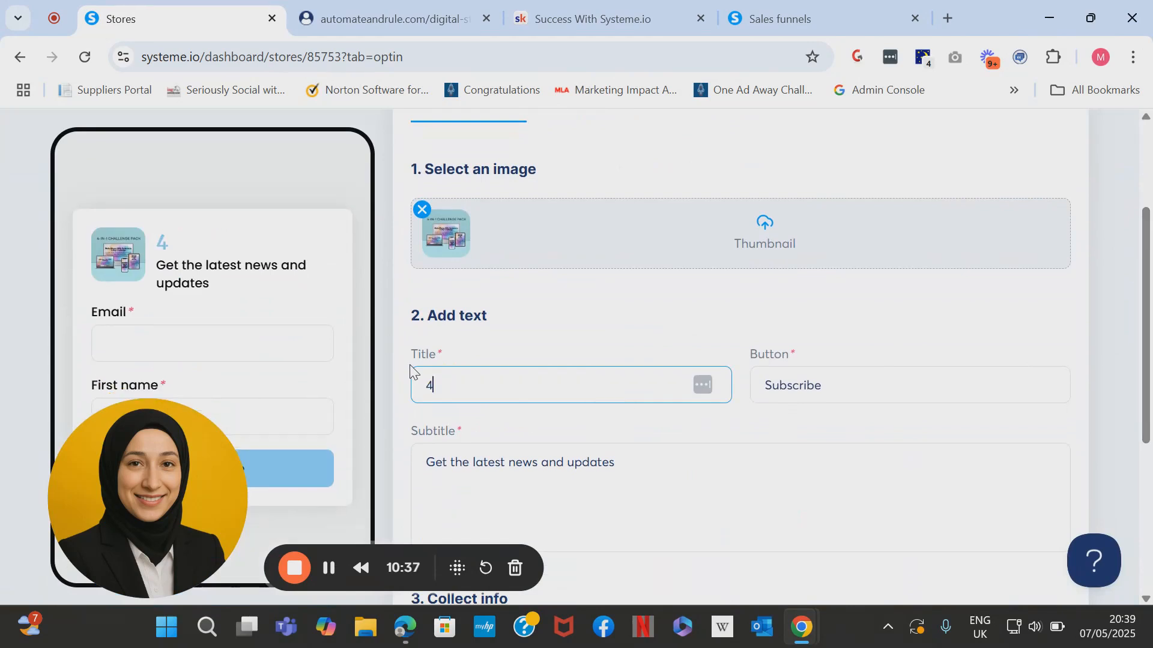
pyautogui.write('-in-1 Pack')
# Change the button text from 'Subscribe' to 'Get it for FREE'.
pyautogui.click(863, 399)
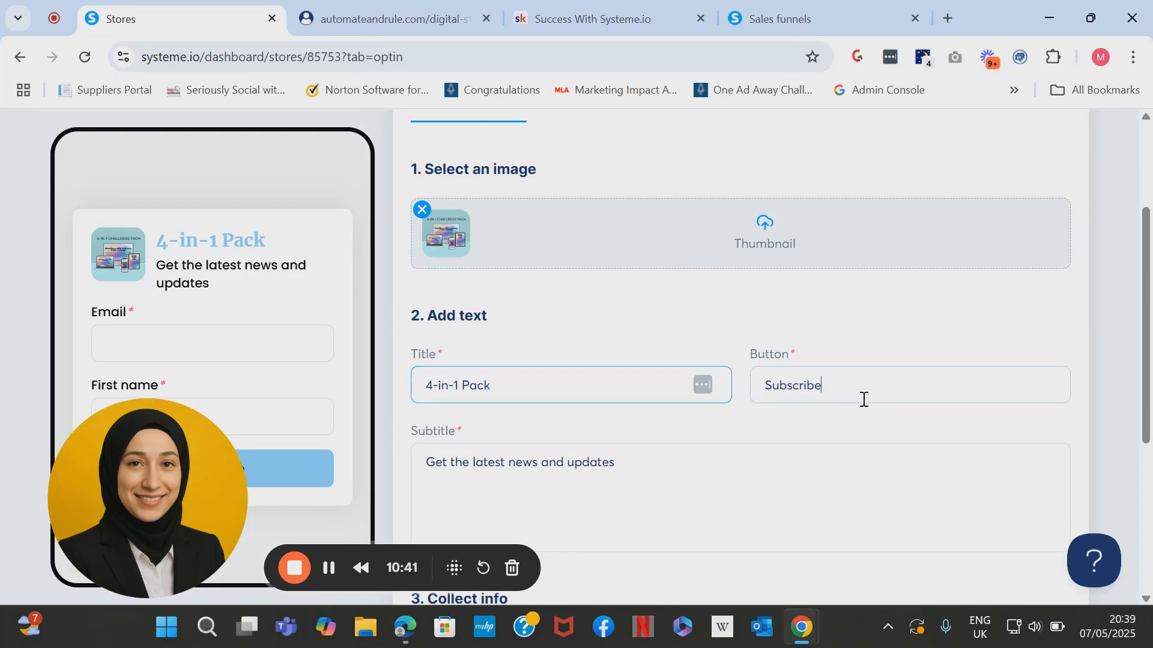
pyautogui.moveTo(863, 399); pyautogui.dragTo(715, 375)
pyautogui.write('ge')
pyautogui.press('BackSpace')
pyautogui.press('BackSpace')
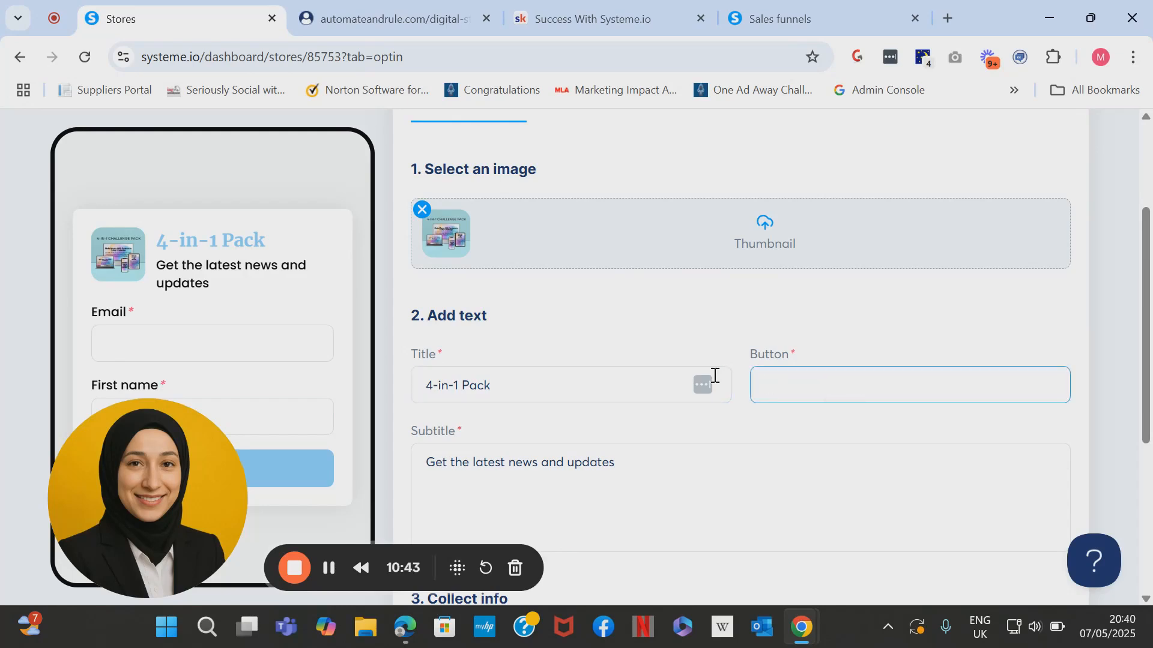
pyautogui.write('Get it for FREE')
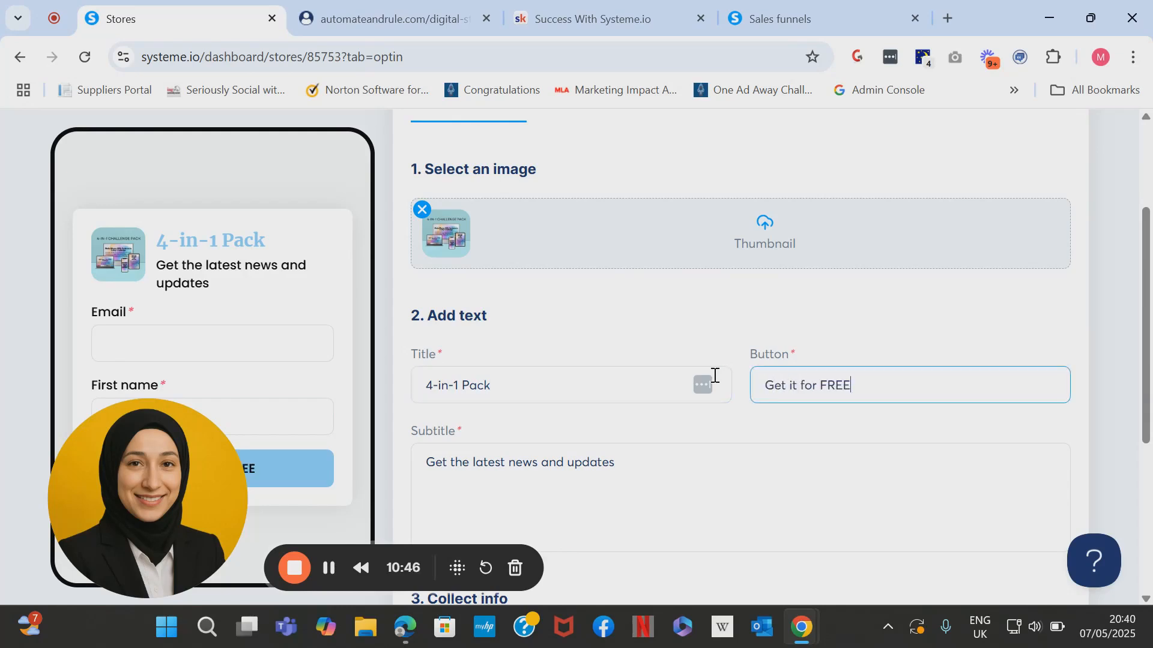
pyautogui.moveTo(660, 458); pyautogui.dragTo(413, 455)
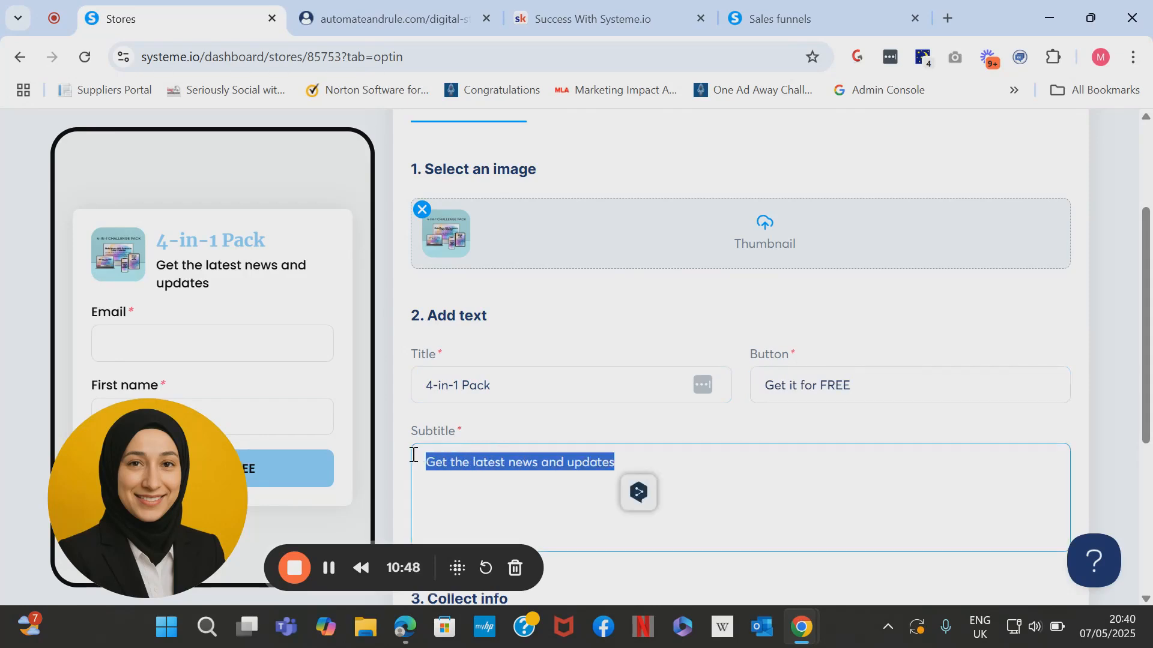
# Replace the subtitle with 'Get my 4 popular courses that teach you how to build and launch your funnels and offers organically on Social Media!'.
pyautogui.press('BackSpace')
pyautogui.write('g')
pyautogui.press('BackSpace')
pyautogui.write('G')
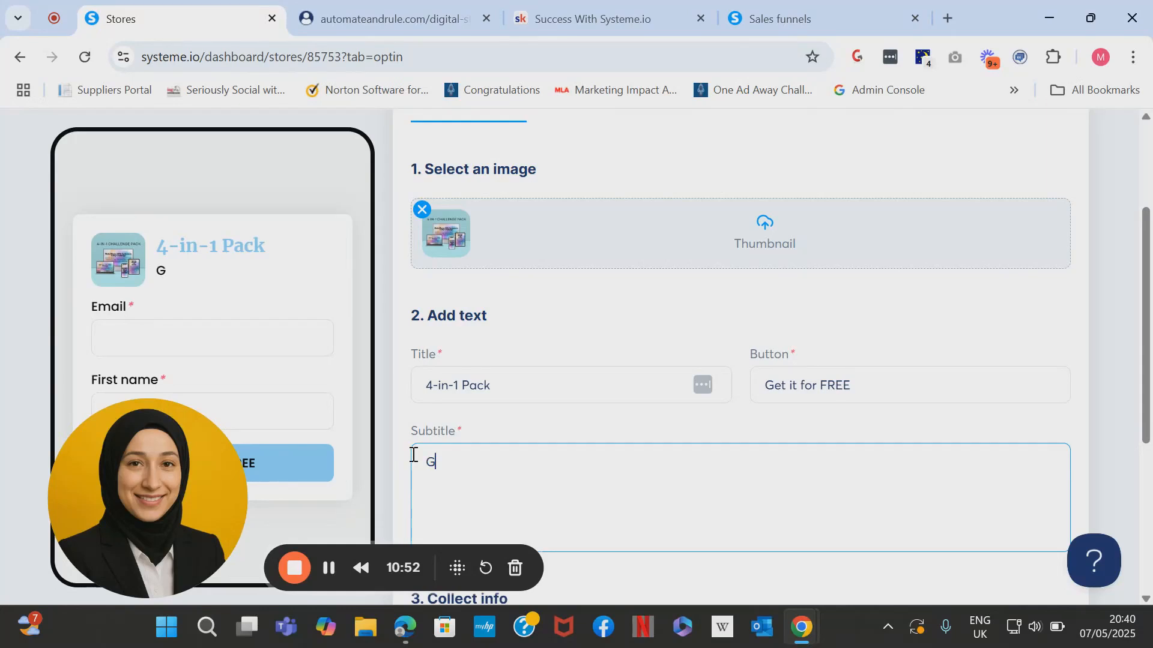
pyautogui.write('et my 4 popular')
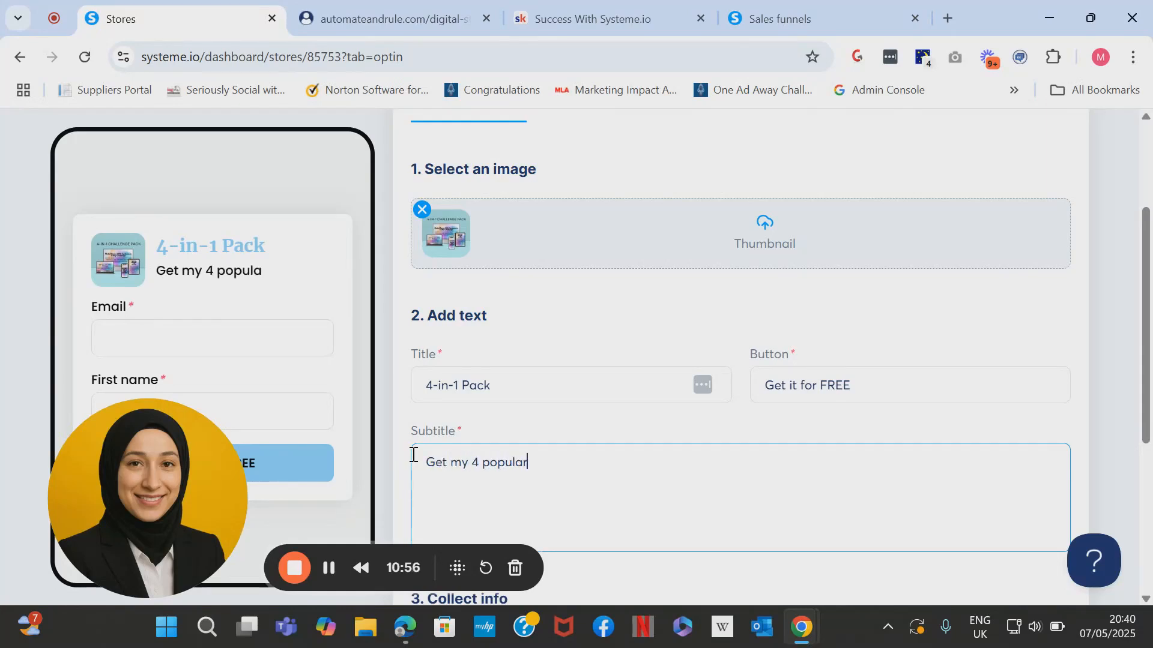
pyautogui.write(' courses tha')
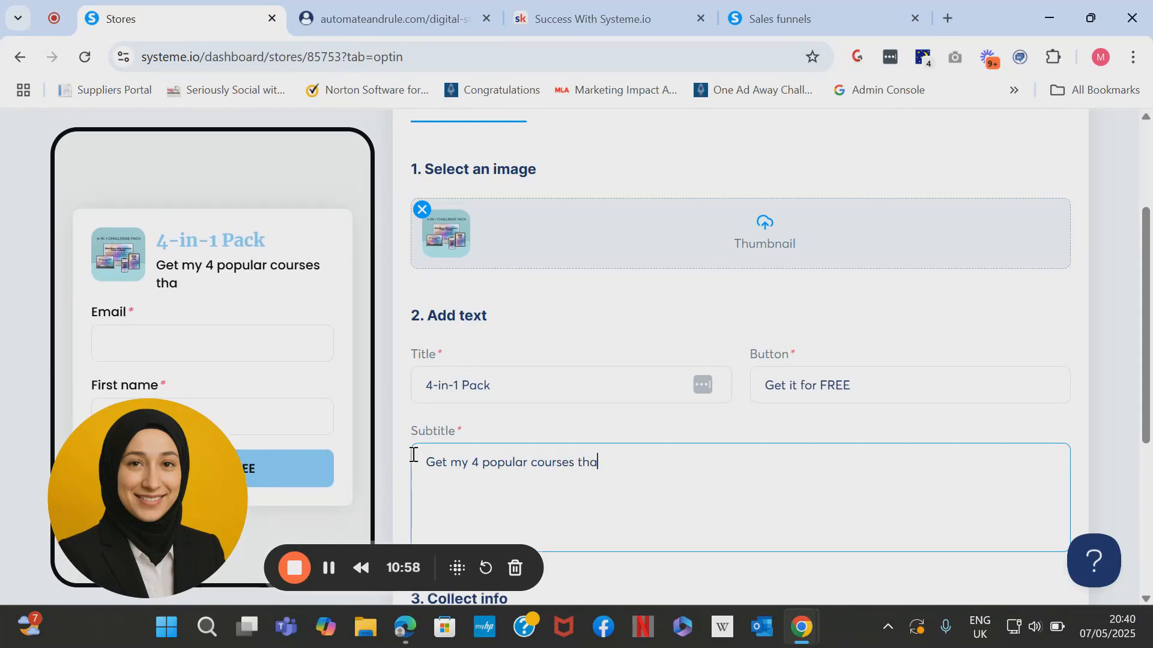
pyautogui.write('t teach you ')
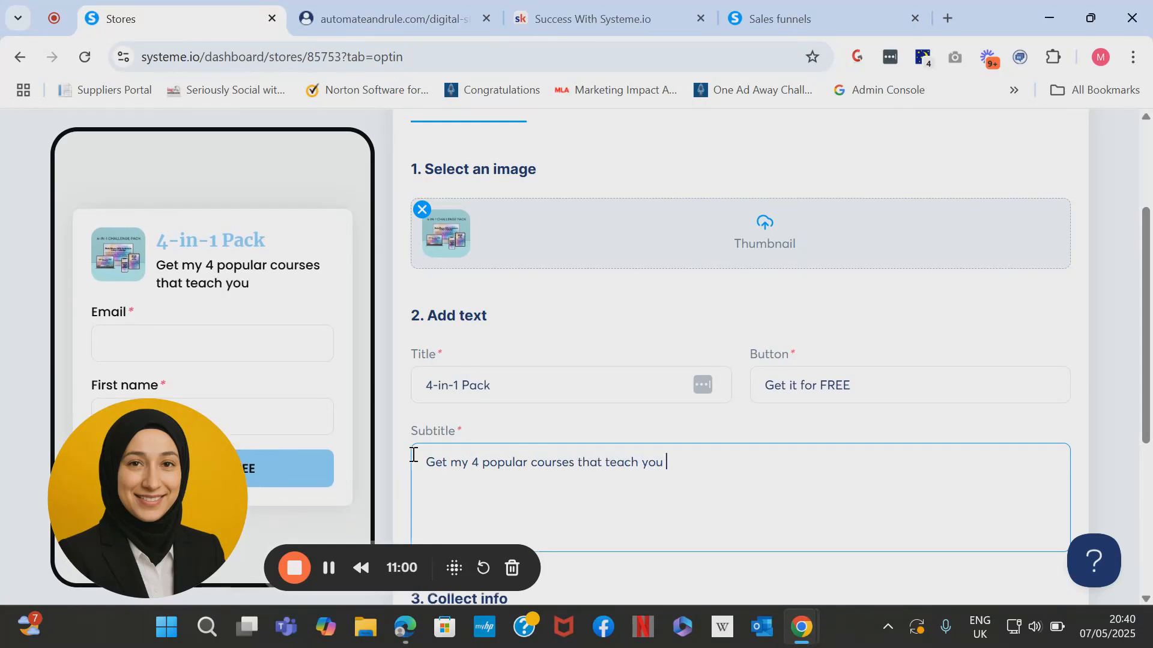
pyautogui.write('how to build,')
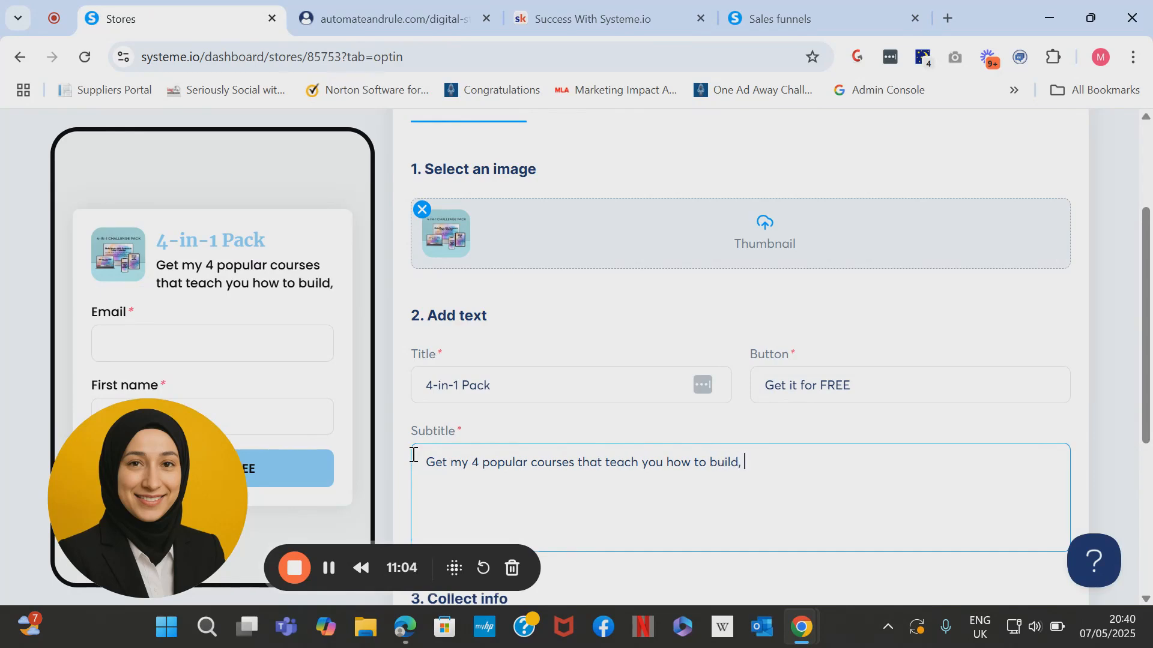
pyautogui.press('BackSpace')
pyautogui.write('a')
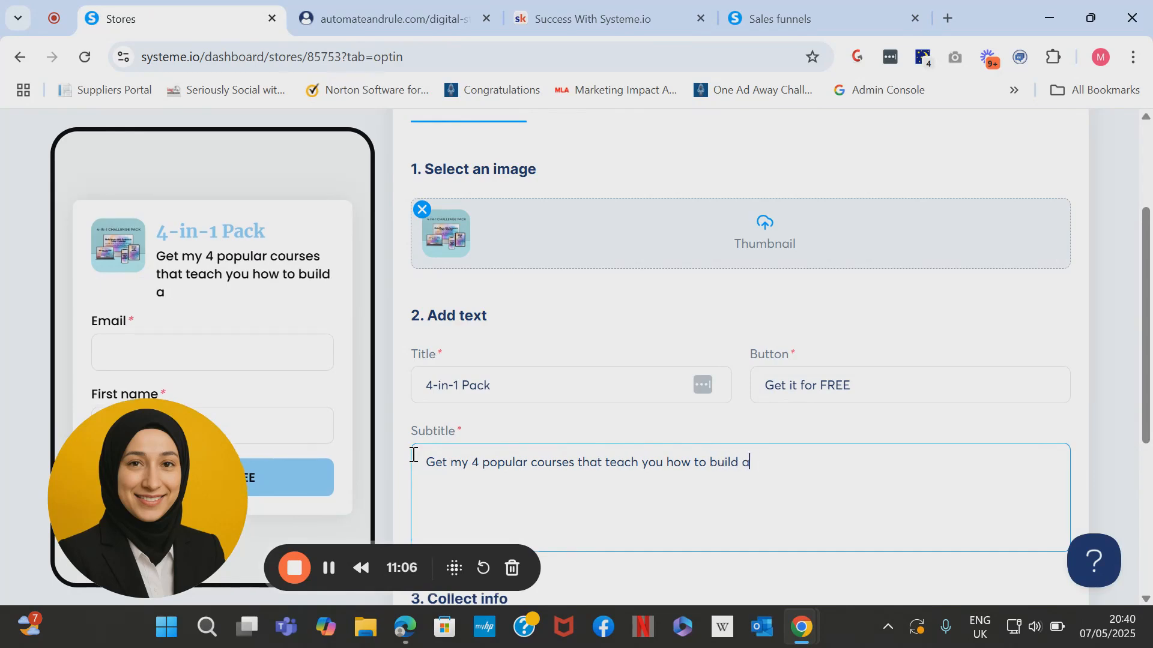
pyautogui.write('nd launch you')
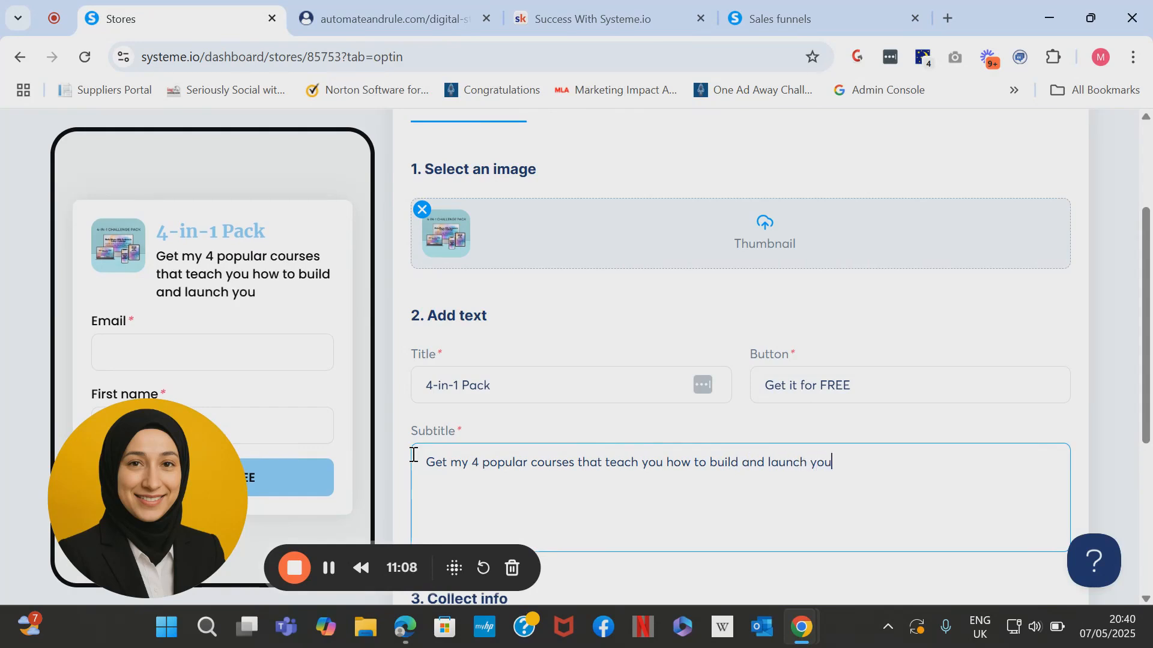
pyautogui.write('r funnel')
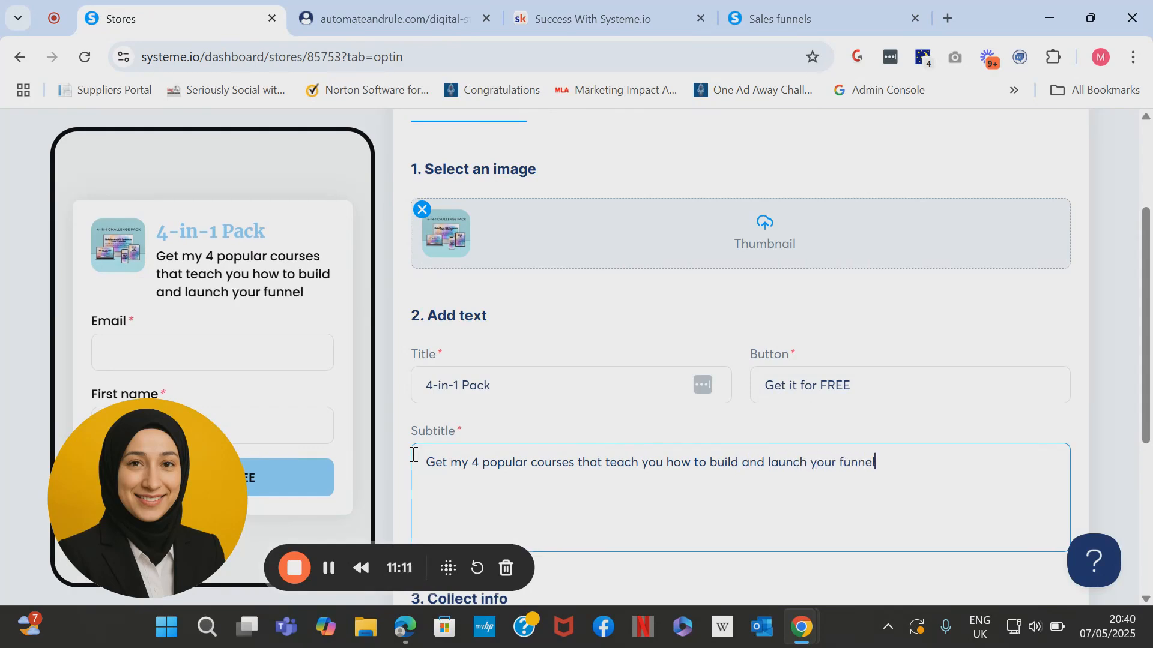
pyautogui.write('s and offe')
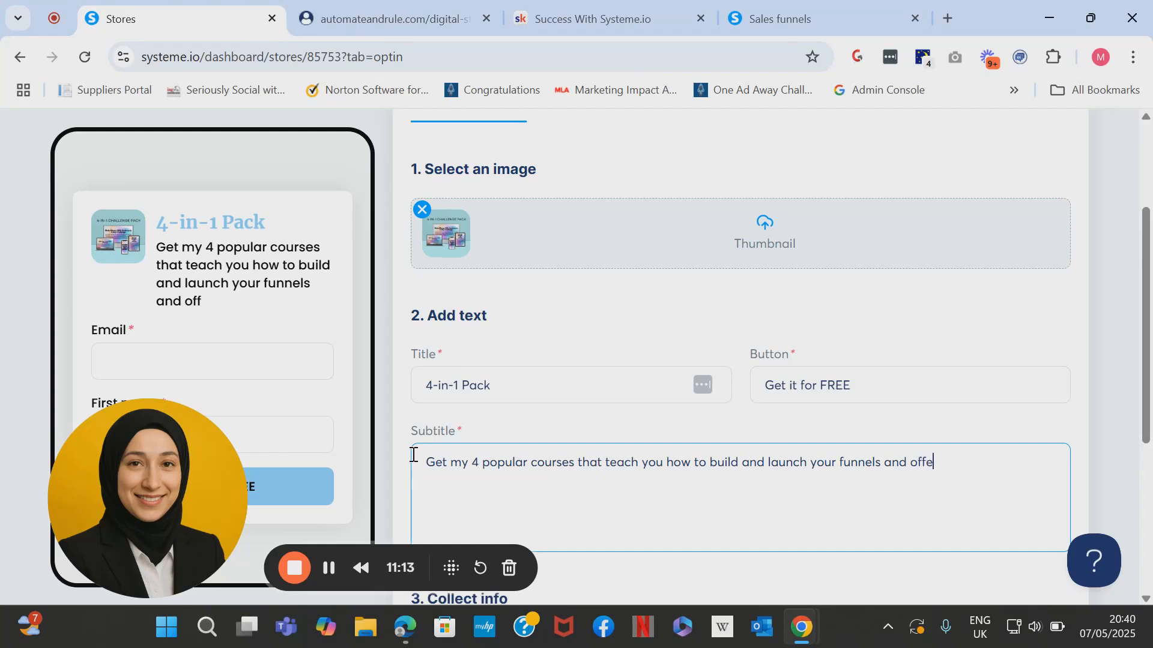
pyautogui.write('rs organvially')
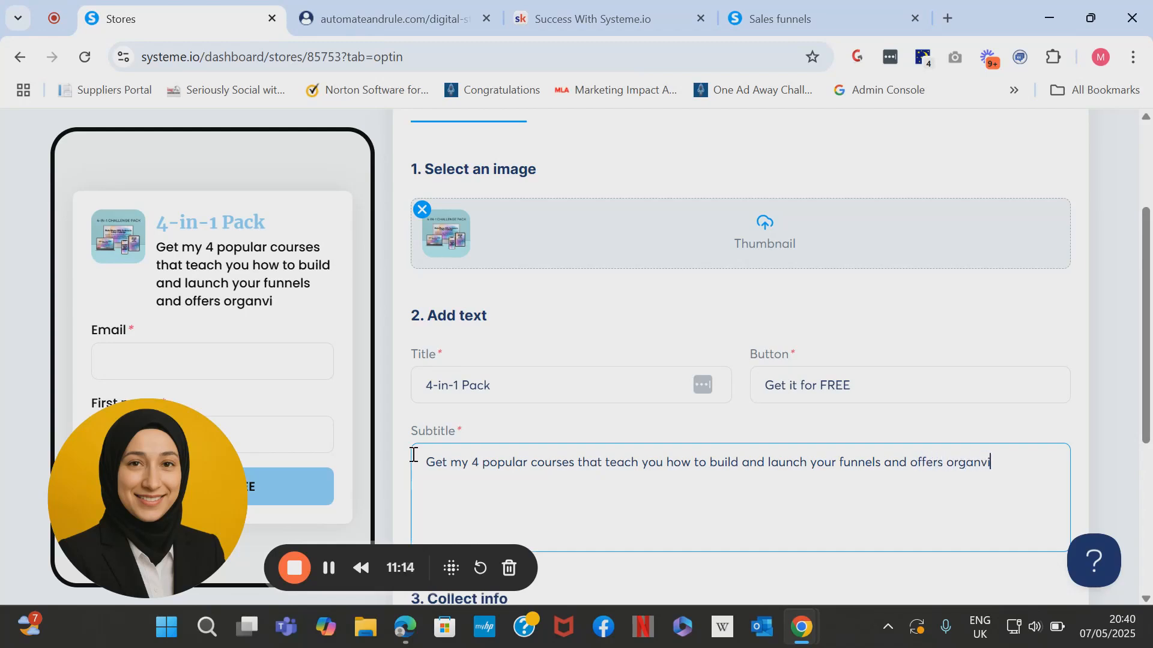
pyautogui.press('BackSpace')
pyautogui.press('BackSpace')
pyautogui.press('BackSpace')
pyautogui.press('BackSpace')
pyautogui.press('BackSpace')
pyautogui.press('BackSpace')
pyautogui.write('ically on S')
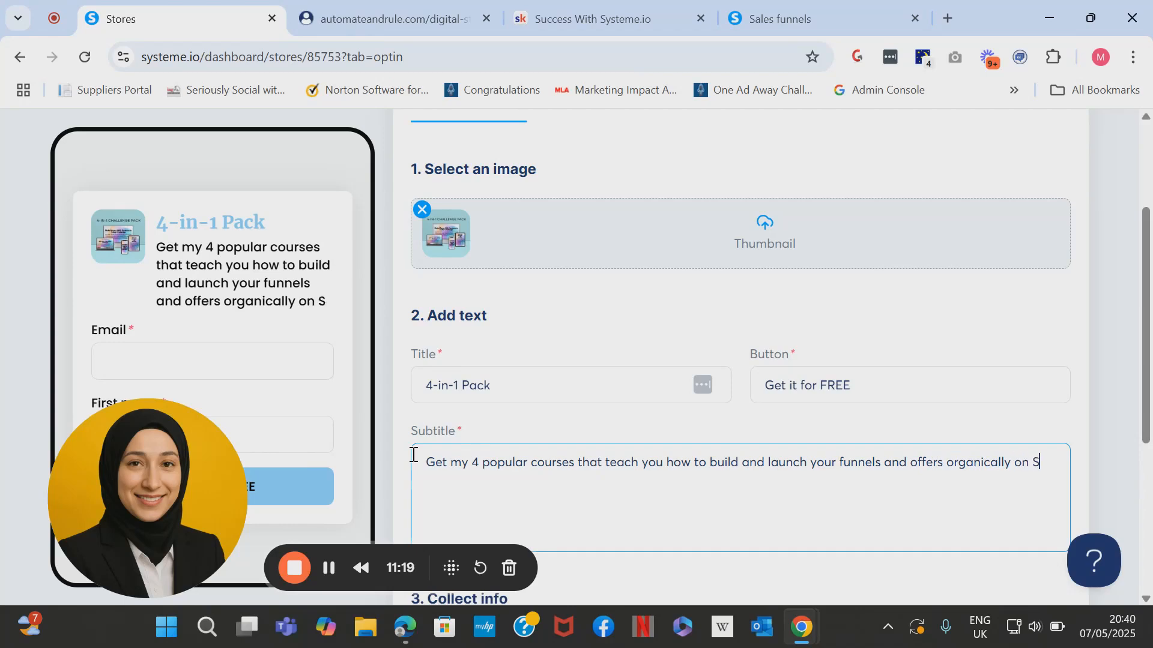
pyautogui.write('ocial Media!')
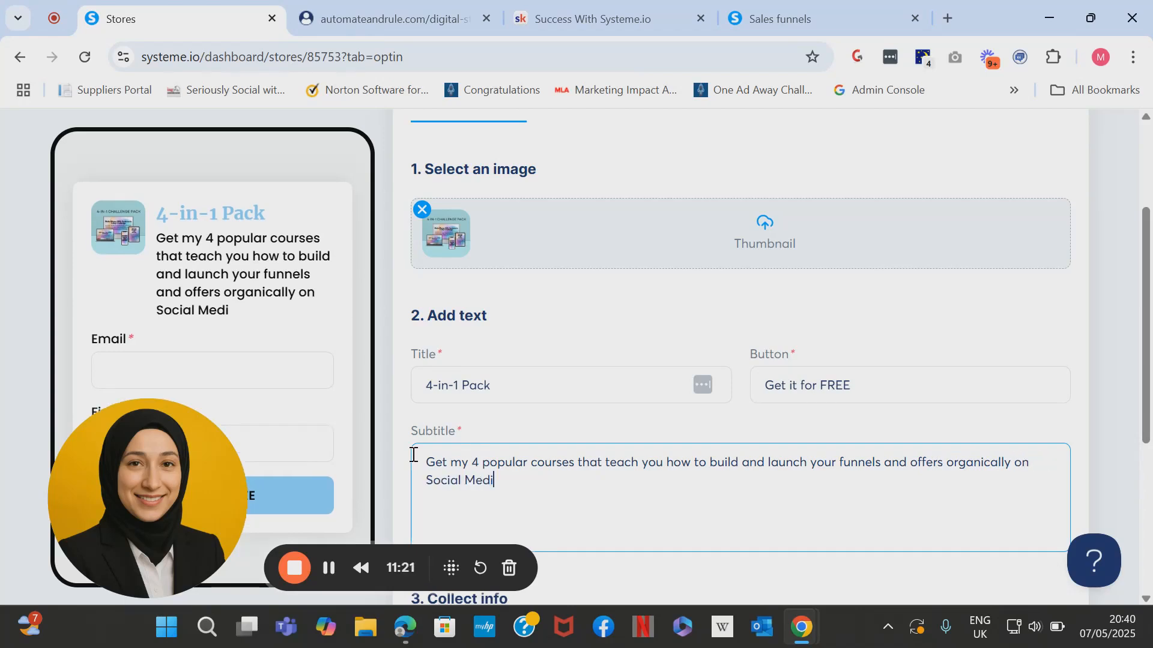
pyautogui.scroll(-2, 413, 455)
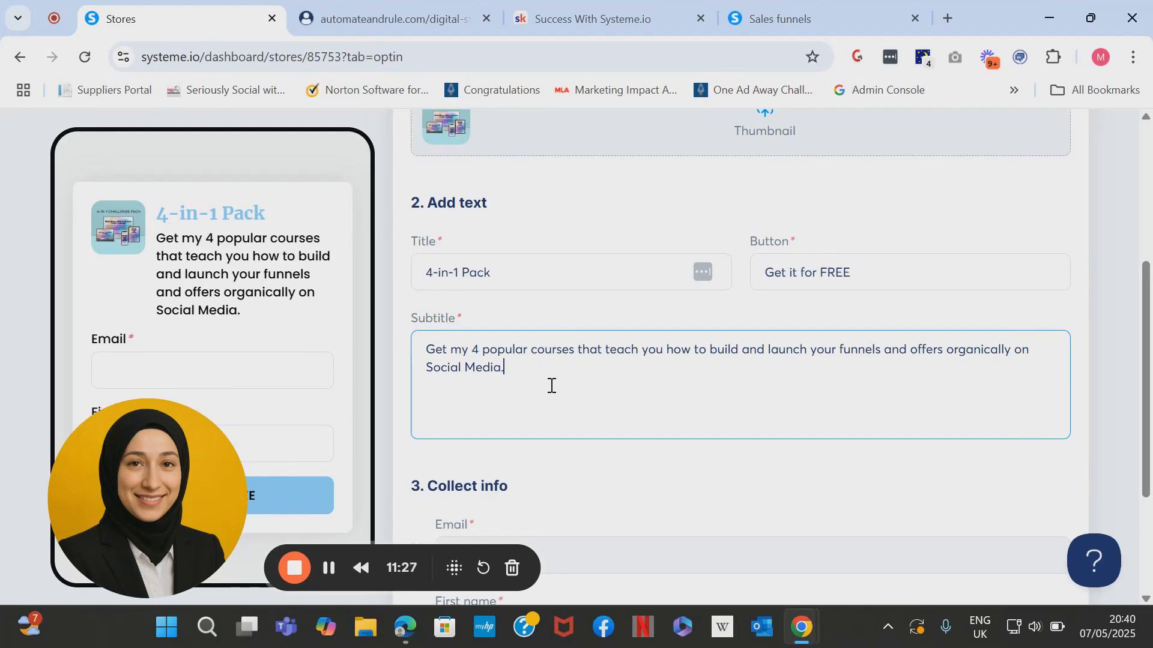
pyautogui.press('Return')
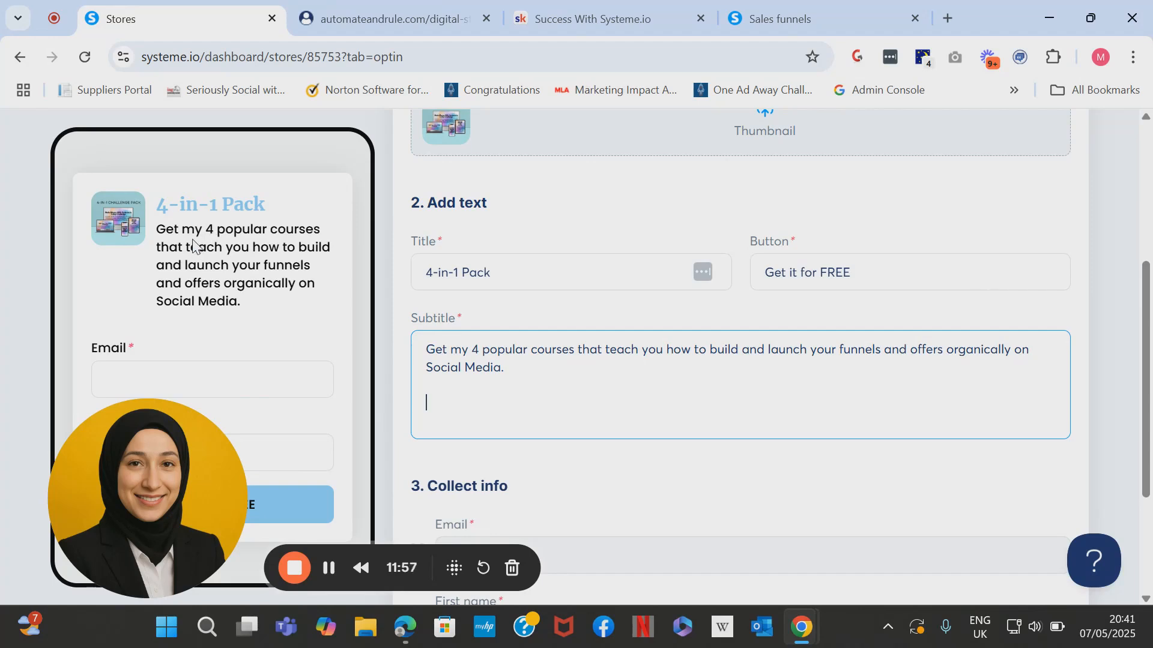
# Add '[BENEFITS]' and '[OUTCOME/END RESULT]' placeholder lines beneath the subtitle sentence.
pyautogui.press('Return')
pyautogui.press('Return')
pyautogui.write('[BENEFITS')
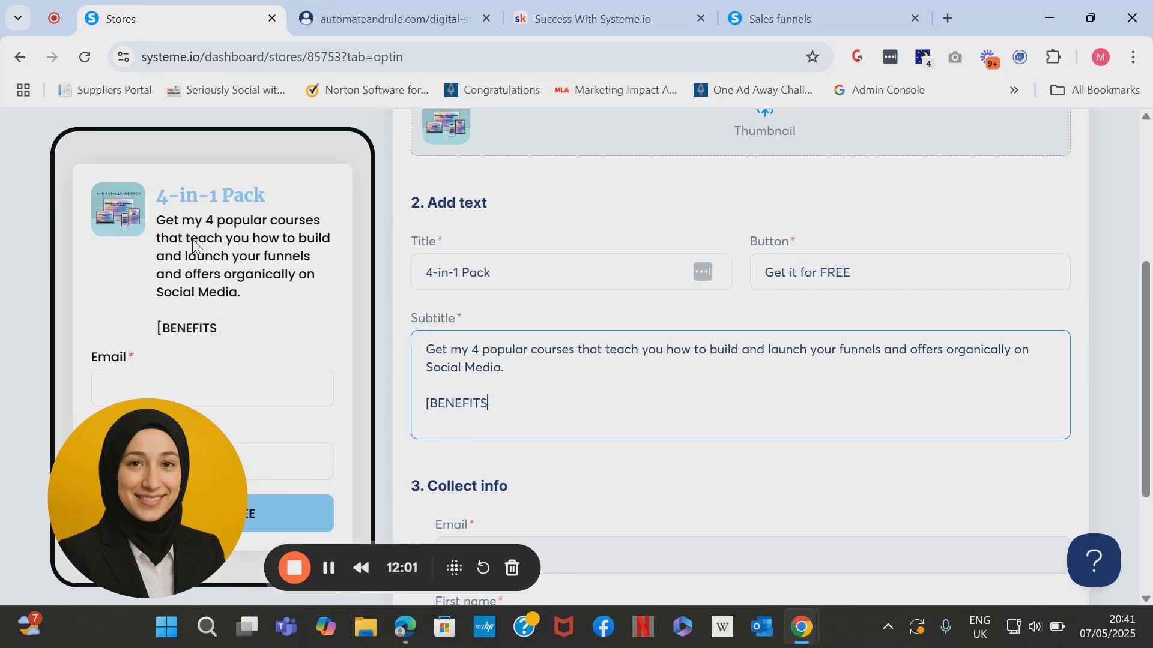
pyautogui.press('BackSpace')
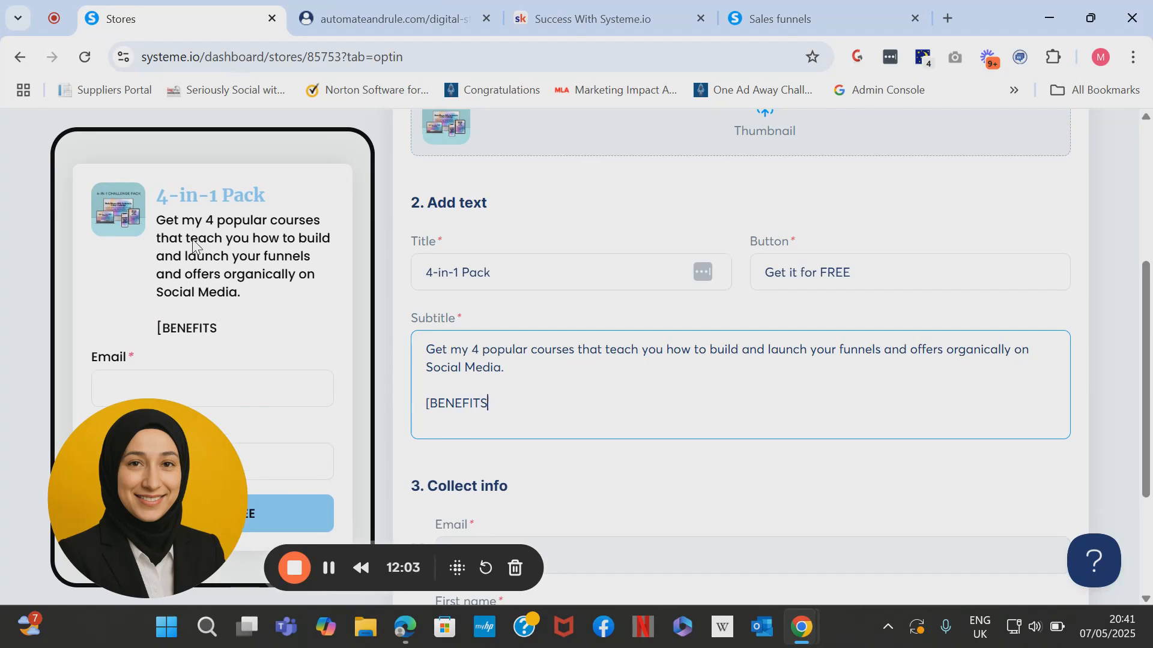
pyautogui.press('Return')
pyautogui.write('[')
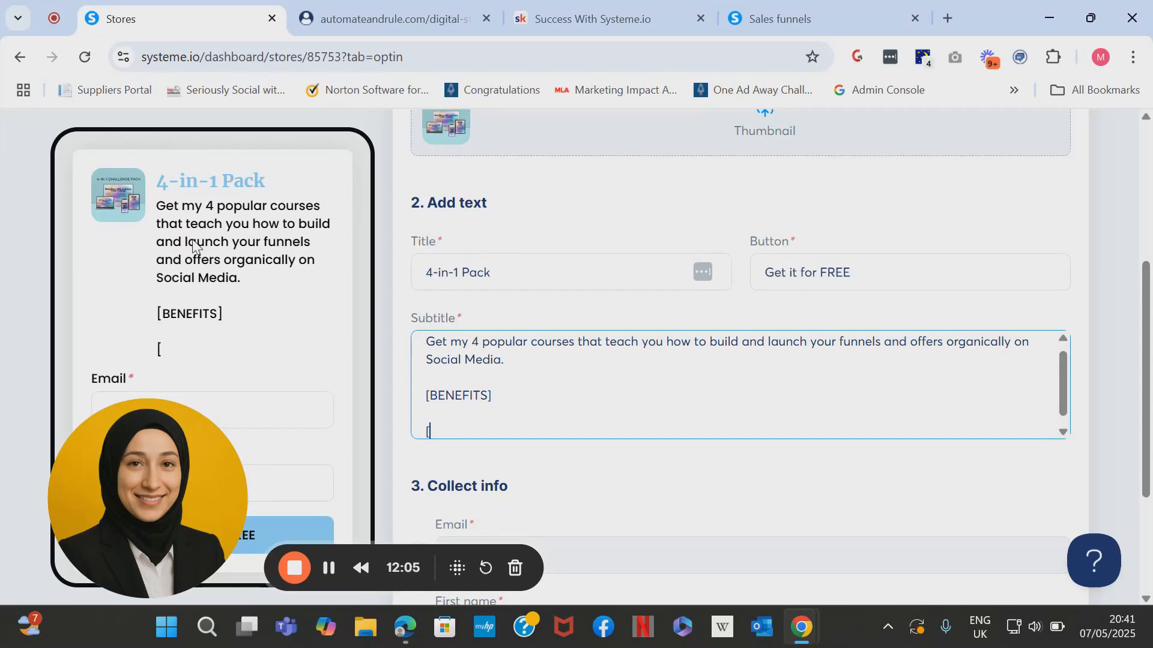
pyautogui.write('OUTCOME.')
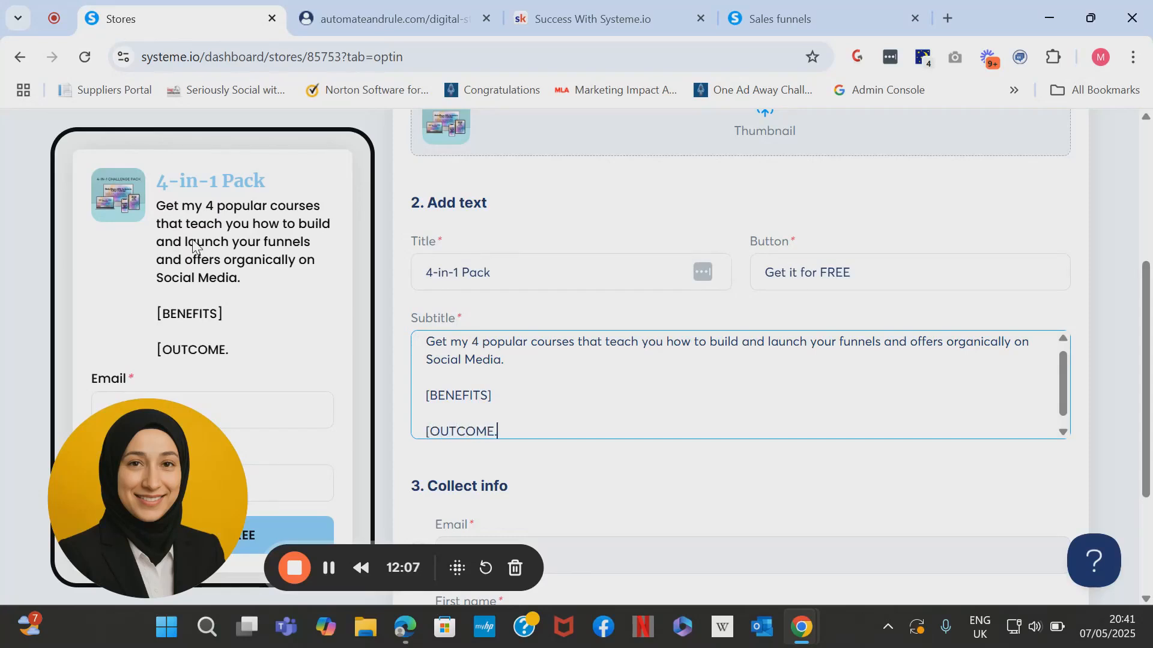
pyautogui.write('/EMD')
pyautogui.press('BackSpace')
pyautogui.press('BackSpace')
pyautogui.write('ND RESULT]')
pyautogui.scroll(-3, 192, 247)
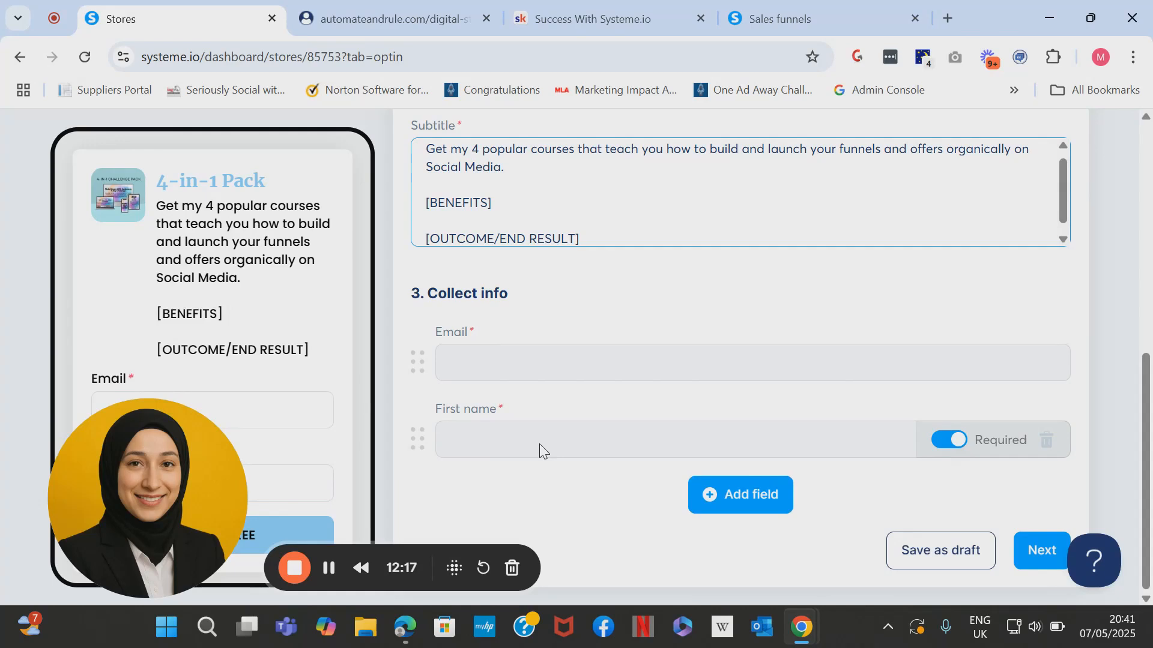
# Add an optional Phone number field below First name in the Collect info form.
pyautogui.click(739, 496)
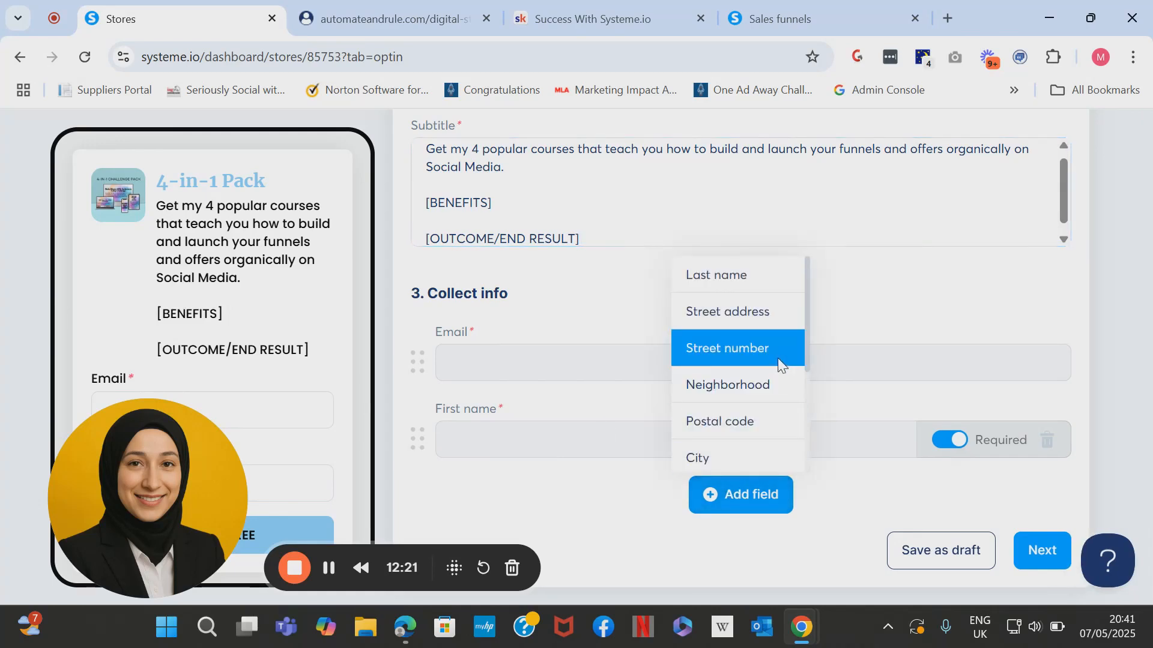
pyautogui.scroll(-2, 777, 358)
pyautogui.scroll(-1, 759, 360)
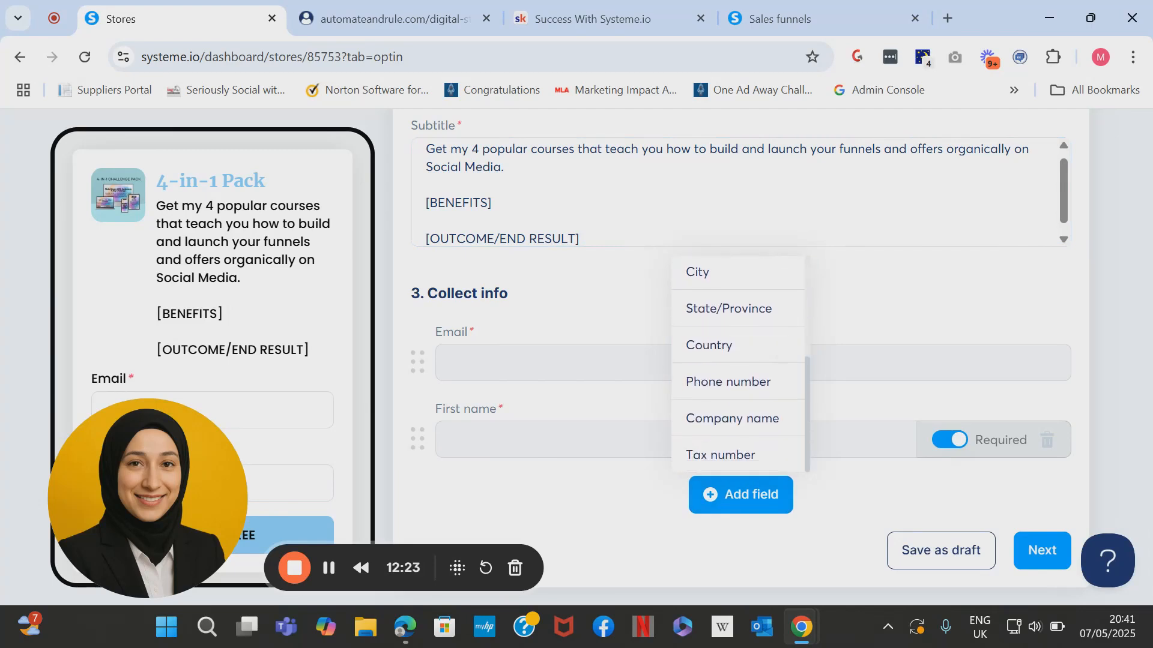
pyautogui.click(759, 381)
pyautogui.scroll(-1, 759, 360)
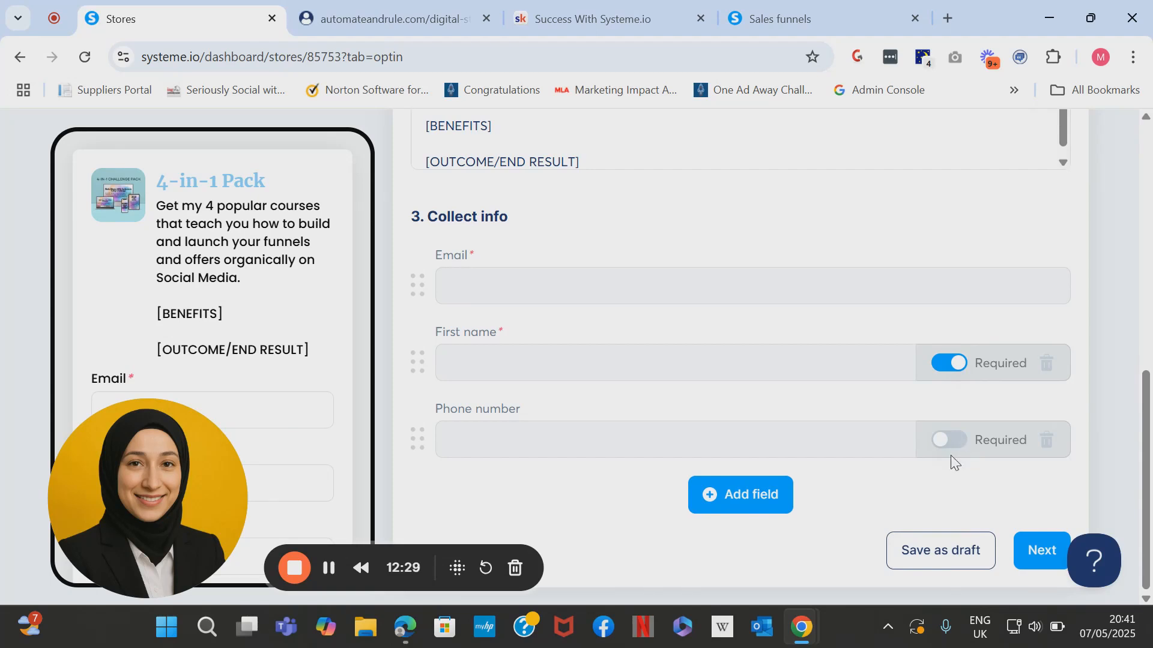
pyautogui.moveTo(1147, 477); pyautogui.dragTo(1139, 515)
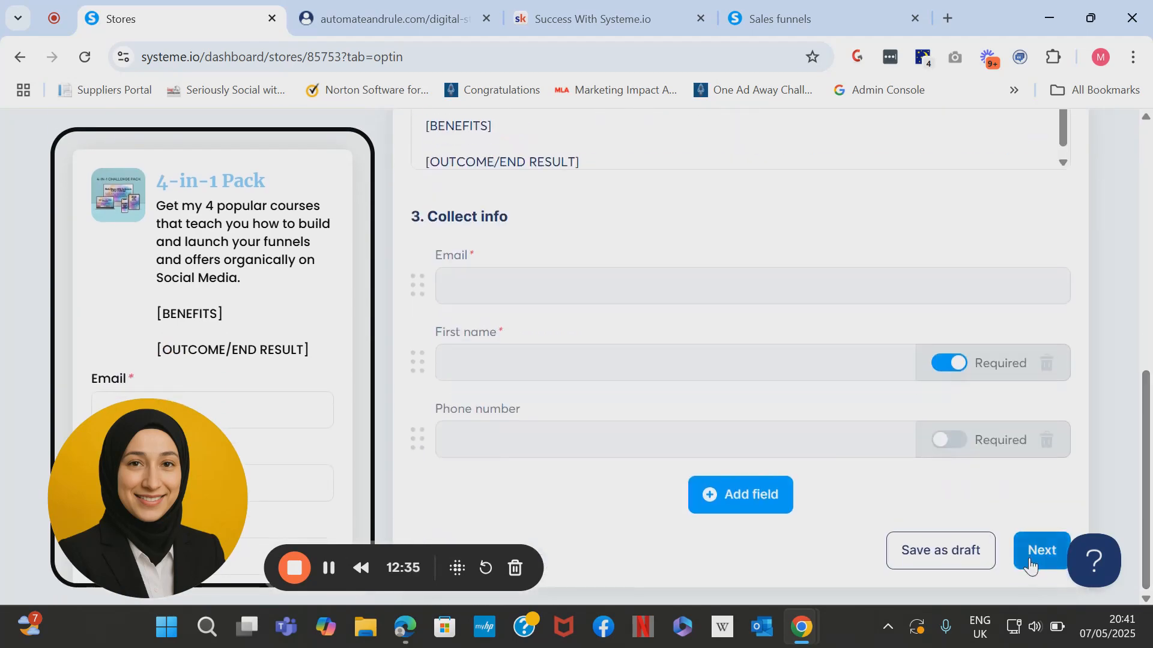
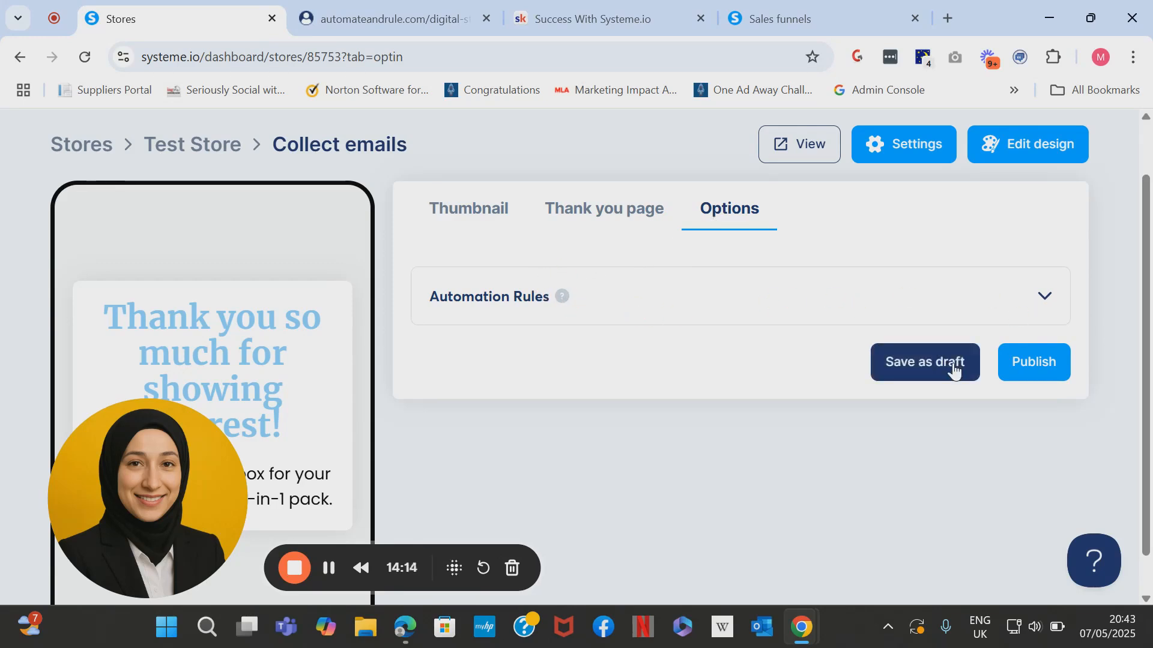
# Publish the 4-in-1 Pack collect-emails product and scroll down to the store's product list.
pyautogui.click(1014, 369)
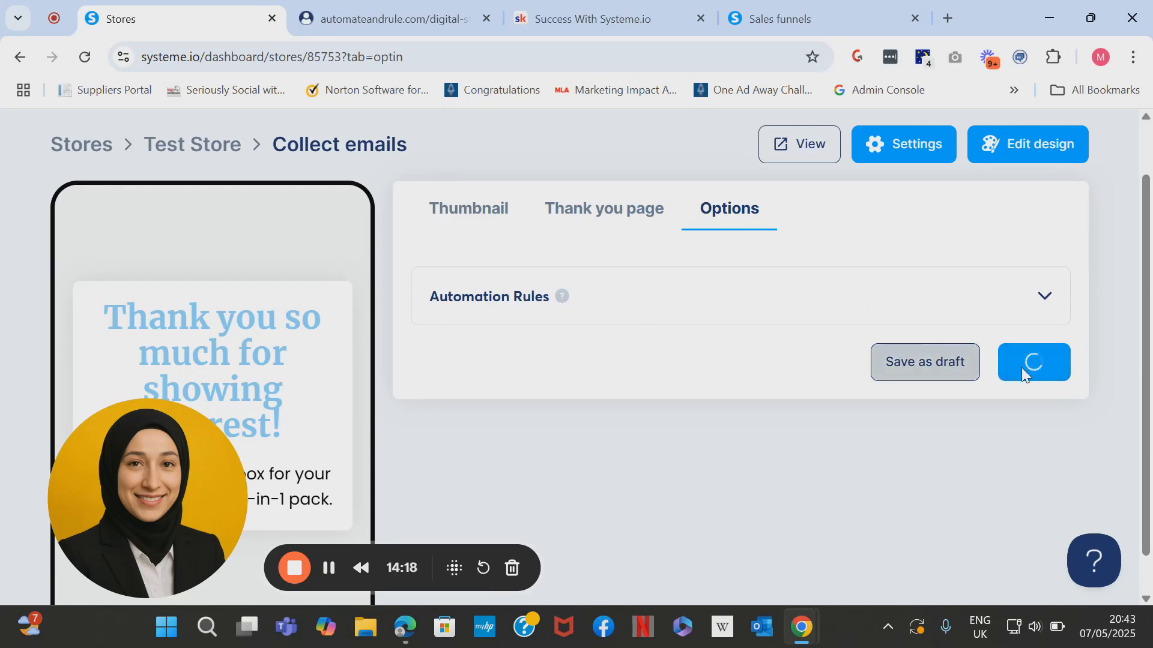
pyautogui.scroll(-3, 1148, 498)
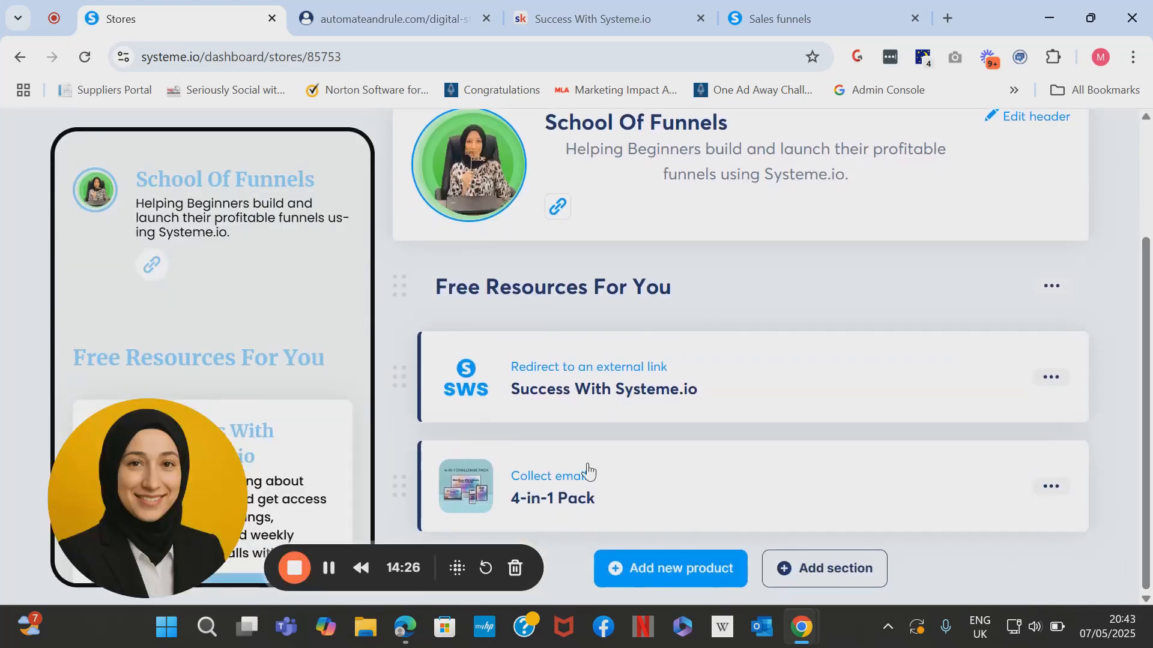
# Start a new automation rule on the 4-in-1 Pack, triggered by Digital store form subscribed.
pyautogui.click(529, 477)
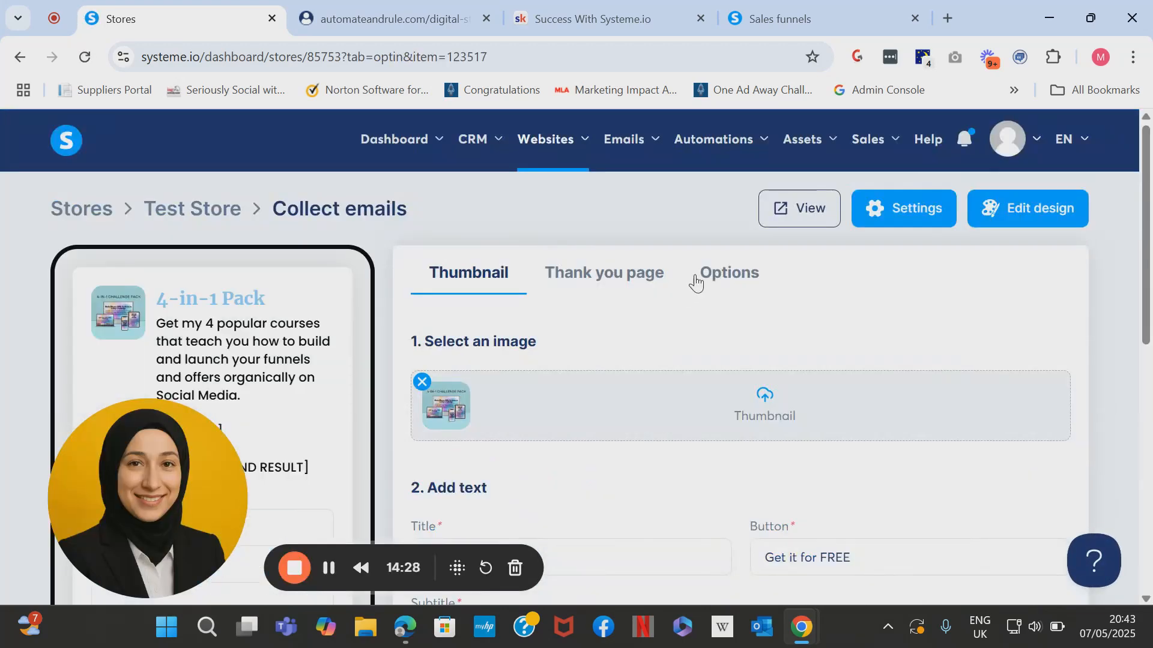
pyautogui.click(710, 275)
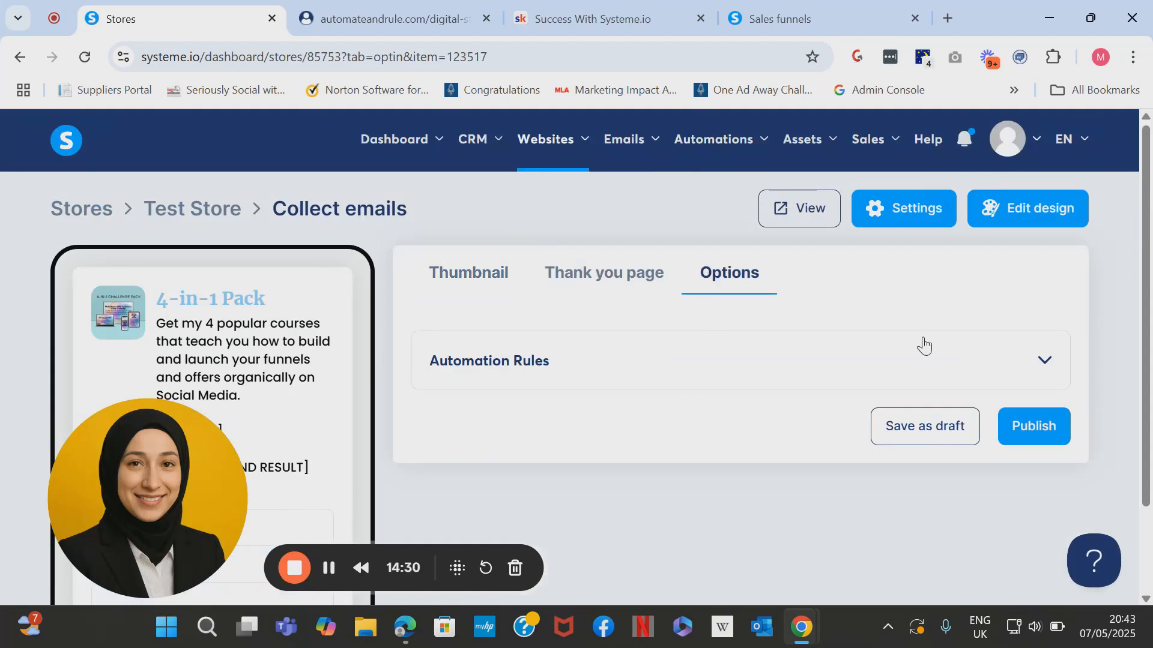
pyautogui.click(1043, 365)
pyautogui.moveTo(1150, 351); pyautogui.dragTo(1133, 487)
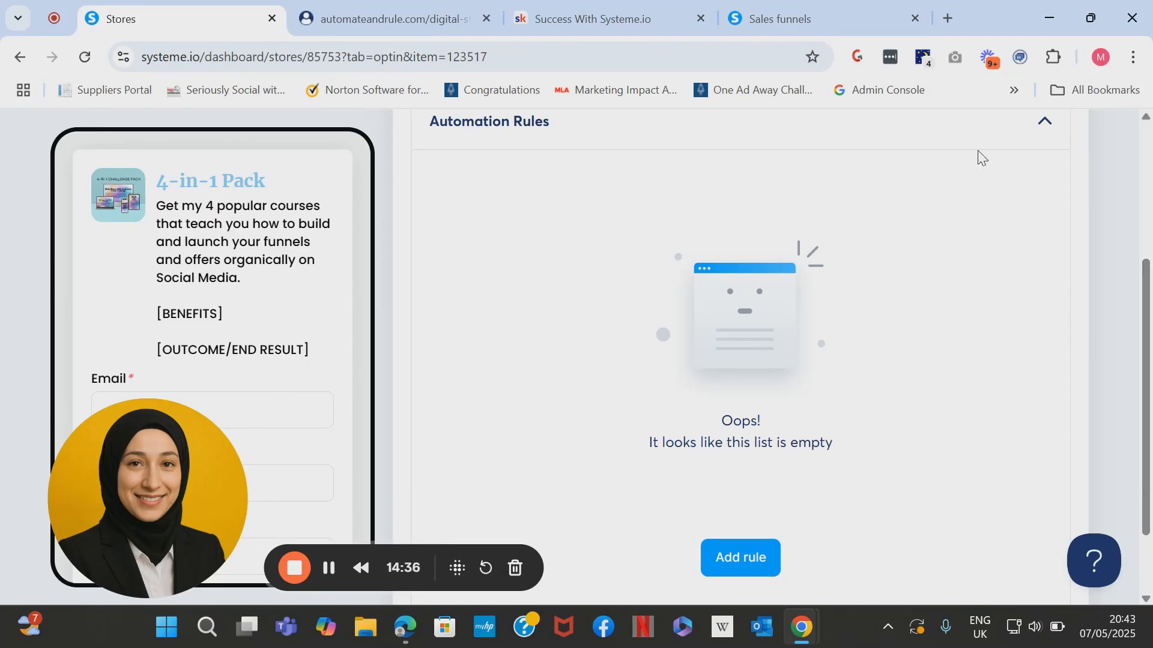
pyautogui.click(748, 554)
pyautogui.click(472, 302)
pyautogui.click(478, 384)
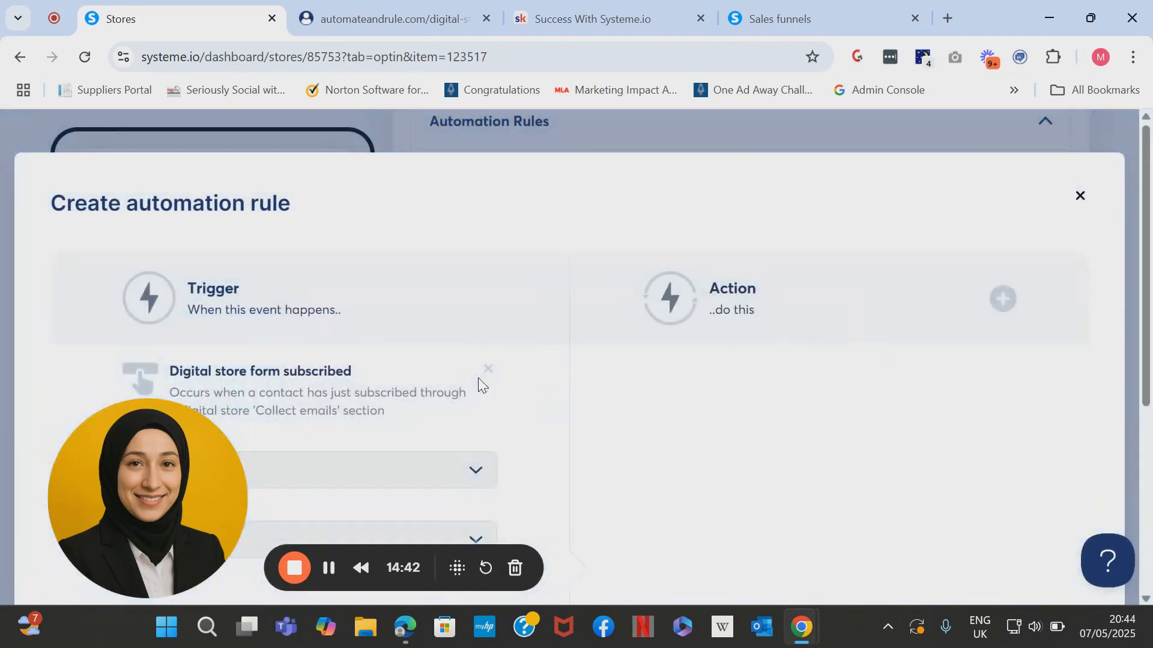
pyautogui.scroll(-2, 443, 438)
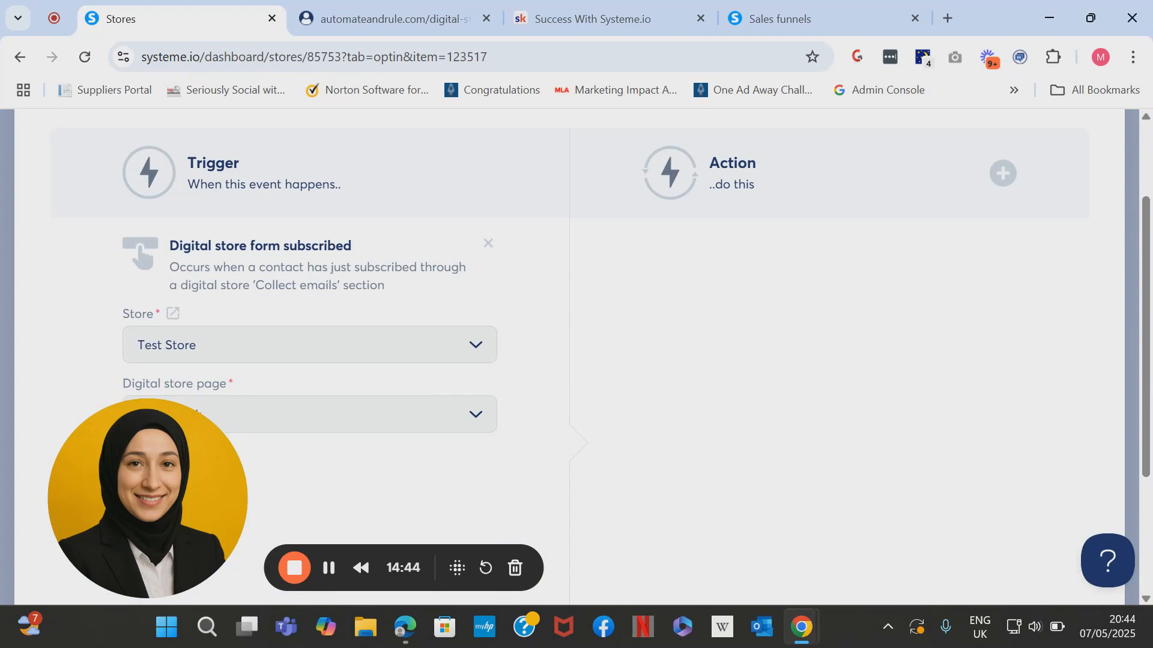
pyautogui.scroll(-2, 443, 420)
pyautogui.scroll(2, 443, 420)
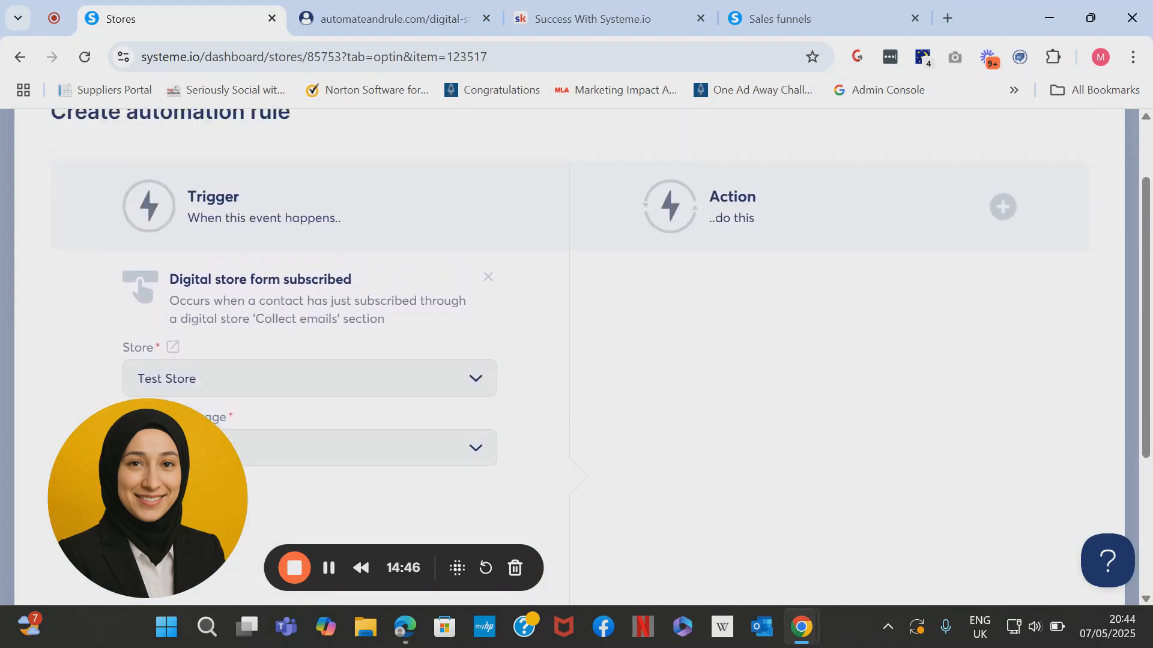
# Add an Add a tag action using a newly created '4-in-1 Challenge Pack Leads' tag.
pyautogui.click(1011, 222)
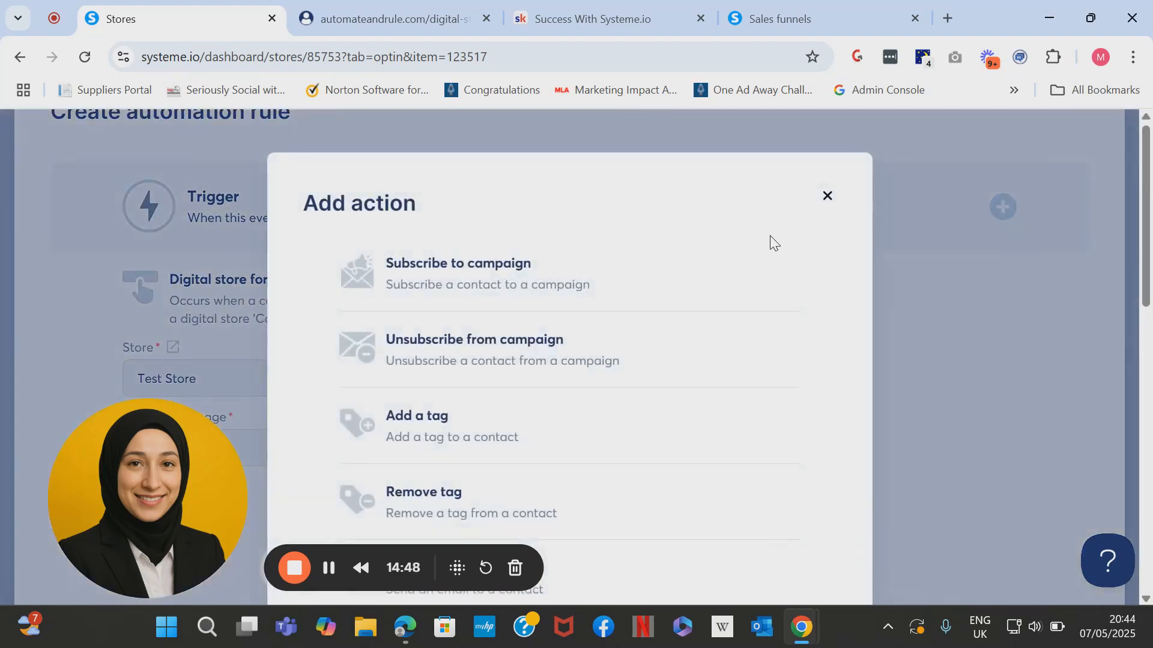
pyautogui.click(459, 437)
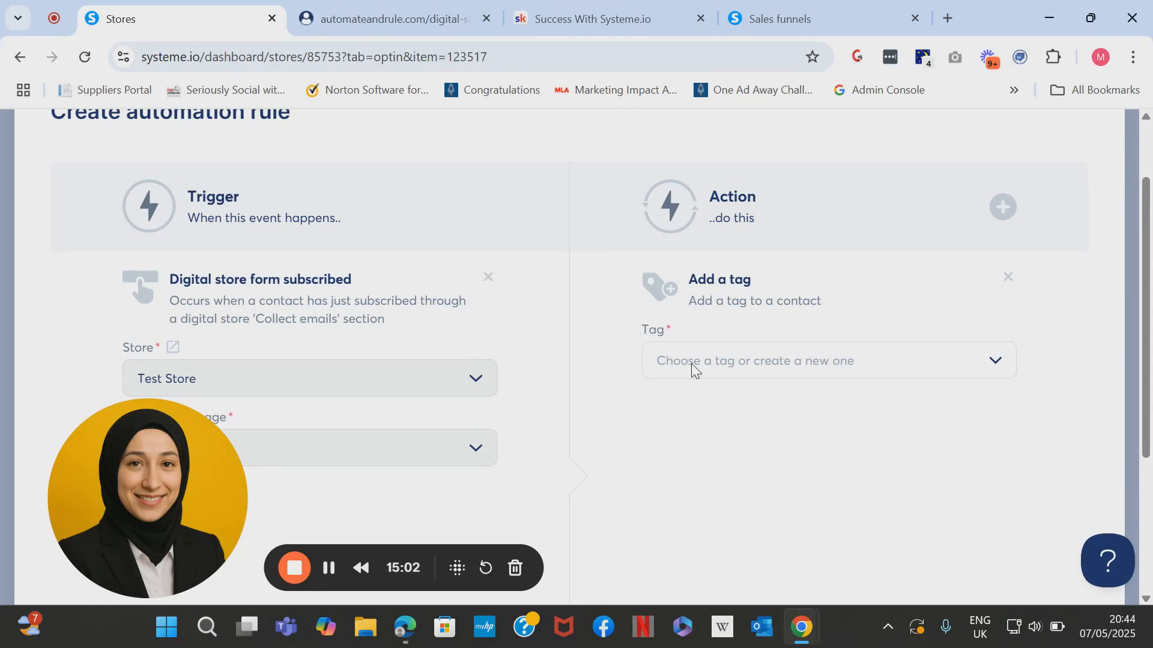
pyautogui.click(755, 367)
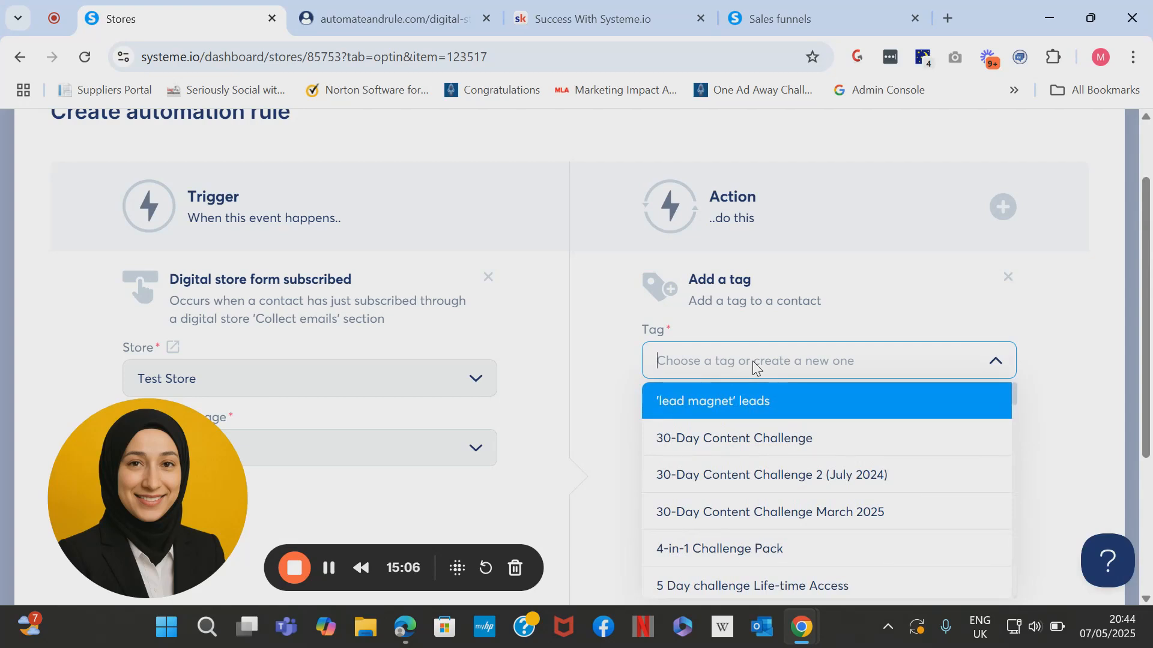
pyautogui.write('4-')
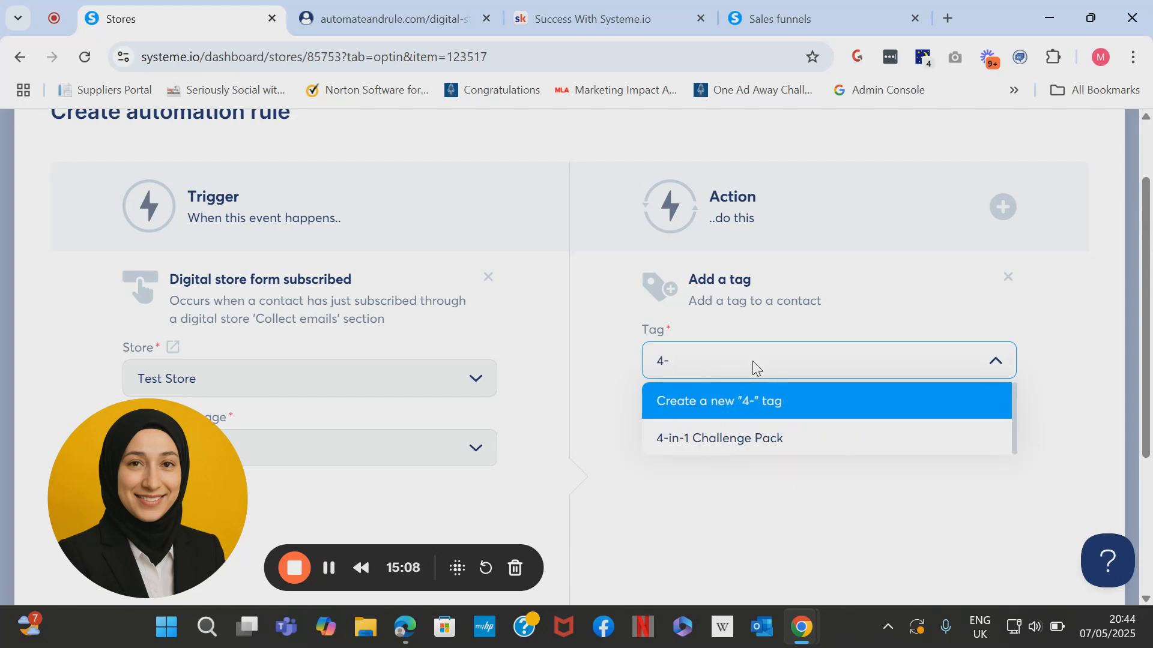
pyautogui.click(755, 447)
pyautogui.click(805, 370)
pyautogui.write('L')
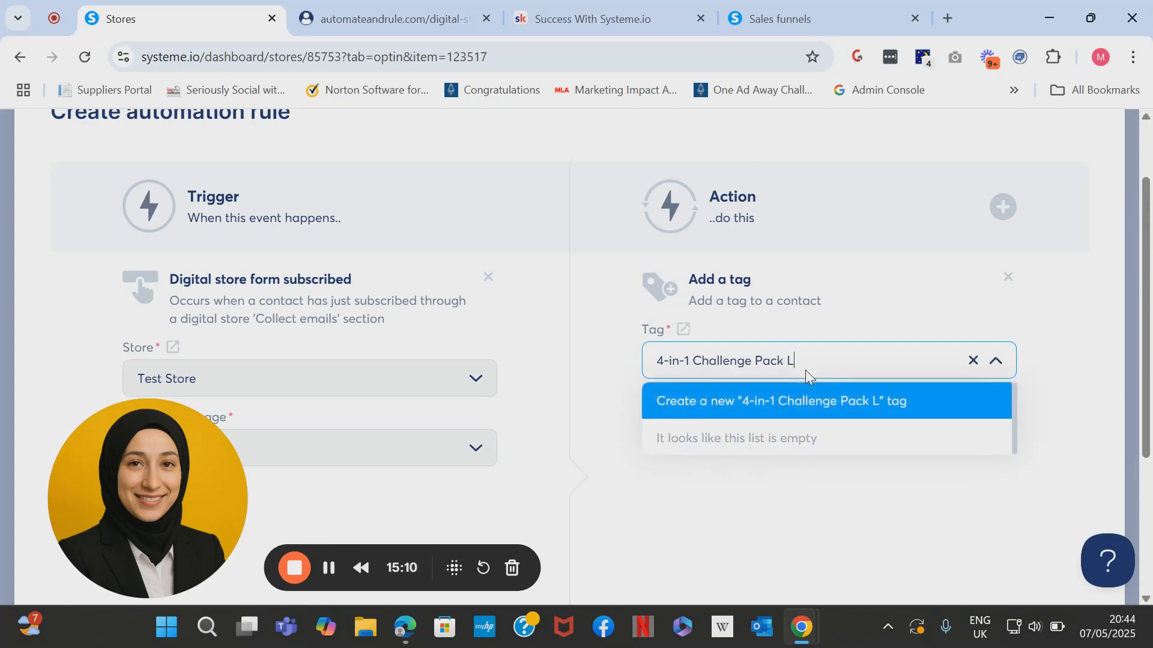
pyautogui.write('eads')
pyautogui.click(840, 413)
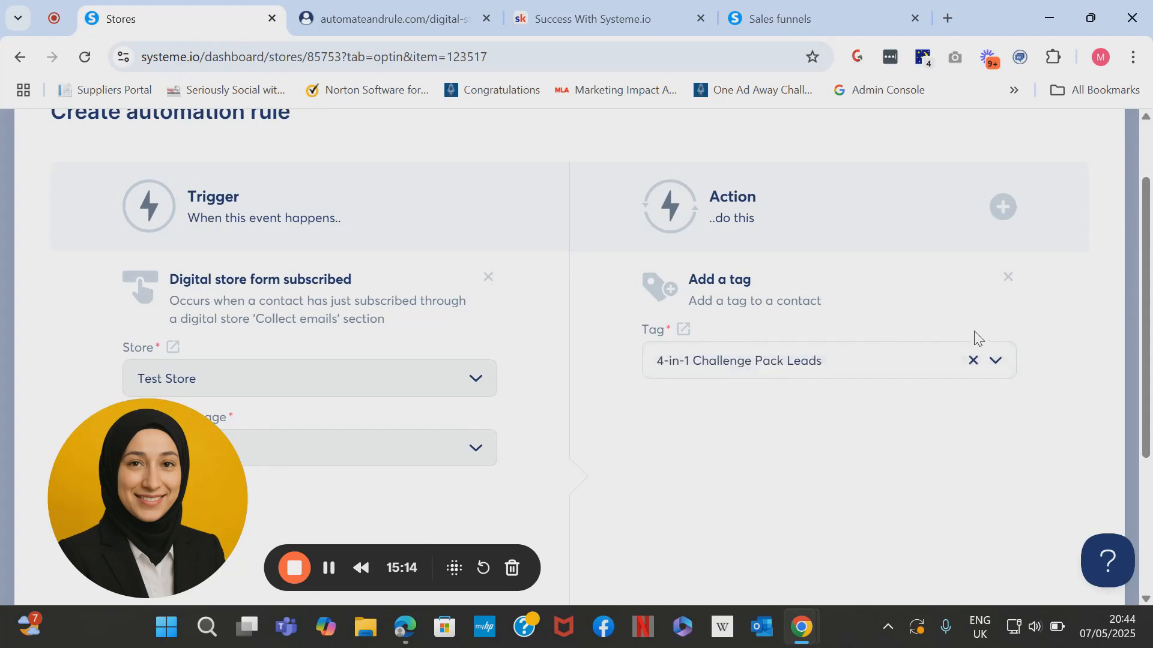
# Add a Subscribe to campaign action for the 4-in-1 Challenge Pack campaign and save the rule.
pyautogui.click(1000, 208)
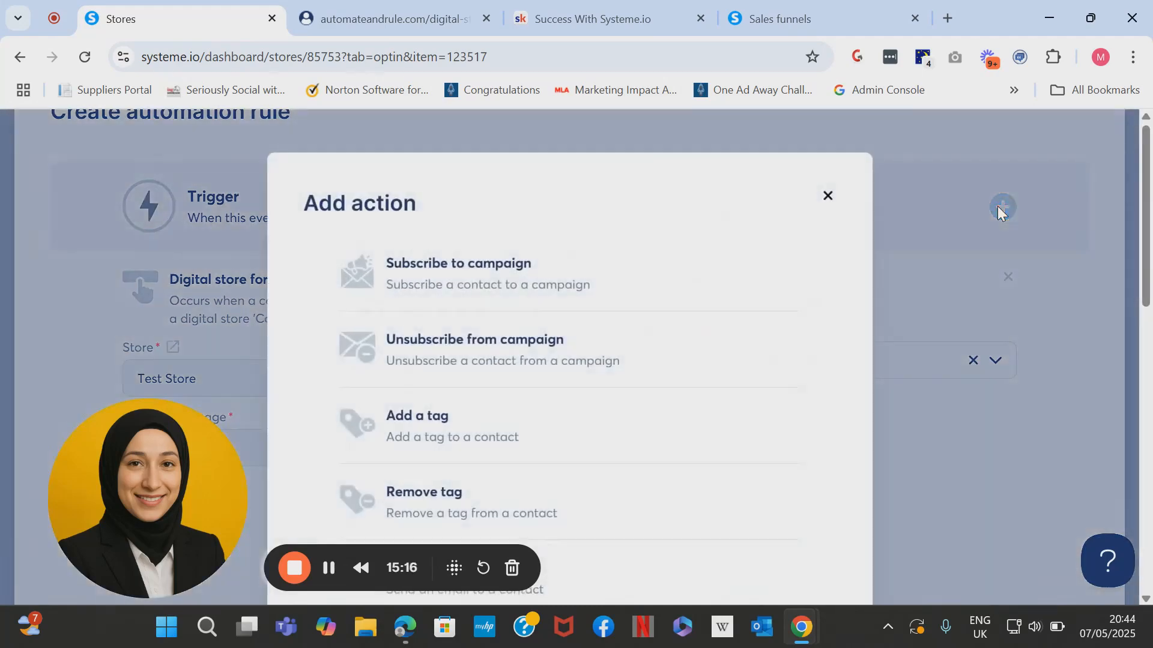
pyautogui.click(471, 265)
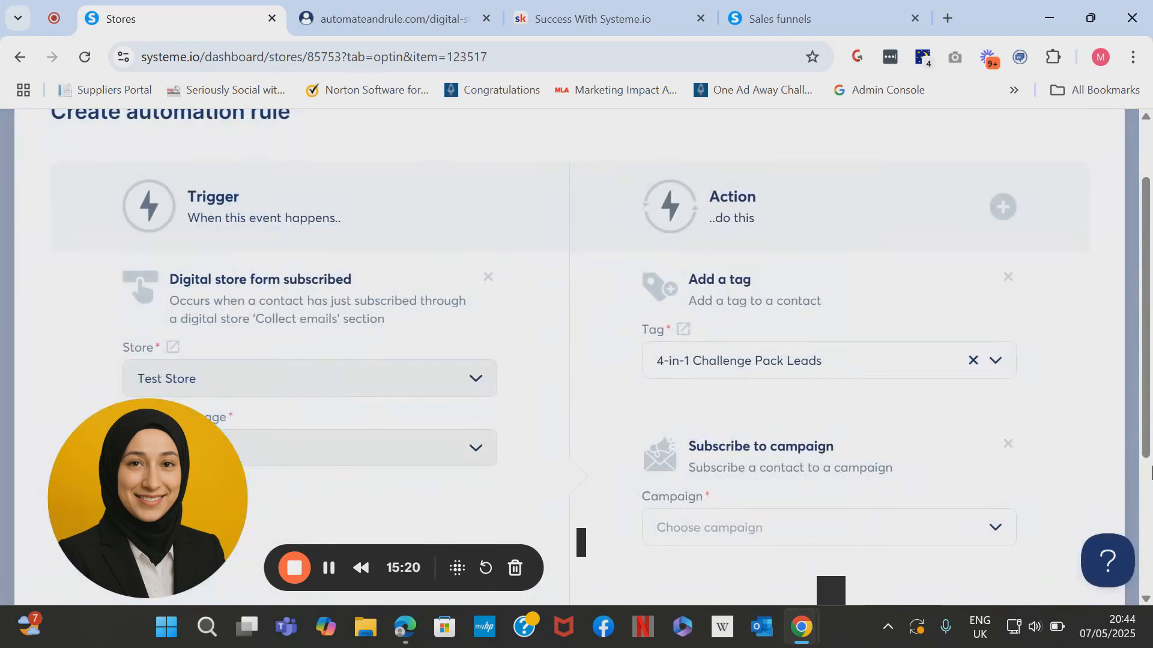
pyautogui.scroll(-1, 1149, 472)
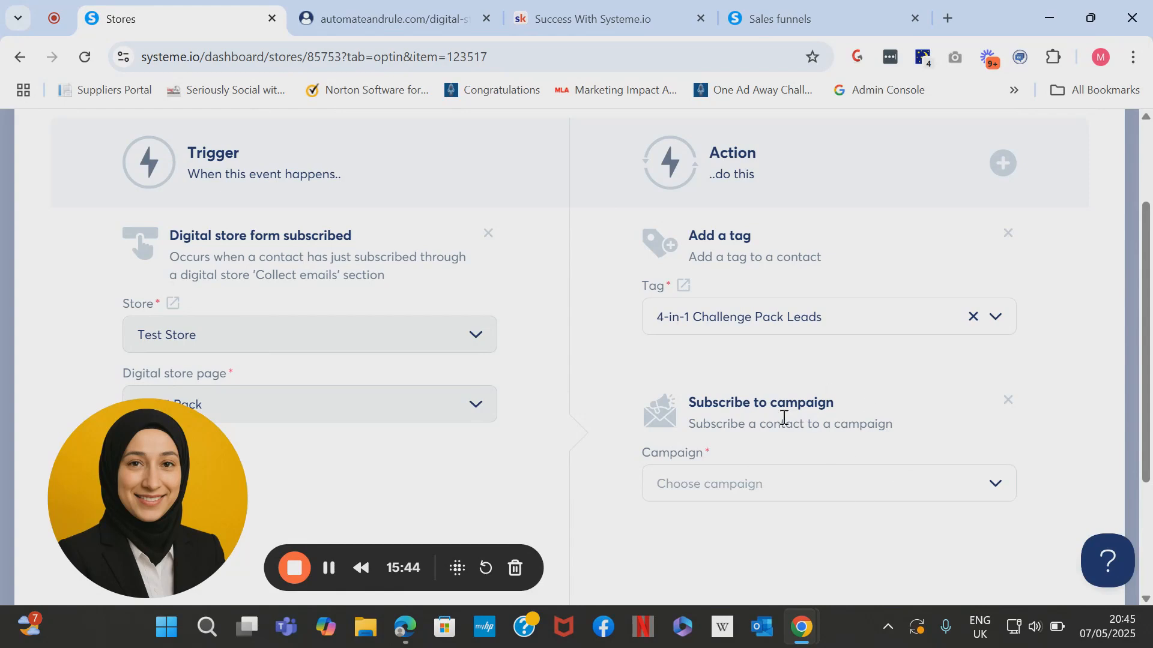
pyautogui.click(995, 488)
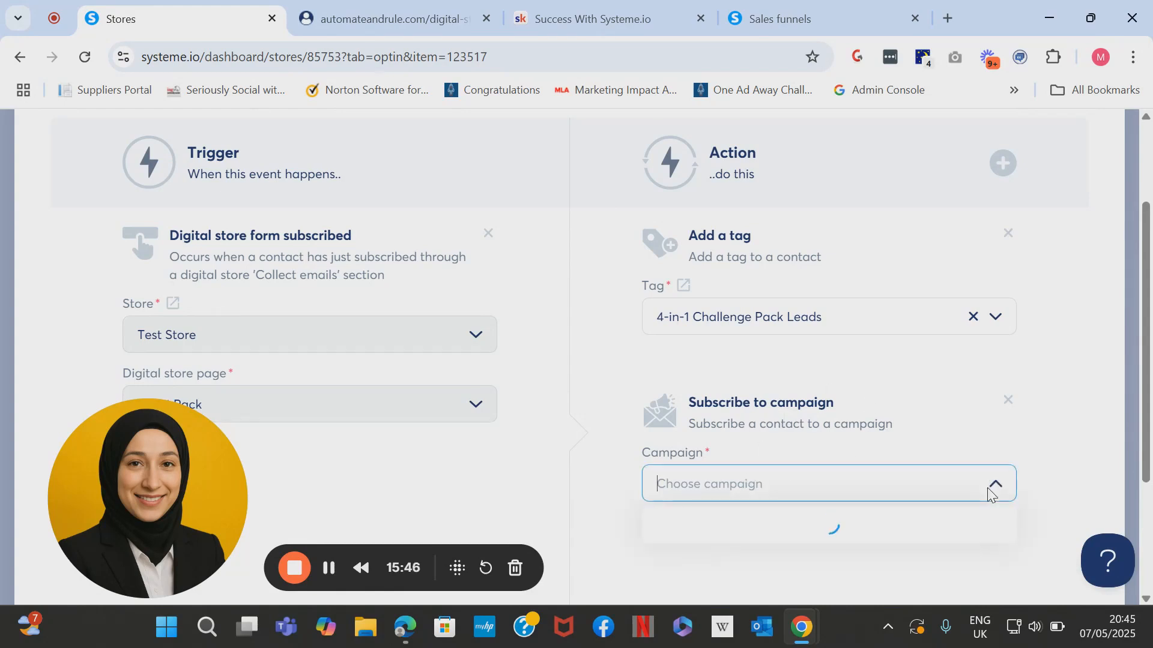
pyautogui.click(851, 340)
pyautogui.scroll(-3, 913, 432)
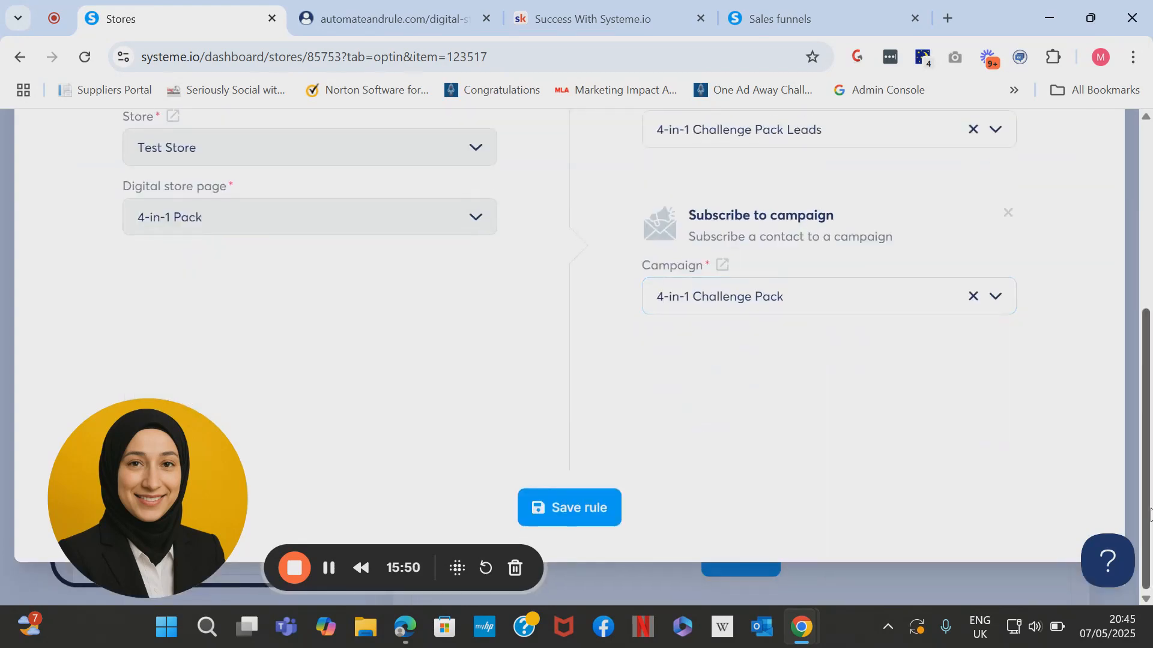
pyautogui.click(601, 513)
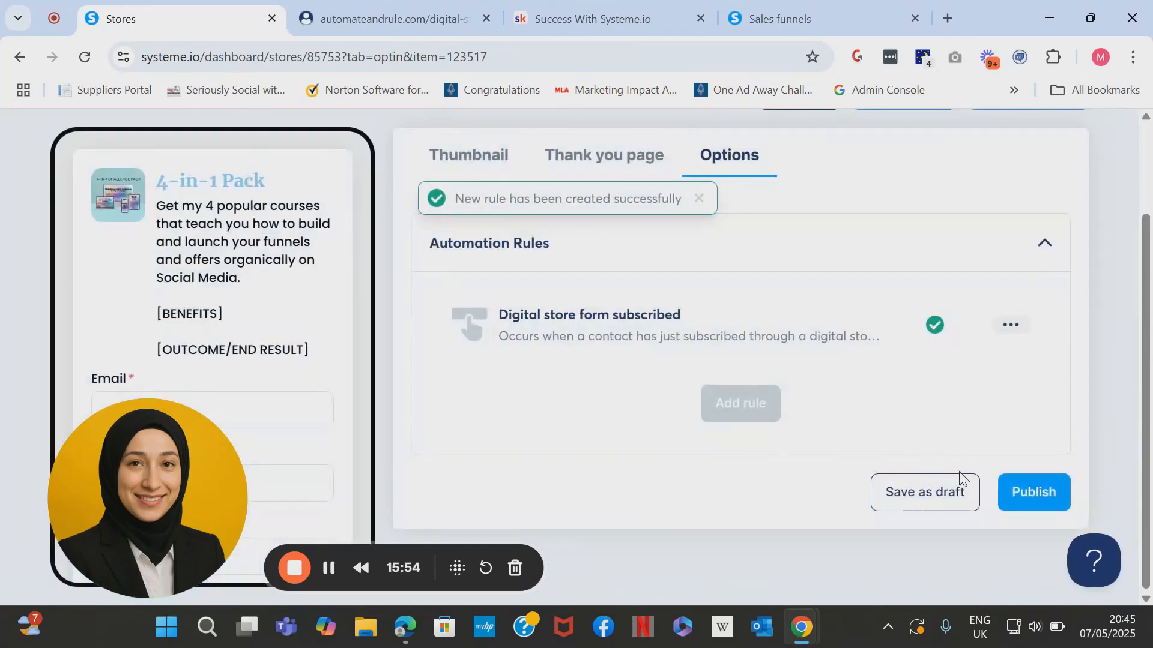
# Publish the 4-in-1 Pack product with its new automation rule.
pyautogui.click(1032, 501)
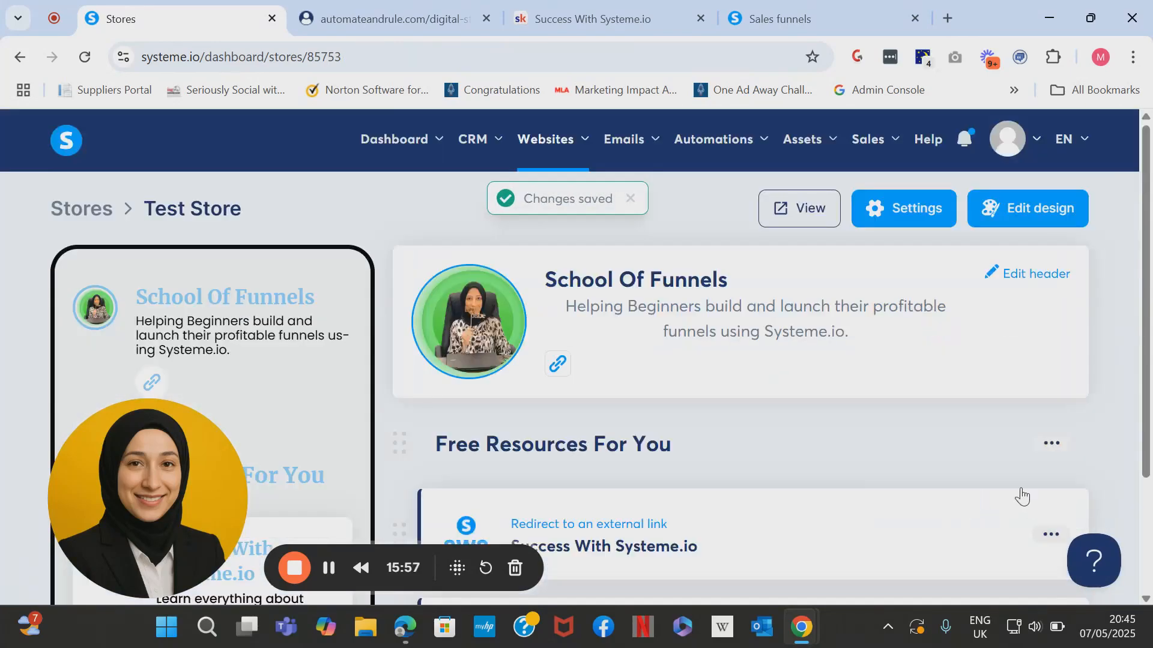
pyautogui.moveTo(1146, 313); pyautogui.dragTo(1147, 434)
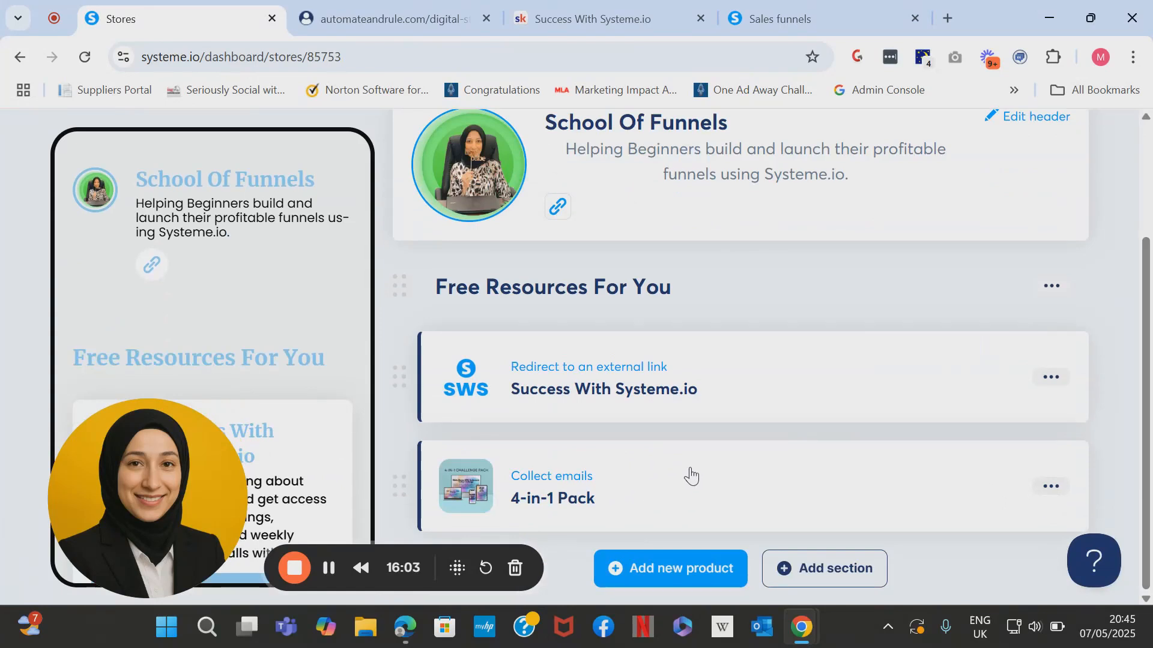
pyautogui.click(858, 558)
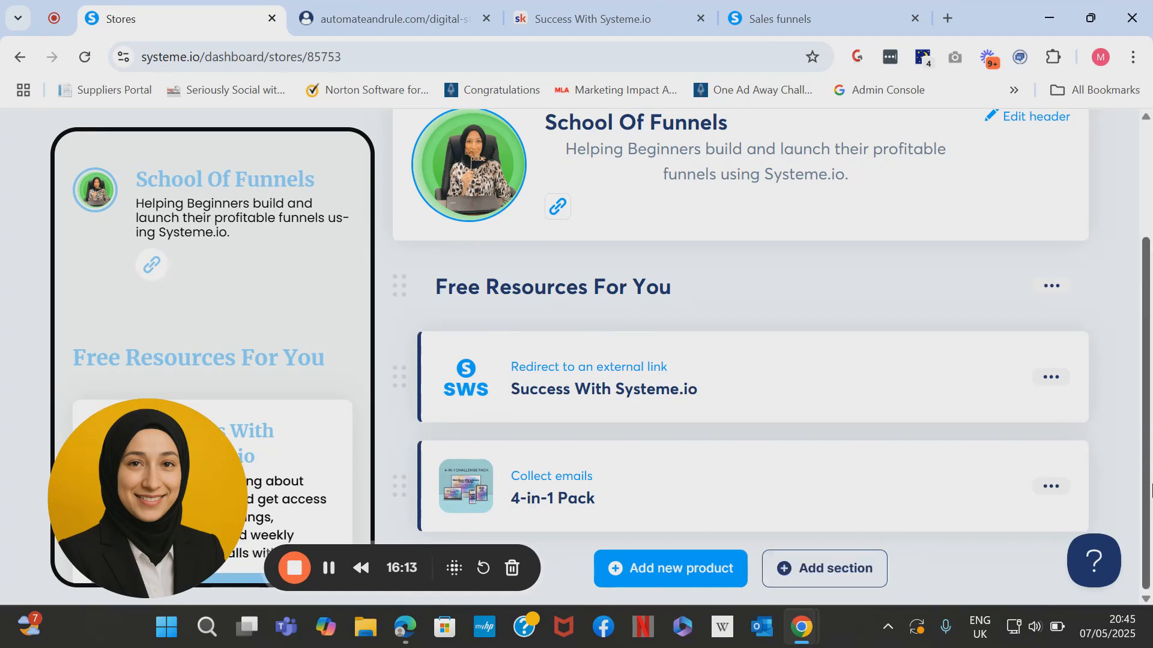
# Add a 'Paid Courses' section to the store and begin adding a new product.
pyautogui.click(826, 584)
pyautogui.click(466, 365)
pyautogui.write('Paid Cou')
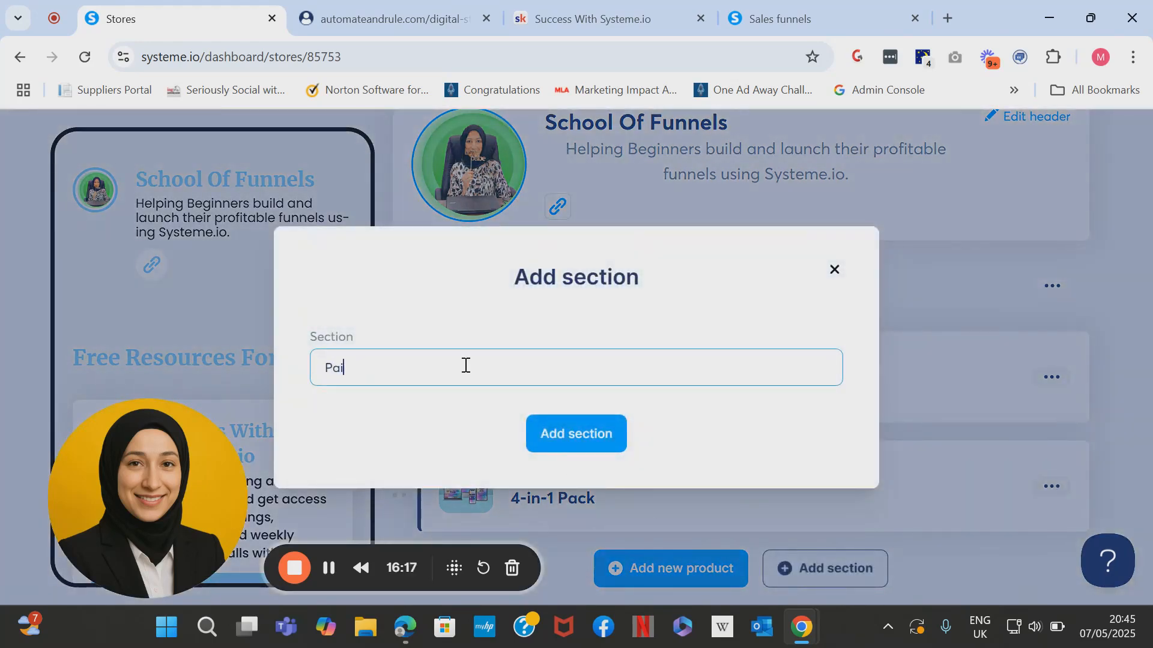
pyautogui.write('rses')
pyautogui.click(560, 444)
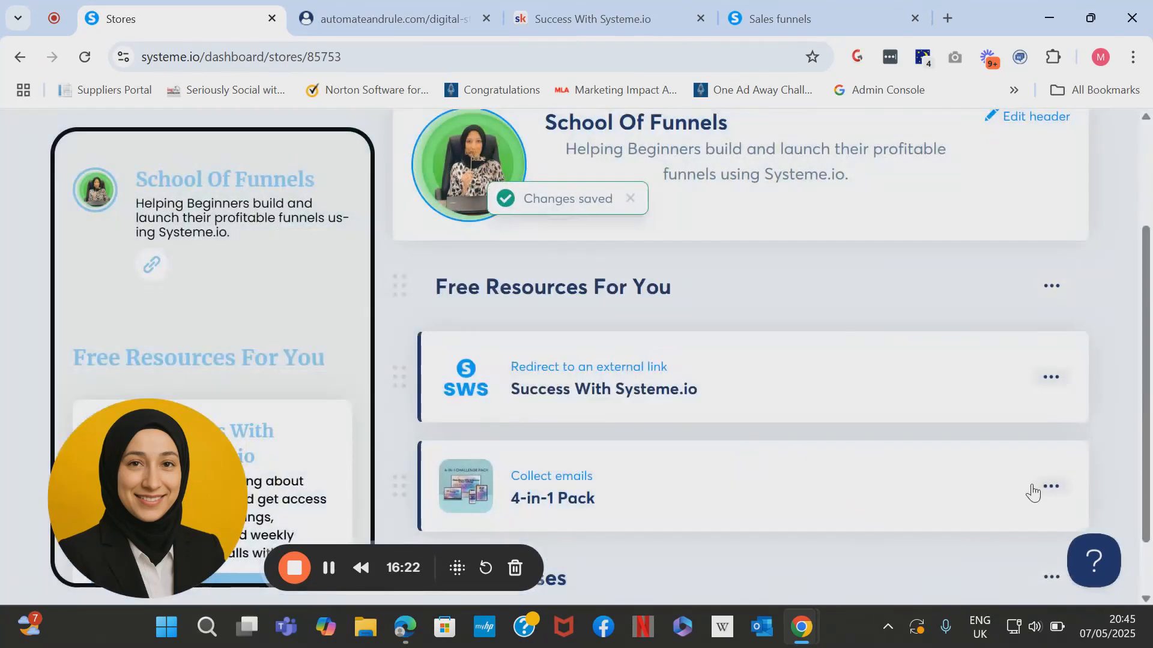
pyautogui.moveTo(1146, 505); pyautogui.dragTo(1145, 555)
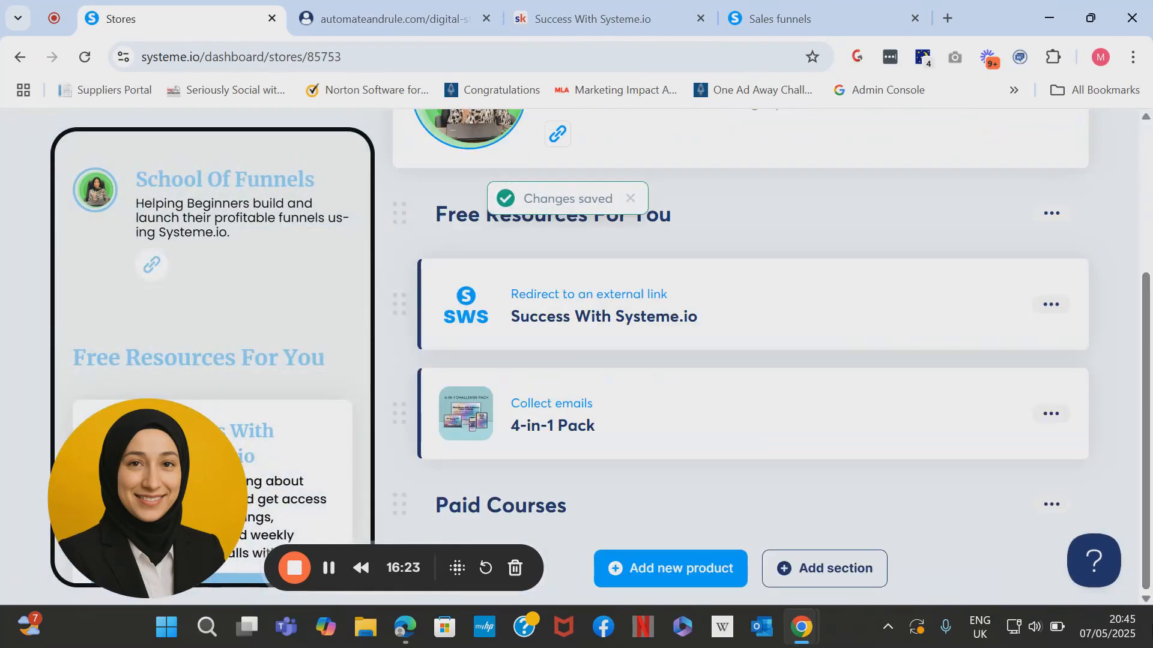
pyautogui.click(661, 580)
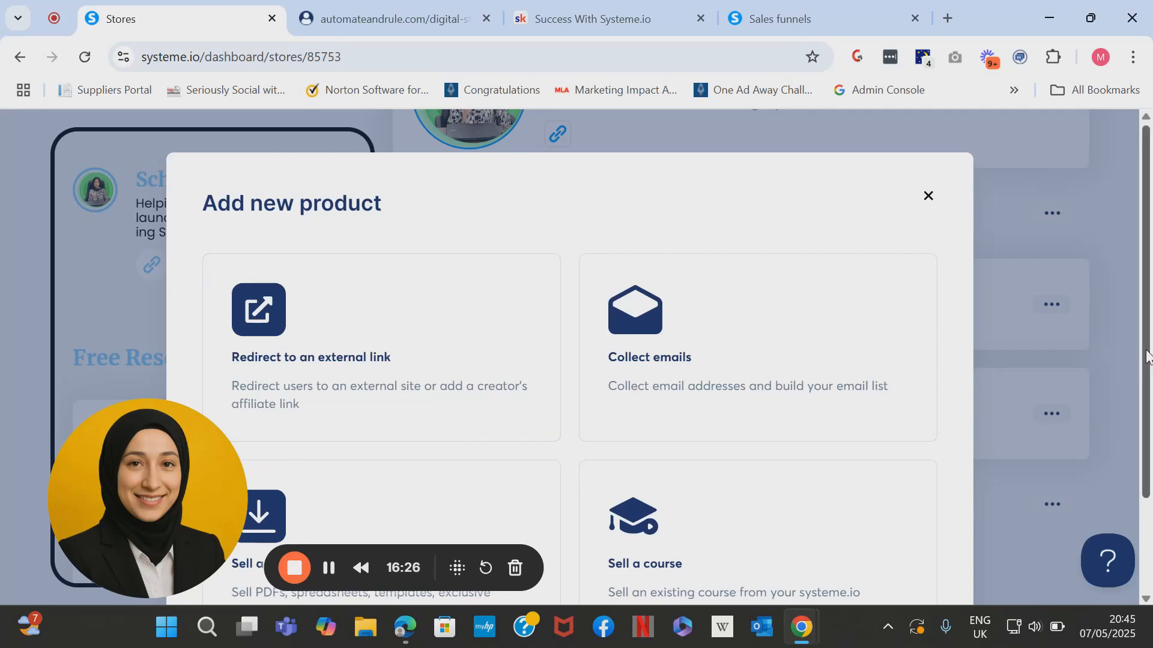
# Choose 'Sell a digital download' as the new product's type.
pyautogui.scroll(-2, 1147, 355)
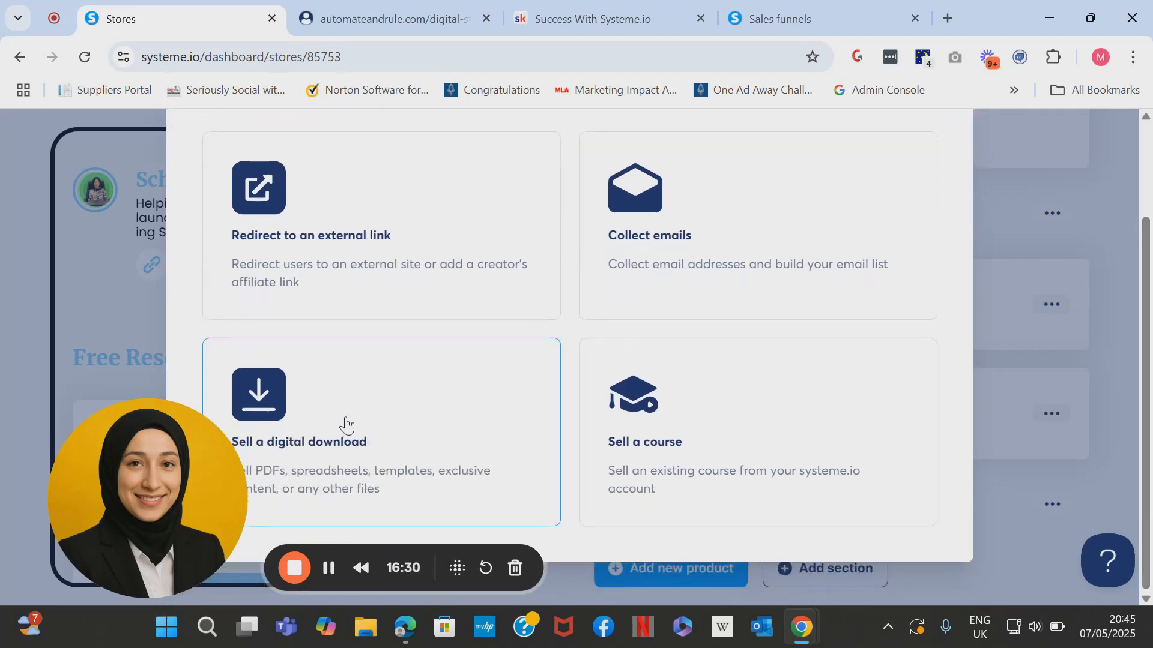
pyautogui.moveTo(156, 491); pyautogui.dragTo(99, 508)
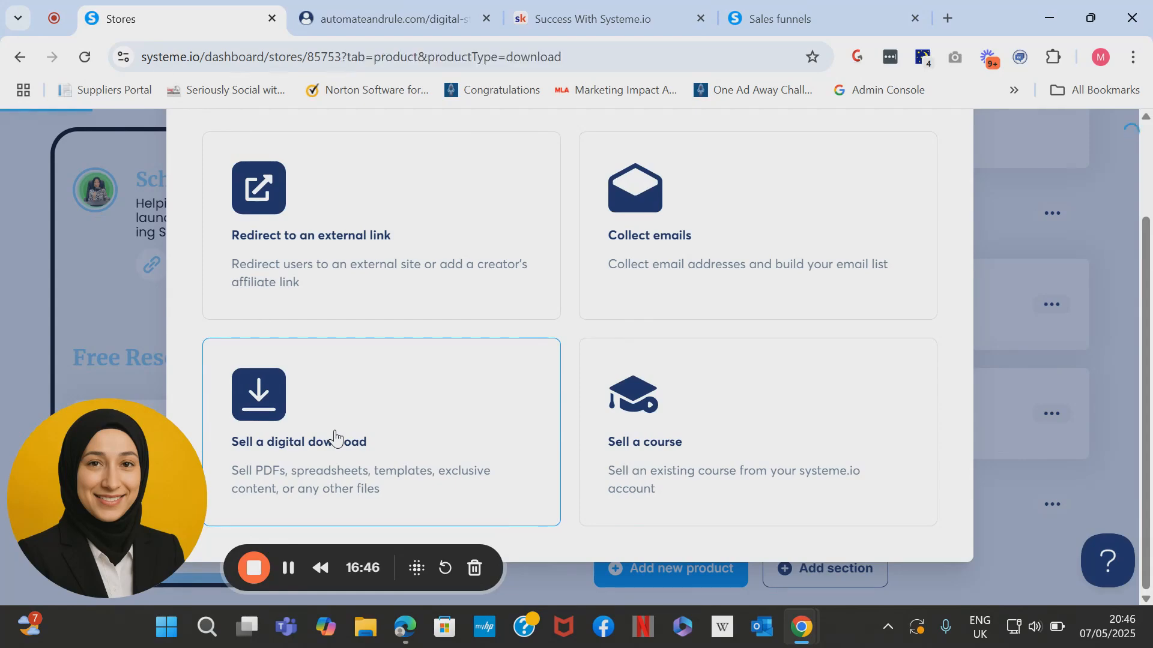
pyautogui.click(334, 439)
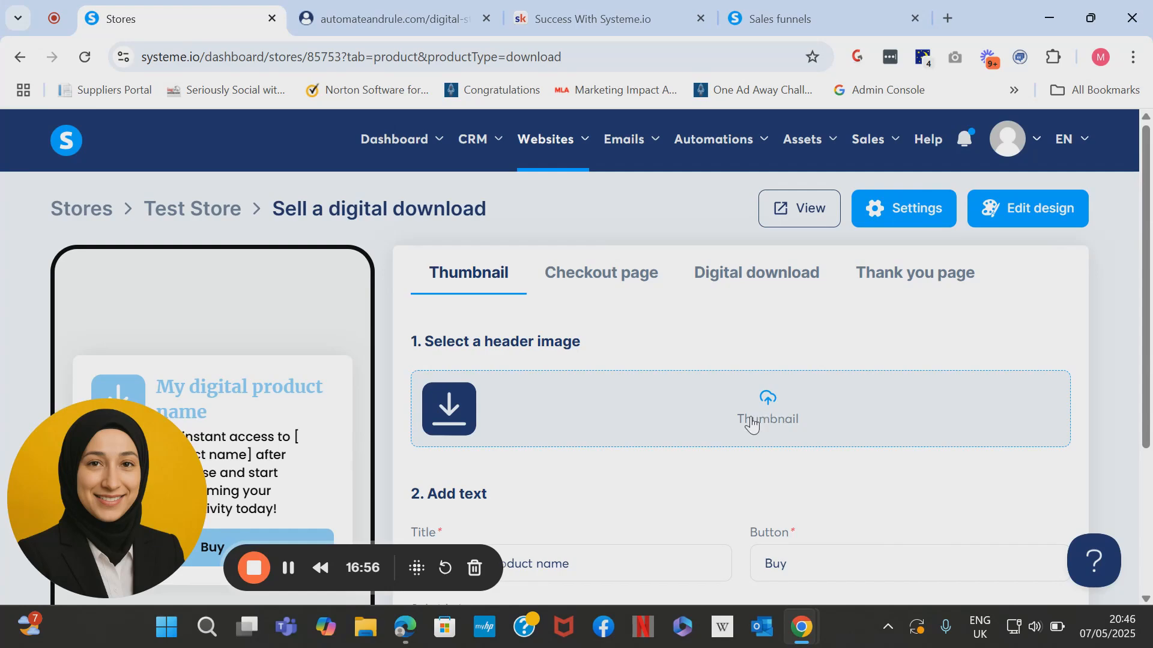
# Set the product's header thumbnail to the LeadGen_1_1.png Lead Gen Funnel image.
pyautogui.click(779, 426)
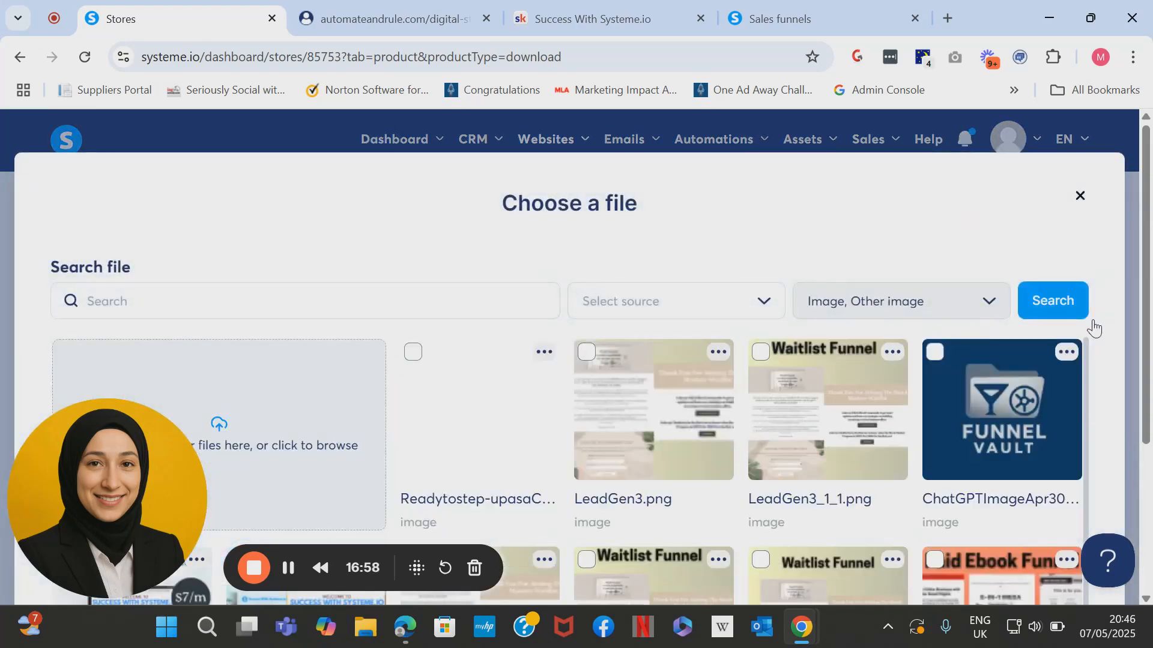
pyautogui.scroll(-4, 1147, 331)
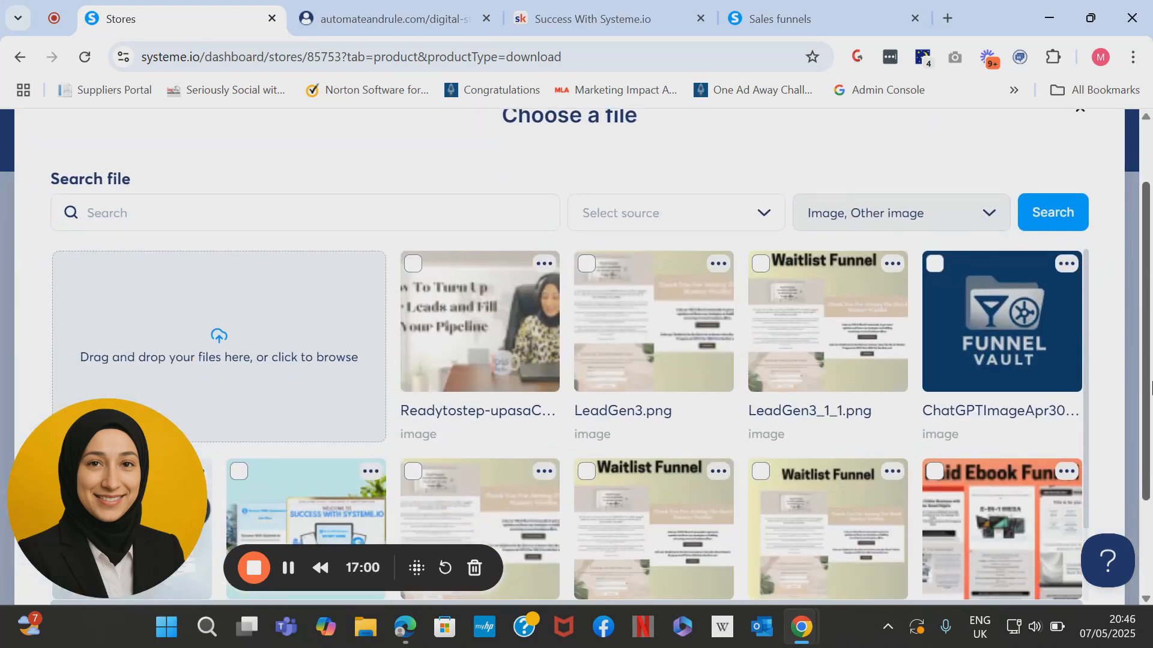
pyautogui.moveTo(1085, 390); pyautogui.dragTo(1102, 477)
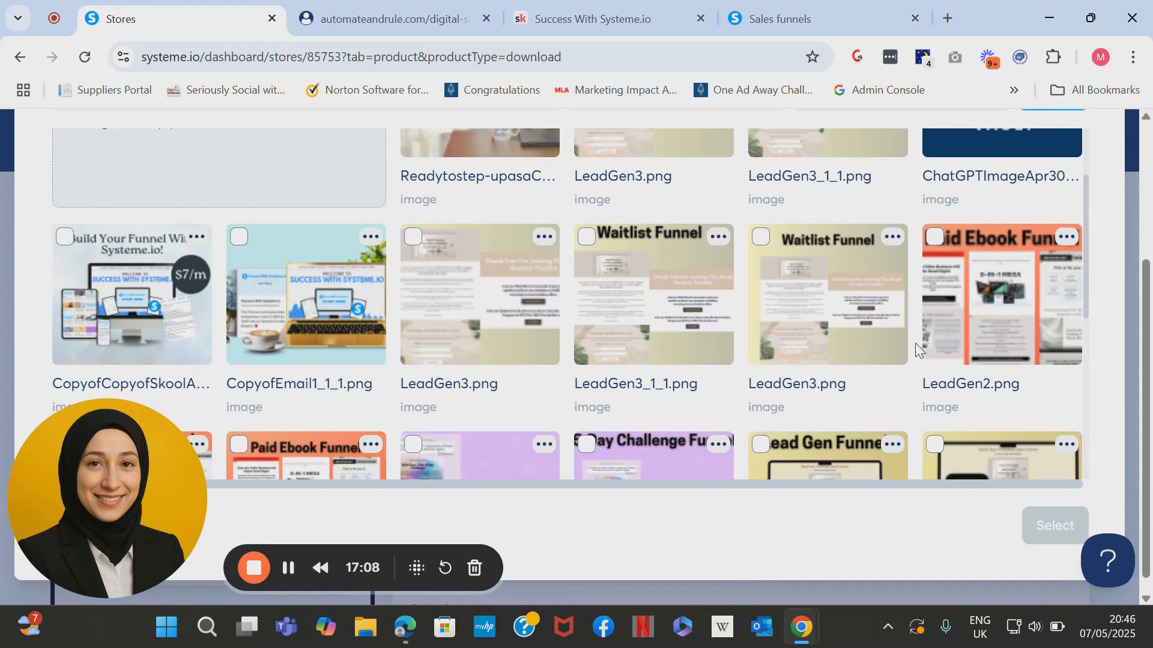
pyautogui.scroll(-4, 915, 343)
pyautogui.click(847, 320)
pyautogui.click(1046, 517)
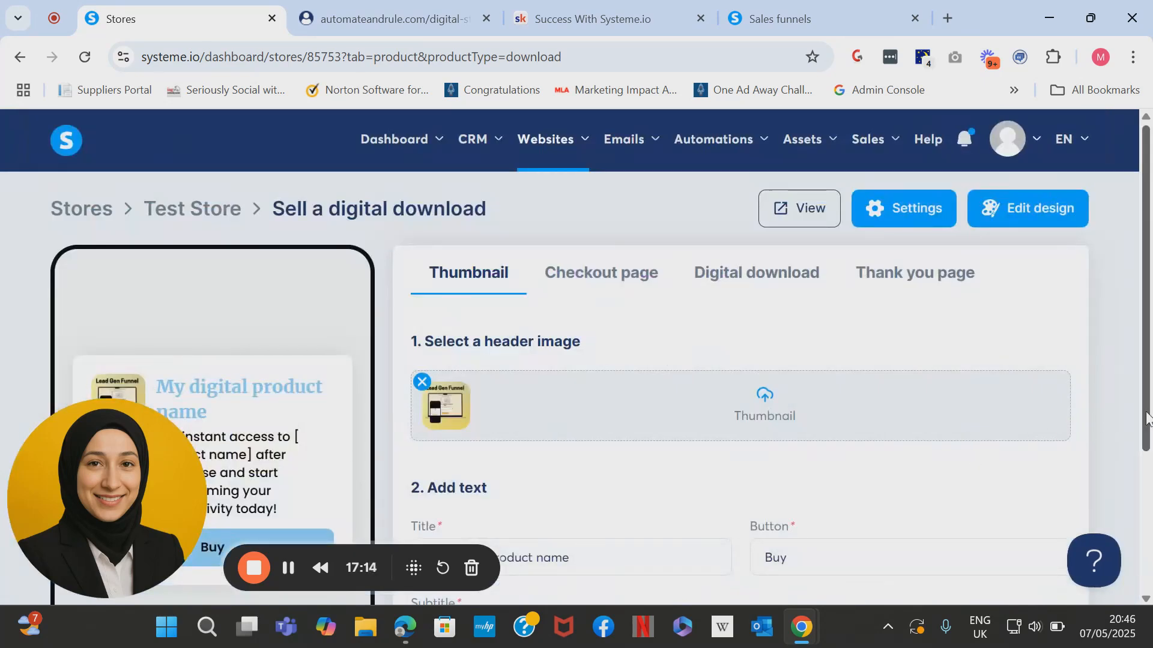
# Title the product 'Lead Generation Funnel' with button text 'Grab the Funnel for $17'.
pyautogui.scroll(-1, 1146, 414)
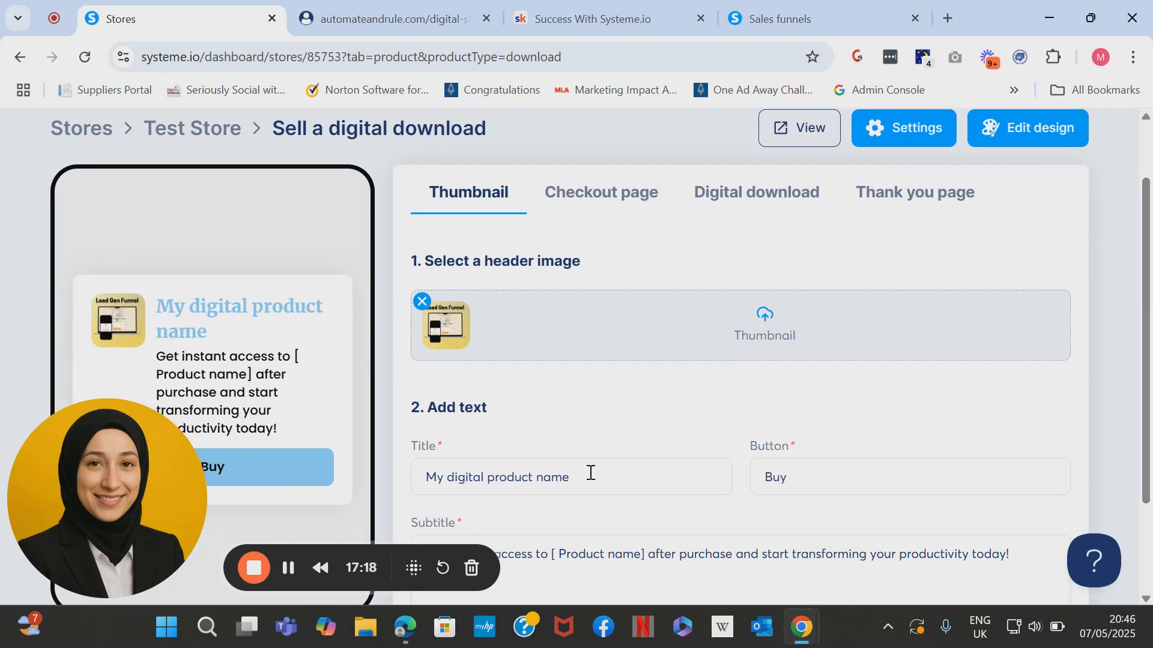
pyautogui.moveTo(590, 473); pyautogui.dragTo(294, 467)
pyautogui.write('Lead Generation Funnel')
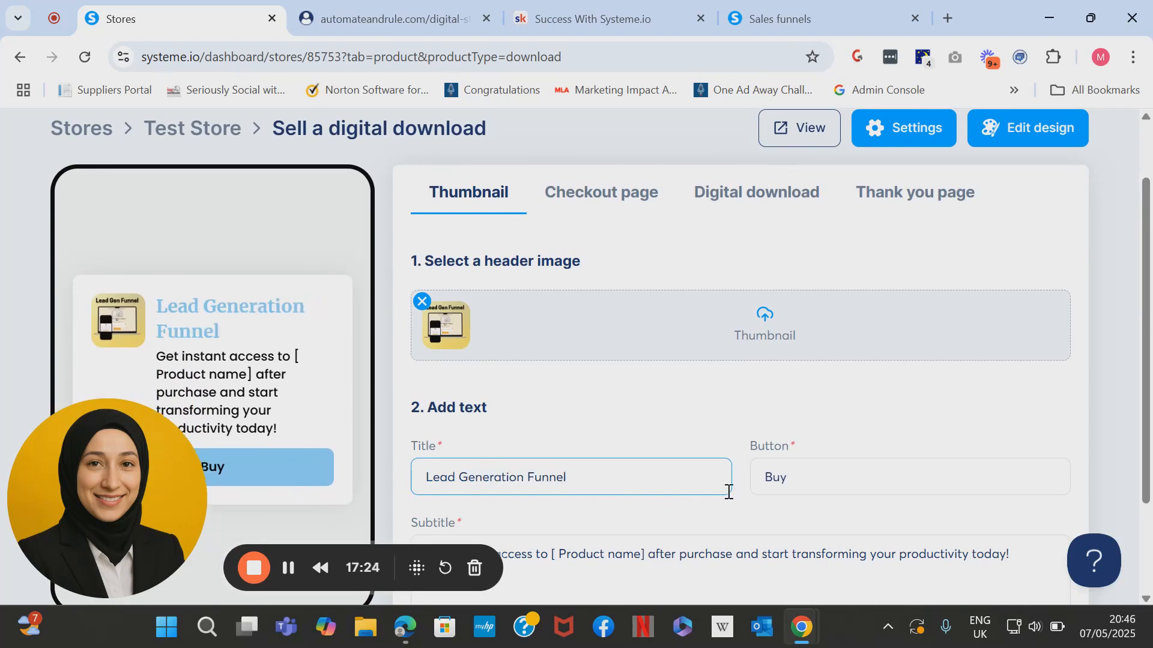
pyautogui.moveTo(785, 474); pyautogui.dragTo(682, 468)
pyautogui.write('Grab the Funnel for $17')
# Replace the subtitle with 'Get Access To My Proven Lead Generation Funnel'.
pyautogui.scroll(-2, 682, 468)
pyautogui.moveTo(1011, 425); pyautogui.dragTo(408, 427)
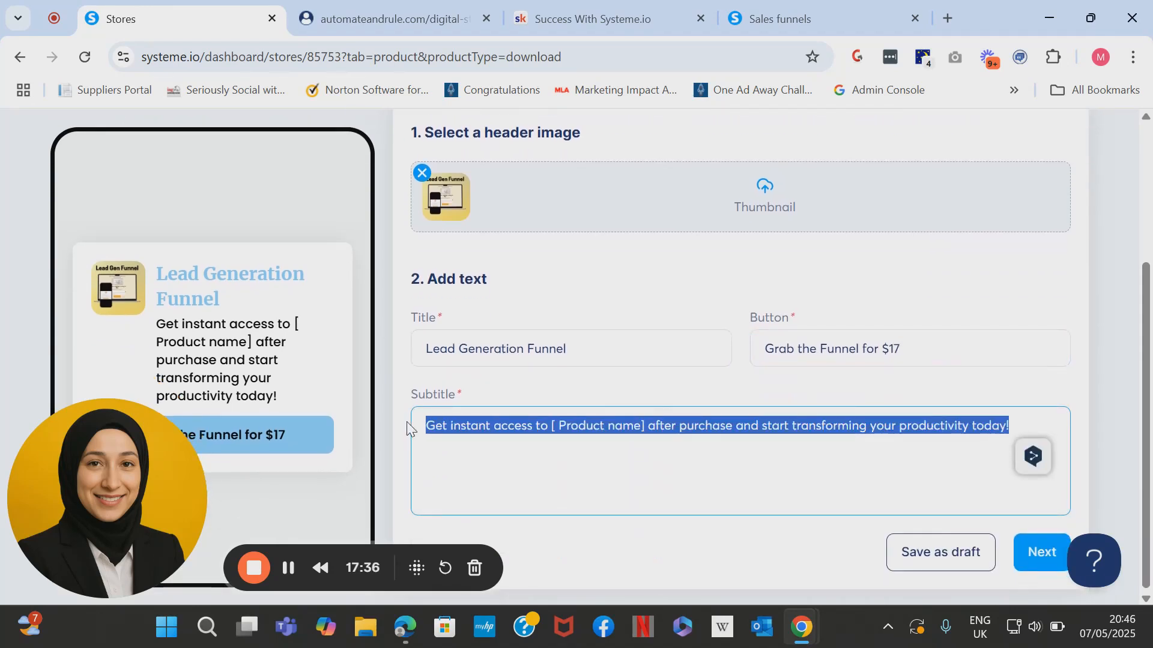
pyautogui.write('Get Ac')
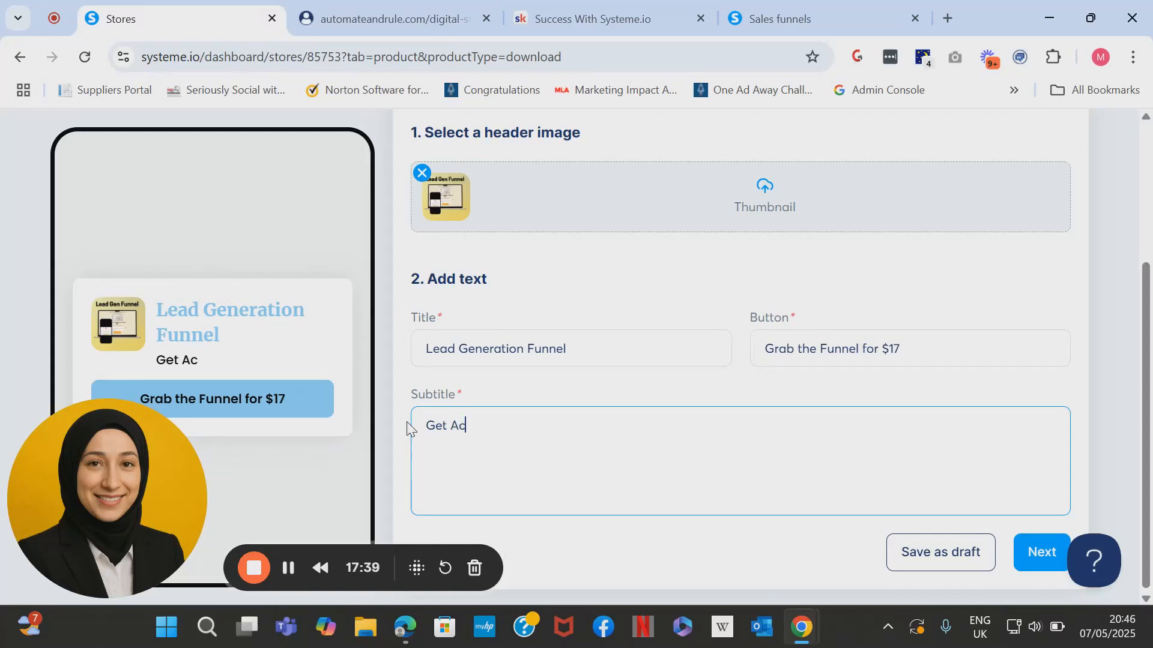
pyautogui.write('cess To My Proven L')
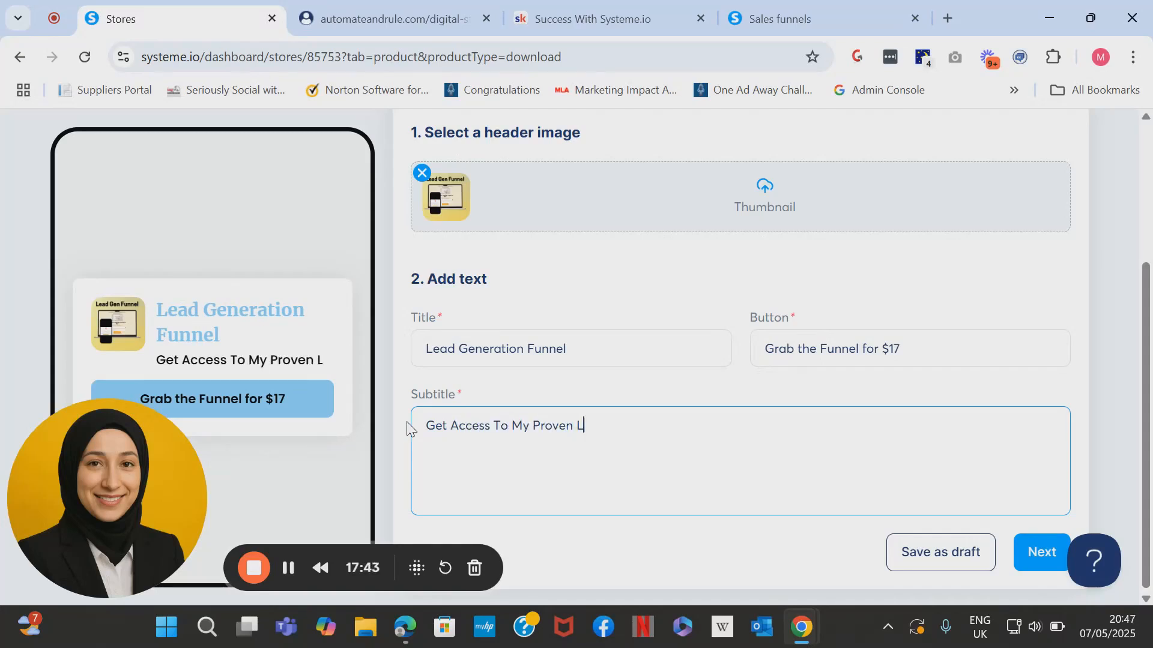
pyautogui.write('ead Generatio')
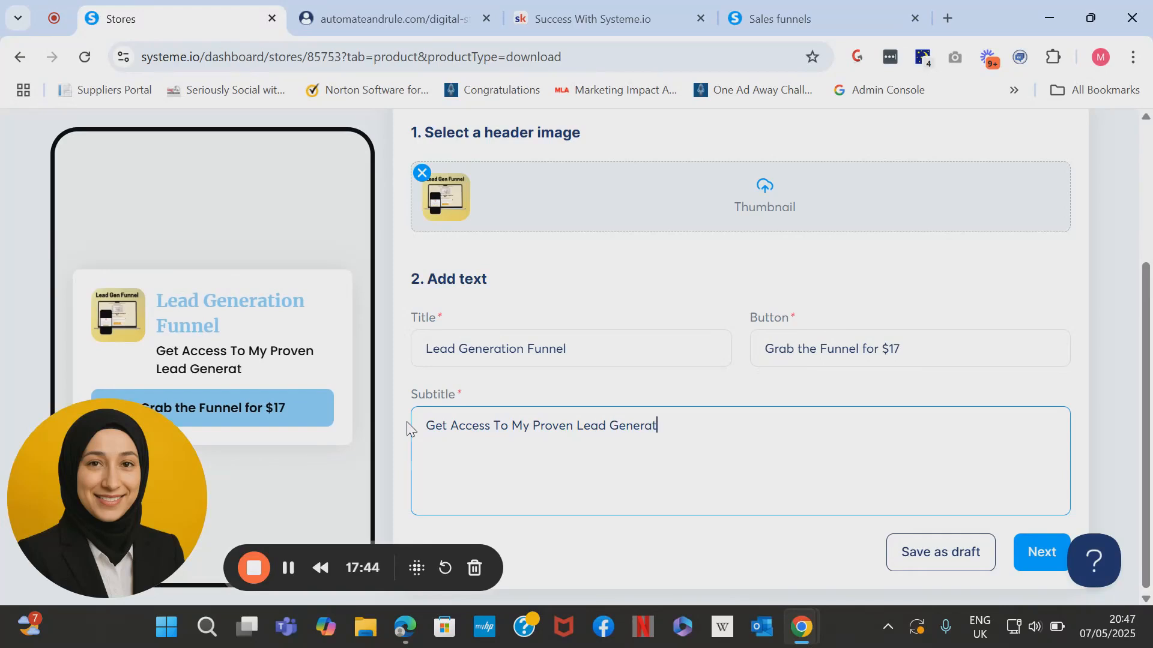
pyautogui.write('n Fun')
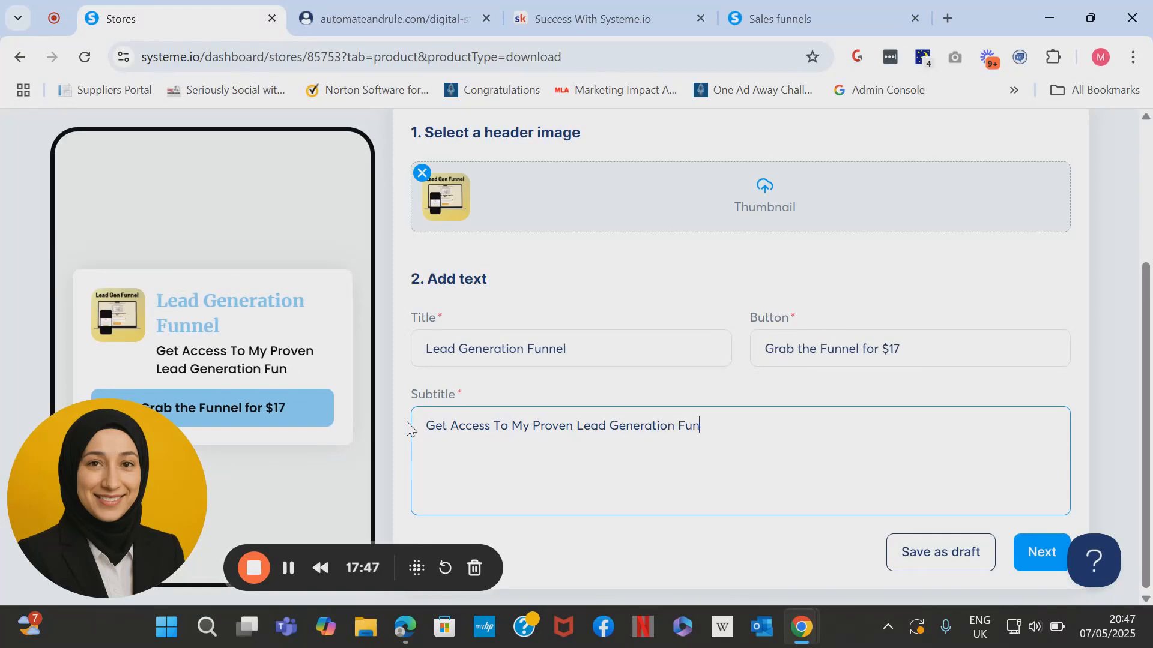
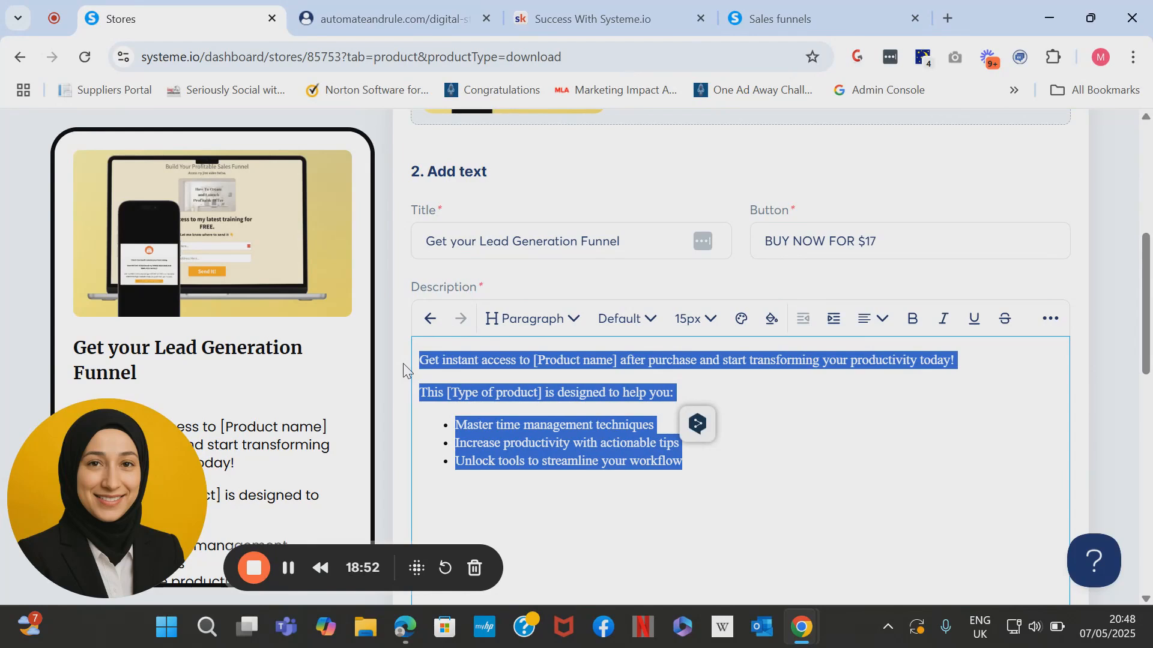
# Replace the placeholders with 'the Lead Generation Funnel TODAY and start growing your email list FASTER!' and 'SIMPLE FUNNEL'.
pyautogui.click(597, 358)
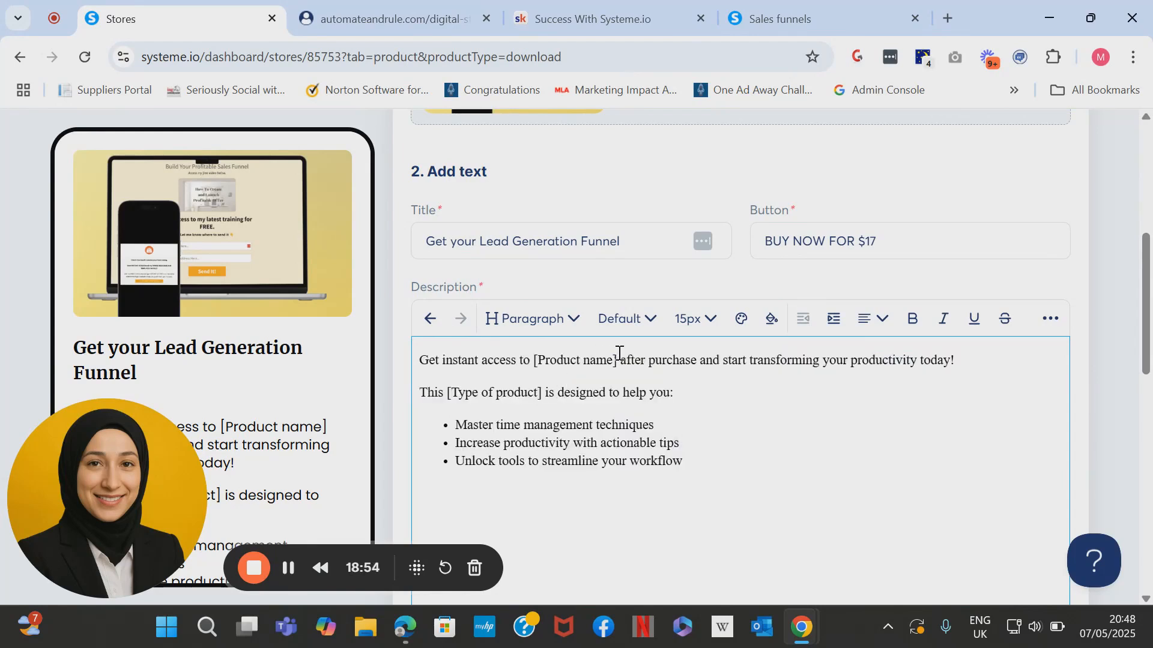
pyautogui.moveTo(617, 359); pyautogui.dragTo(537, 356)
pyautogui.write('the Lea')
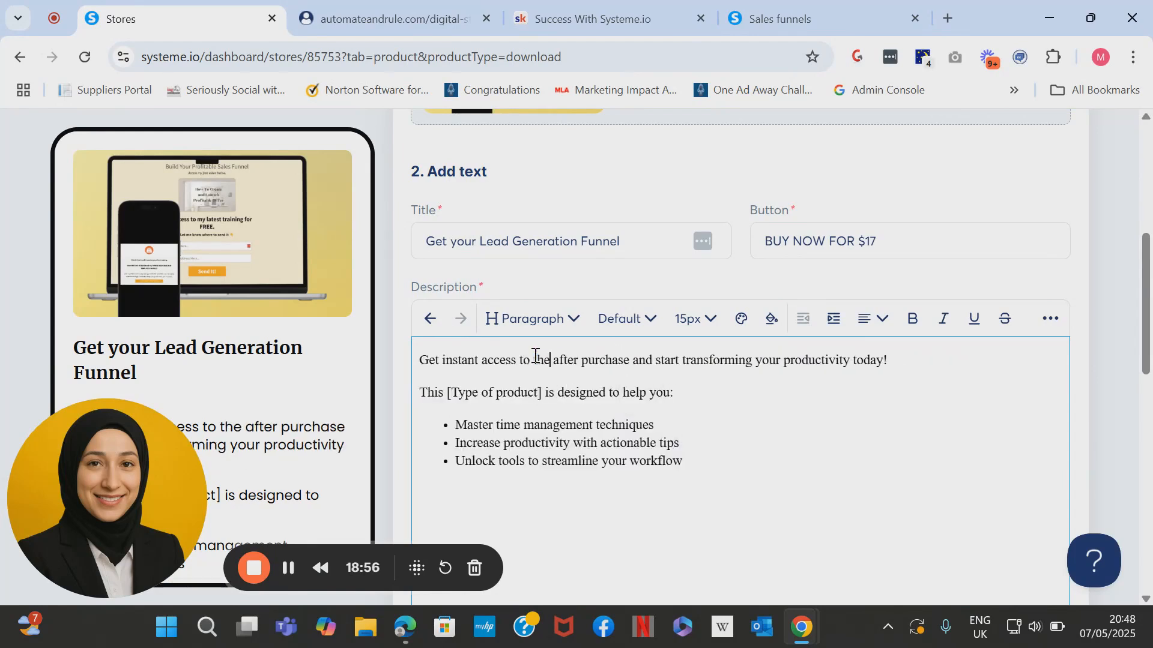
pyautogui.write('d Generati')
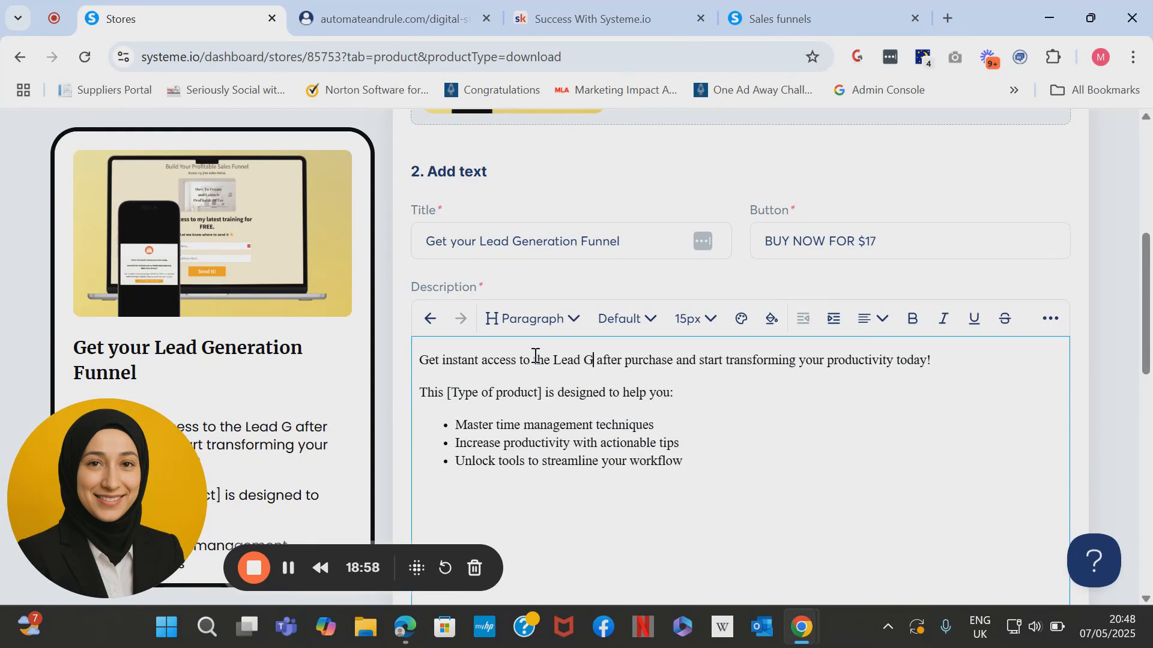
pyautogui.write('on Funnel T')
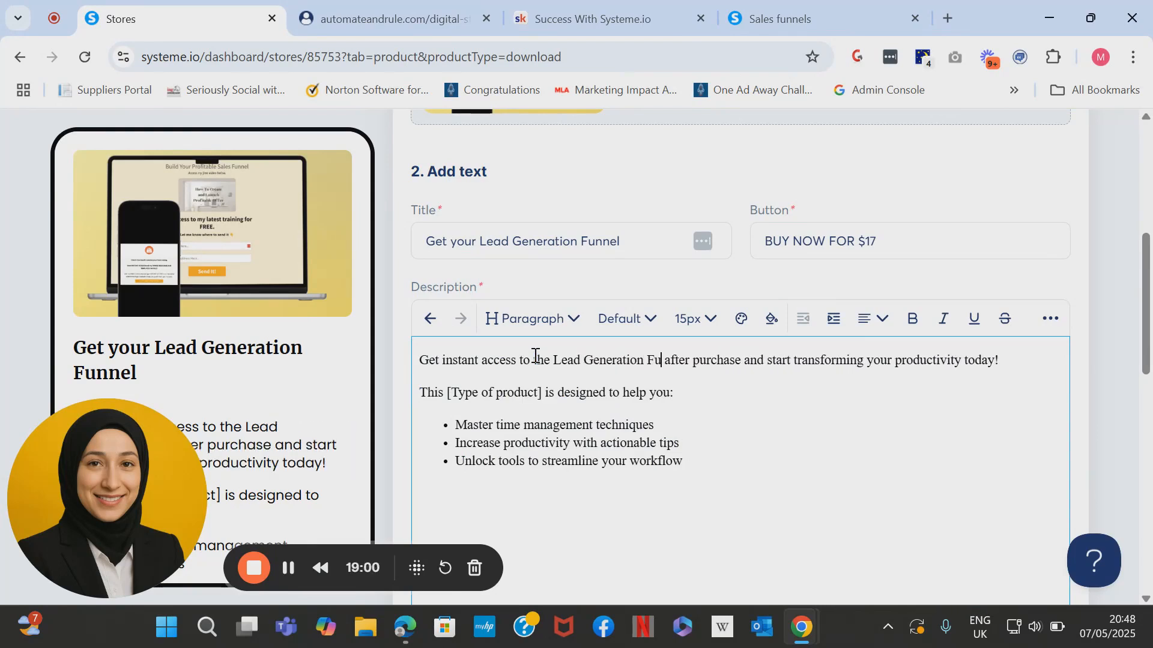
pyautogui.write('ODAY and st')
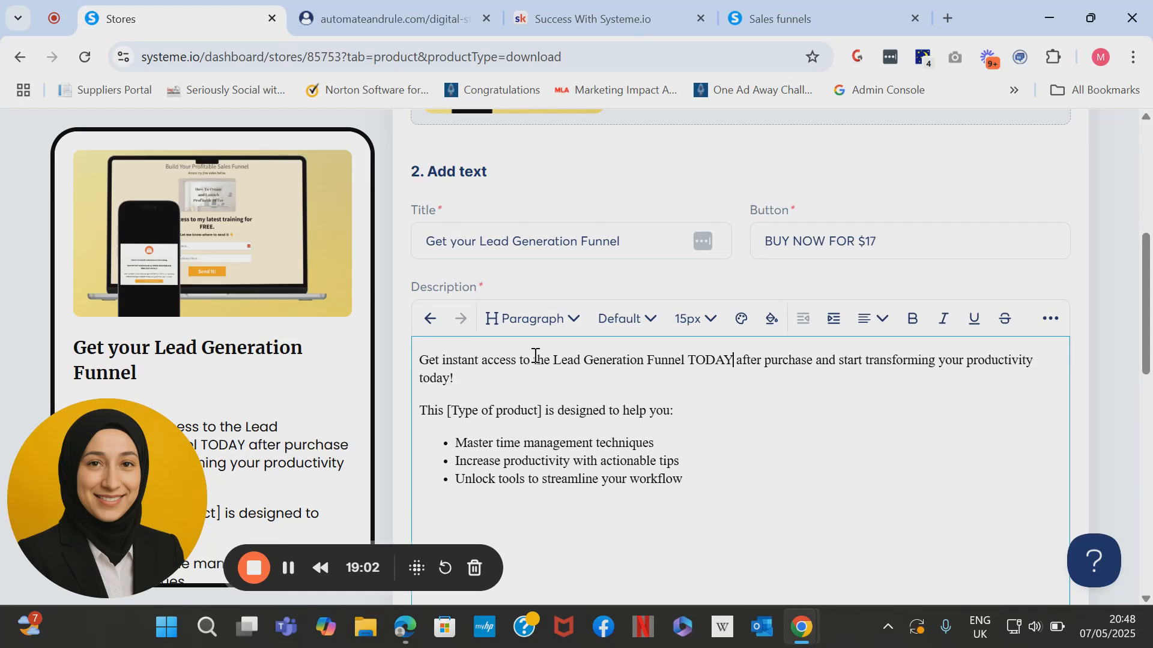
pyautogui.write('art growing yo')
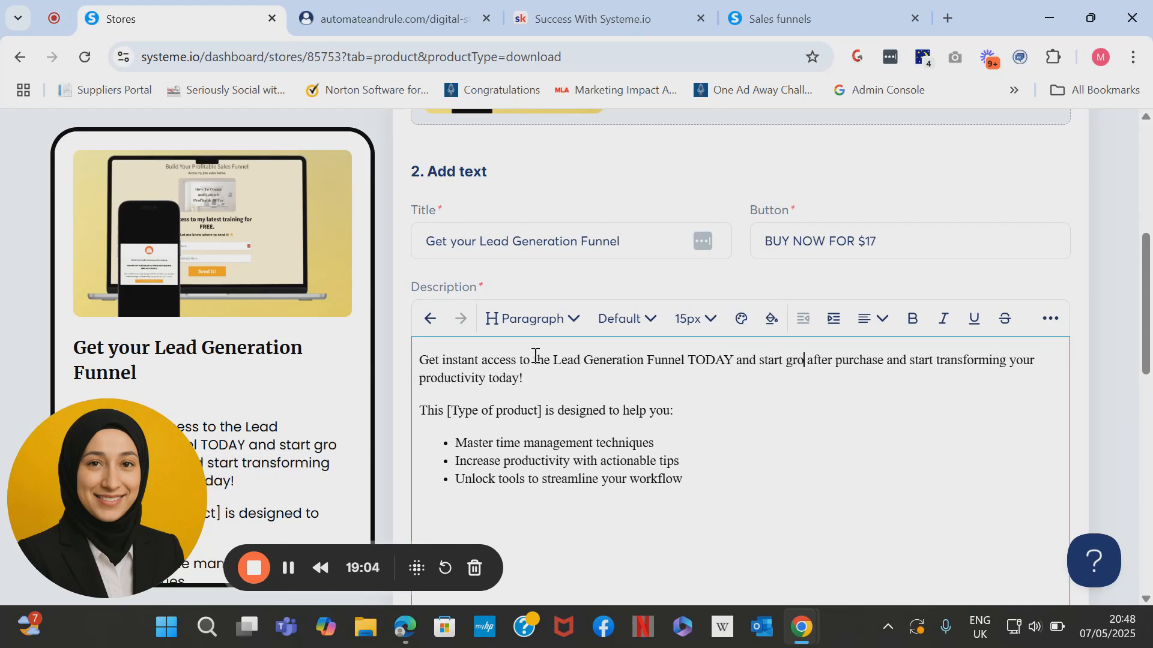
pyautogui.write('ur email list ')
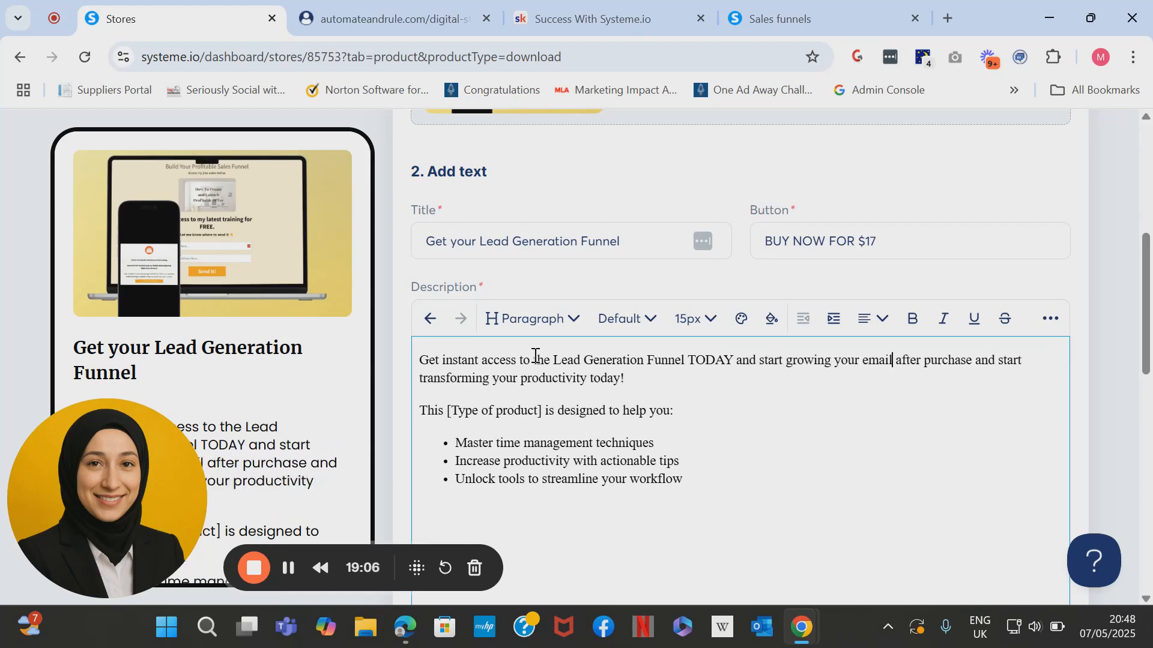
pyautogui.write('FASTW')
pyautogui.press('BackSpace')
pyautogui.write('ER!')
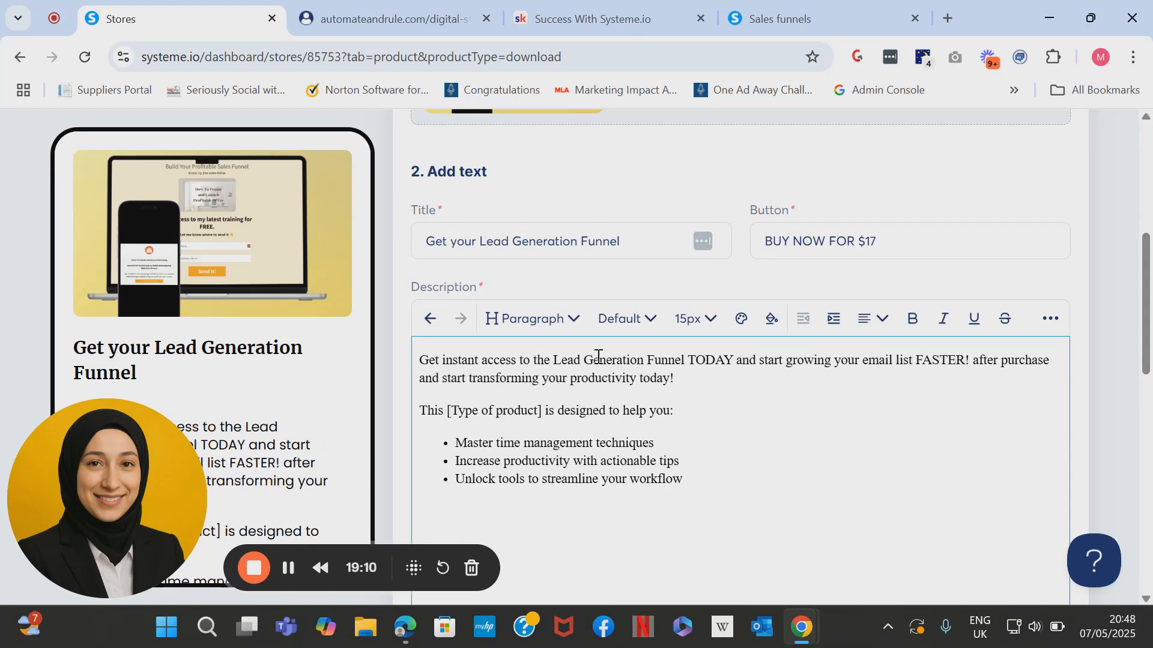
pyautogui.moveTo(971, 360); pyautogui.dragTo(980, 381)
pyautogui.press('BackSpace')
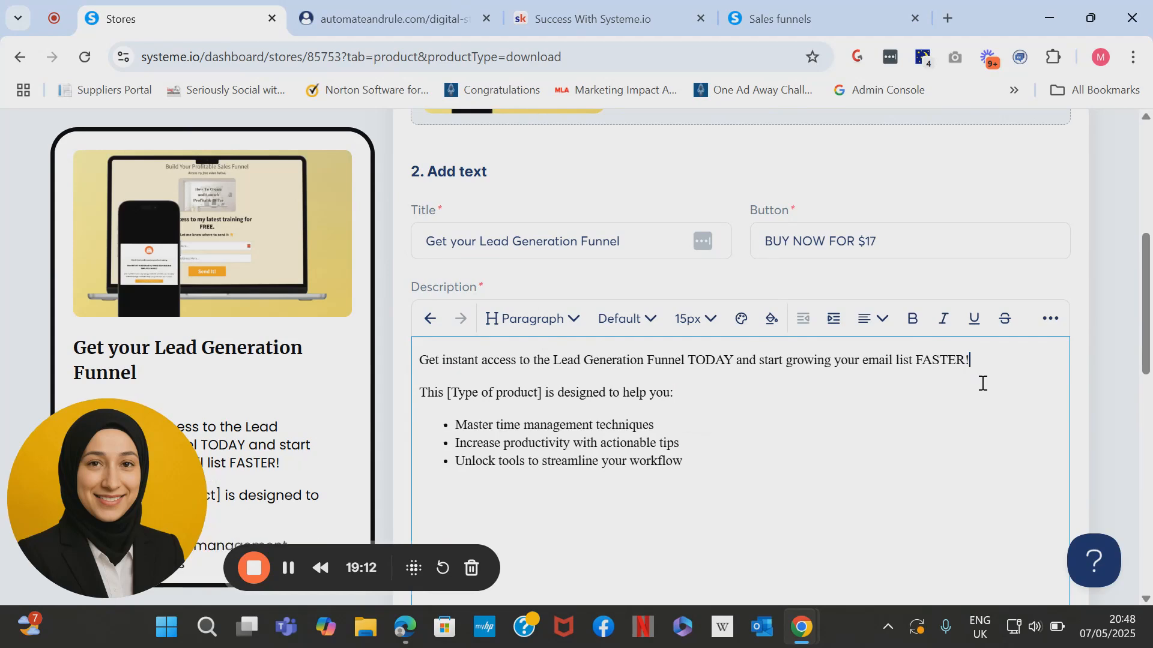
pyautogui.moveTo(542, 390); pyautogui.dragTo(448, 390)
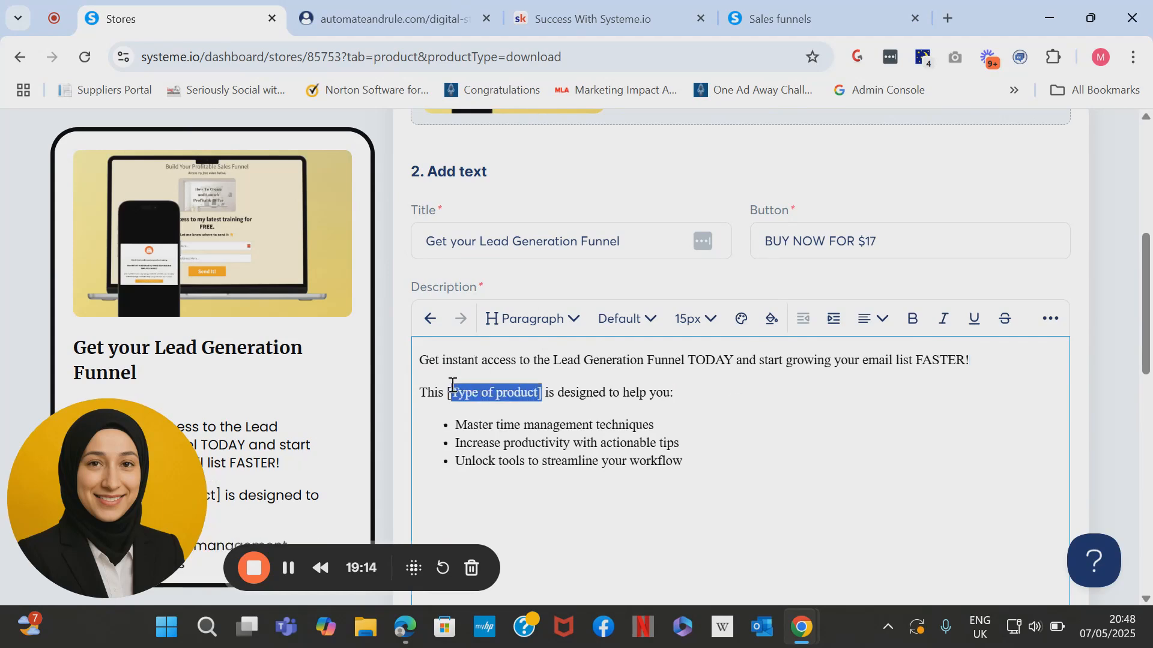
pyautogui.write('S')
pyautogui.write('IMPLE FUNNE')
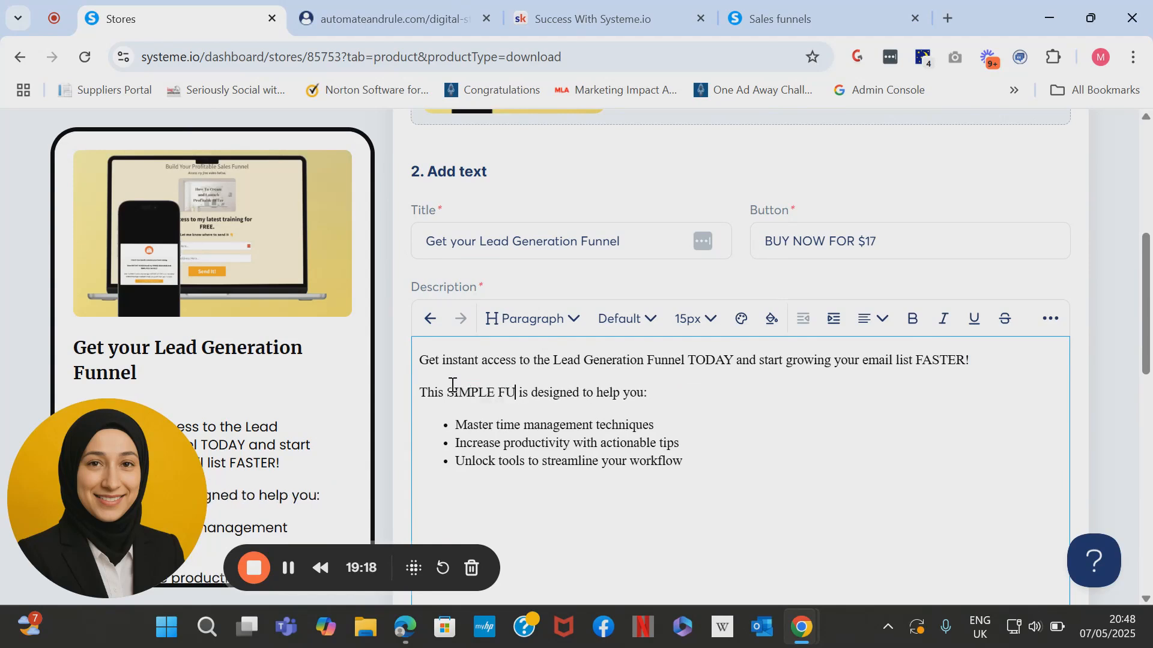
pyautogui.write('L')
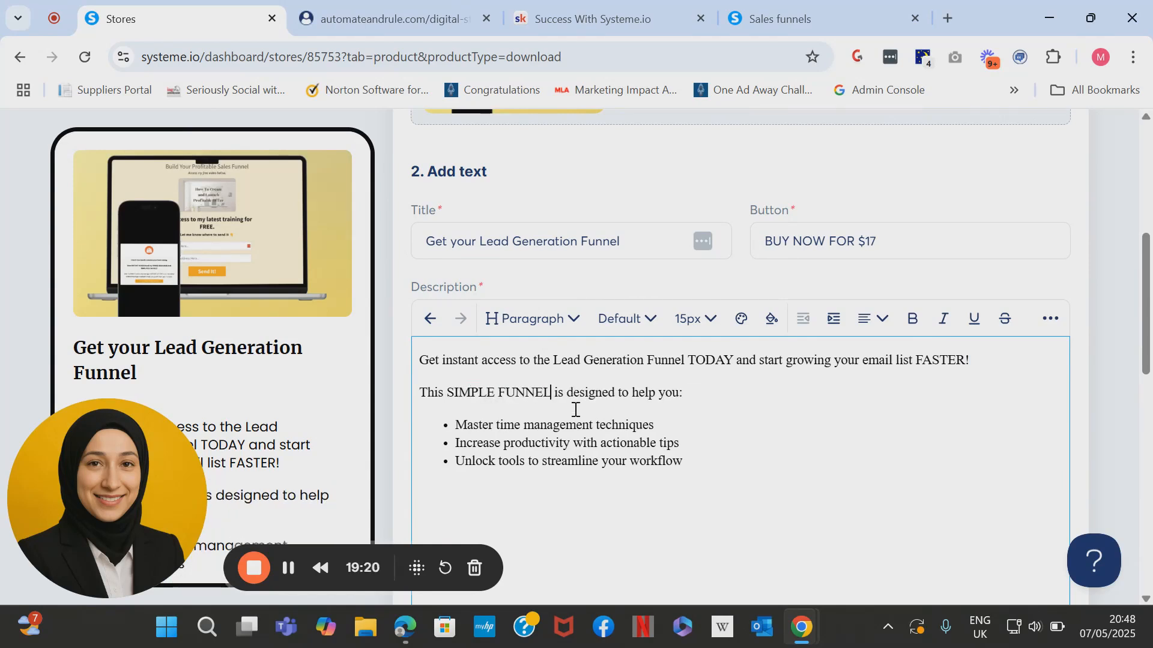
# Rewrite the bullets as 'Build Trust and Relationship', 'Increase Conversions' and 'Grow Your Email List with potential buyers'.
pyautogui.moveTo(661, 427); pyautogui.dragTo(454, 428)
pyautogui.write('Build Trust and Re')
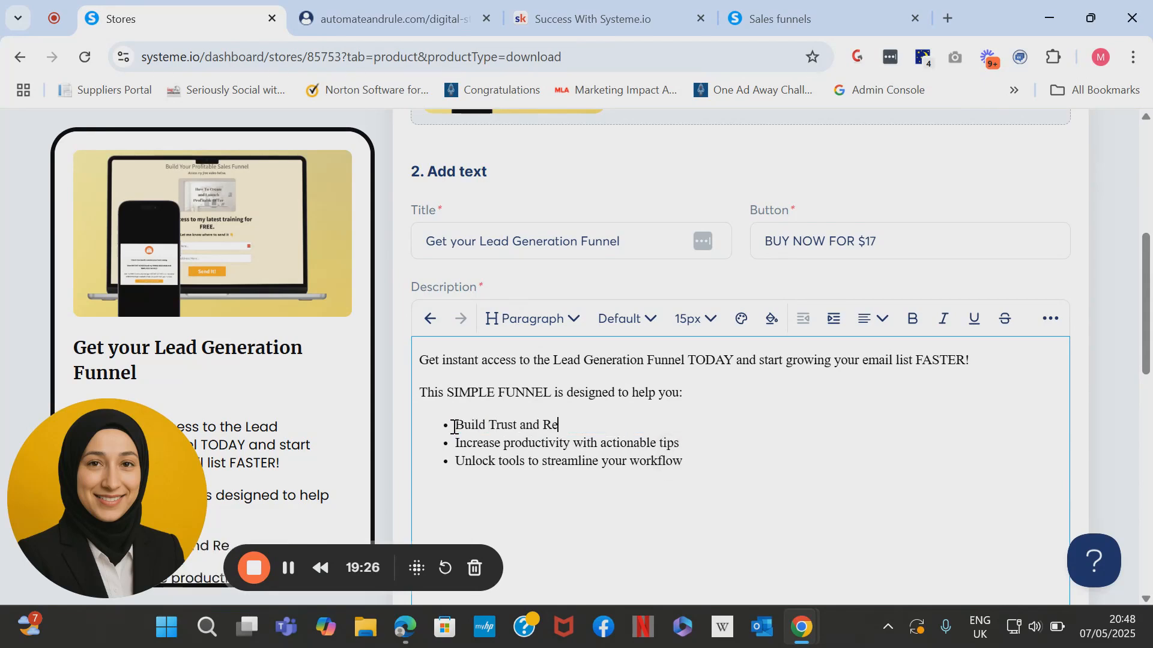
pyautogui.write('latiosnhiip')
pyautogui.press('BackSpace')
pyautogui.press('BackSpace')
pyautogui.press('BackSpace')
pyautogui.press('BackSpace')
pyautogui.press('BackSpace')
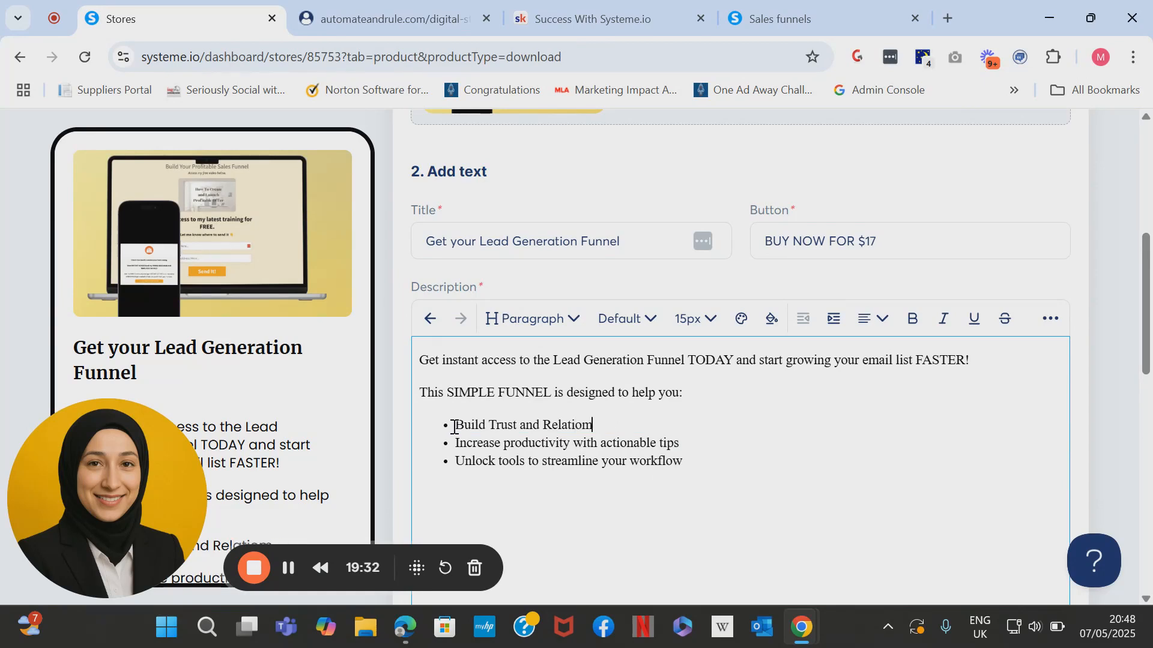
pyautogui.write('nship')
pyautogui.moveTo(710, 443); pyautogui.dragTo(466, 444)
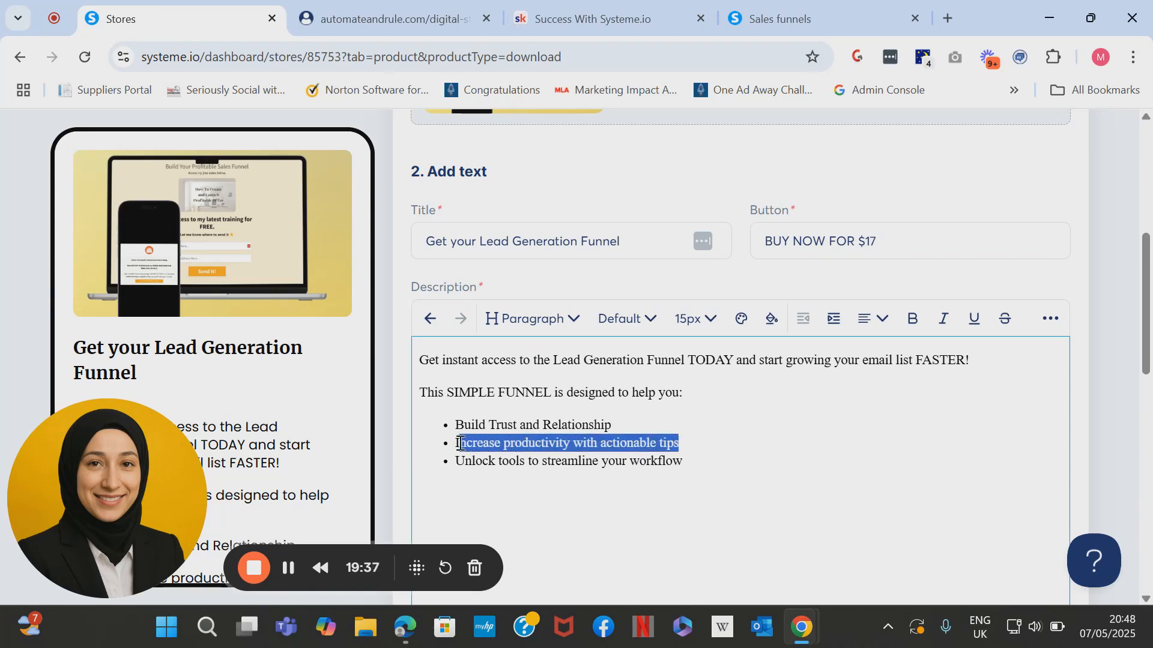
pyautogui.press('BackSpace')
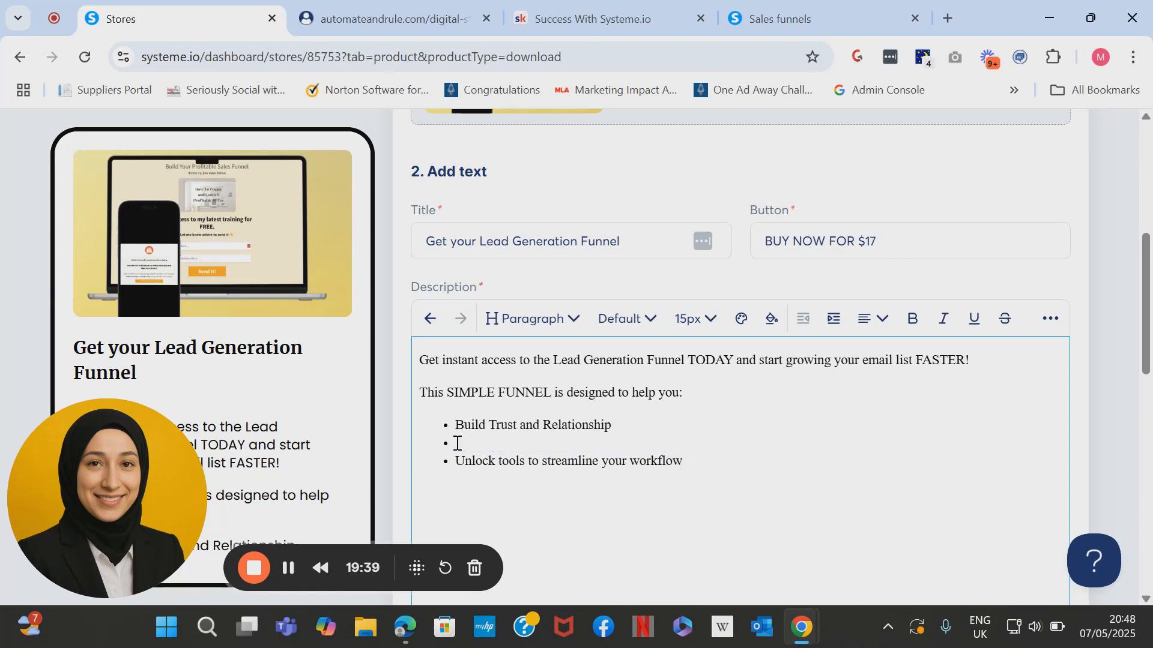
pyautogui.write('Increase Conversions')
pyautogui.moveTo(702, 465); pyautogui.dragTo(449, 466)
pyautogui.write('Grwo')
pyautogui.press('BackSpace')
pyautogui.write('ow Y')
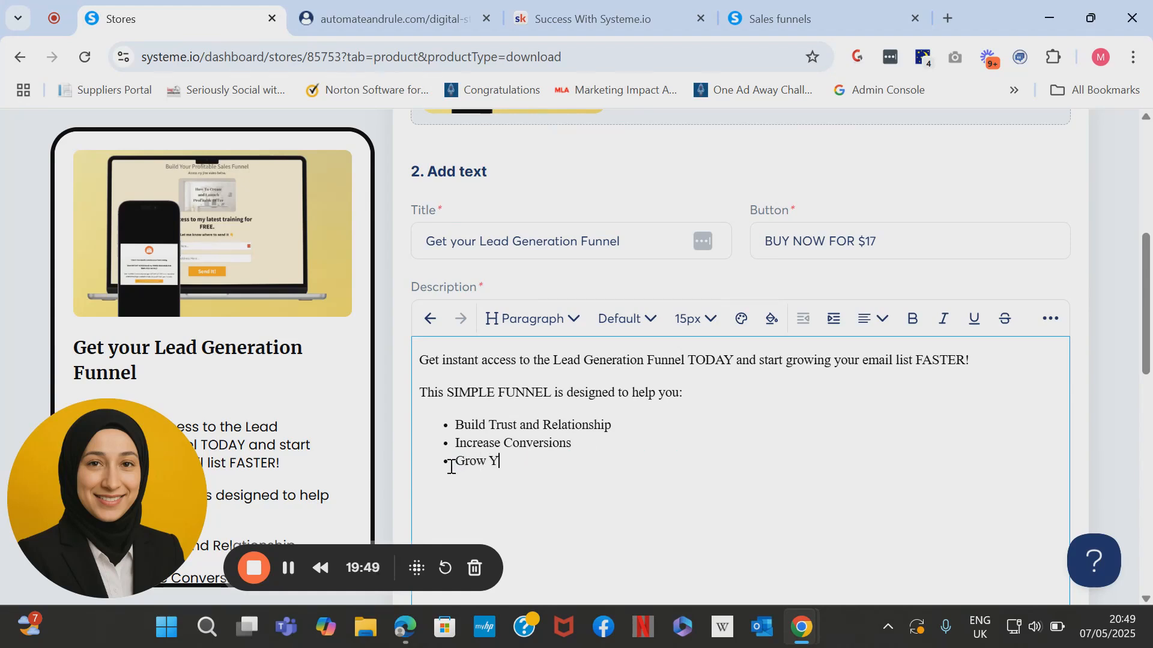
pyautogui.write('our Email List with')
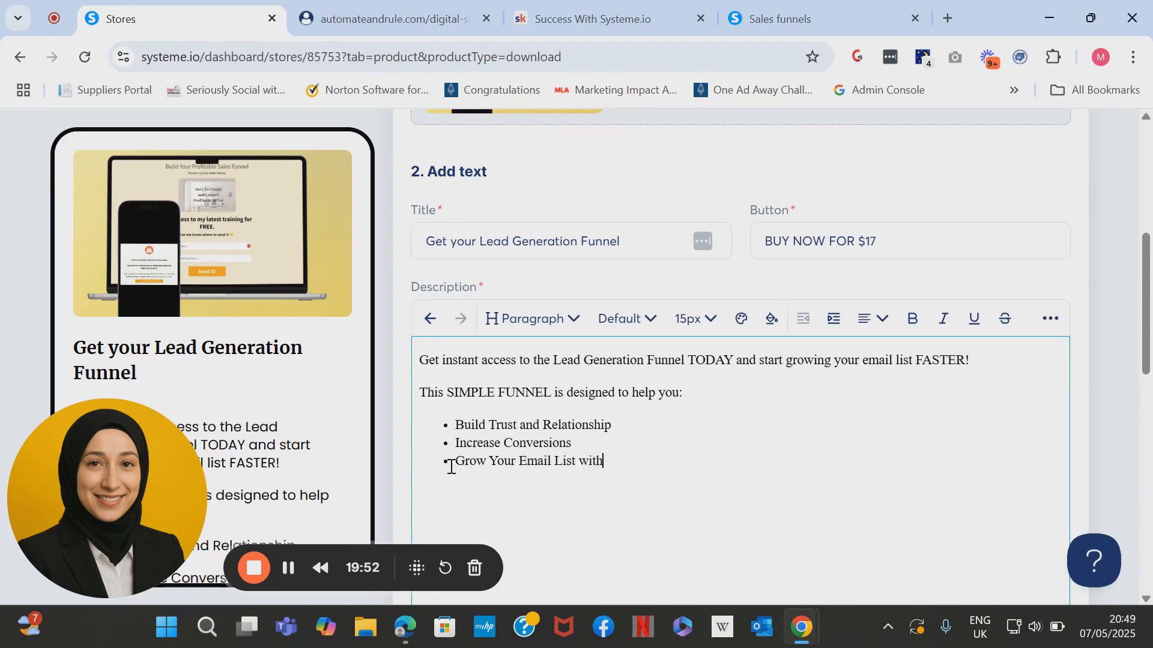
pyautogui.write(' potential buyers')
pyautogui.scroll(-2, 451, 467)
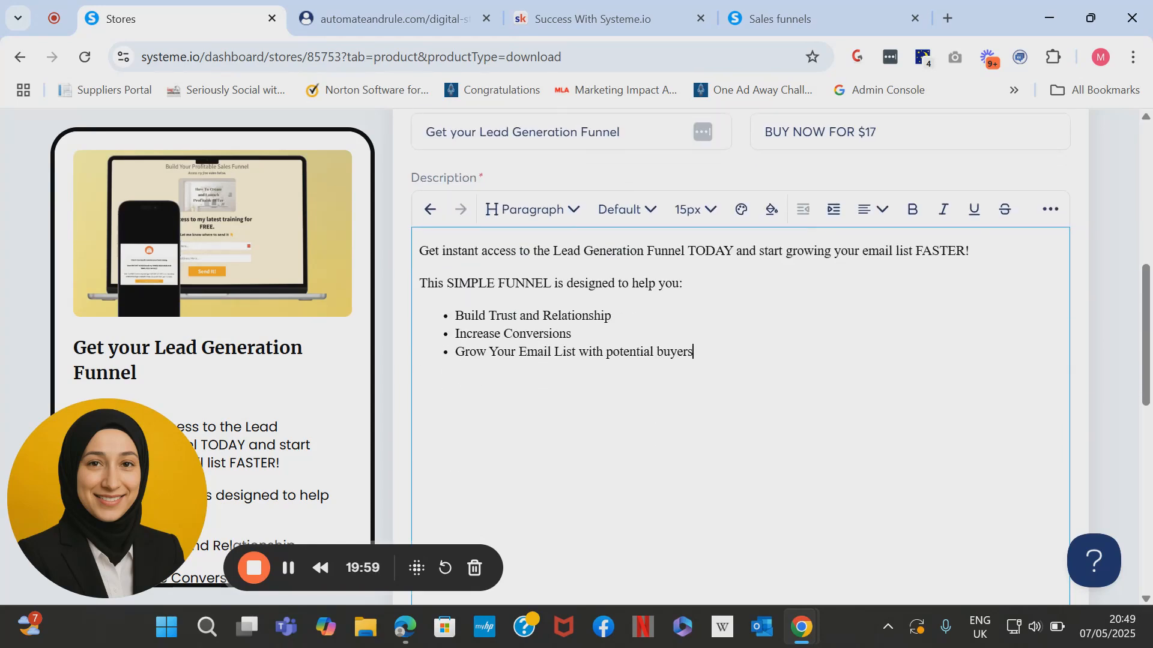
pyautogui.moveTo(459, 315); pyautogui.dragTo(769, 396)
pyautogui.click(770, 395)
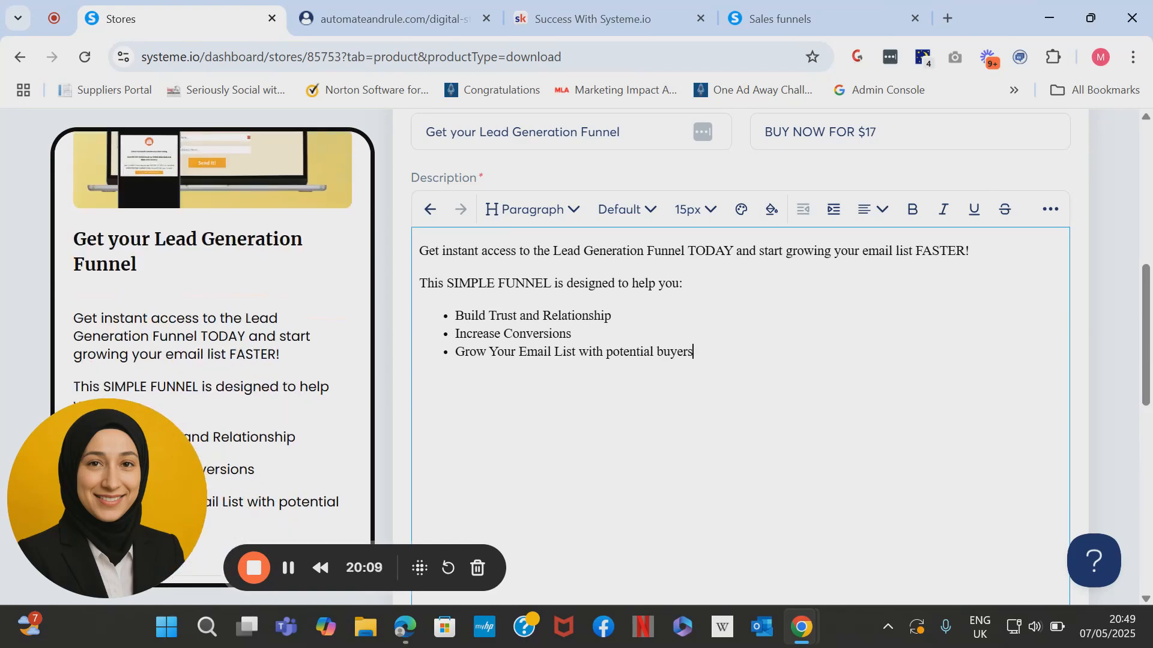
pyautogui.moveTo(152, 434); pyautogui.dragTo(684, 409)
pyautogui.scroll(6, 661, 420)
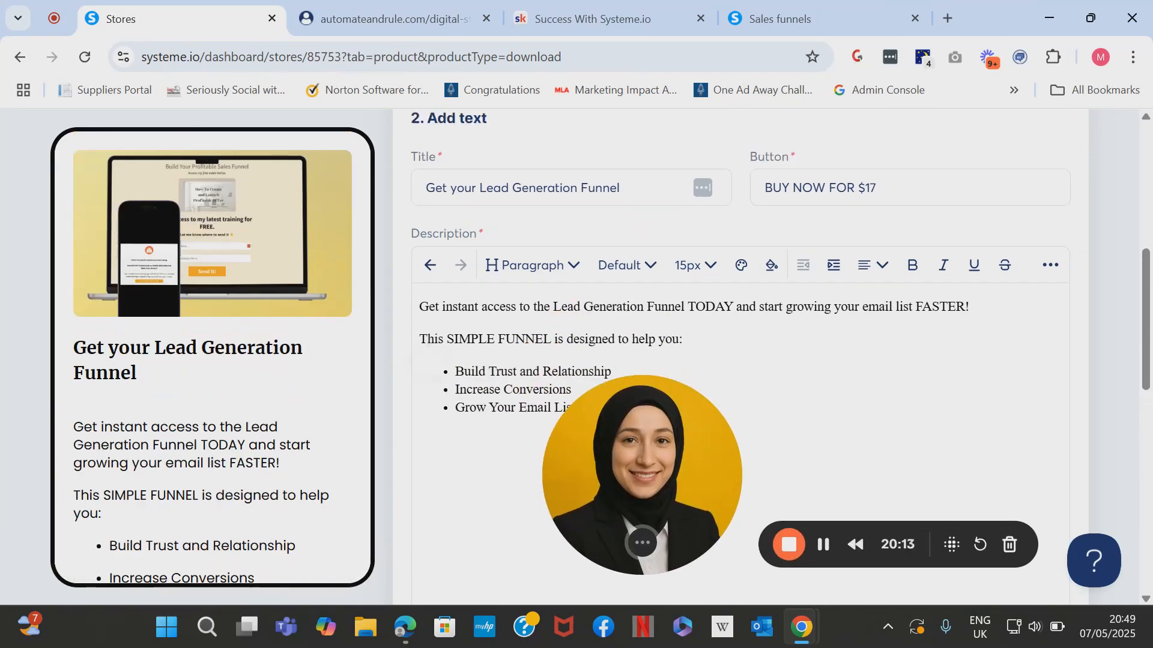
pyautogui.scroll(1, 661, 420)
pyautogui.scroll(-4, 213, 384)
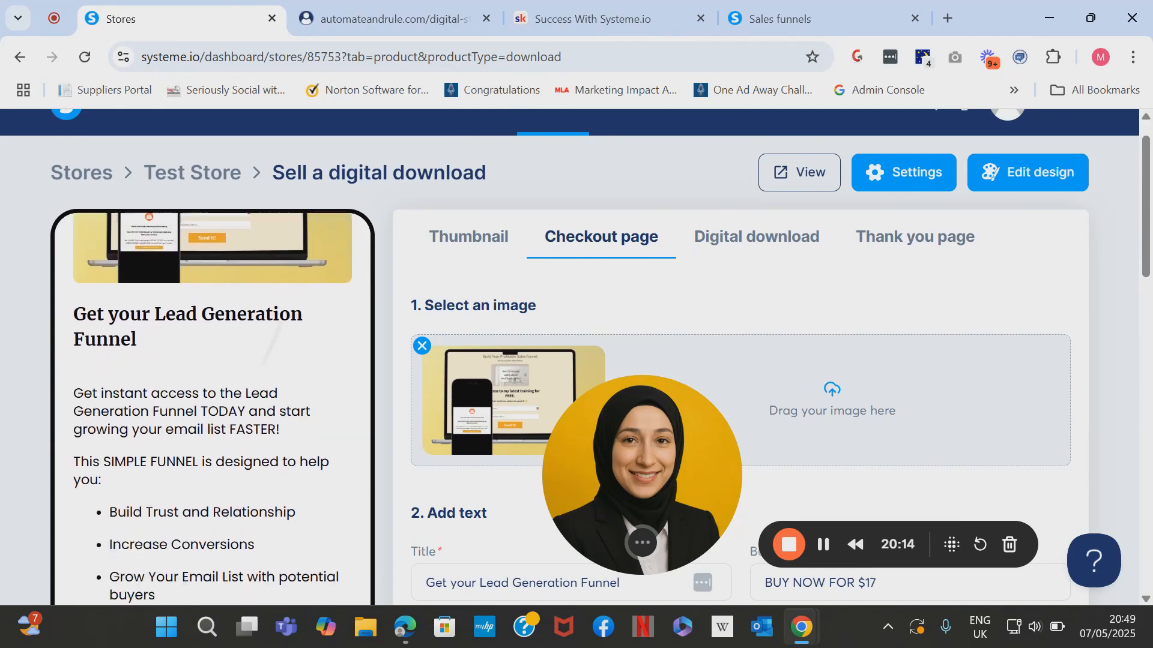
pyautogui.scroll(-1, 213, 384)
pyautogui.scroll(-5, 661, 390)
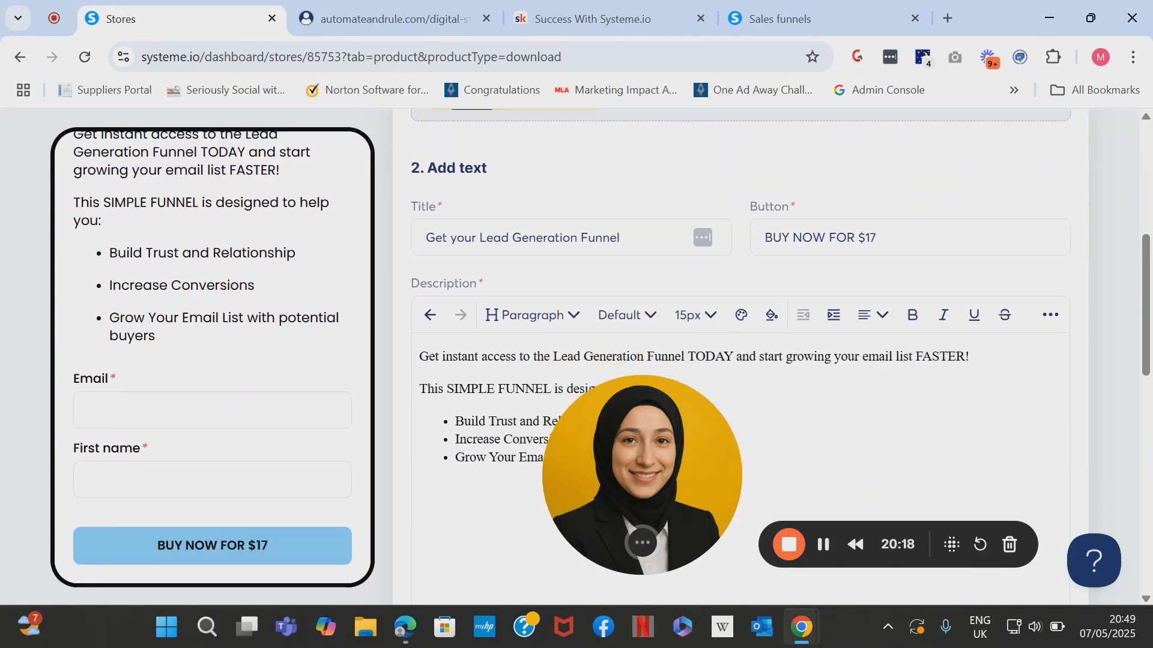
pyautogui.scroll(-1, 661, 390)
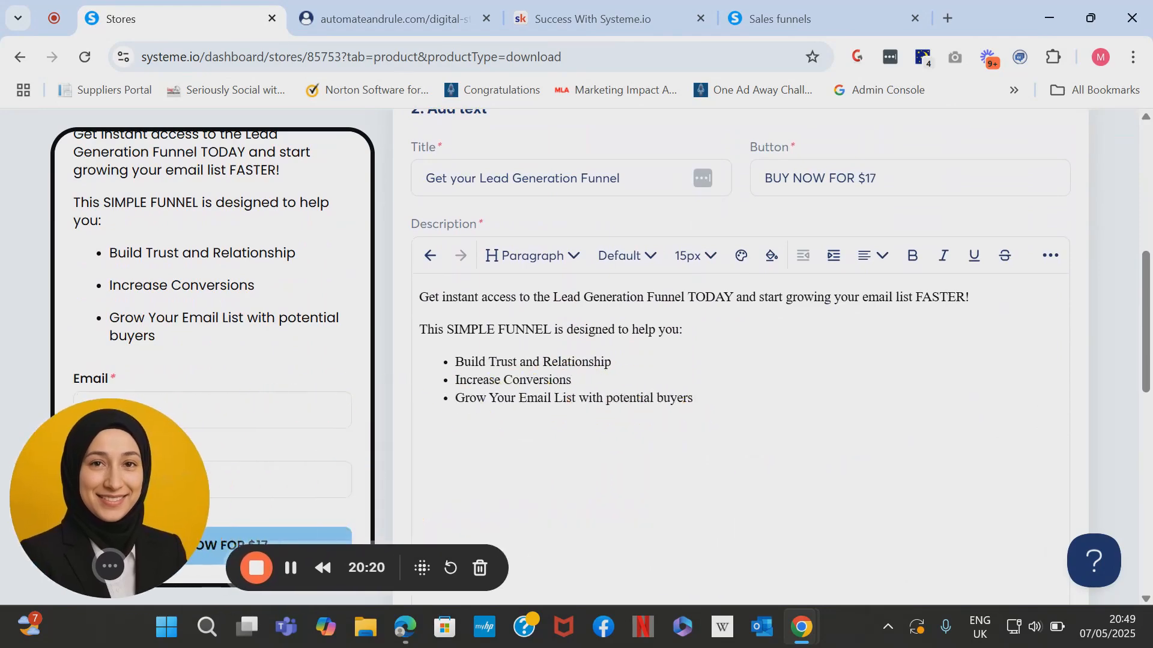
pyautogui.scroll(-3, 660, 361)
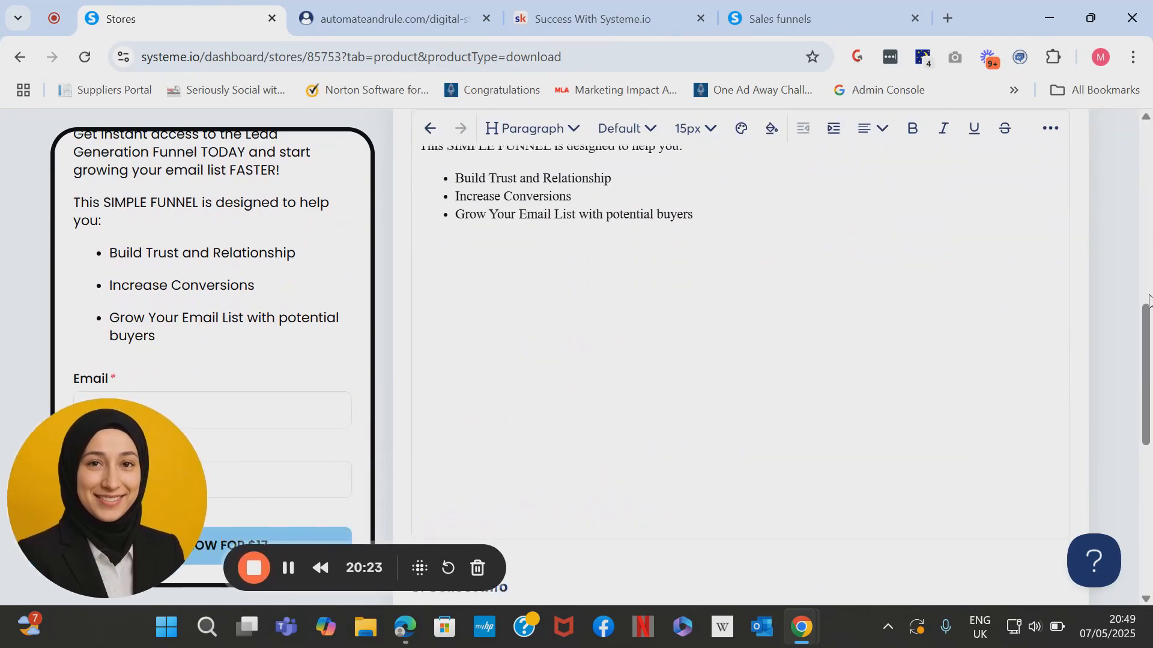
pyautogui.moveTo(1148, 339); pyautogui.dragTo(1149, 458)
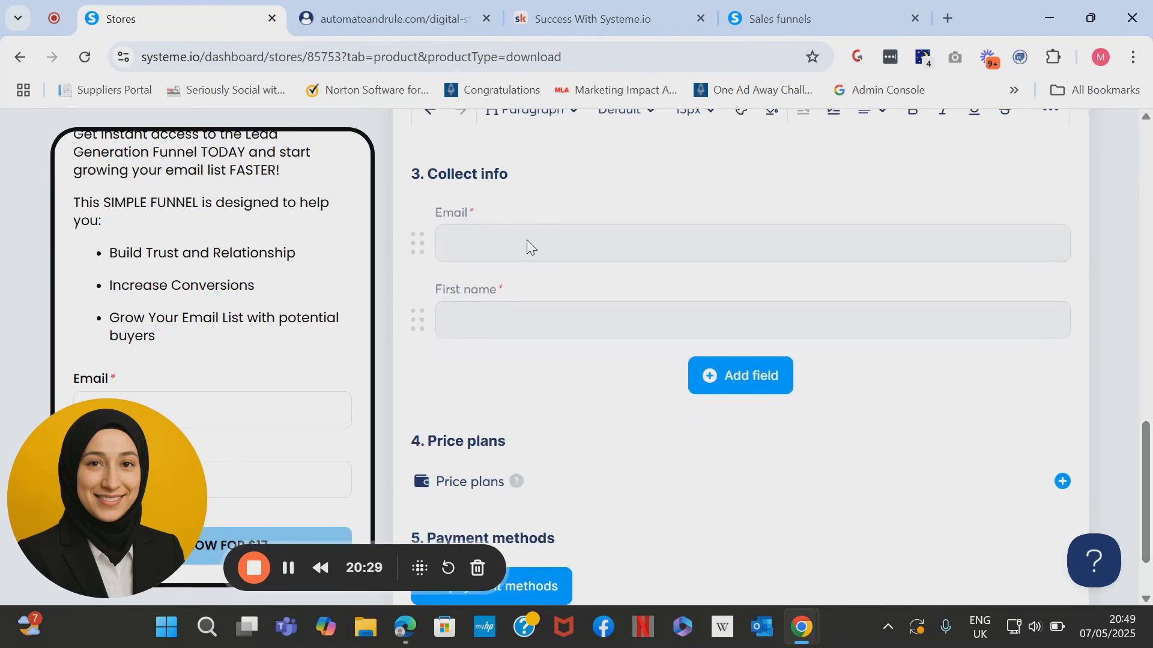
pyautogui.click(753, 375)
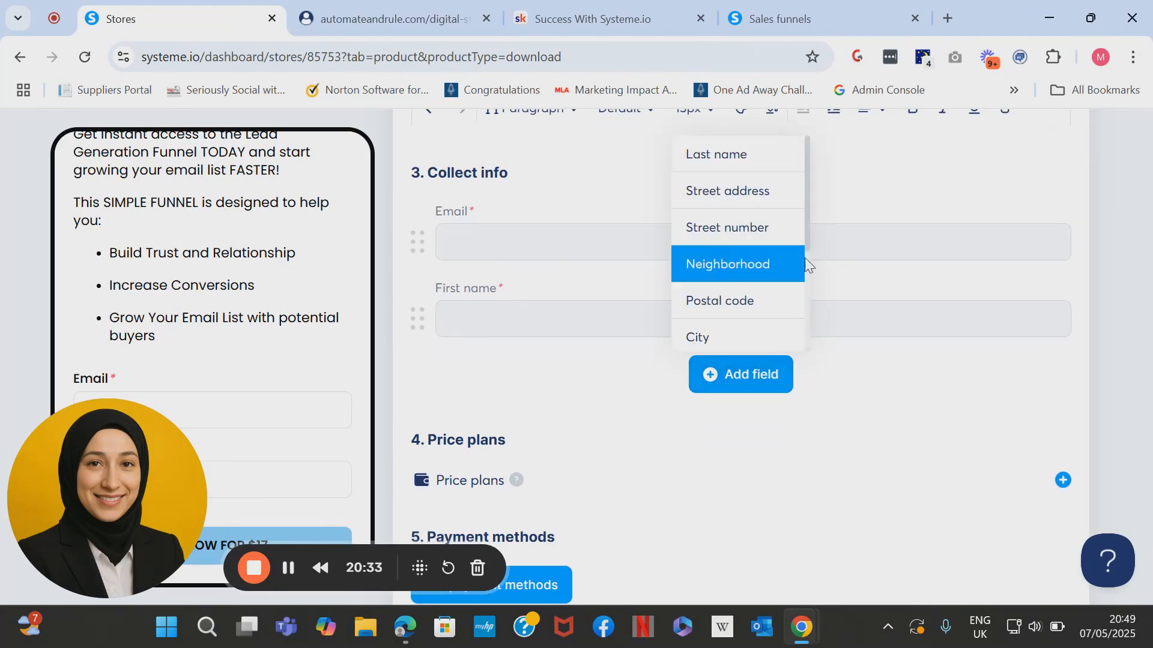
pyautogui.scroll(-1, 890, 445)
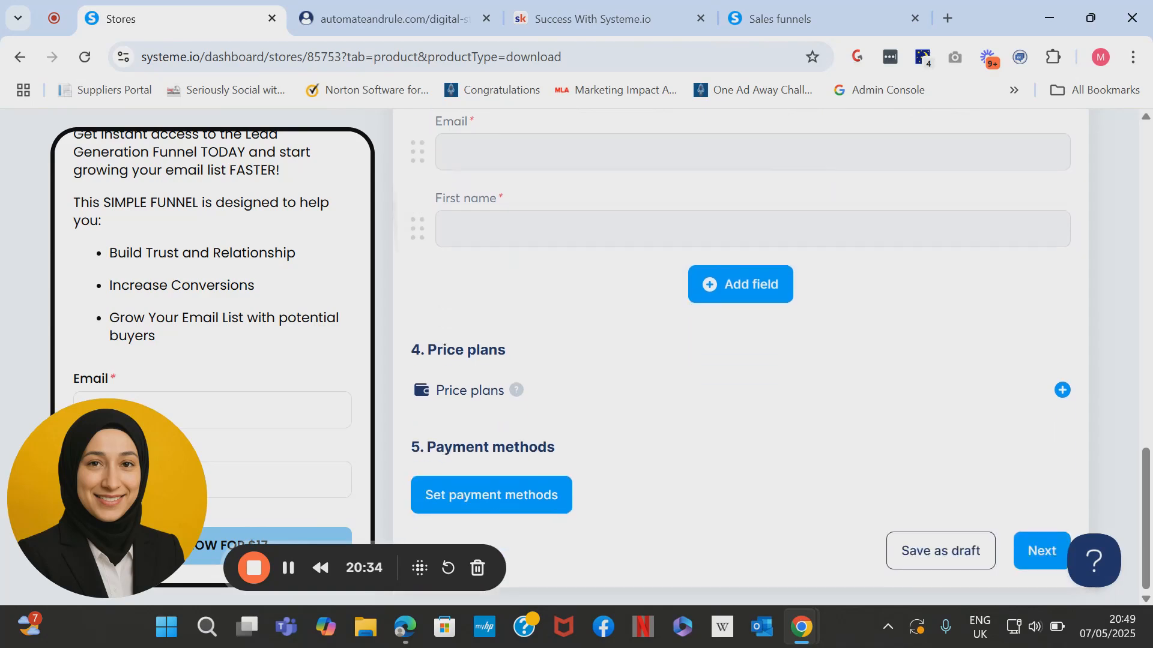
# Create a new price plan named 'Lead Gen Funnel $17' in the order form, dashboard and statement descriptor fields.
pyautogui.click(1061, 393)
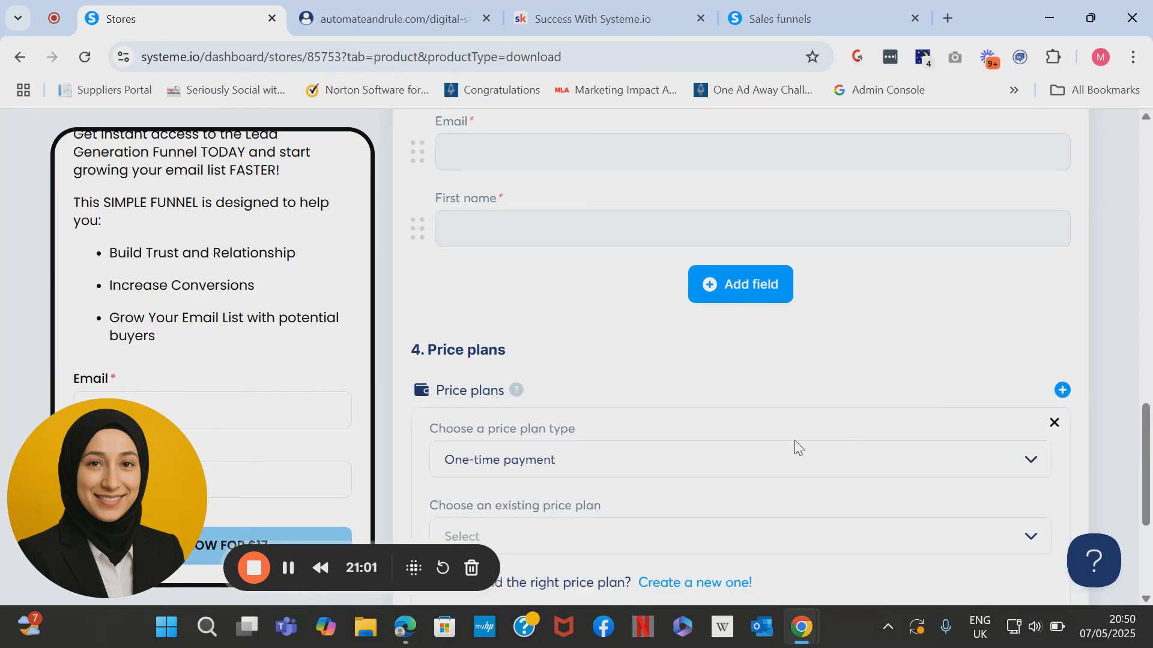
pyautogui.scroll(-2, 794, 440)
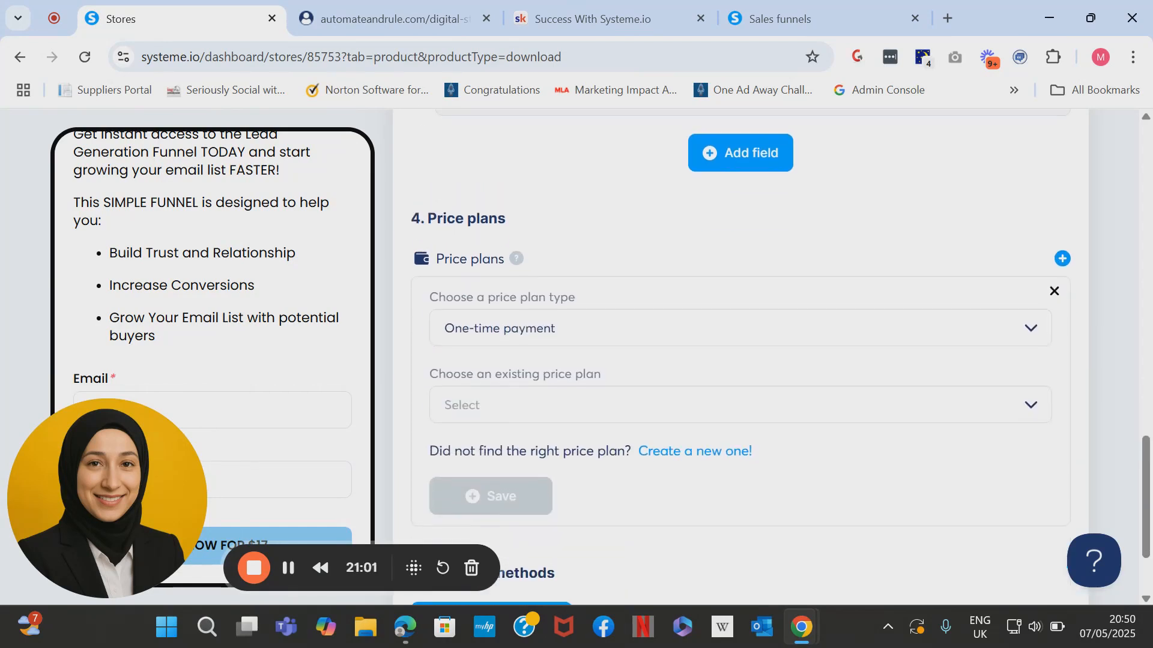
pyautogui.click(697, 450)
pyautogui.click(598, 311)
pyautogui.write('Lead Gen ')
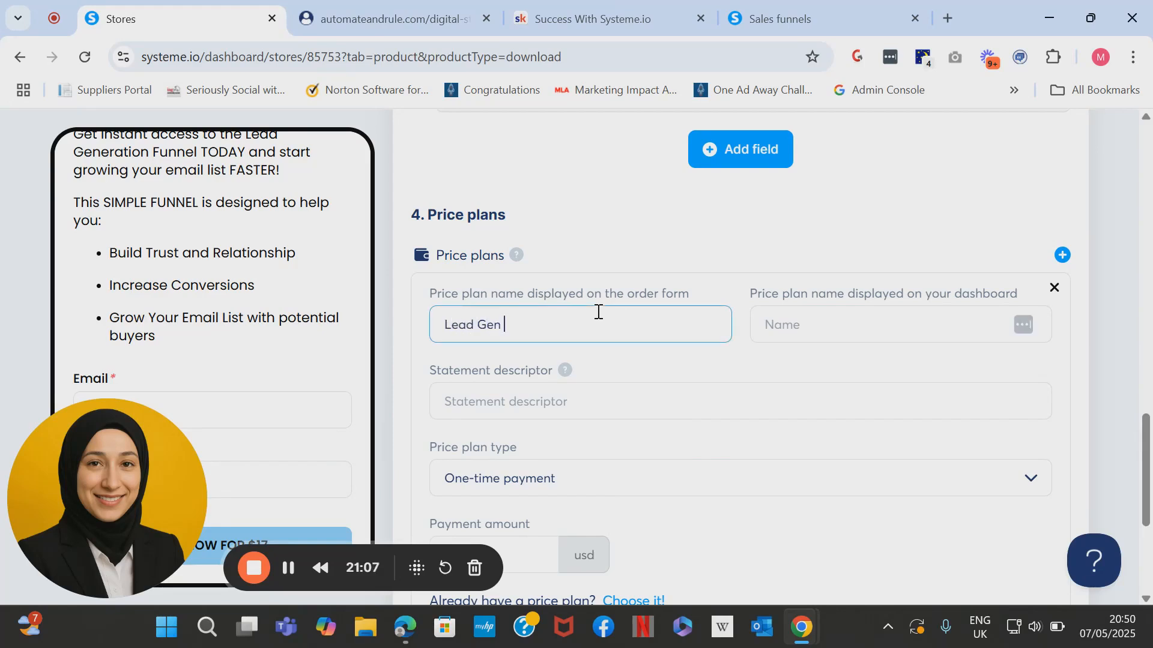
pyautogui.write('Funnel $17')
pyautogui.moveTo(597, 322); pyautogui.dragTo(432, 324)
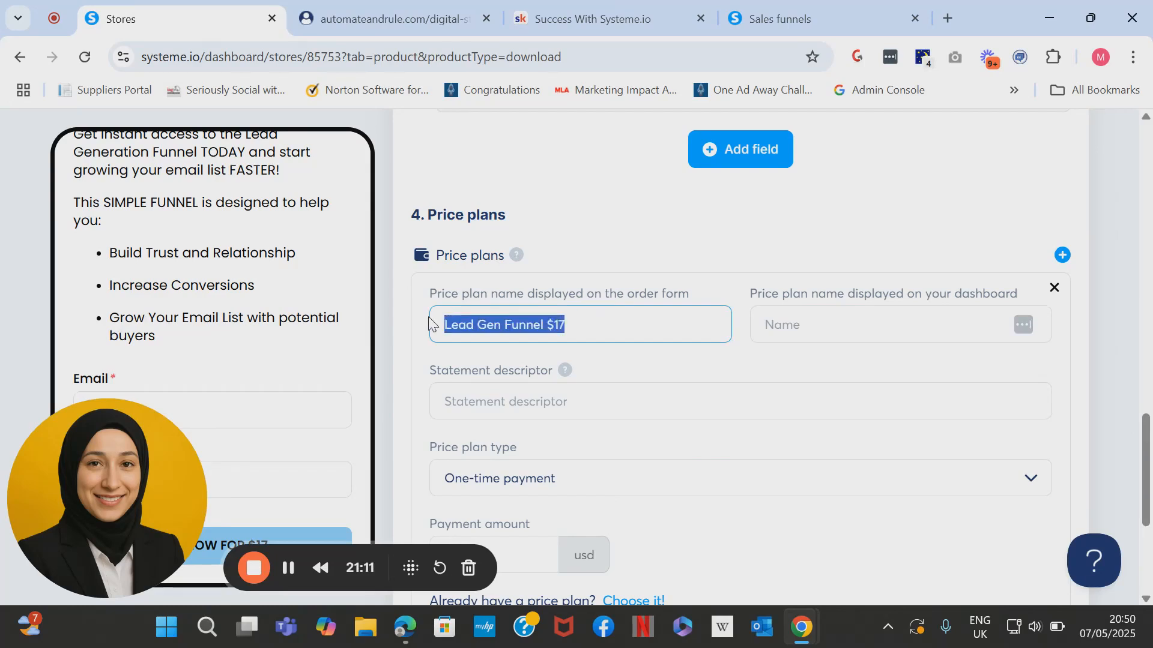
pyautogui.hotkey('ctrl', 'c')
pyautogui.click(921, 312)
pyautogui.hotkey('ctrl', 'v')
pyautogui.click(737, 394)
pyautogui.hotkey('ctrl', 'v')
# Make it a one-time payment of 17 USD and save the plan.
pyautogui.scroll(-2, 737, 395)
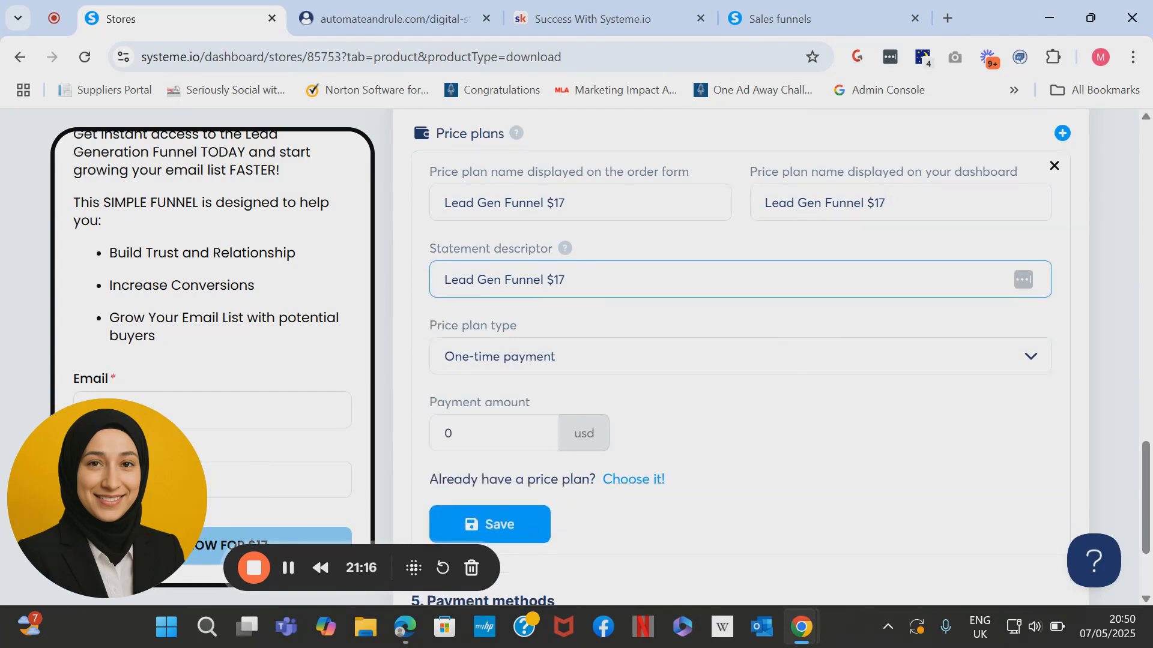
pyautogui.click(622, 358)
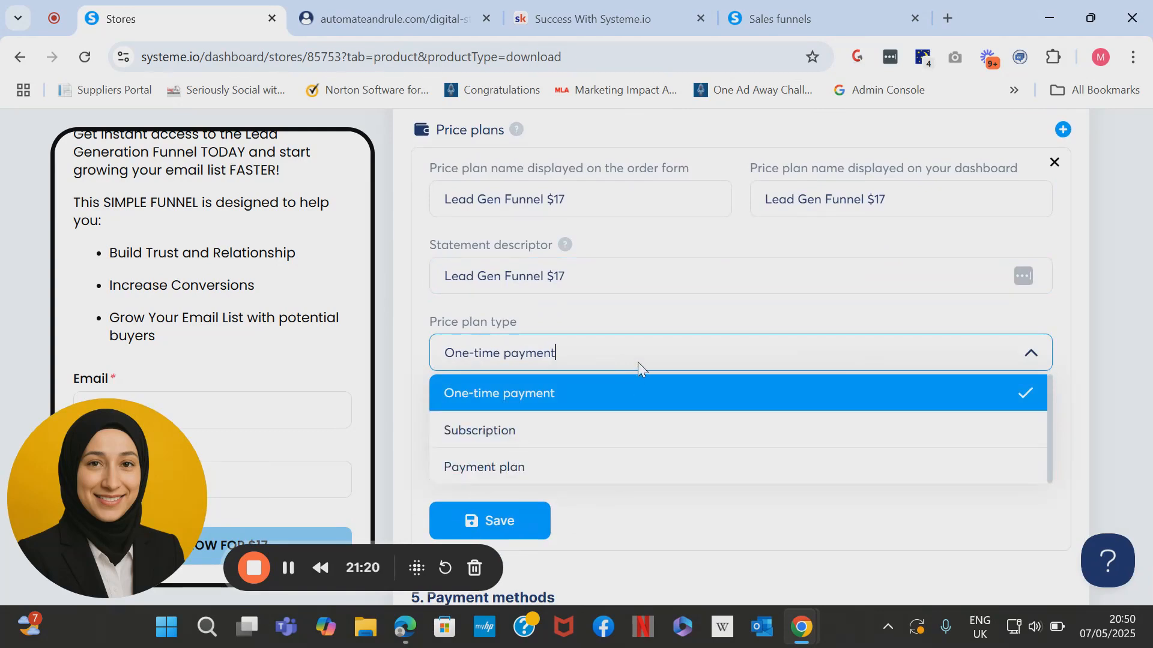
pyautogui.click(634, 397)
pyautogui.click(515, 438)
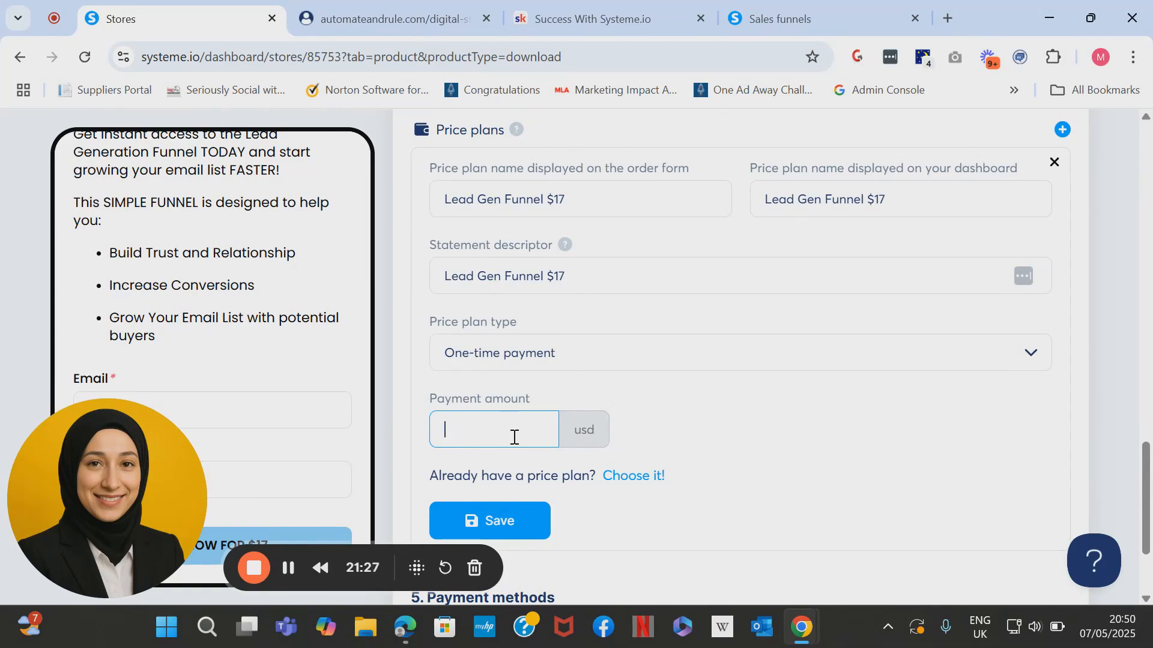
pyautogui.write('17')
pyautogui.scroll(-2, 515, 438)
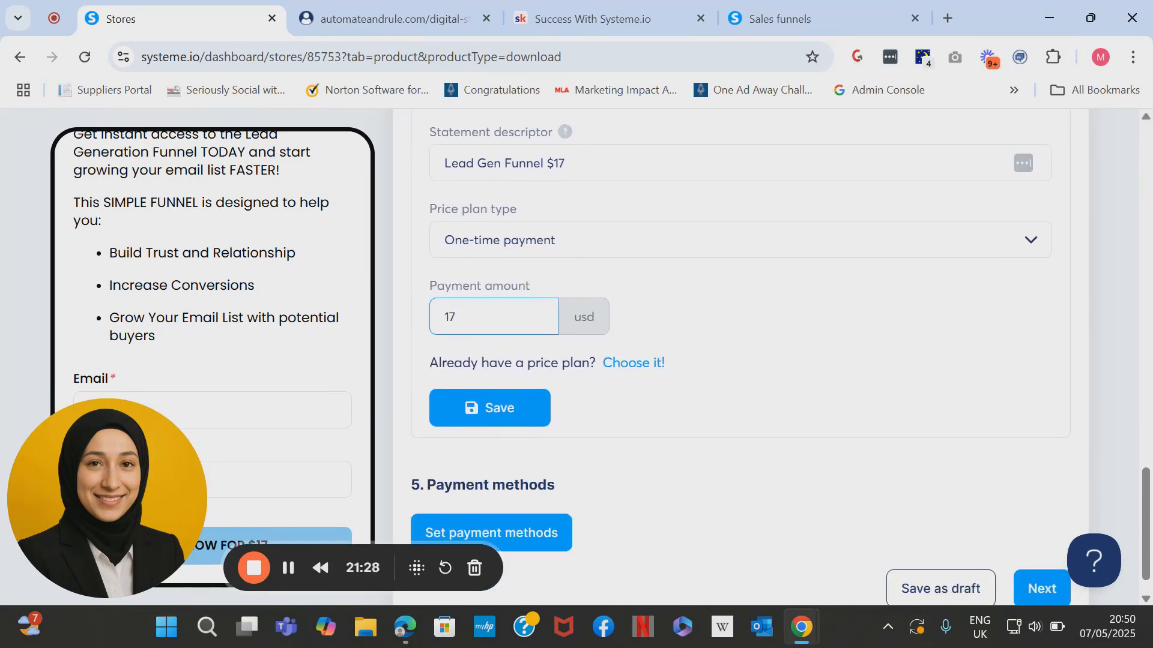
pyautogui.click(529, 406)
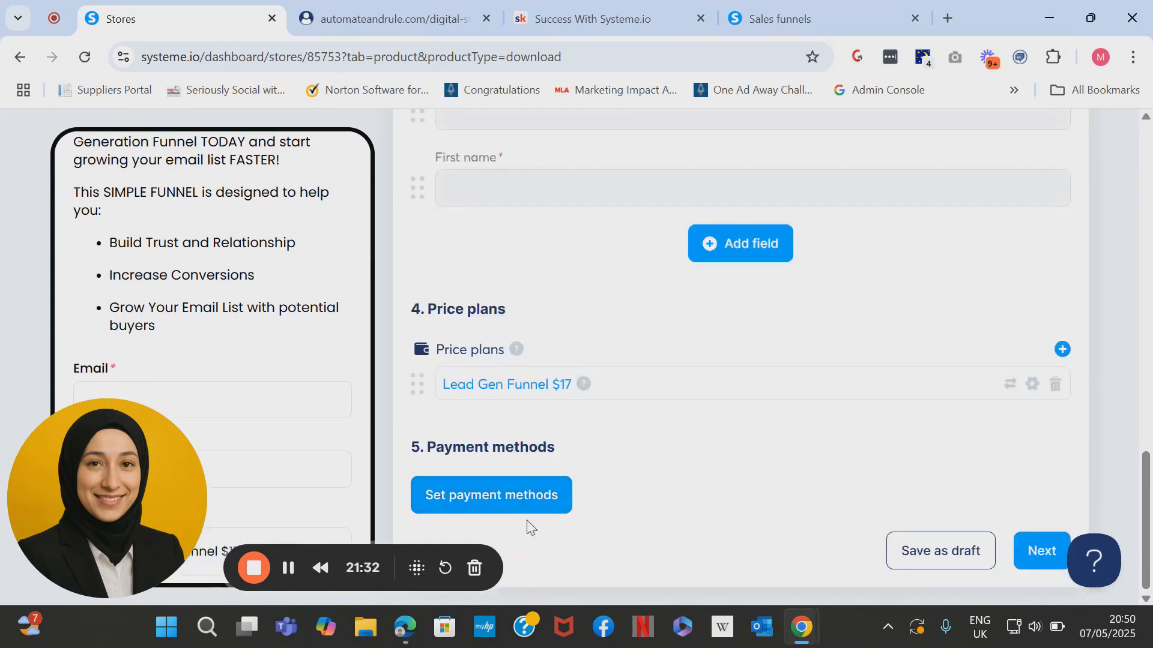
# Accept PayPal as a payment method, save it, and continue to the Digital download step.
pyautogui.click(526, 512)
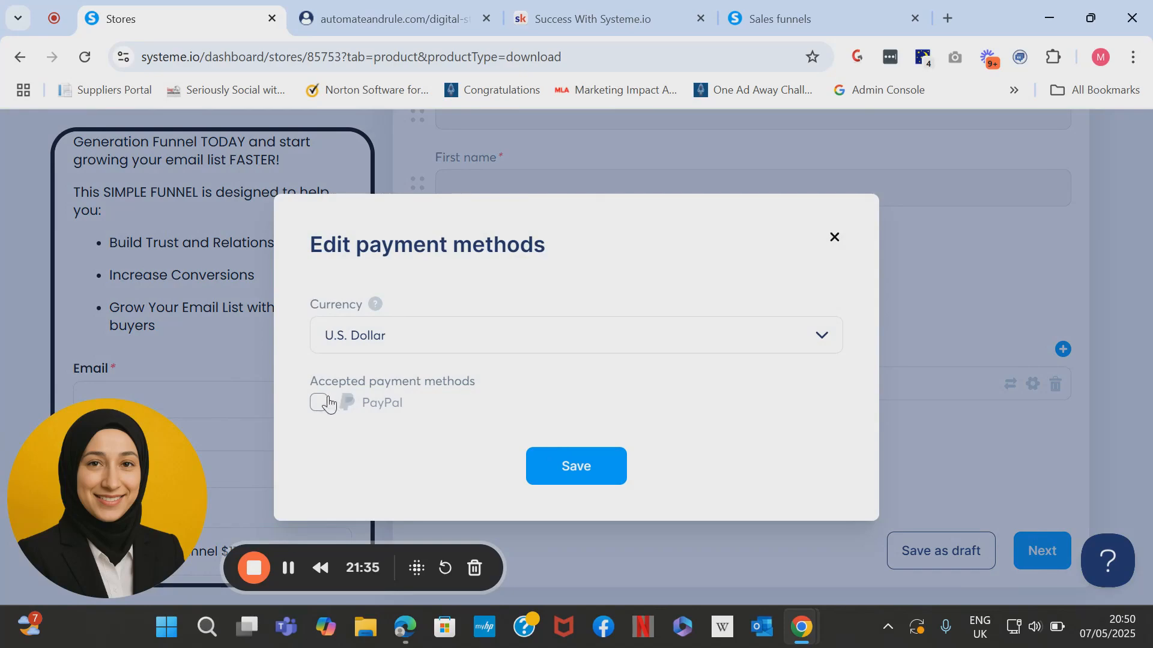
pyautogui.click(318, 402)
pyautogui.click(574, 469)
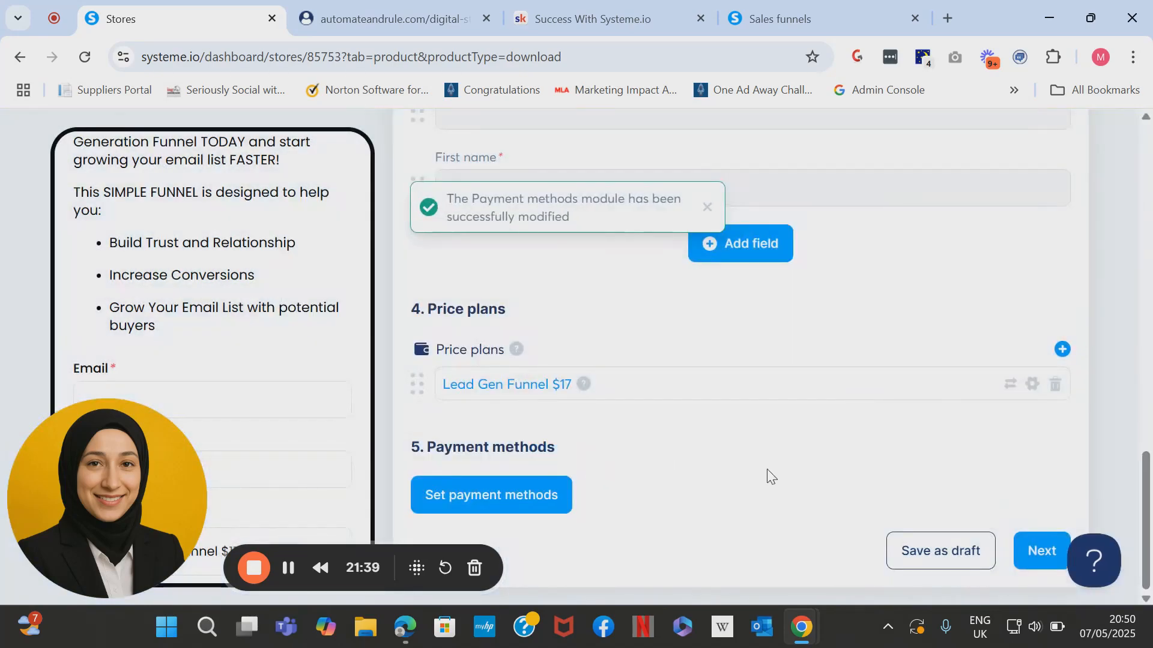
pyautogui.click(1056, 559)
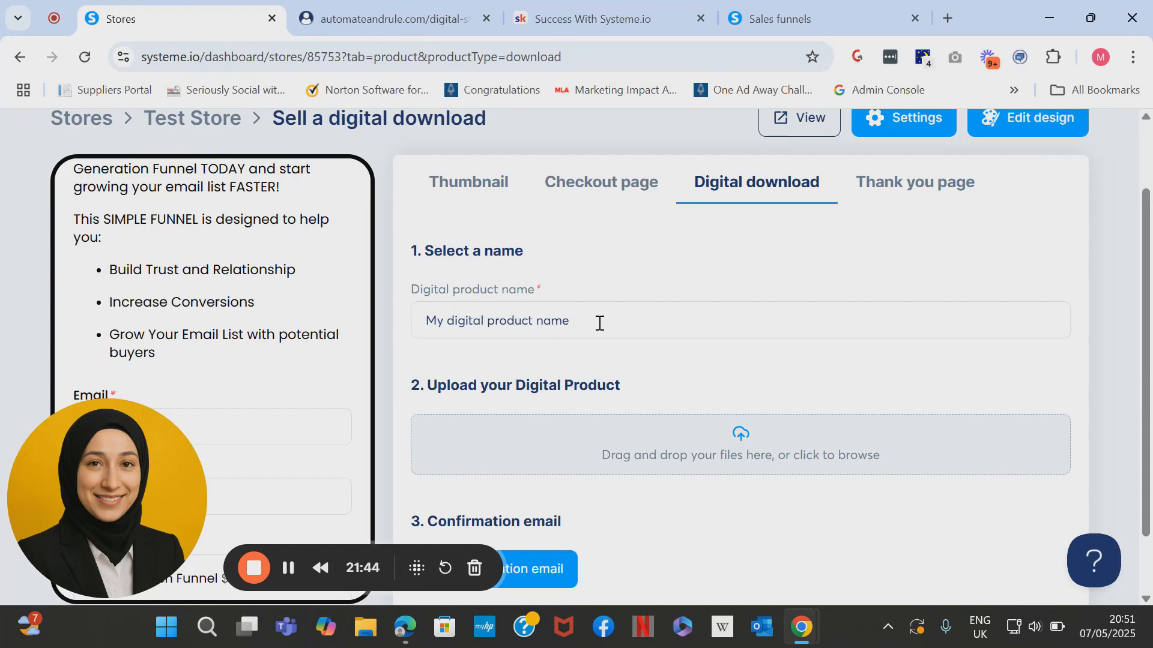
# Replace the placeholder digital product name with 'Lead Generation Funnels'.
pyautogui.moveTo(596, 322); pyautogui.dragTo(358, 333)
pyautogui.press('BackSpace')
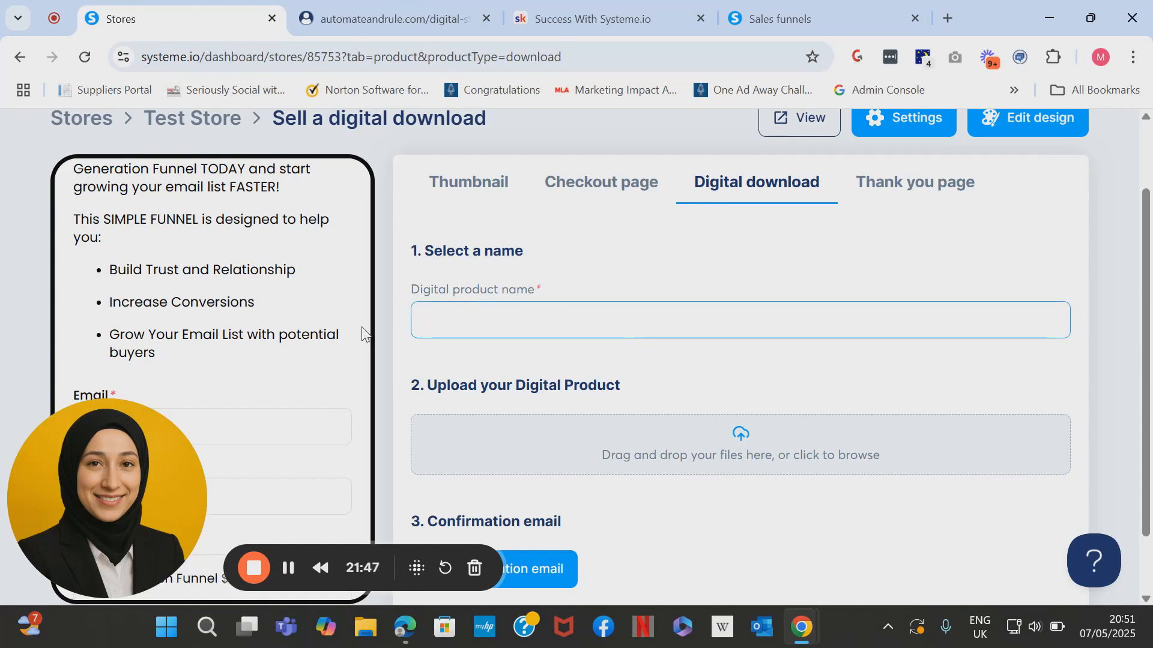
pyautogui.write('Lead Generation Funnels')
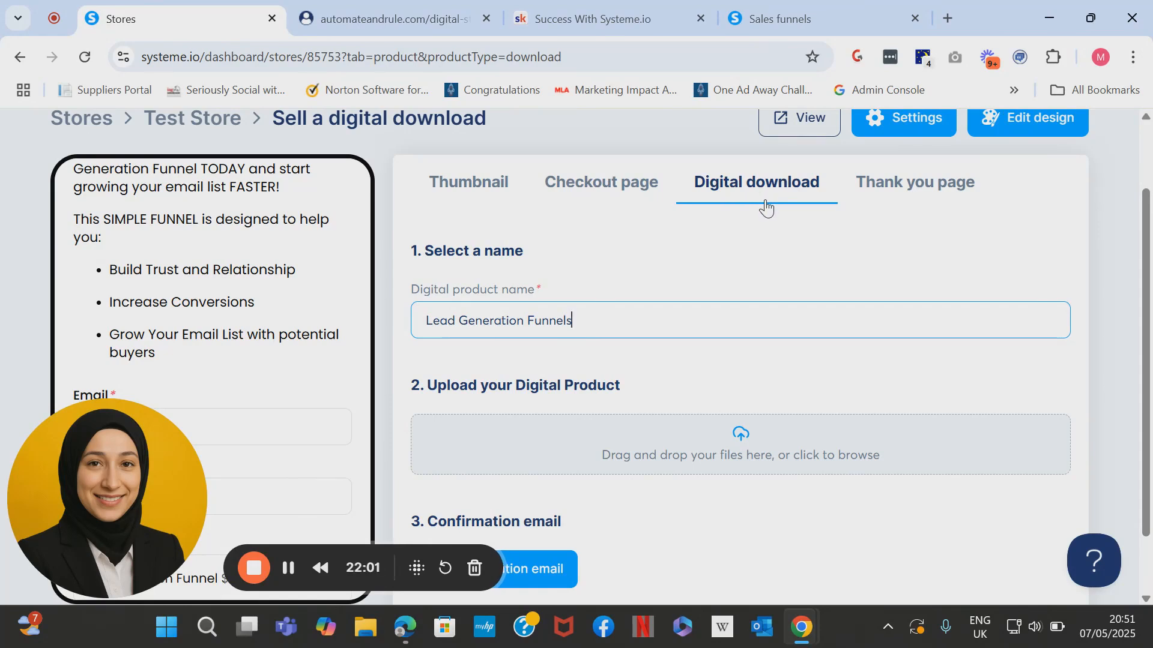
pyautogui.scroll(-1, 765, 207)
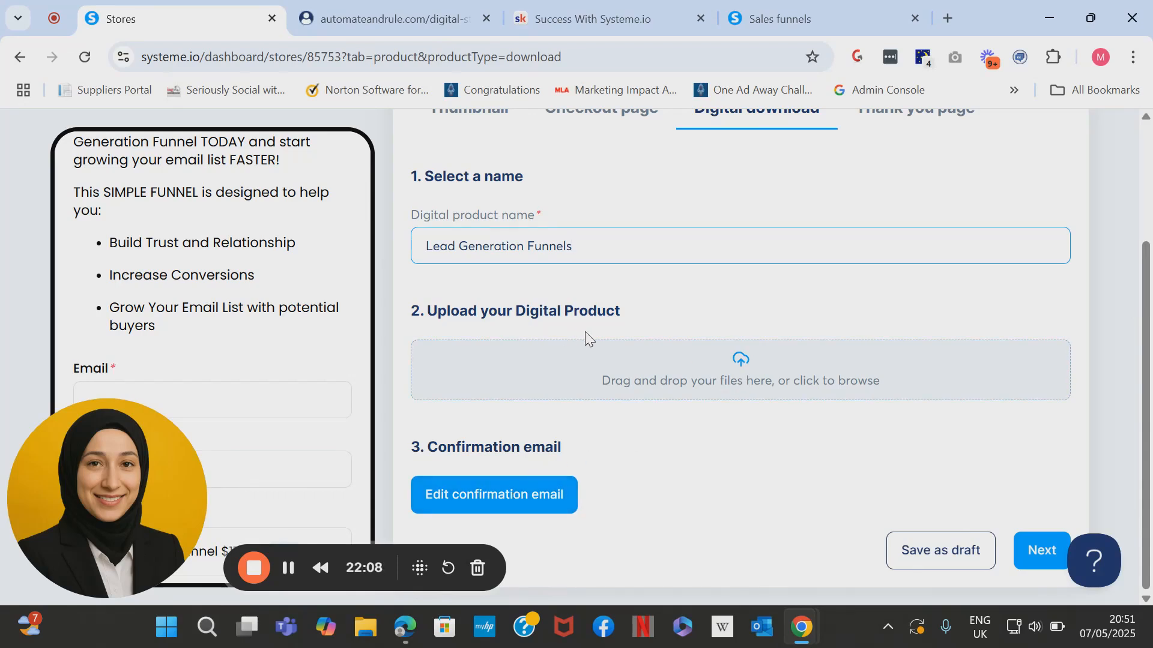
pyautogui.scroll(1, 585, 331)
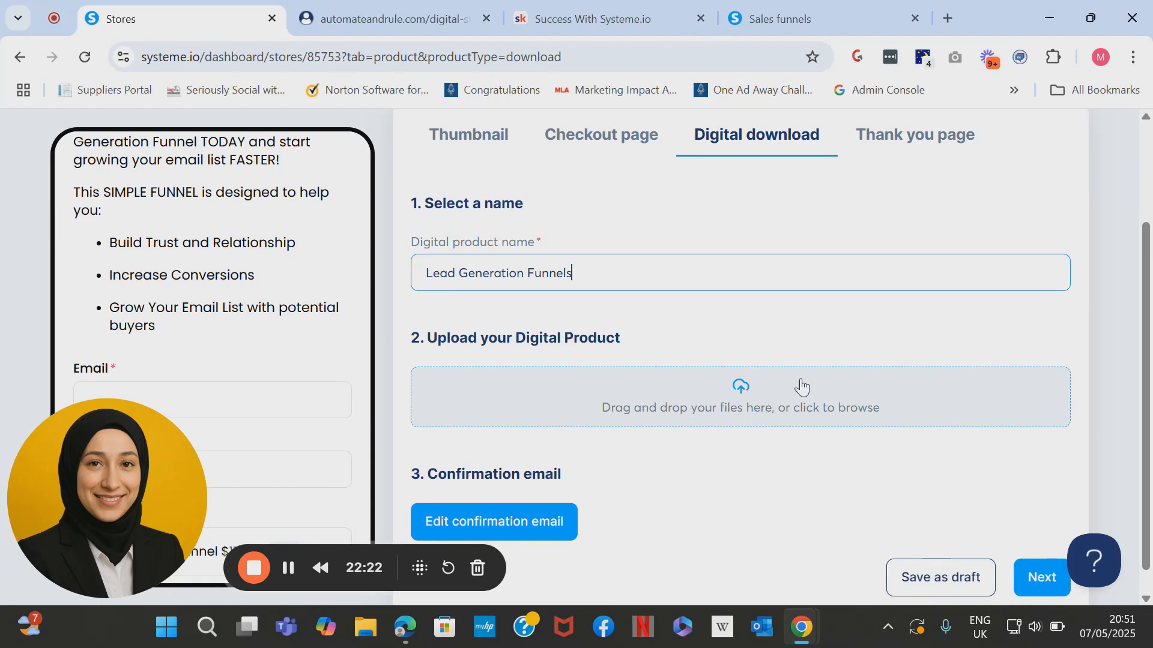
# Upload LeadGen_1_1.png as the product's downloadable file.
pyautogui.click(754, 418)
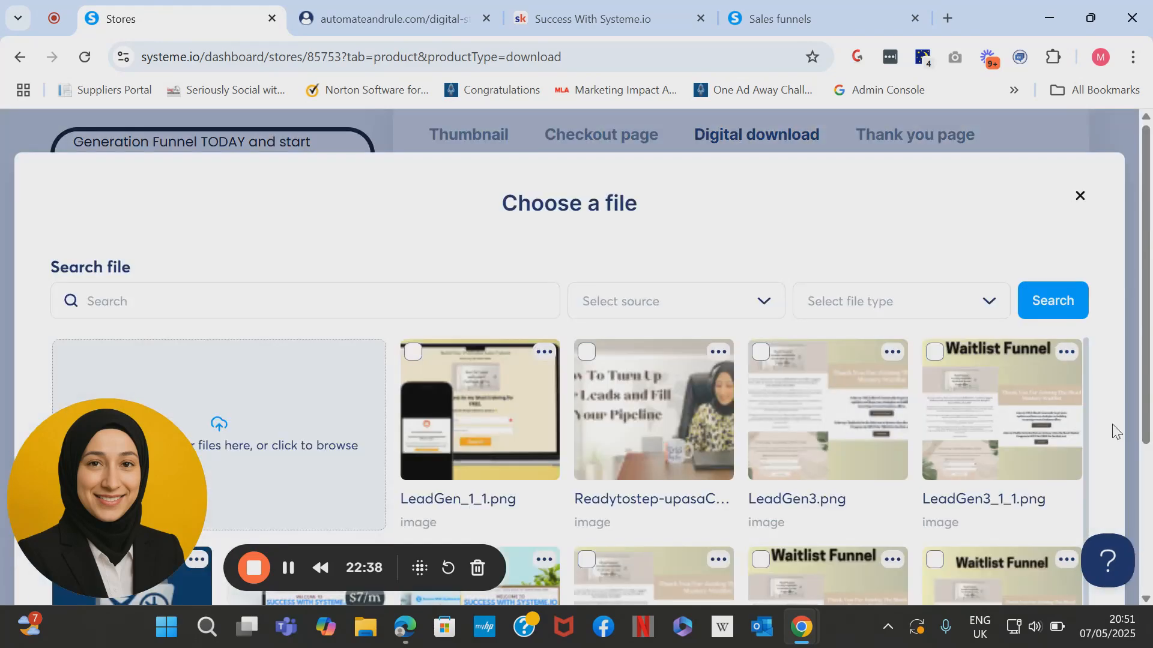
pyautogui.scroll(-2, 1112, 431)
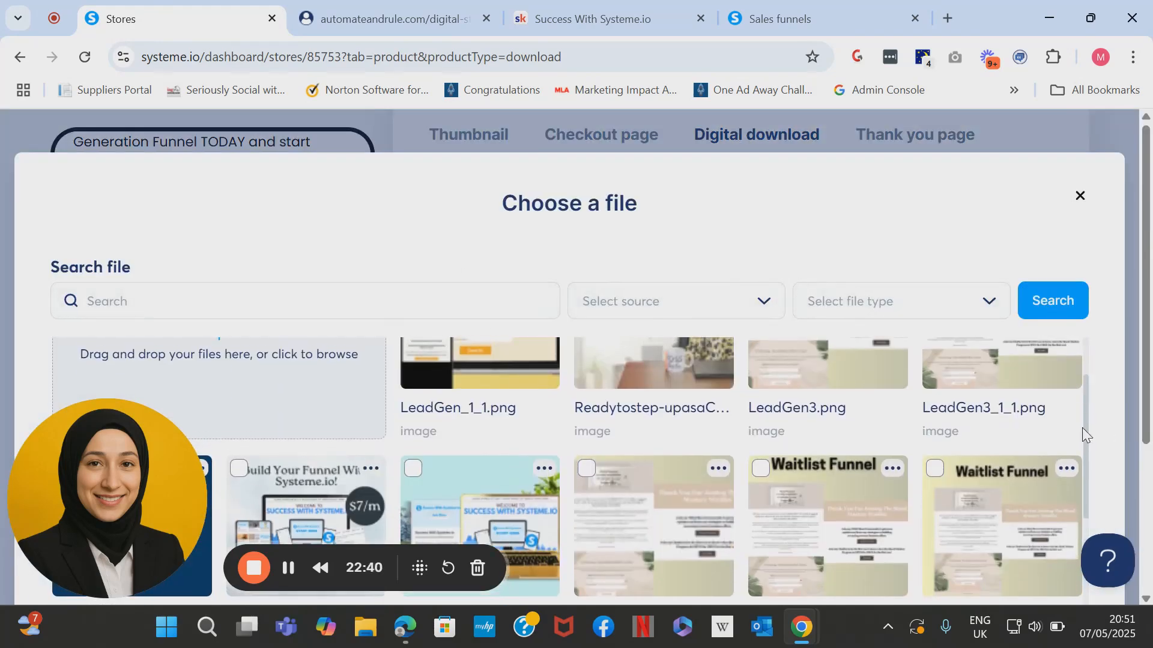
pyautogui.moveTo(1085, 456); pyautogui.dragTo(1090, 579)
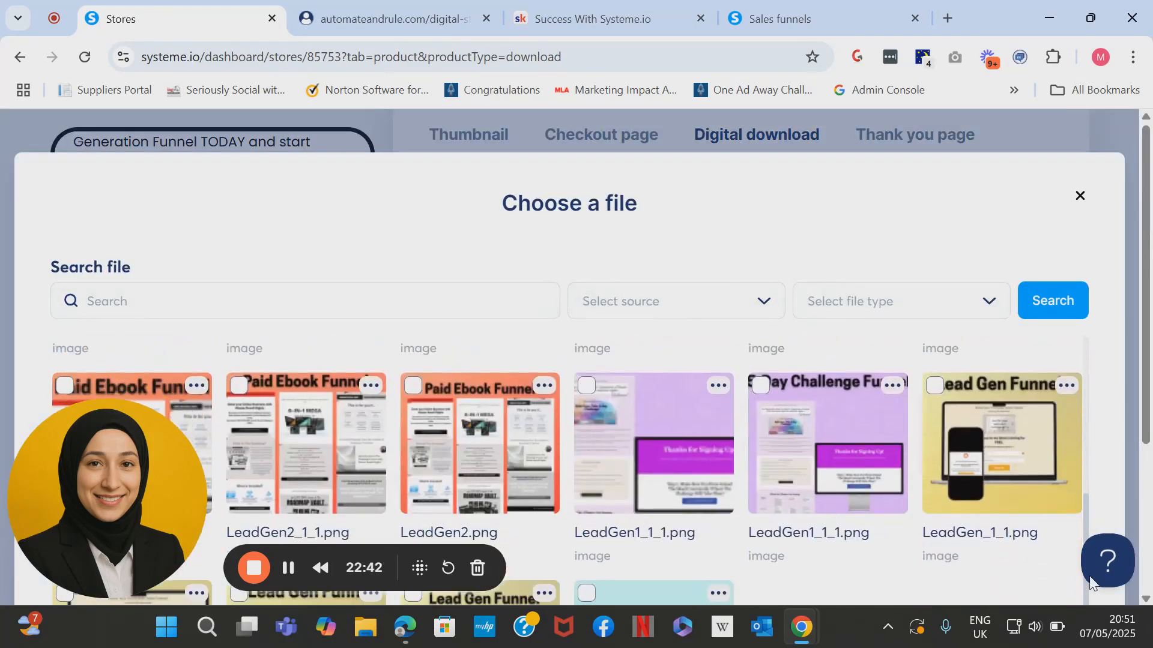
pyautogui.click(1006, 481)
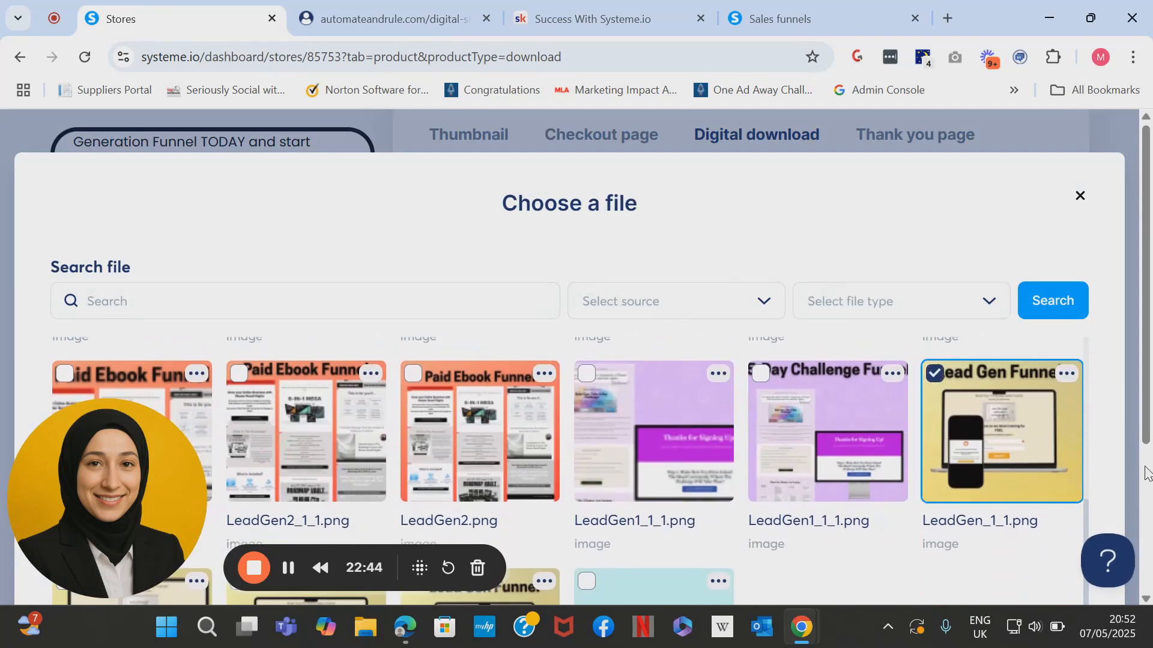
pyautogui.scroll(-3, 1146, 444)
pyautogui.click(1053, 563)
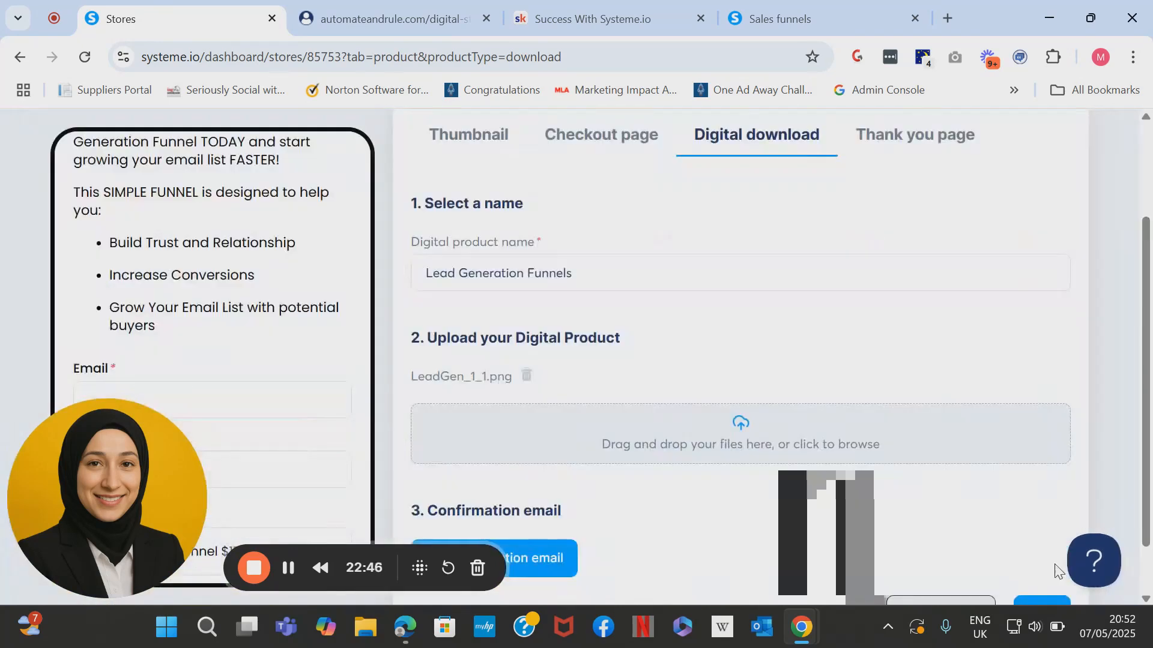
pyautogui.scroll(-1, 1148, 516)
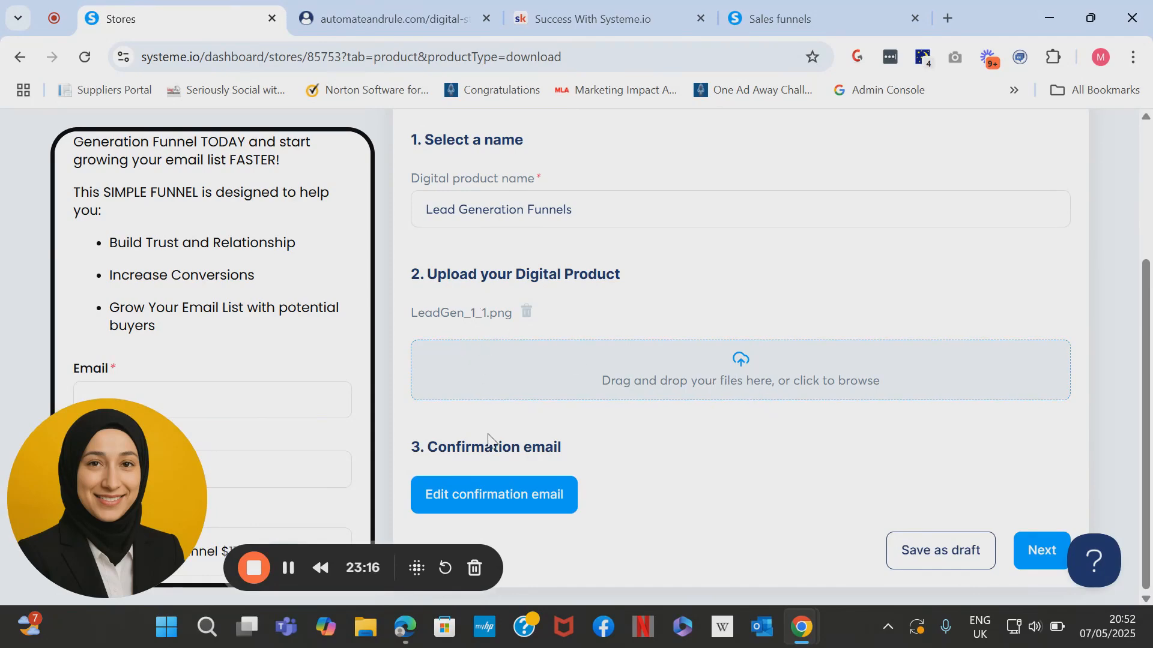
# Change the confirmation email subject to end with 'the Lead Generation Funnel!'.
pyautogui.click(512, 498)
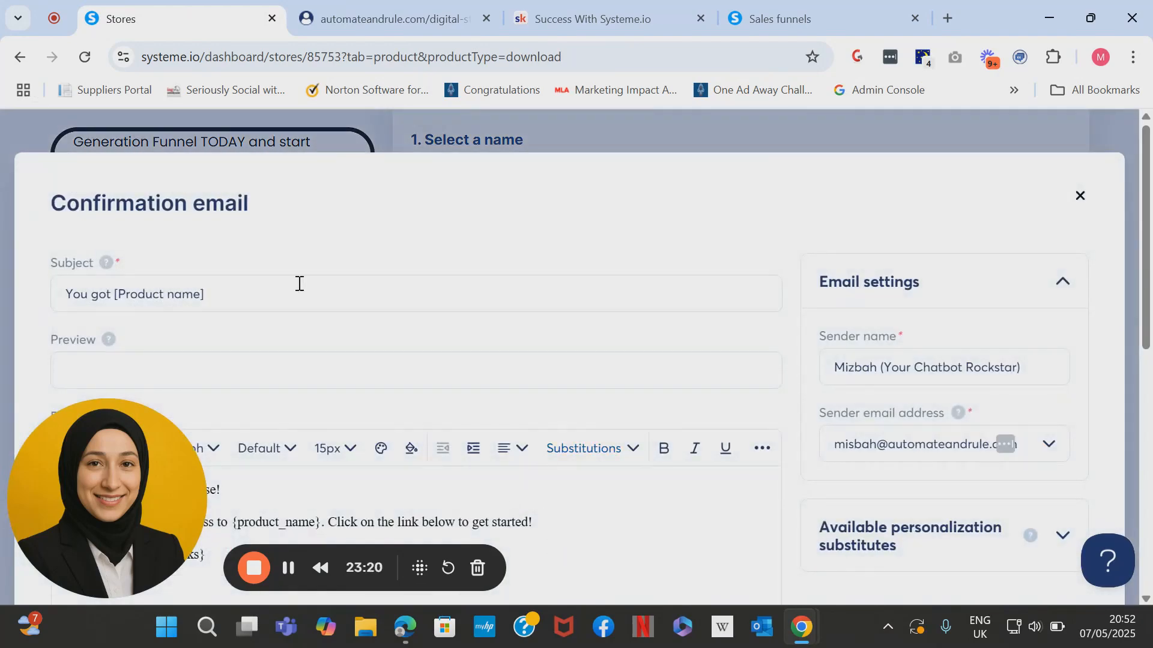
pyautogui.moveTo(247, 290); pyautogui.dragTo(116, 293)
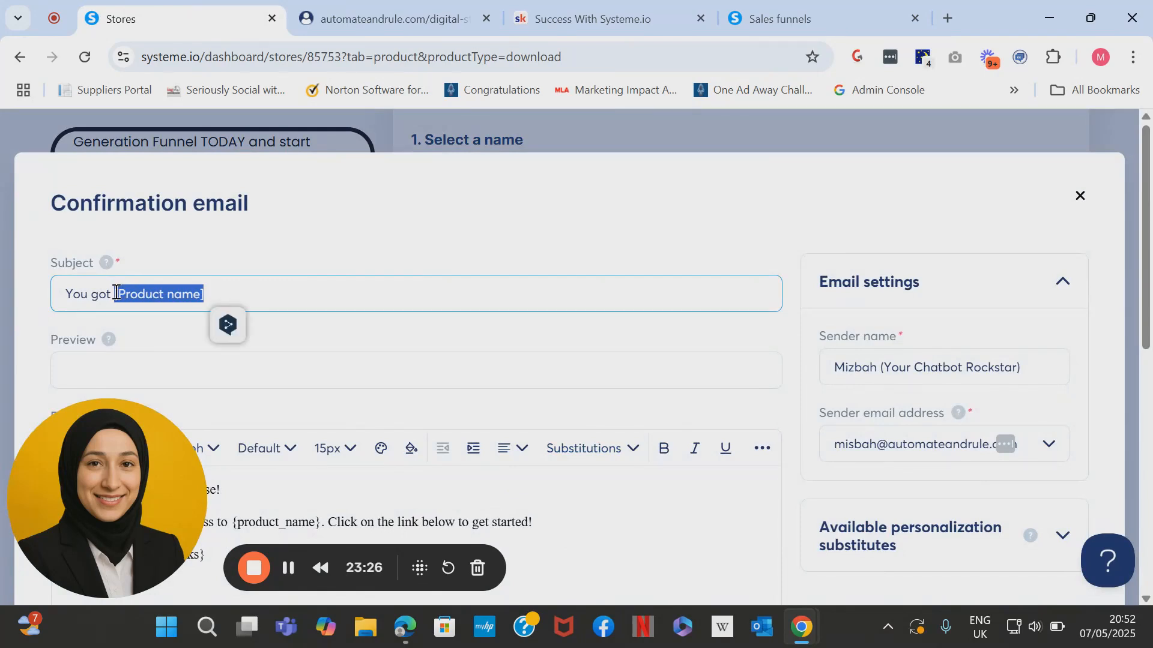
pyautogui.press('BackSpace')
pyautogui.write('the Lead ')
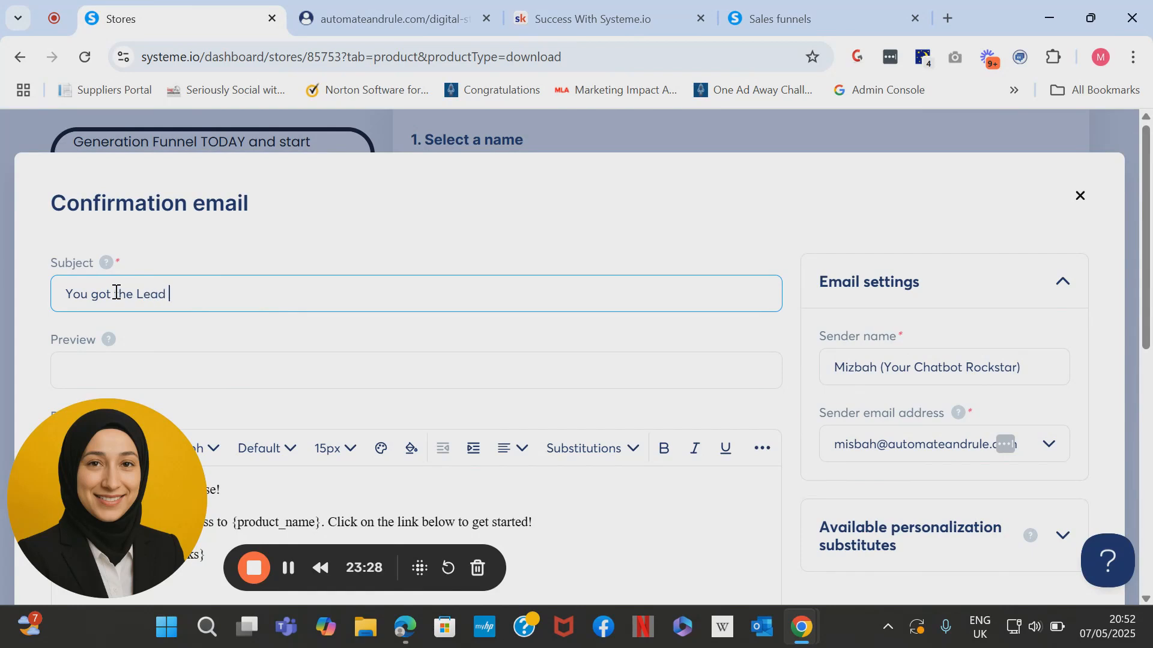
pyautogui.write('Gebe')
pyautogui.press('BackSpace')
pyautogui.press('BackSpace')
pyautogui.write('eber')
pyautogui.press('BackSpace')
pyautogui.press('BackSpace')
pyautogui.write('neration Funnel!')
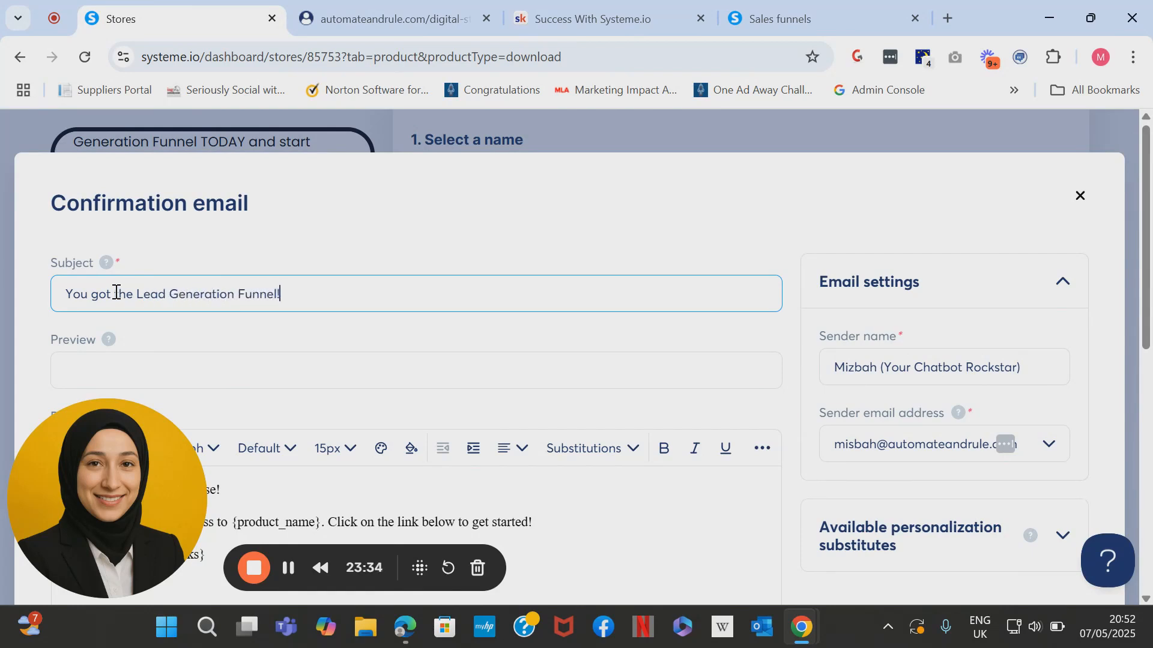
pyautogui.scroll(-3, 116, 292)
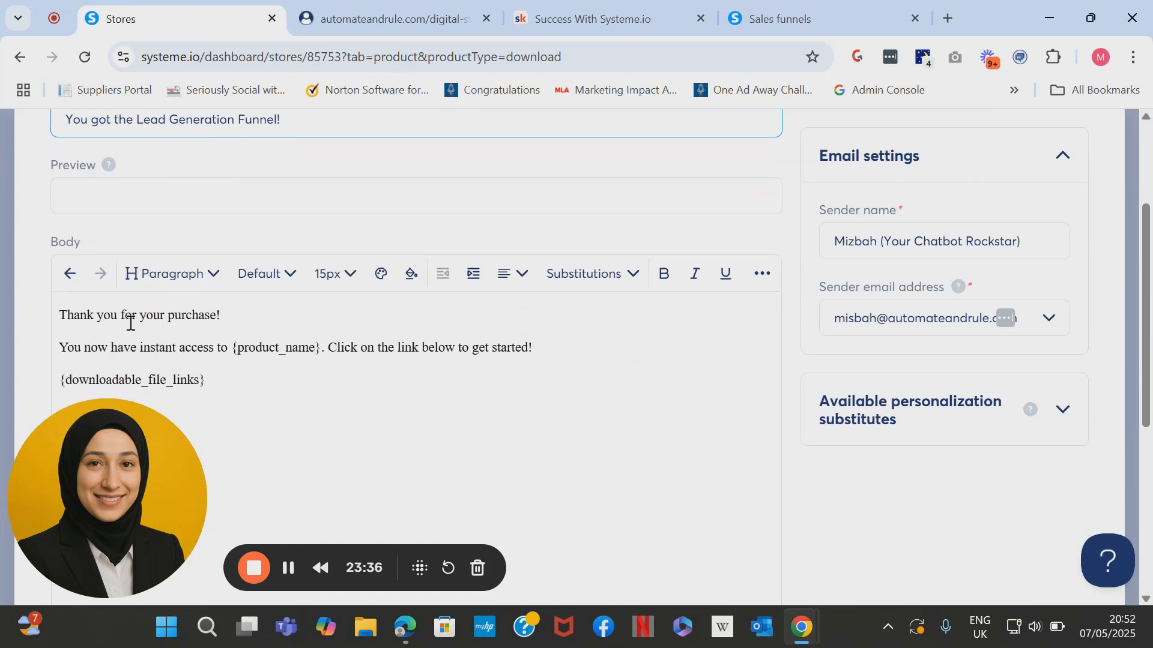
# Insert the {customer_name} substitute after 'purchase' in the email greeting.
pyautogui.click(217, 315)
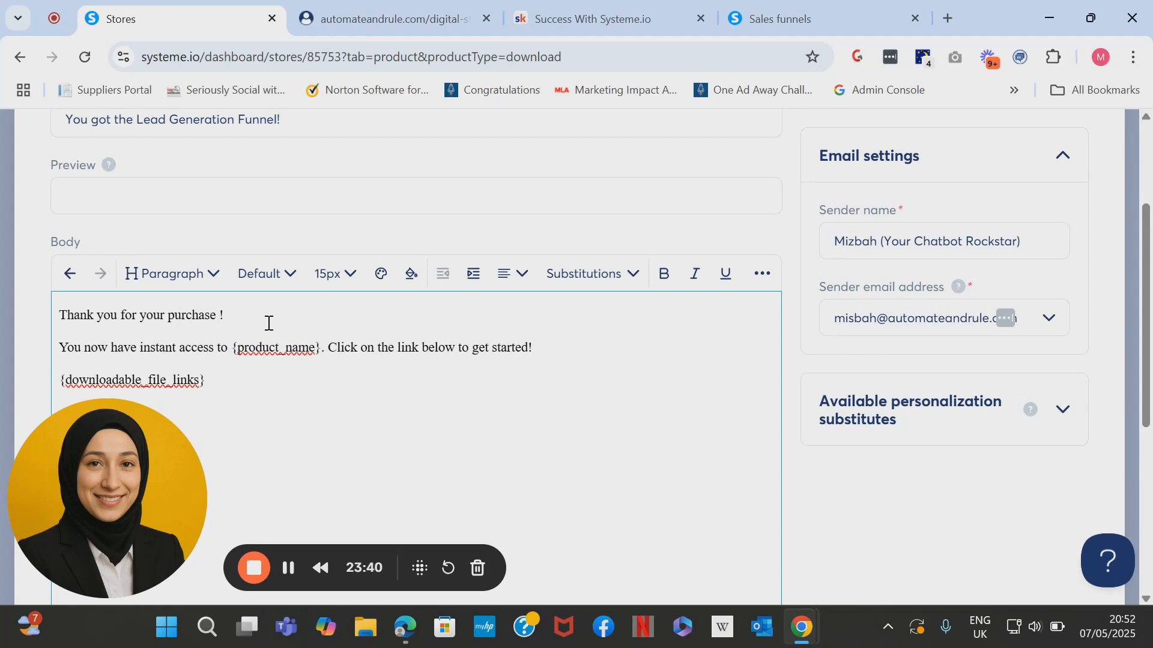
pyautogui.click(1063, 412)
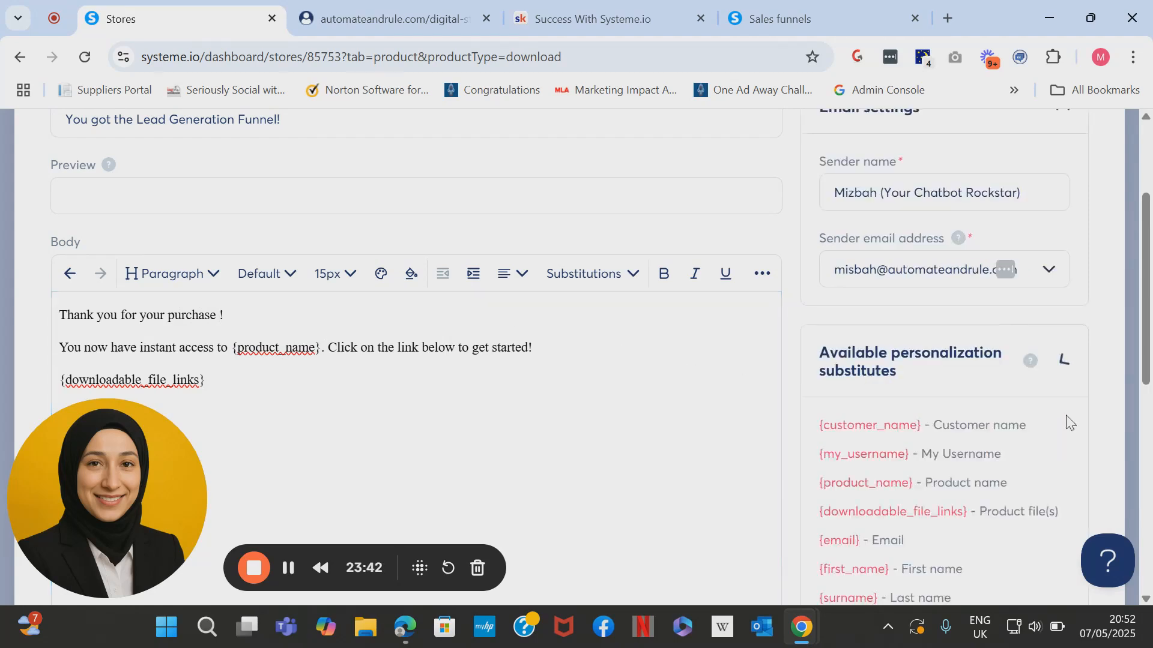
pyautogui.moveTo(1145, 375); pyautogui.dragTo(1145, 396)
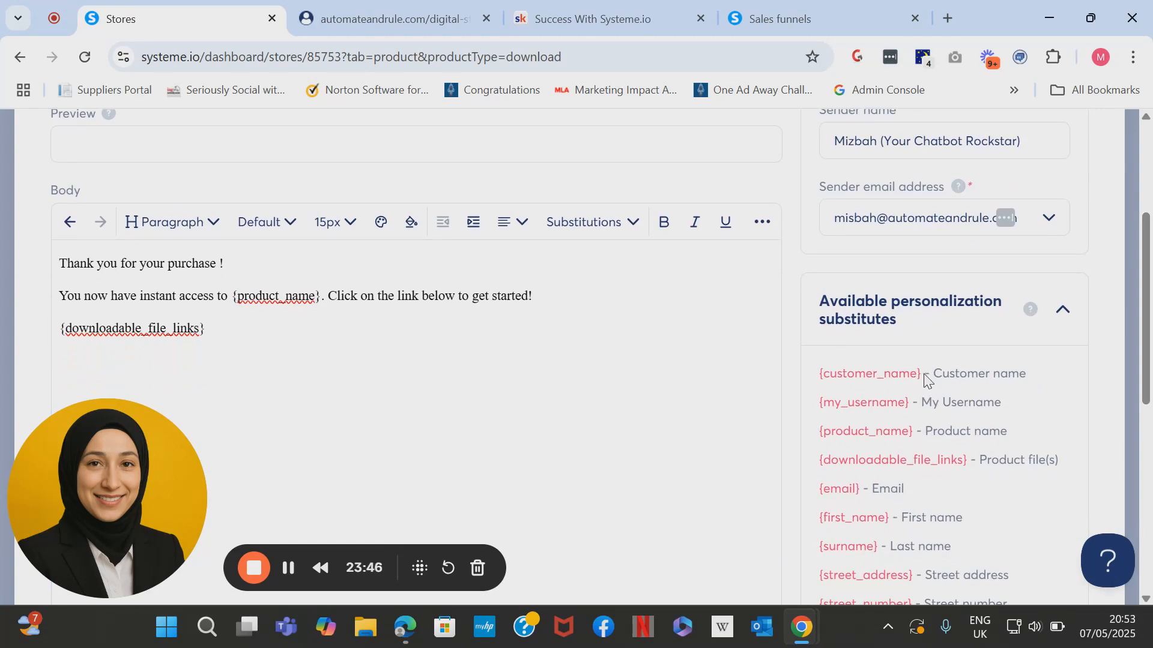
pyautogui.moveTo(923, 375); pyautogui.dragTo(818, 381)
pyautogui.hotkey('ctrl', 'c')
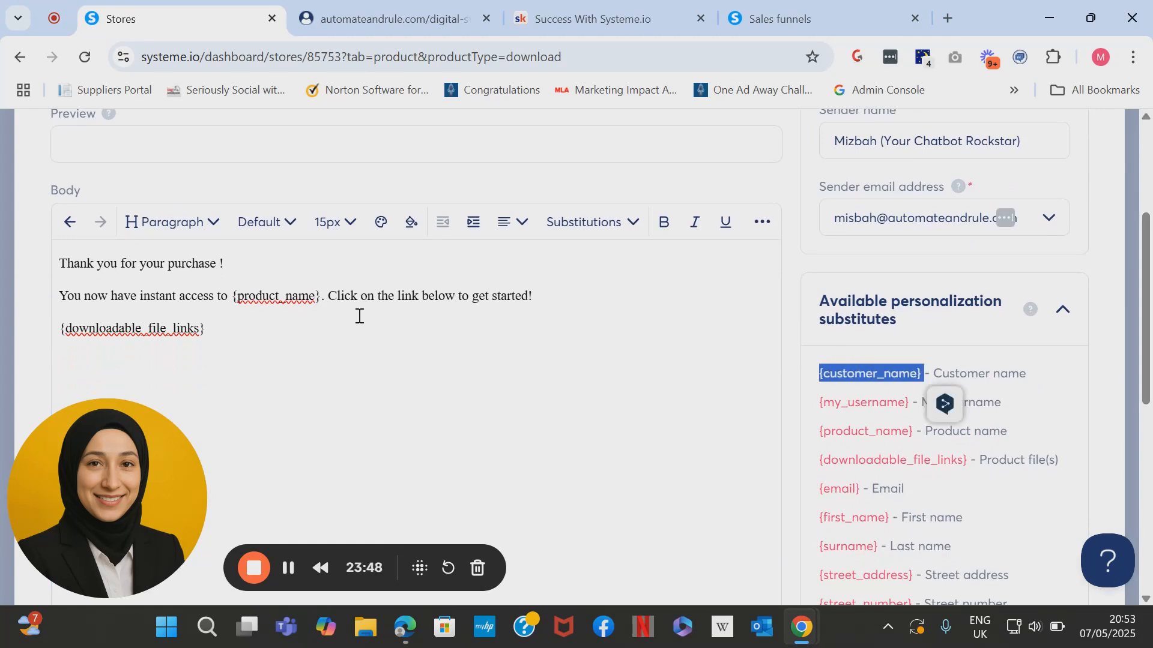
pyautogui.click(220, 263)
pyautogui.hotkey('ctrl', 'v')
pyautogui.press('BackSpace')
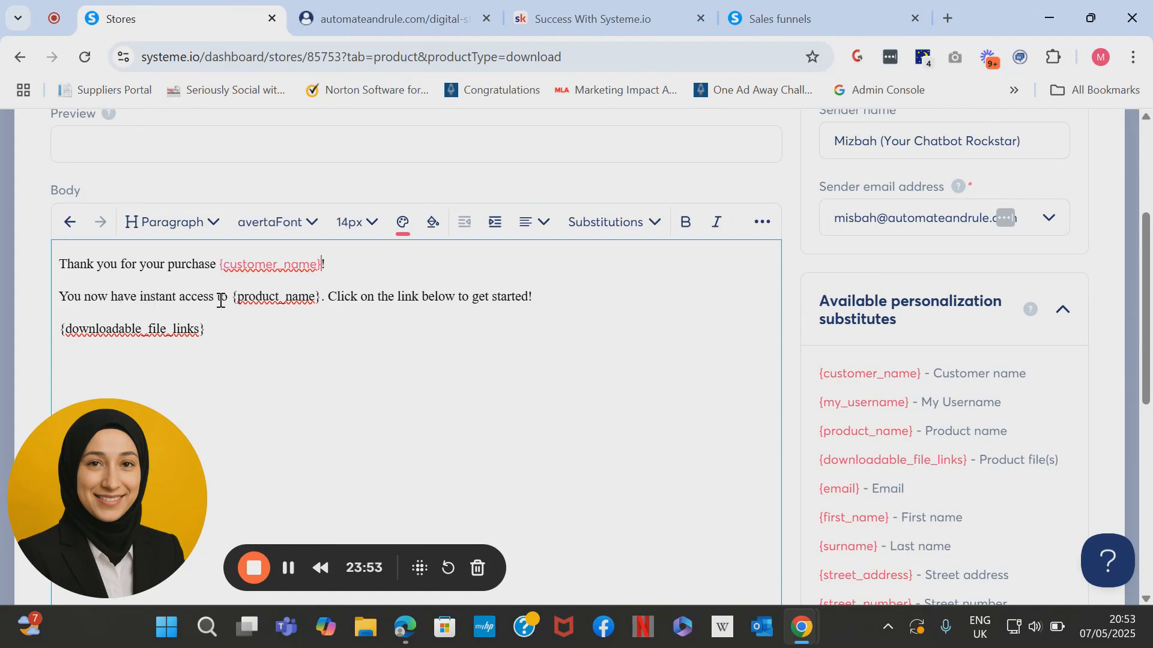
# Replace {product_name} with 'Lead Generation Funnel' and add [DESCRIPTION] and [BONUSES] lines.
pyautogui.moveTo(323, 297); pyautogui.dragTo(233, 293)
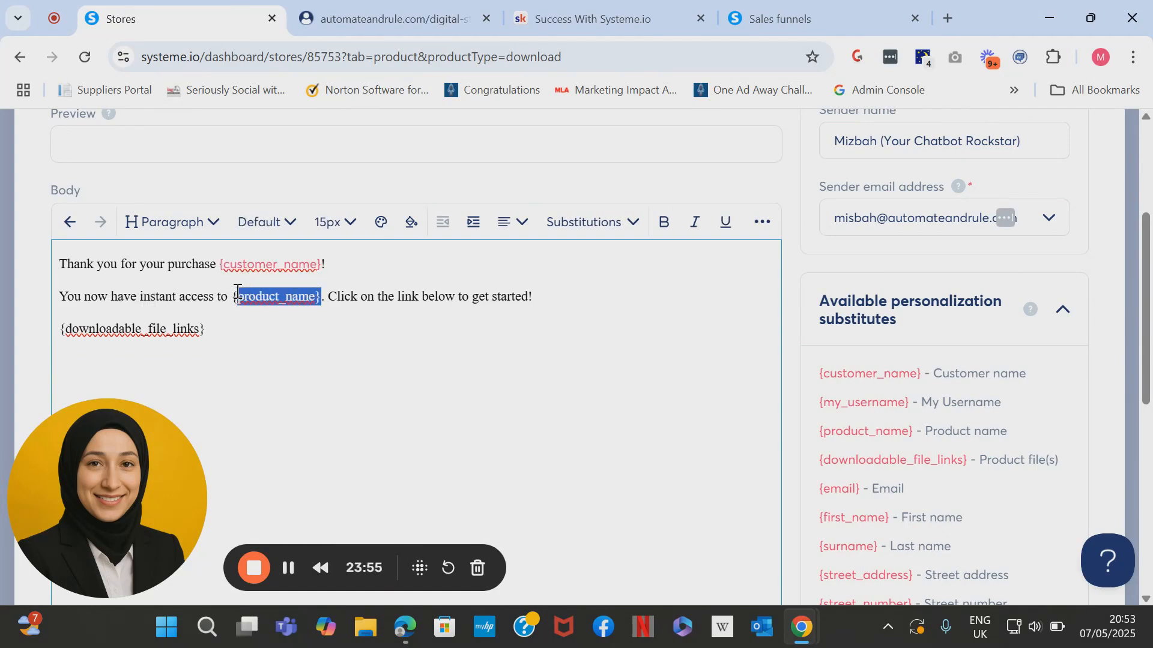
pyautogui.write('Lead Gene')
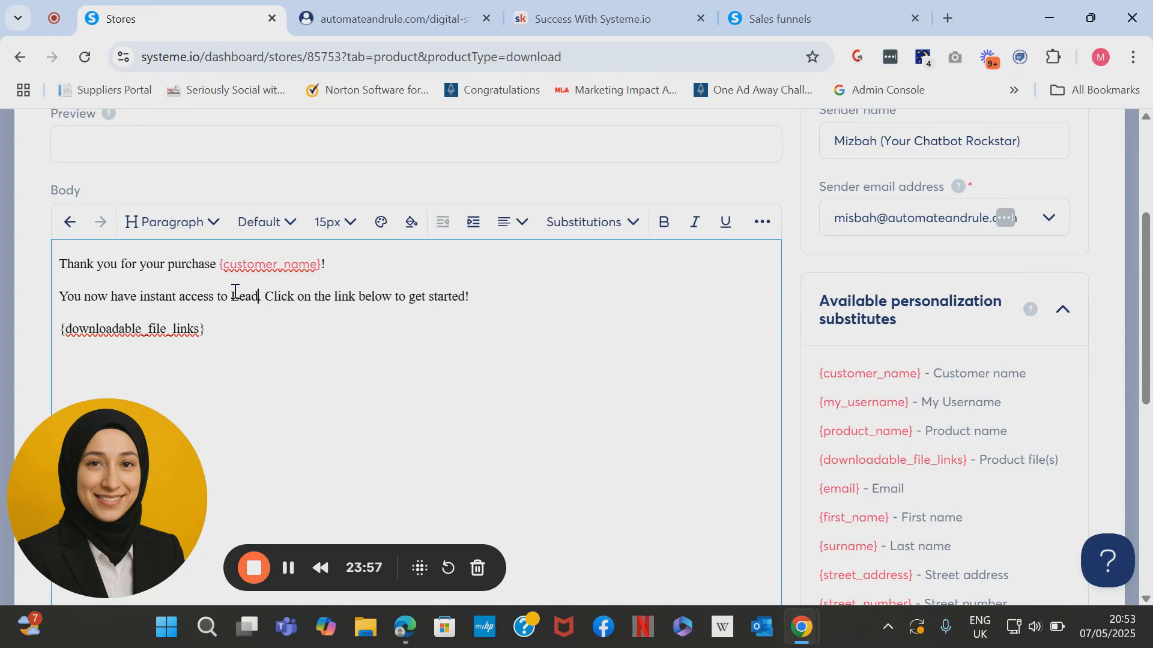
pyautogui.write('ration Fun')
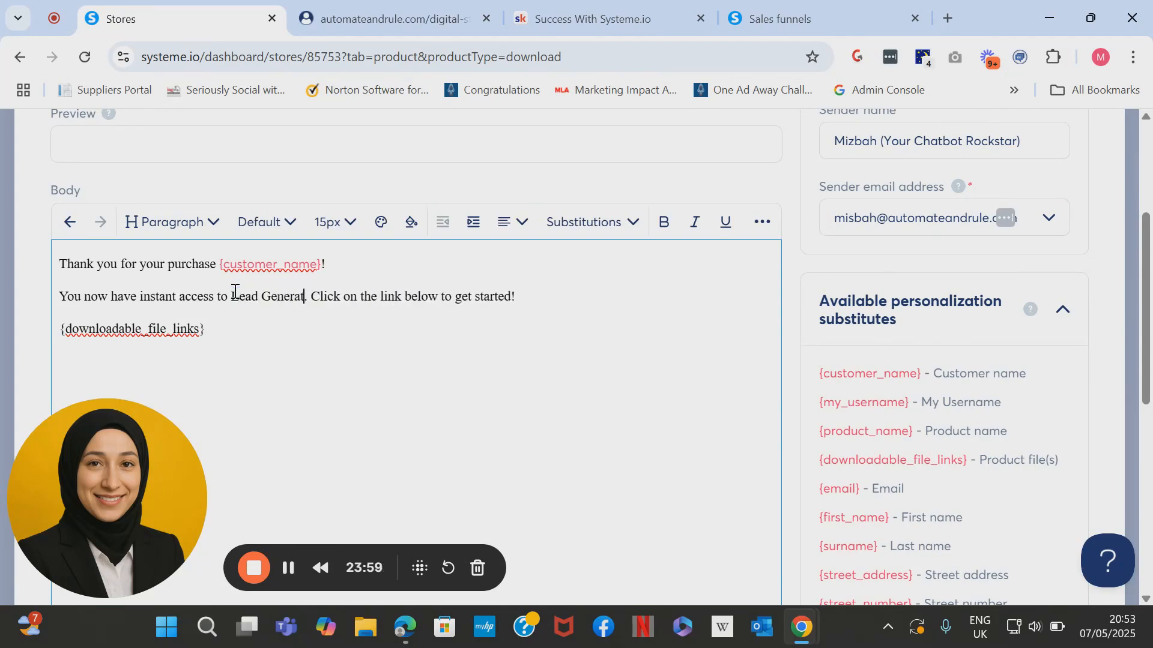
pyautogui.write('nel')
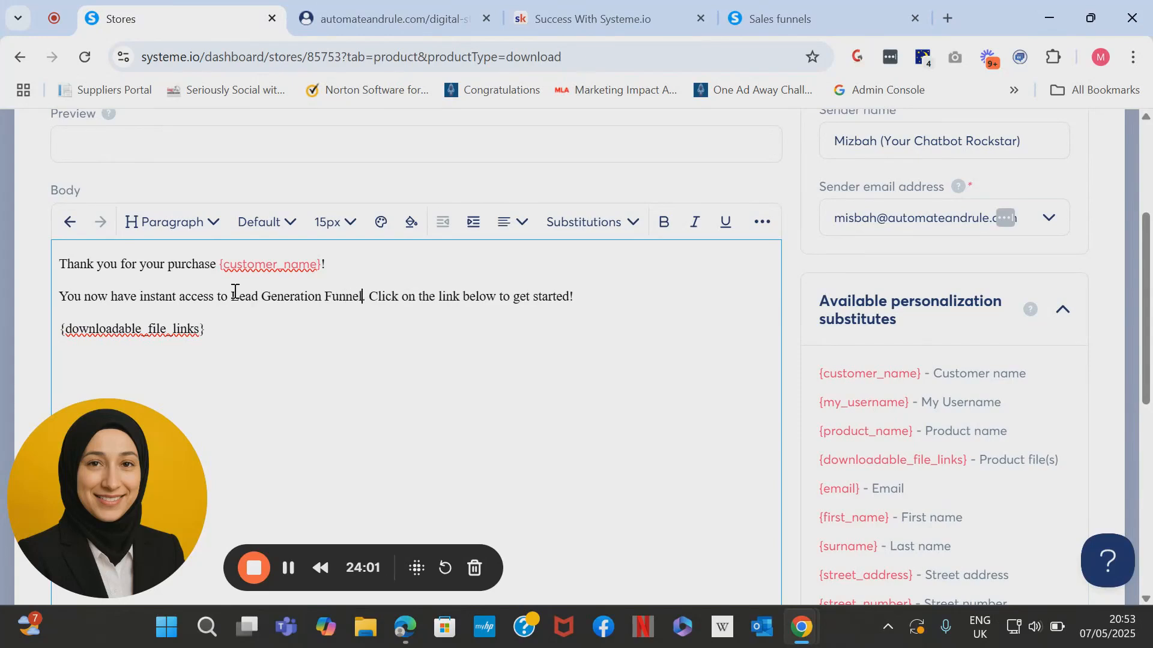
pyautogui.click(368, 296)
pyautogui.press('Return')
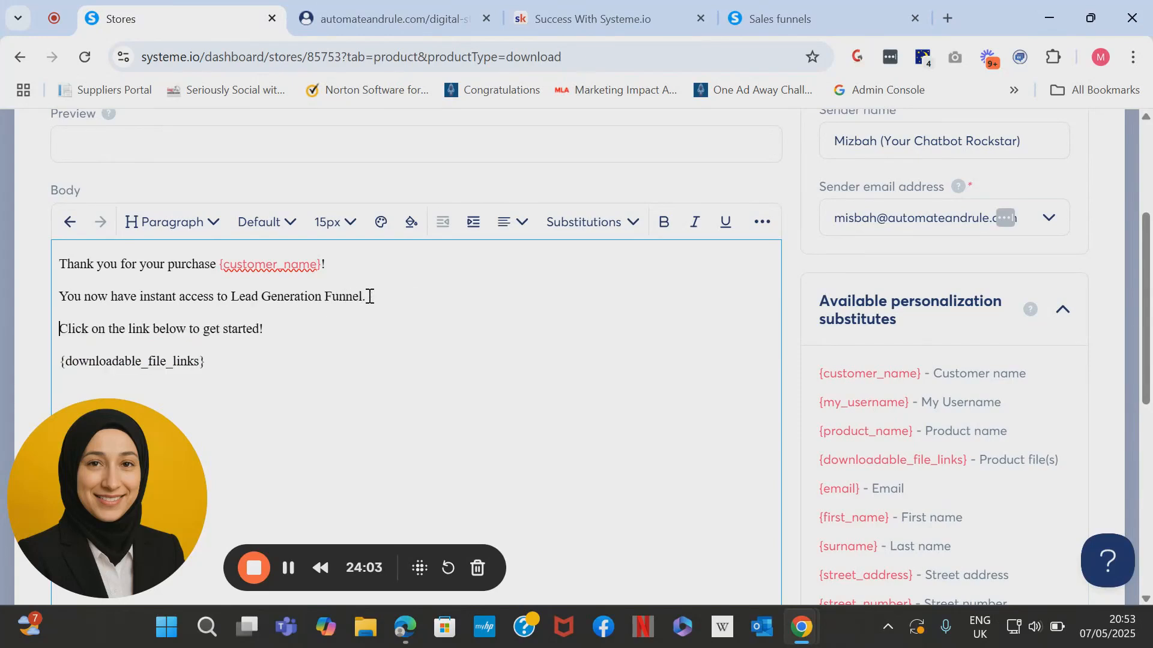
pyautogui.press('Return')
pyautogui.click(139, 330)
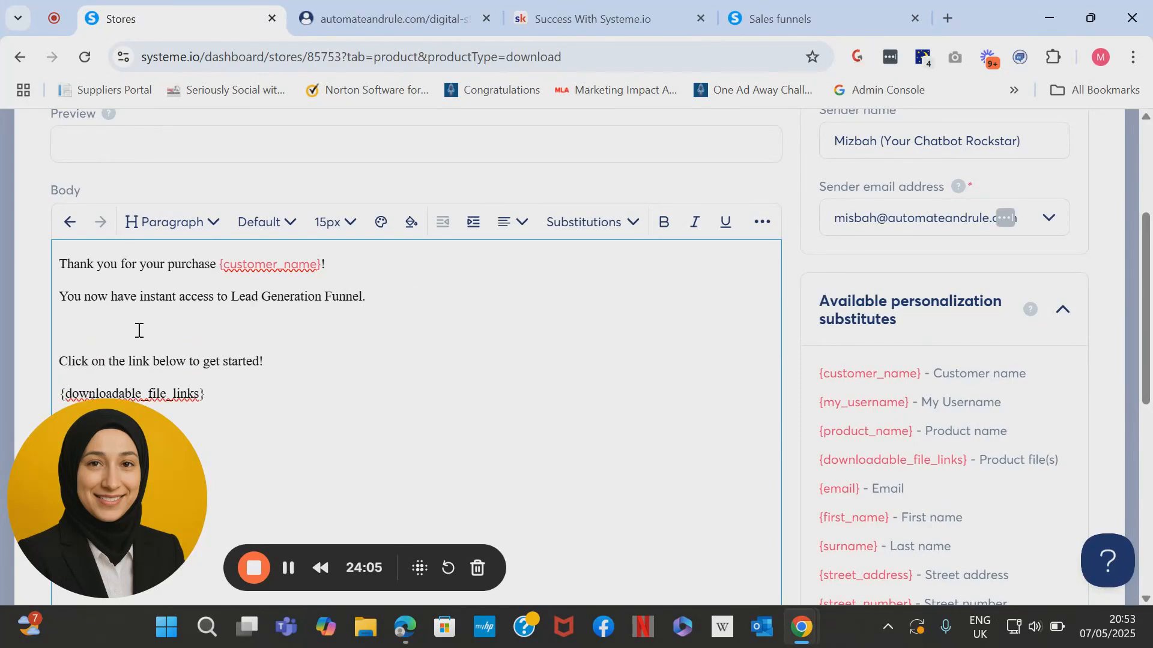
pyautogui.write('[DS')
pyautogui.write('SCRIP')
pyautogui.write('TION')
pyautogui.write(']')
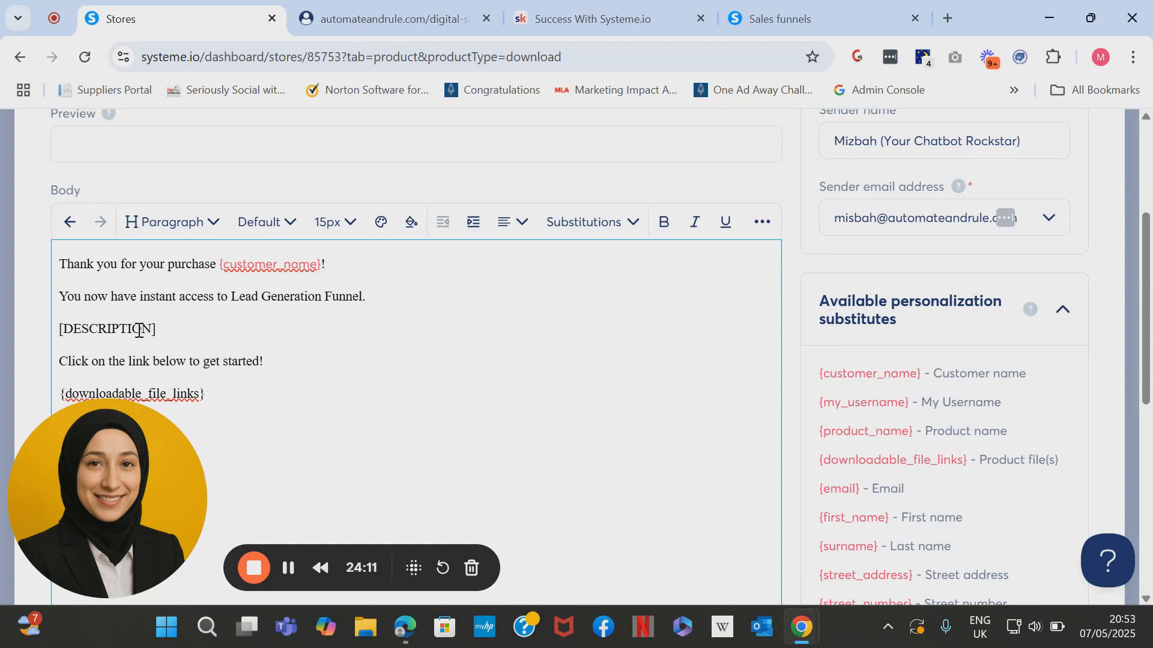
pyautogui.press('Return')
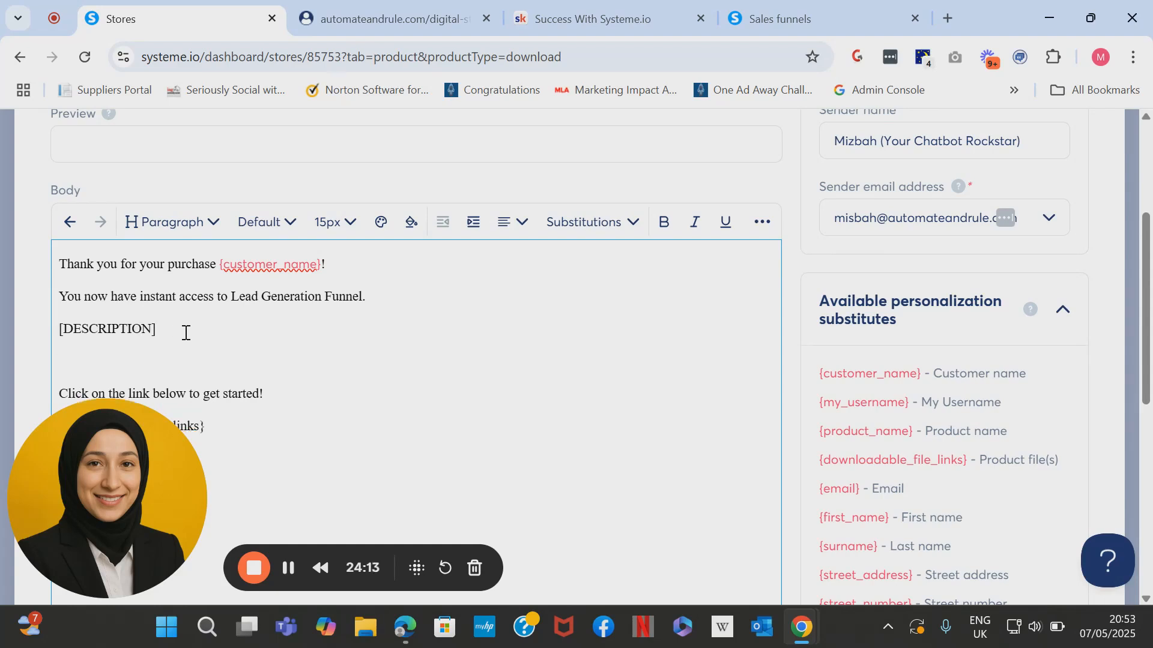
pyautogui.write('[BONUSES]')
pyautogui.scroll(-1, 185, 333)
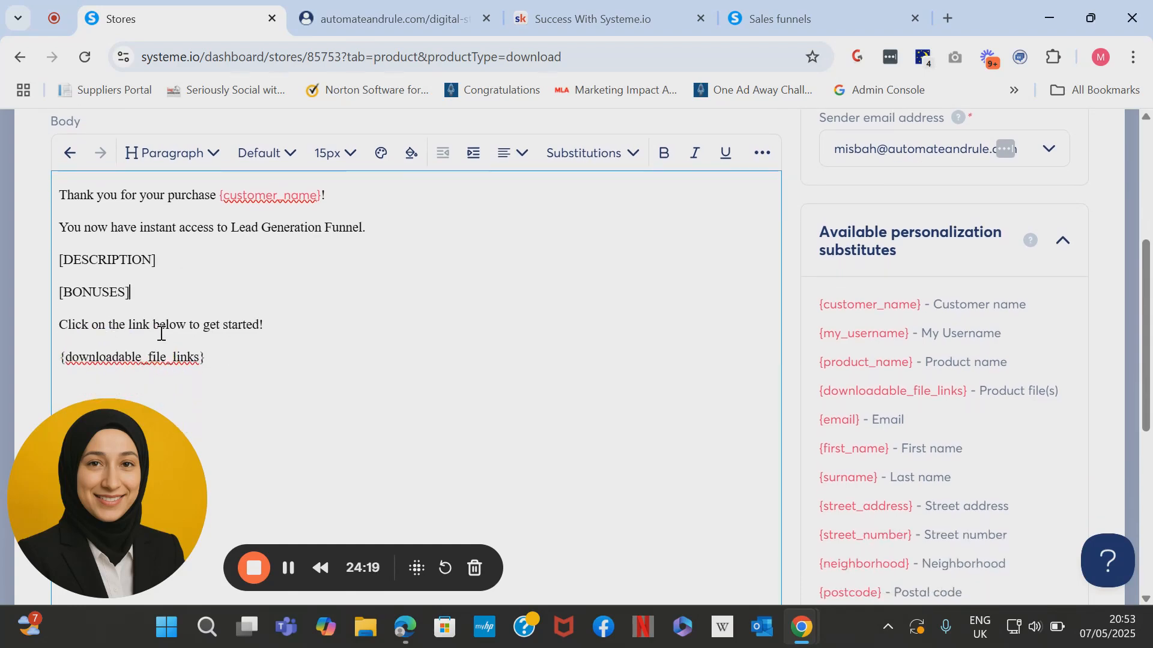
pyautogui.click(268, 329)
pyautogui.press('Return')
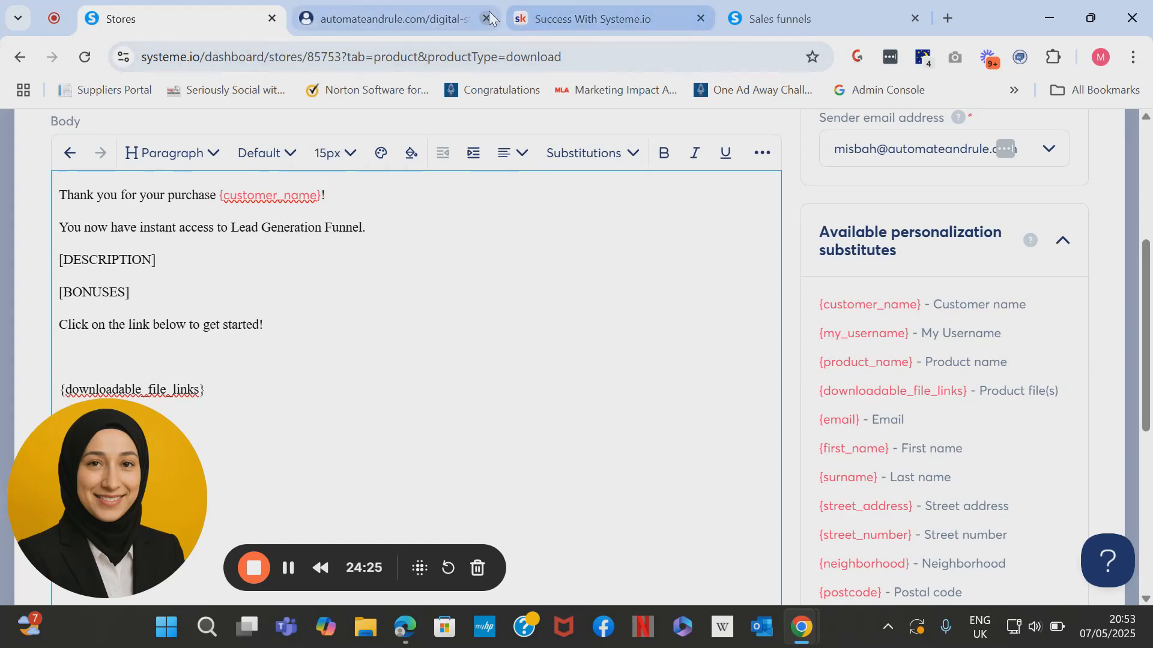
# Copy the share link of the Lead Gen Funnel (SWS) (copy) funnel to the clipboard.
pyautogui.click(762, 18)
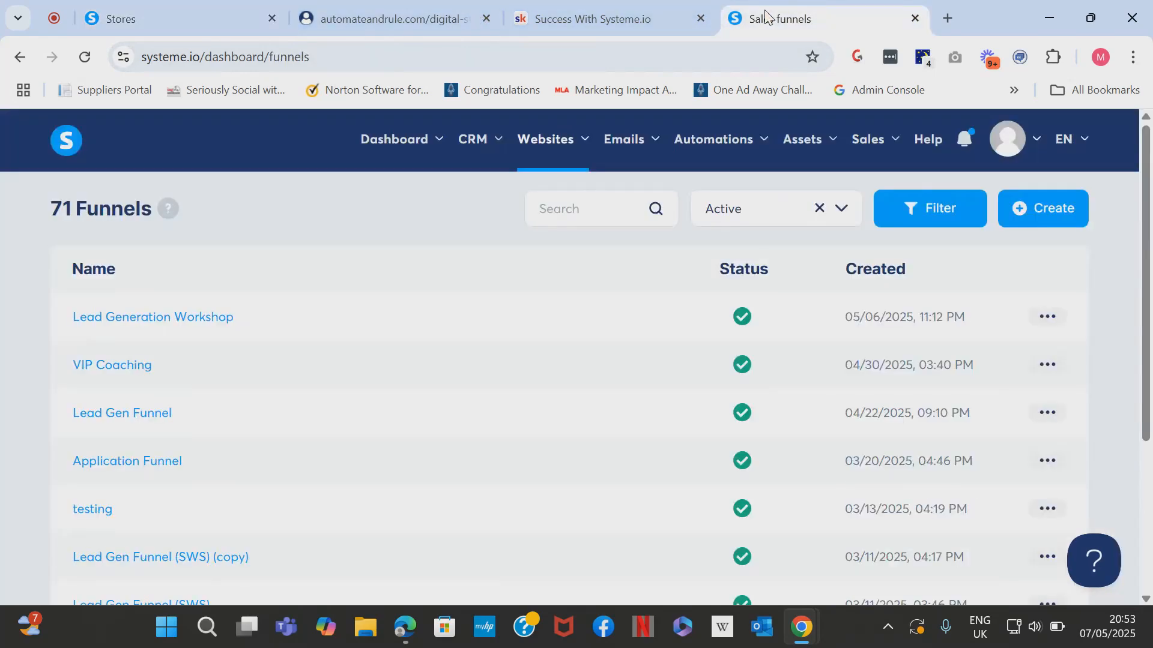
pyautogui.click(595, 212)
pyautogui.write('SHARE')
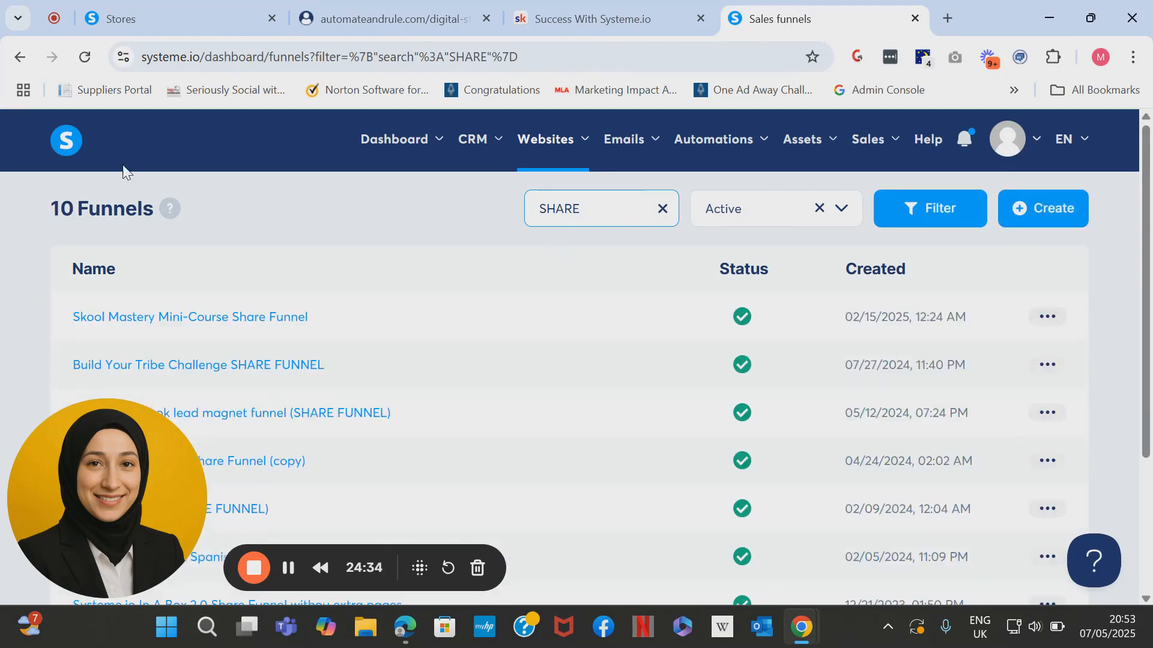
pyautogui.moveTo(548, 141)
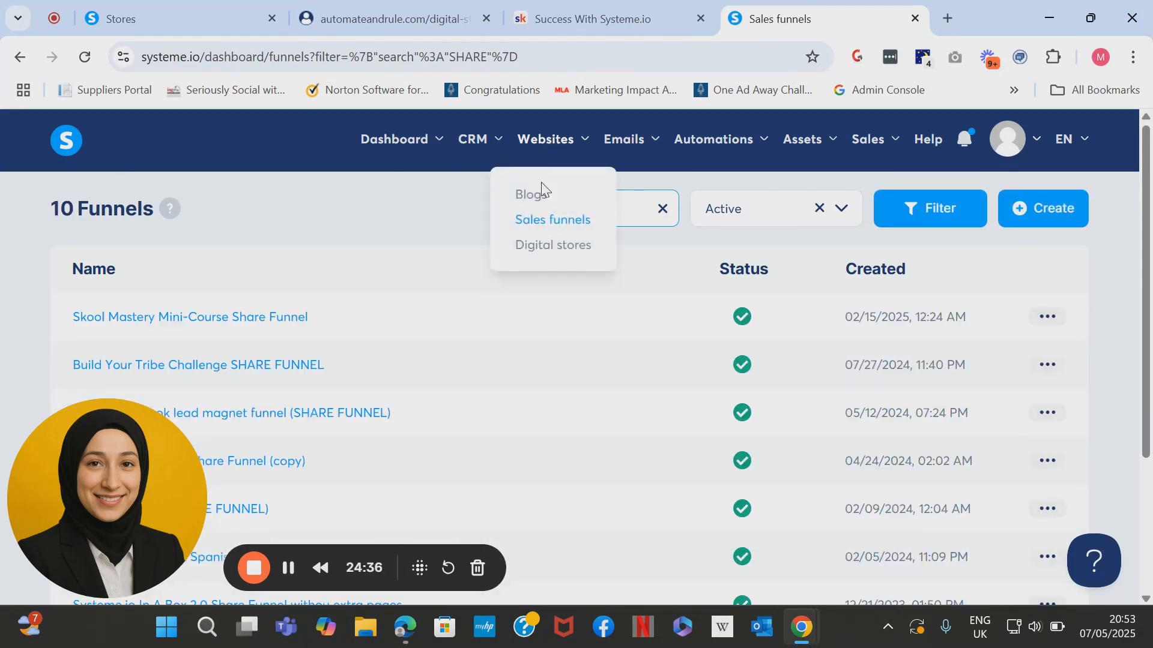
pyautogui.click(542, 219)
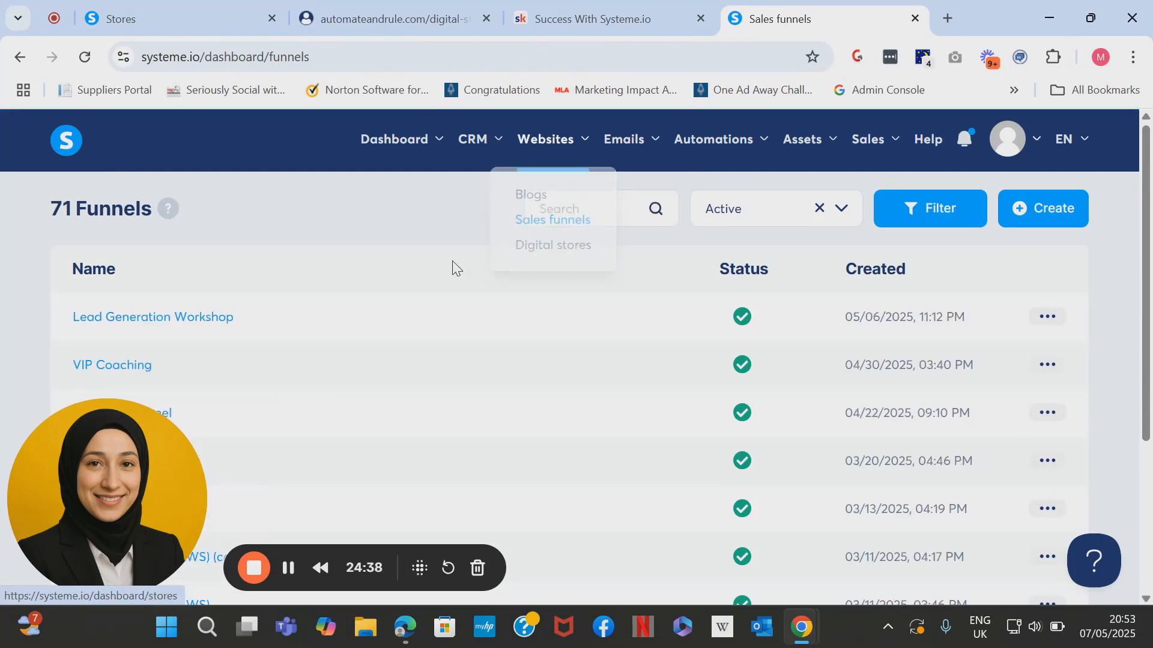
pyautogui.scroll(-4, 758, 330)
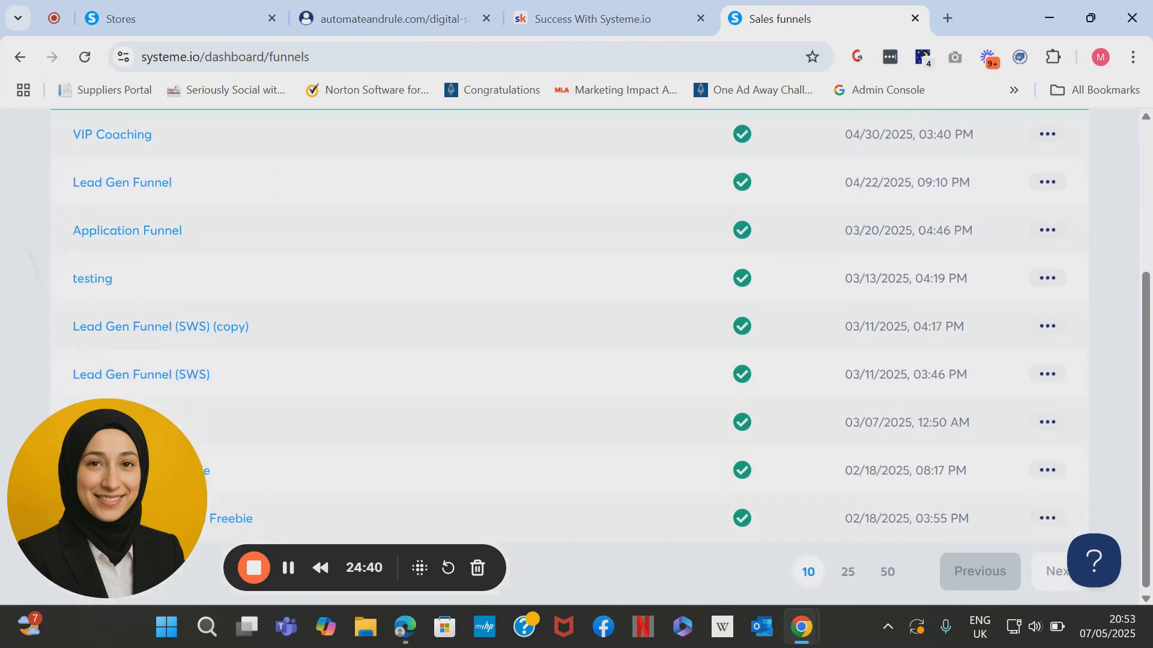
pyautogui.click(1049, 326)
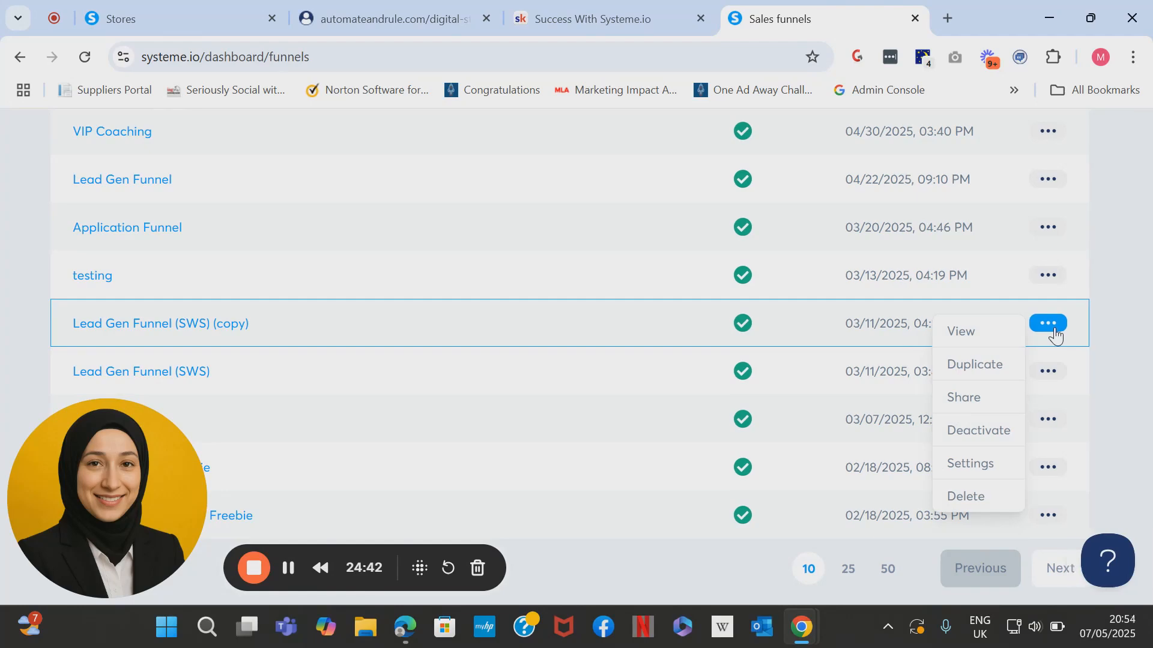
pyautogui.click(986, 413)
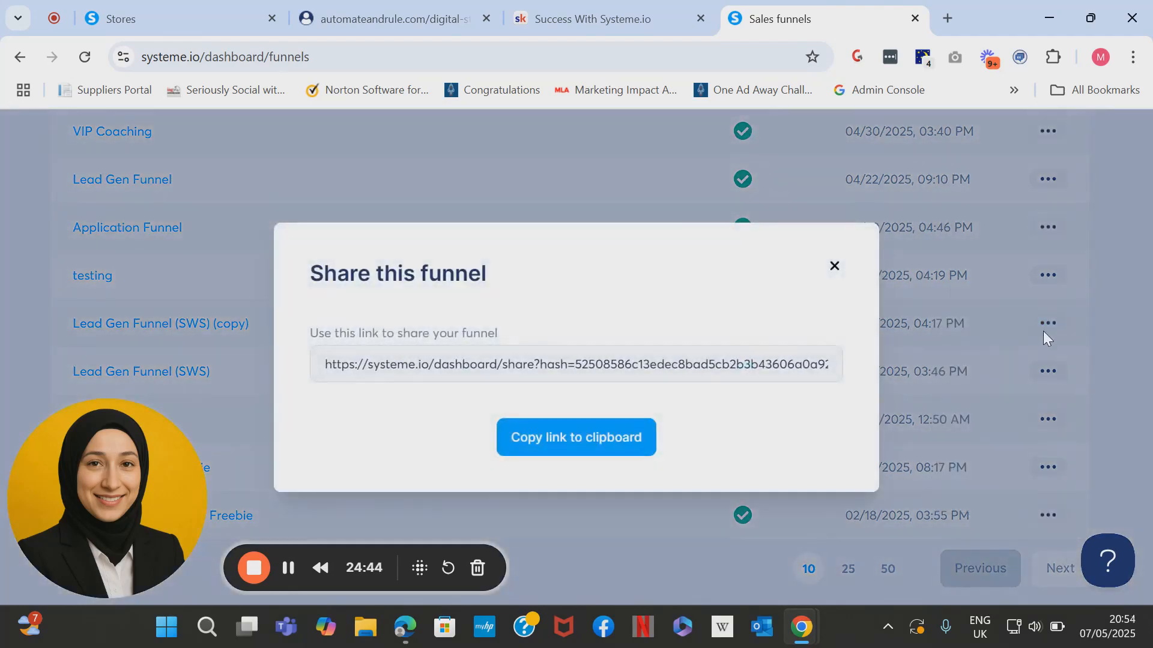
pyautogui.click(593, 440)
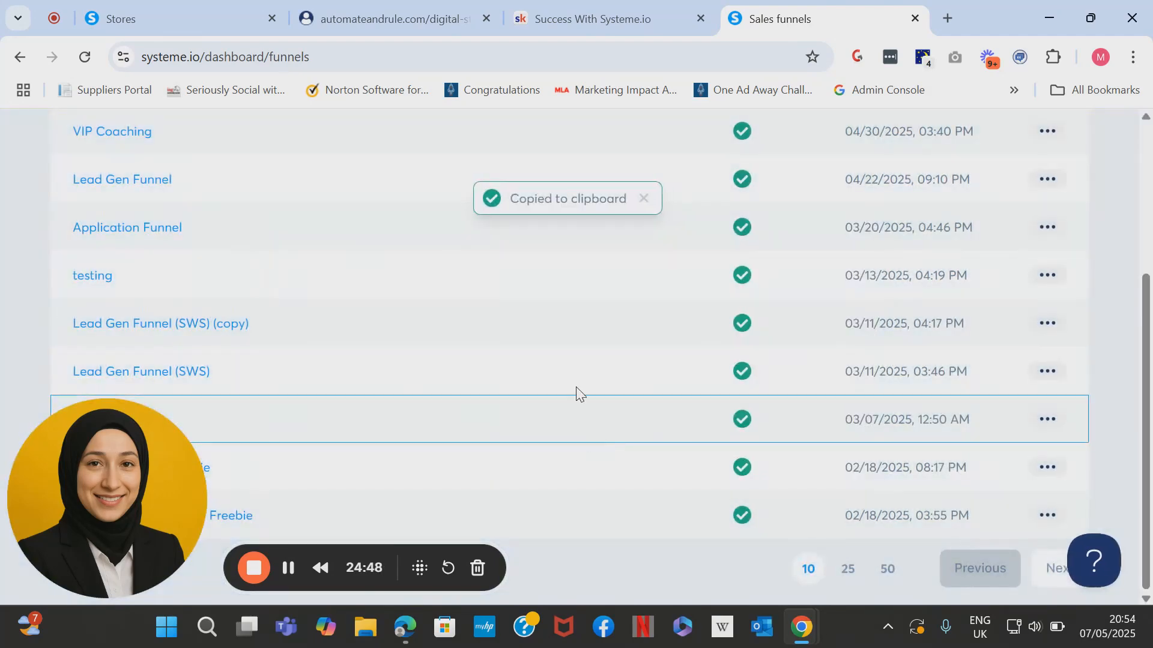
# Paste the funnel share link below the get-started sentence and remove the file-links placeholder.
pyautogui.click(241, 10)
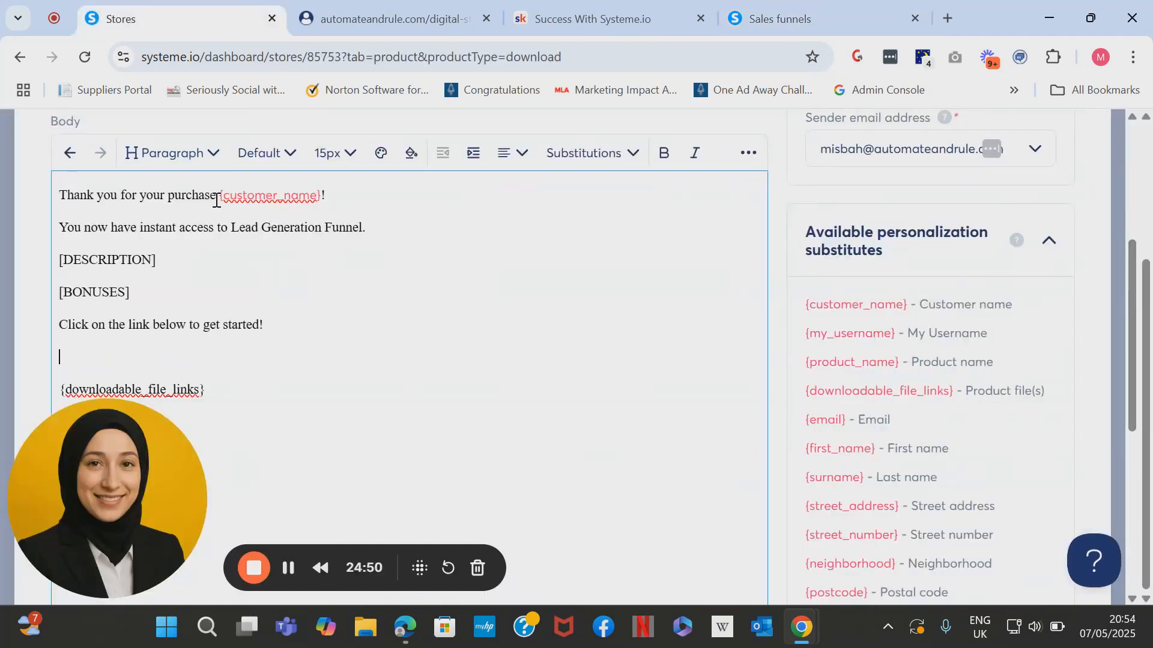
pyautogui.click(301, 357)
pyautogui.hotkey('ctrl', 'v')
pyautogui.click(335, 415)
pyautogui.scroll(-1, 334, 415)
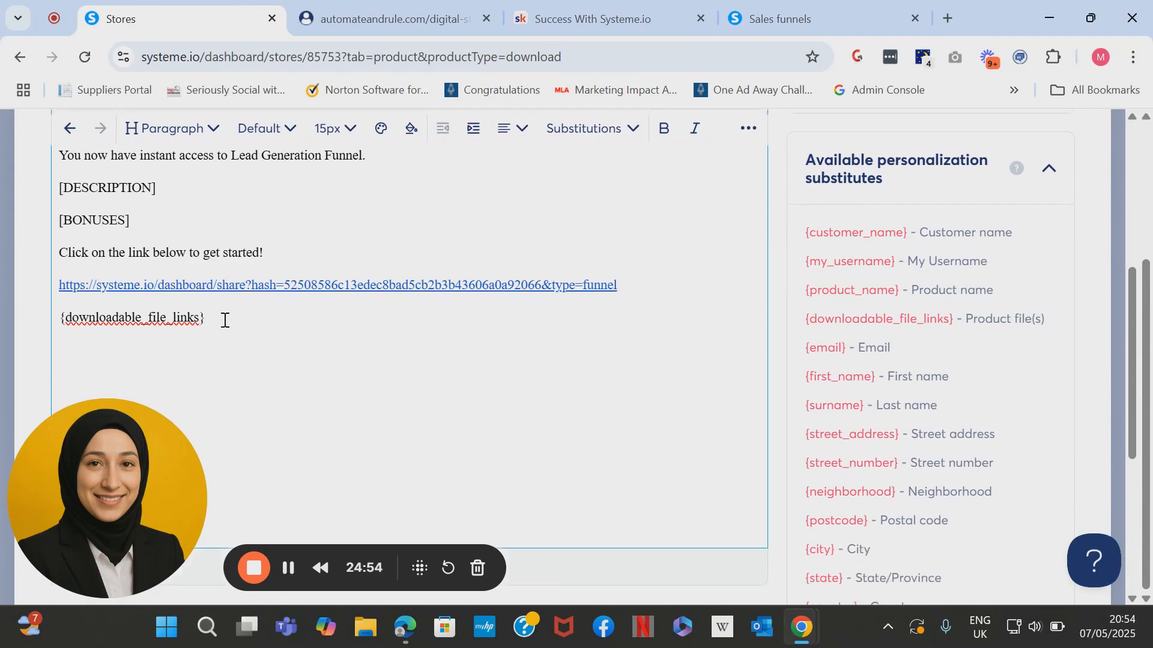
pyautogui.moveTo(225, 322); pyautogui.dragTo(58, 321)
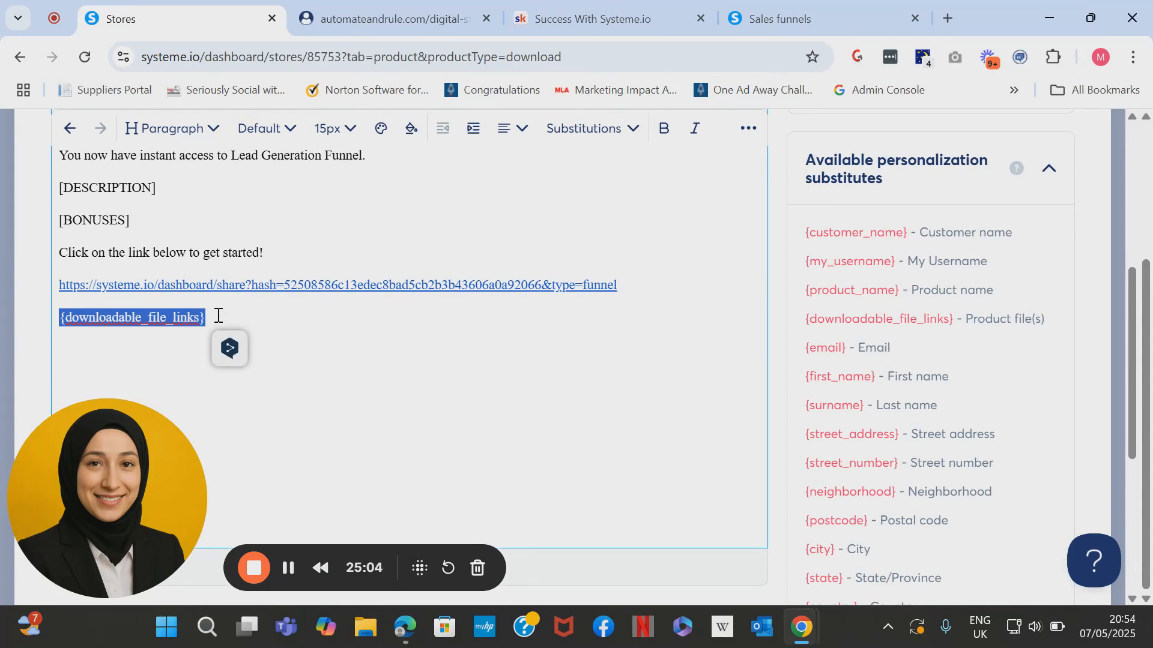
pyautogui.press('BackSpace')
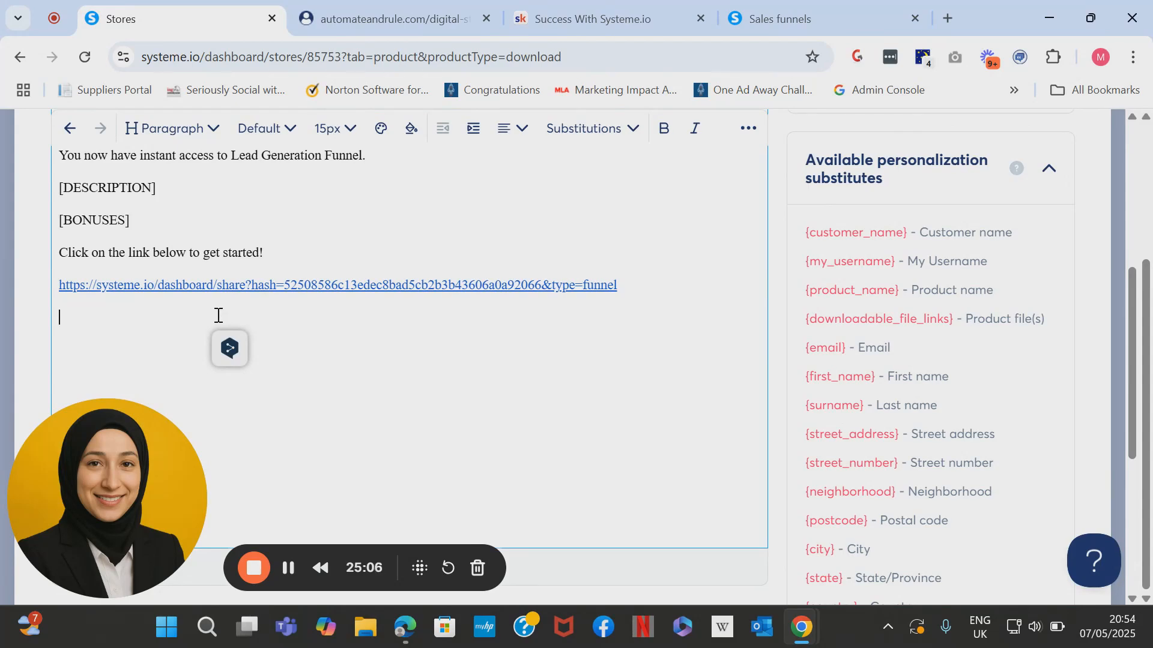
pyautogui.scroll(-4, 218, 314)
pyautogui.scroll(-2, 384, 301)
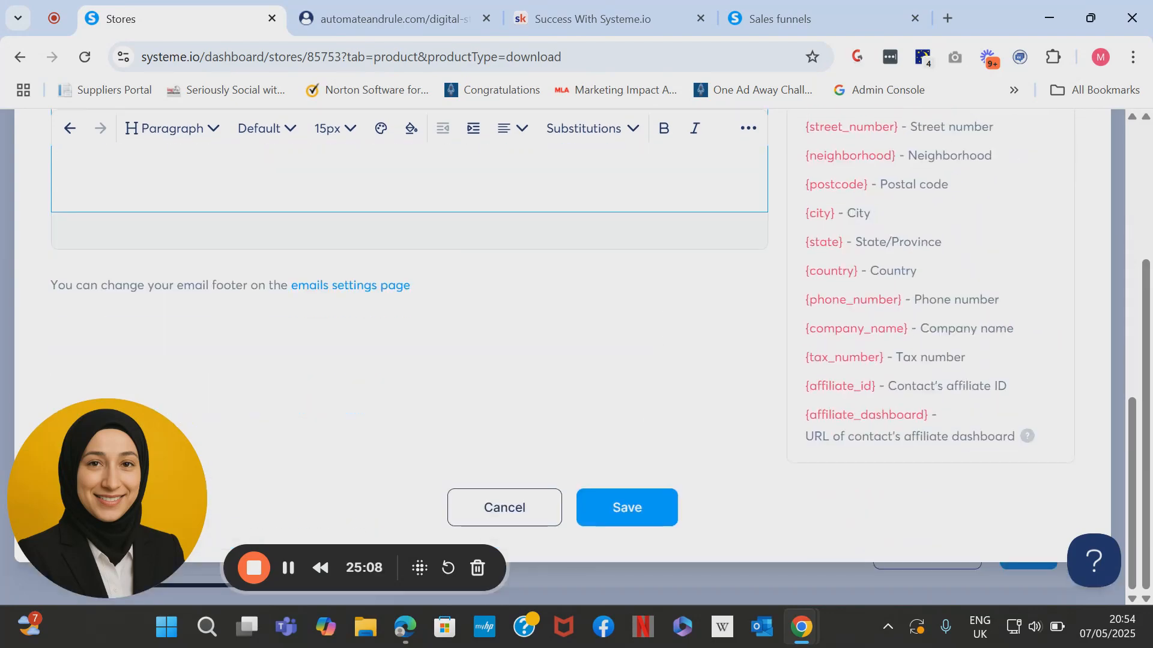
pyautogui.click(627, 507)
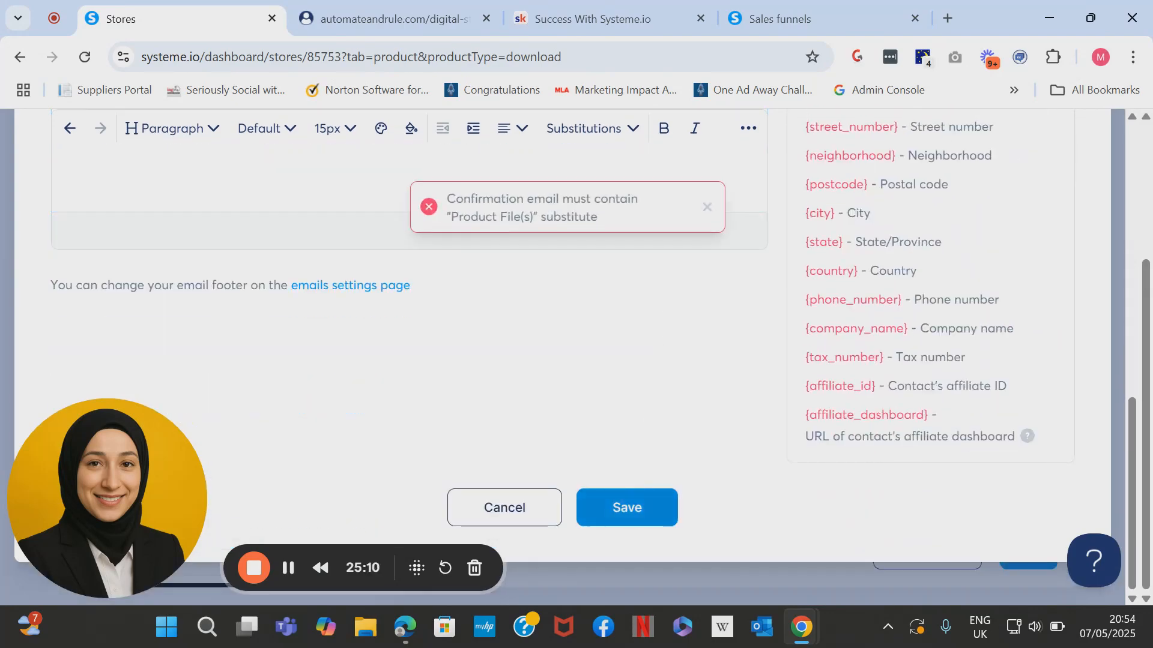
pyautogui.scroll(6, 576, 336)
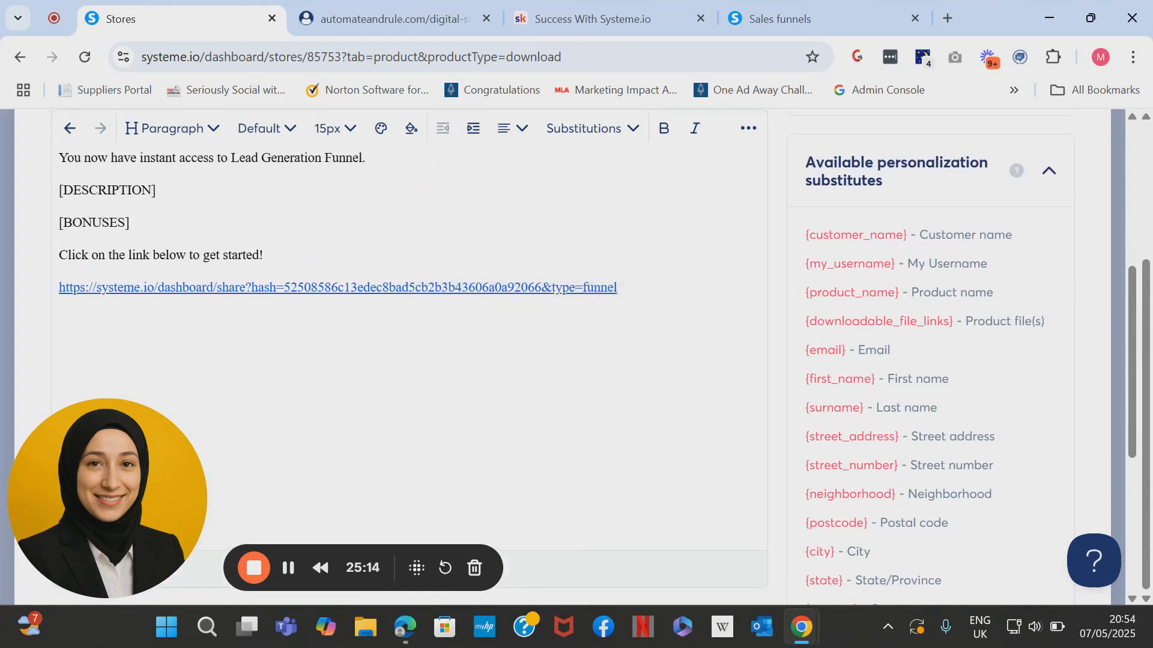
# Restore the {downloadable_file_links} placeholder below the share link.
pyautogui.click(171, 328)
pyautogui.hotkey('ctrl', 'v')
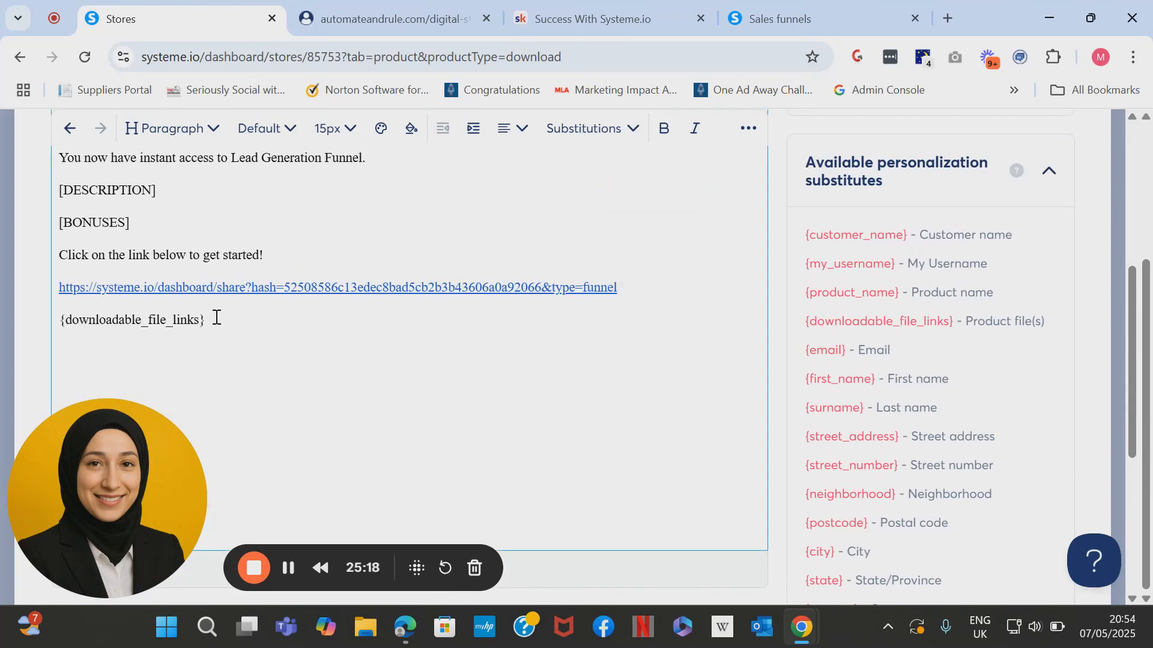
pyautogui.moveTo(214, 319); pyautogui.dragTo(51, 320)
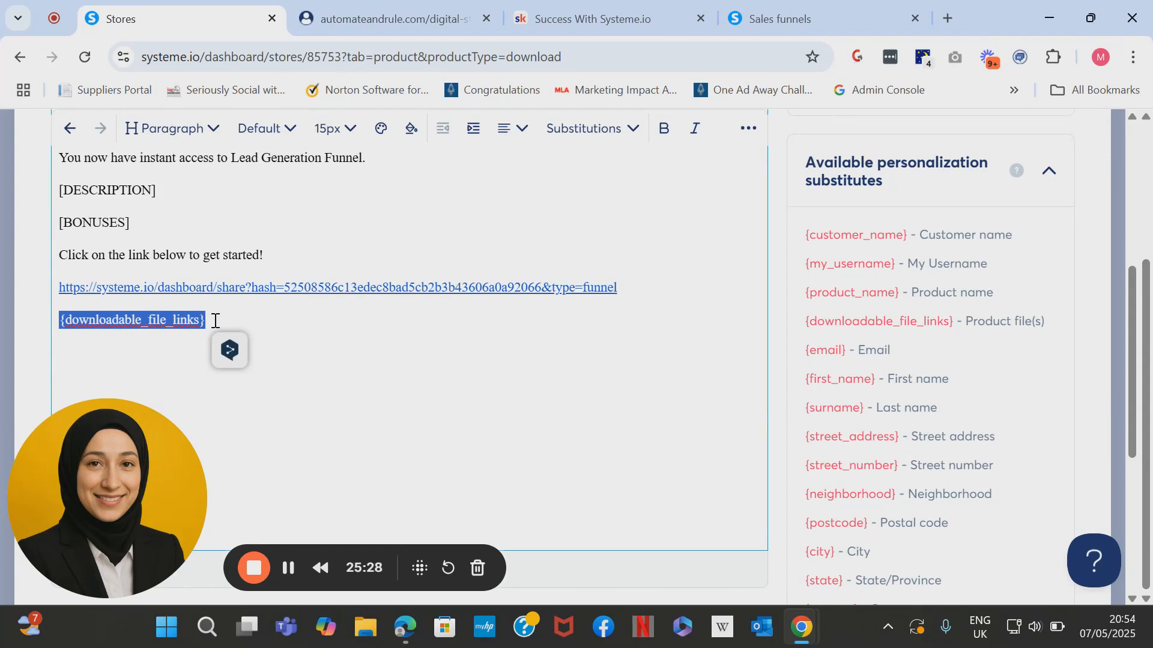
pyautogui.moveTo(282, 308); pyautogui.dragTo(52, 318)
pyautogui.click(283, 322)
pyautogui.moveTo(234, 321); pyautogui.dragTo(58, 321)
pyautogui.click(277, 326)
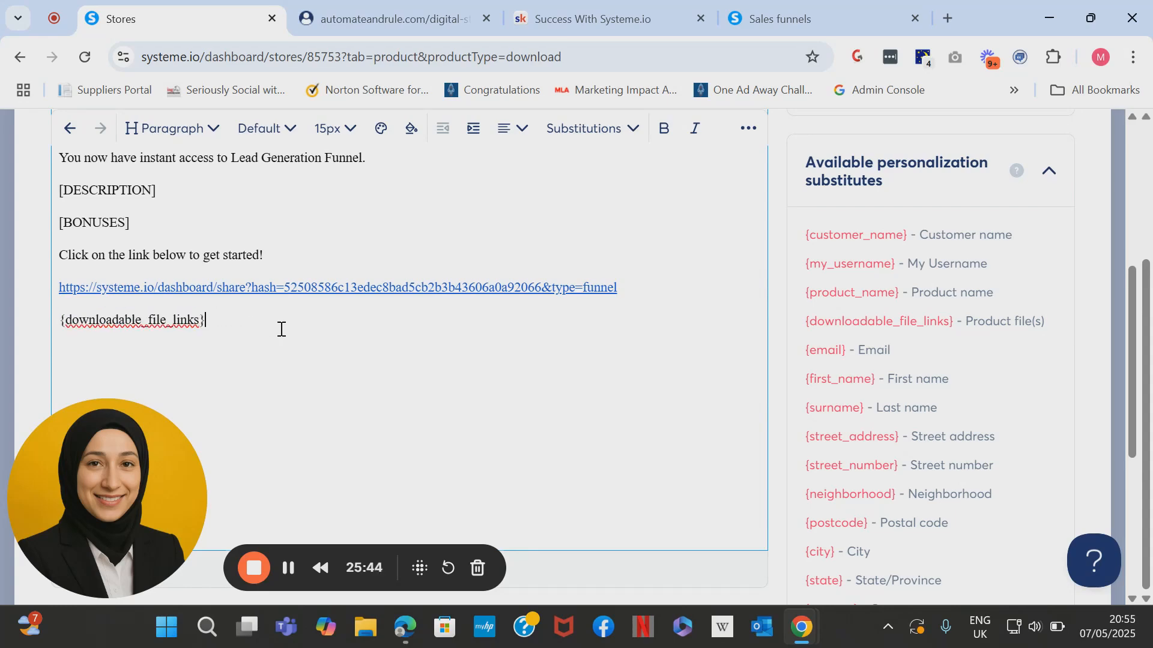
pyautogui.scroll(-6, 277, 326)
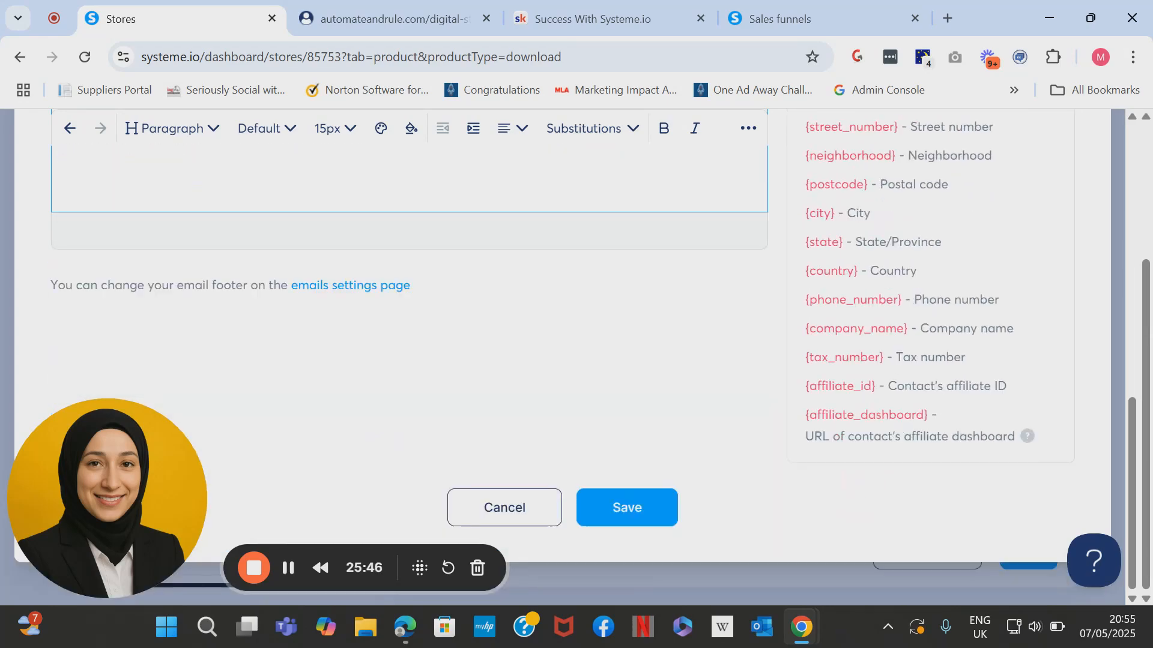
pyautogui.scroll(10, 397, 360)
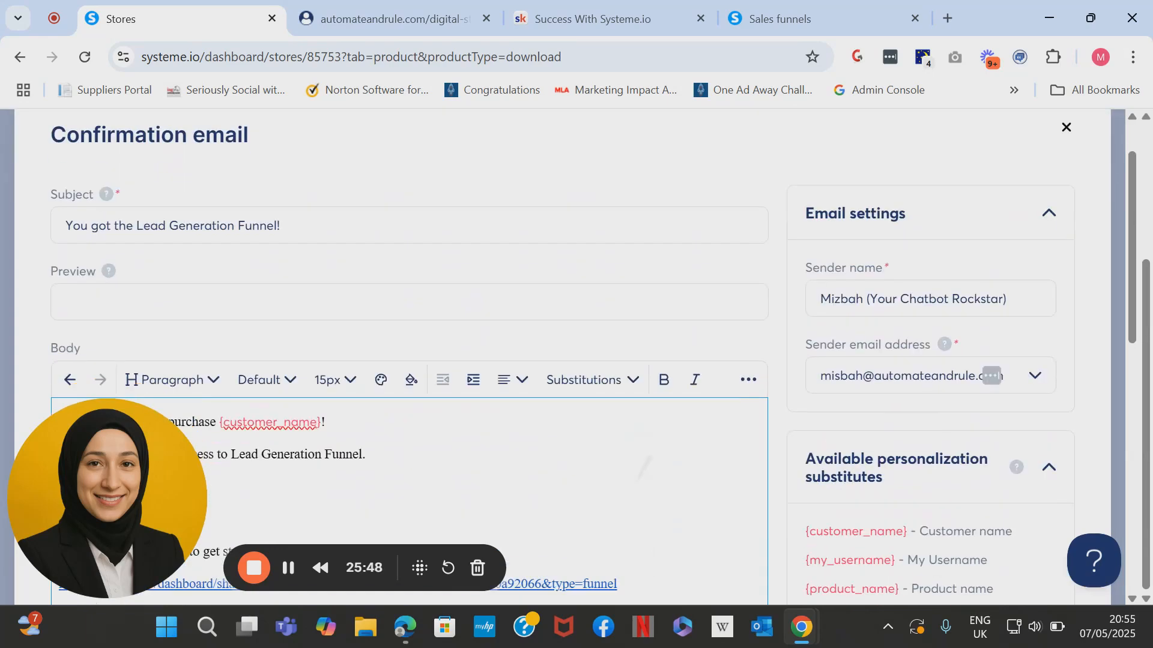
pyautogui.scroll(-1, 896, 234)
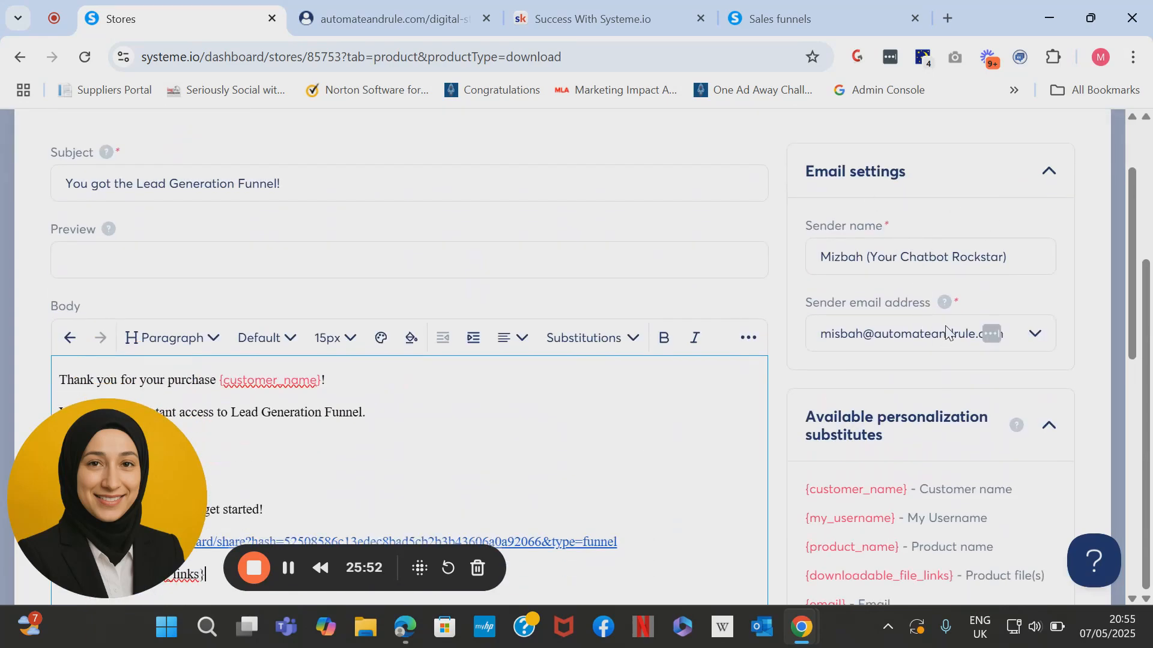
pyautogui.scroll(-8, 961, 336)
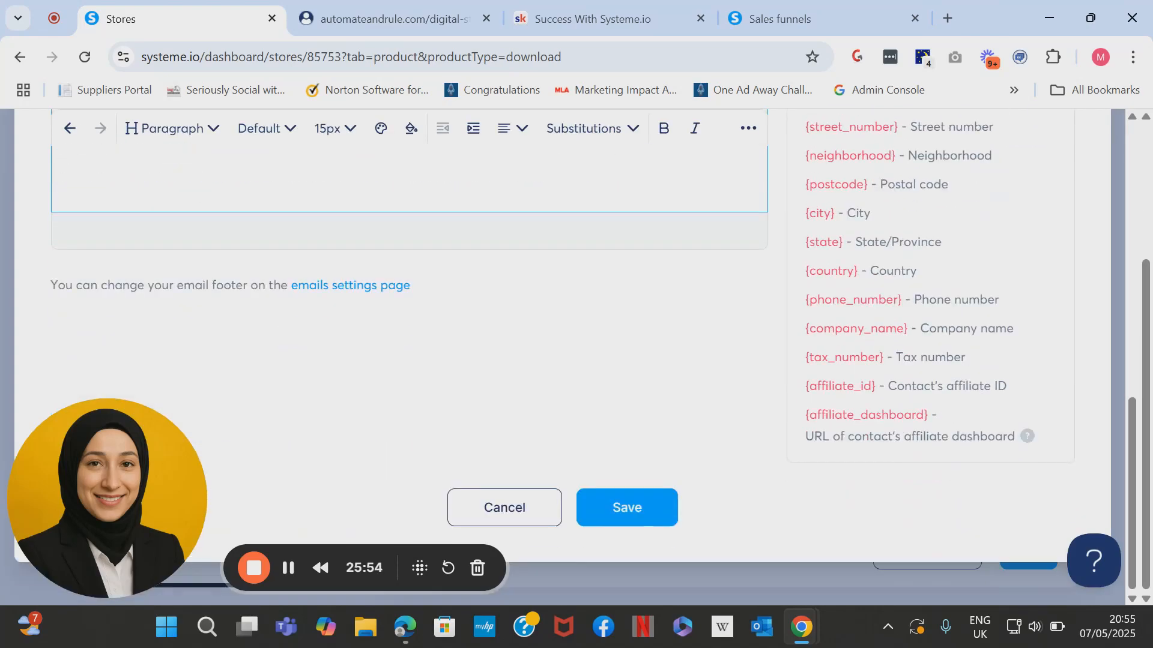
# Save the email and title the Thank you page 'Thank you for purchasing the Funnel!'.
pyautogui.click(627, 508)
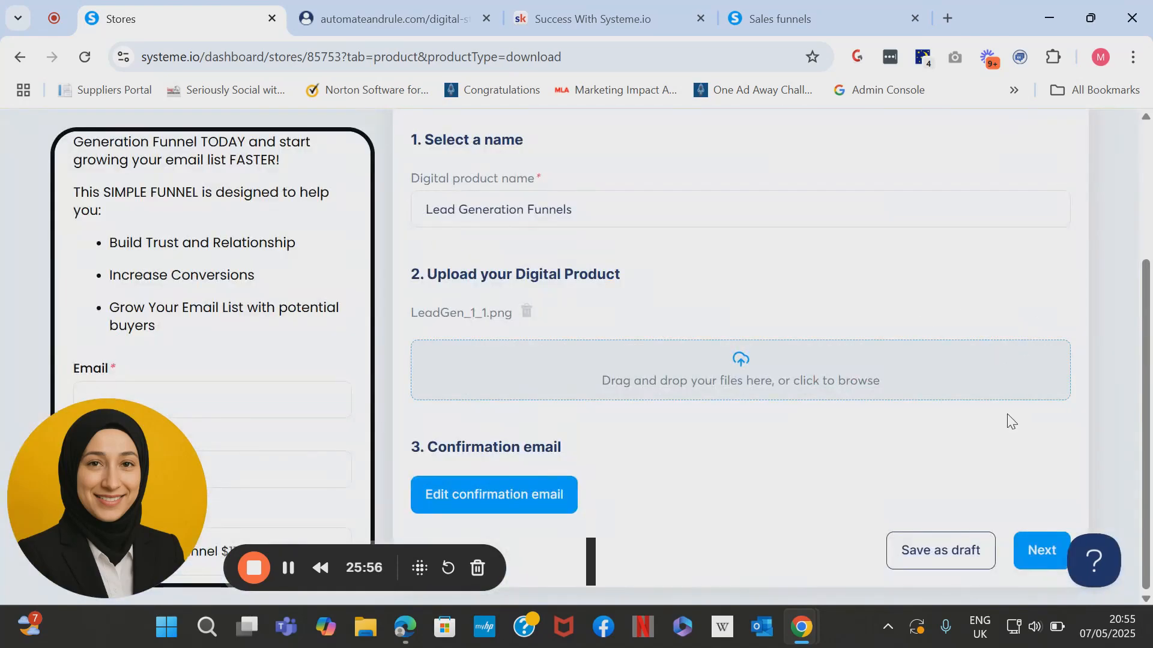
pyautogui.click(1046, 553)
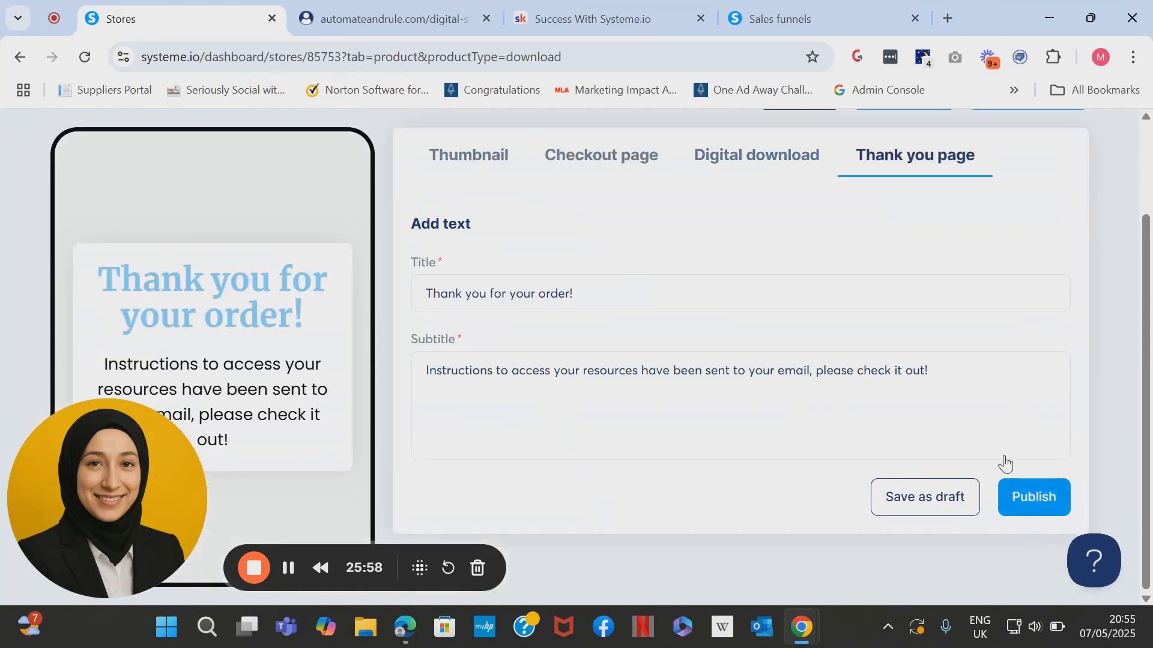
pyautogui.moveTo(598, 288); pyautogui.dragTo(423, 282)
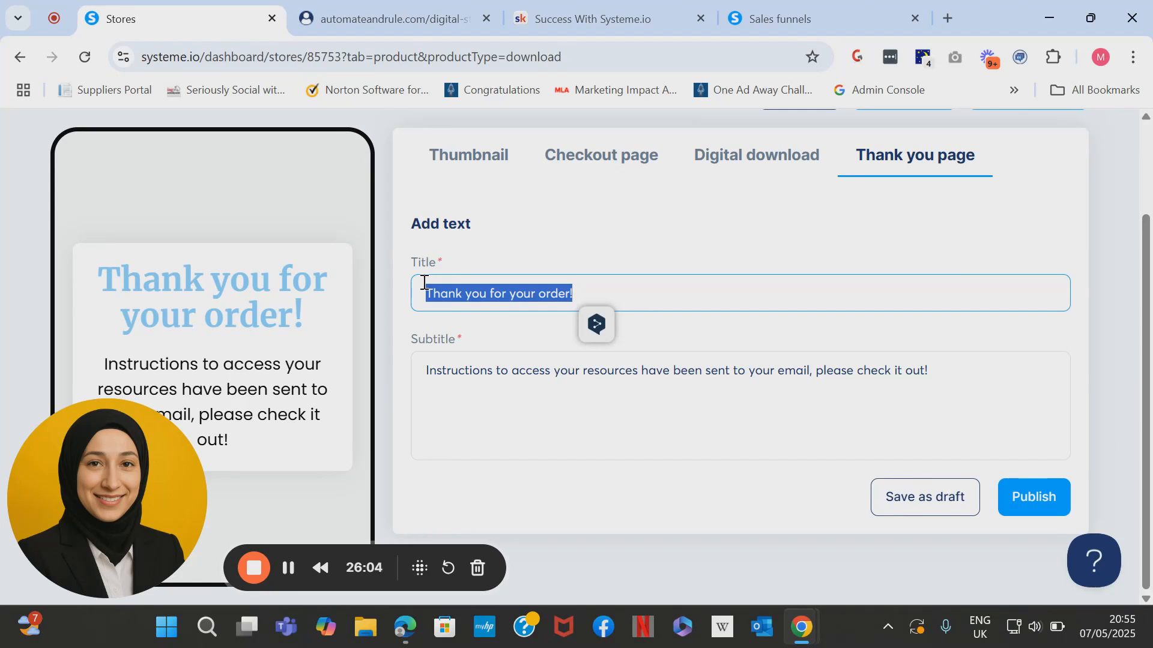
pyautogui.write('tHAN')
pyautogui.press('BackSpace')
pyautogui.press('BackSpace')
pyautogui.press('BackSpace')
pyautogui.press('BackSpace')
pyautogui.write('Thank you for')
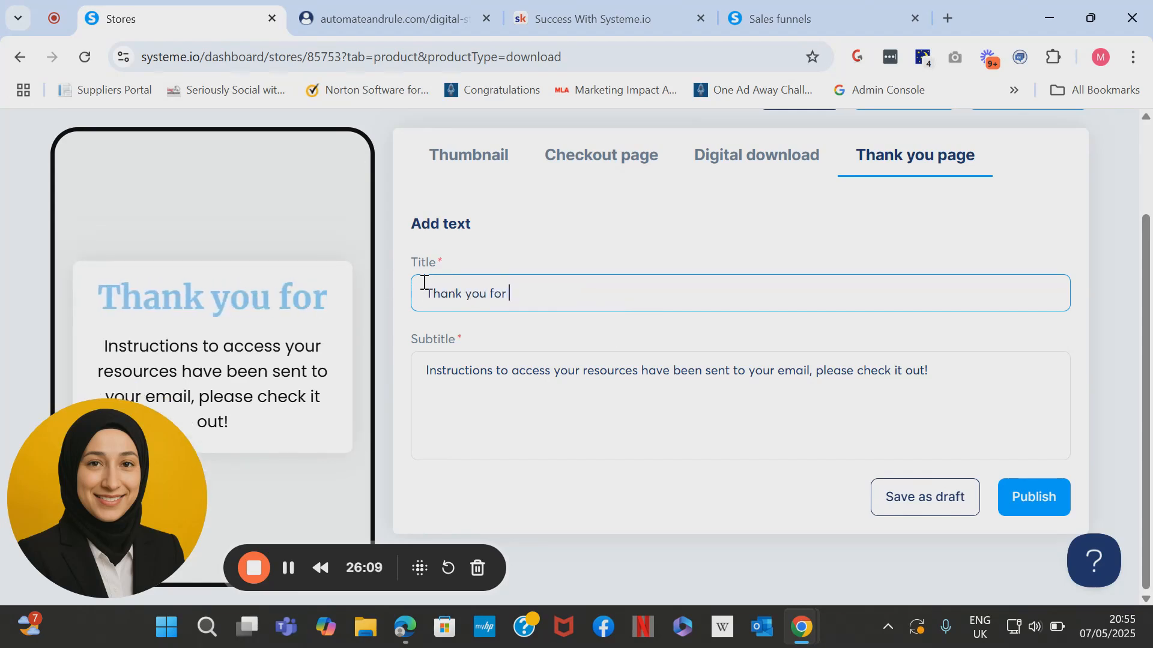
pyautogui.write(' y')
pyautogui.press('BackSpace')
pyautogui.write('purchasing ')
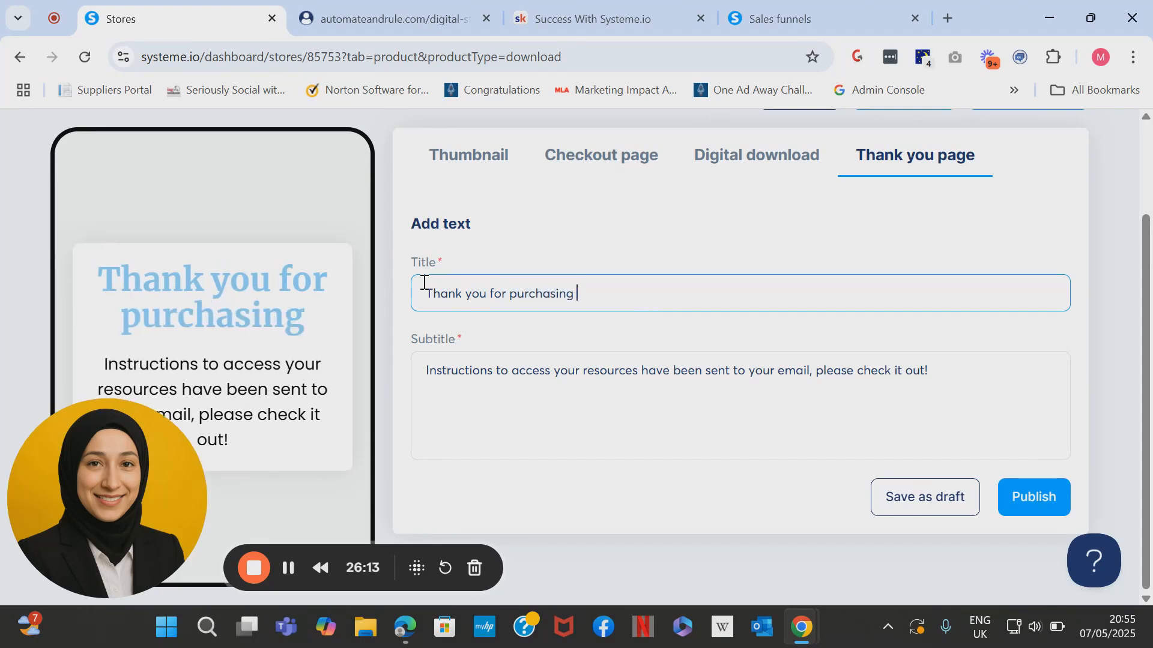
pyautogui.write('the Funnel!')
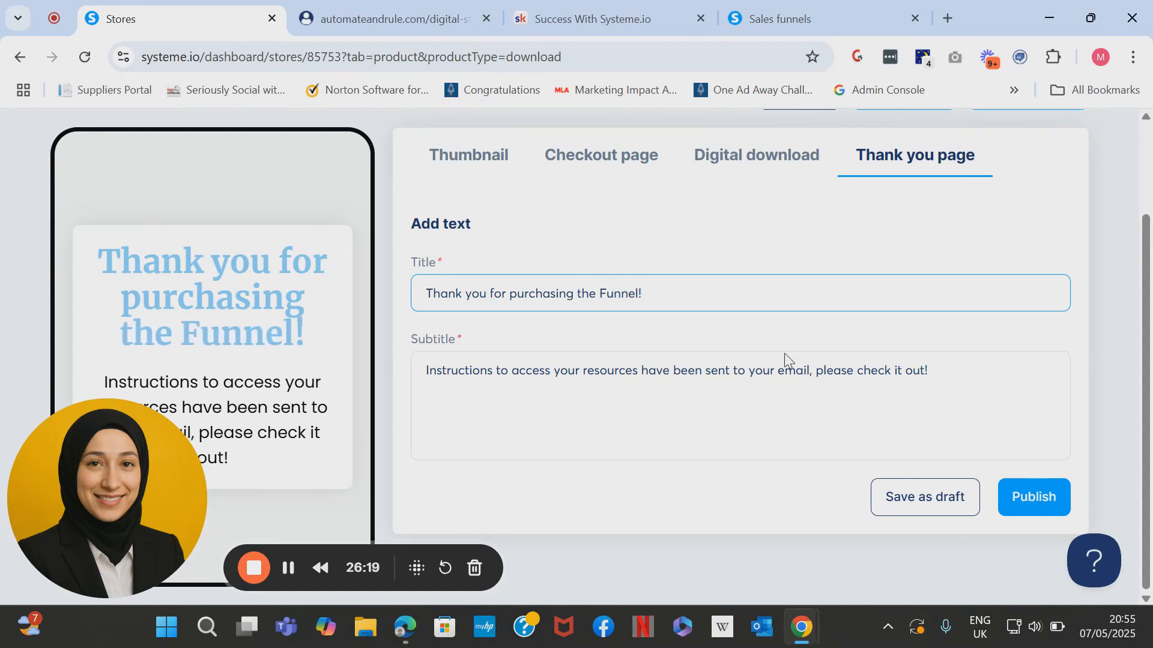
# Write a subtitle saying the template was emailed and to download the Funnel Template.
pyautogui.moveTo(970, 373); pyautogui.dragTo(373, 442)
pyautogui.write('Th')
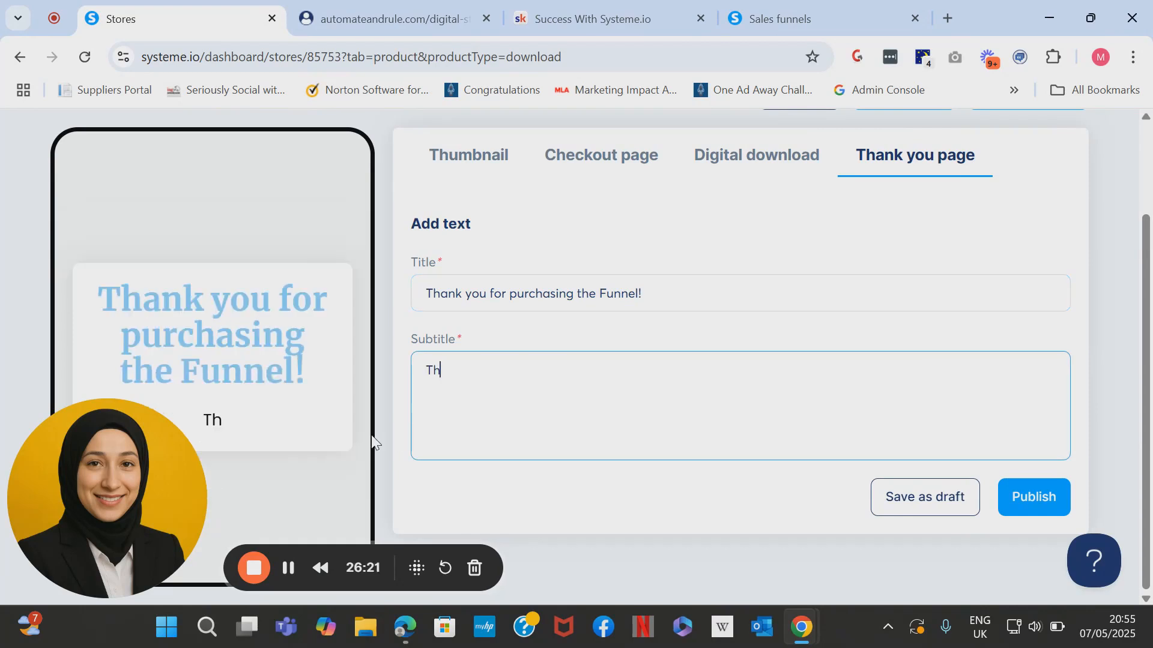
pyautogui.write('e templat')
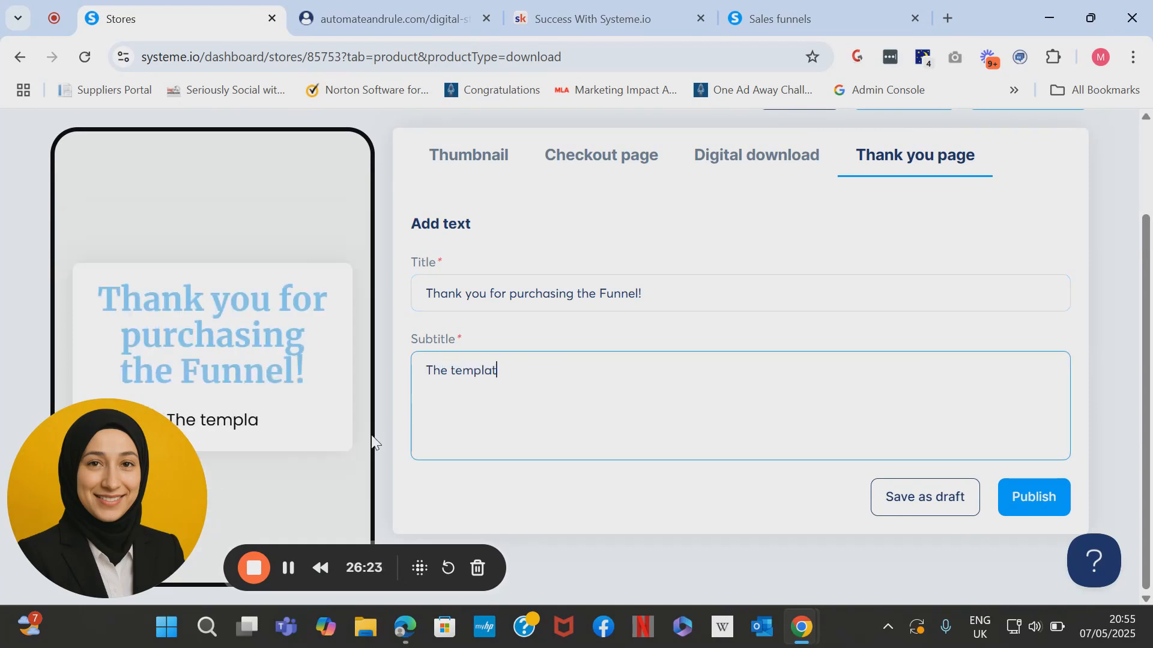
pyautogui.write('e has been sengt ')
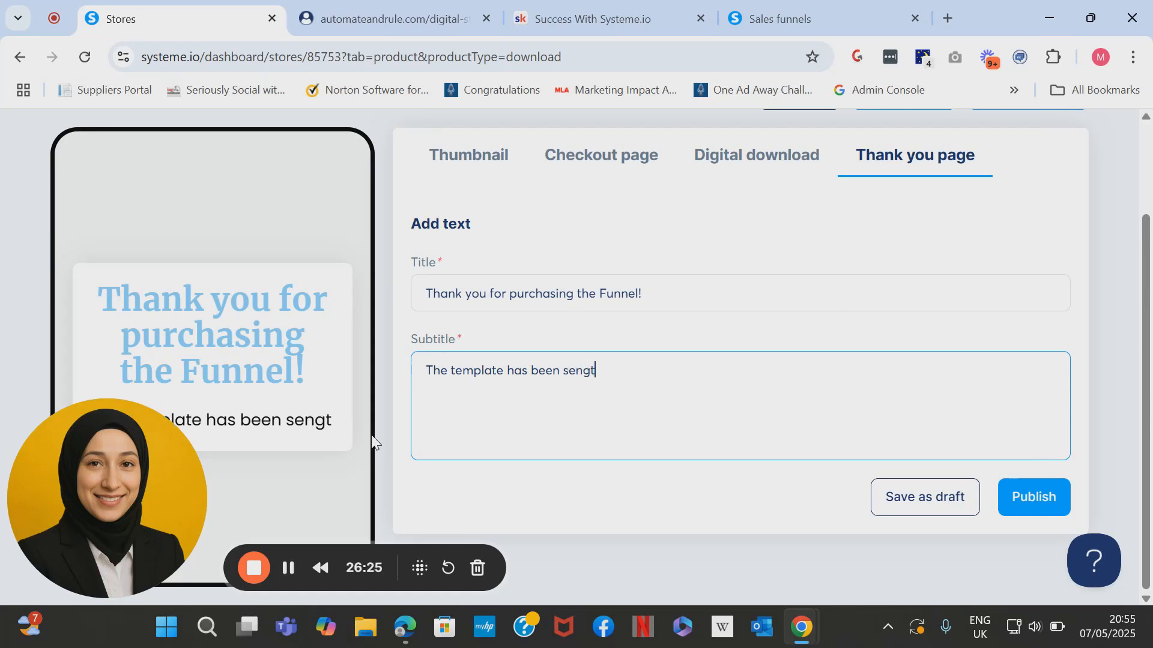
pyautogui.write('to your ma')
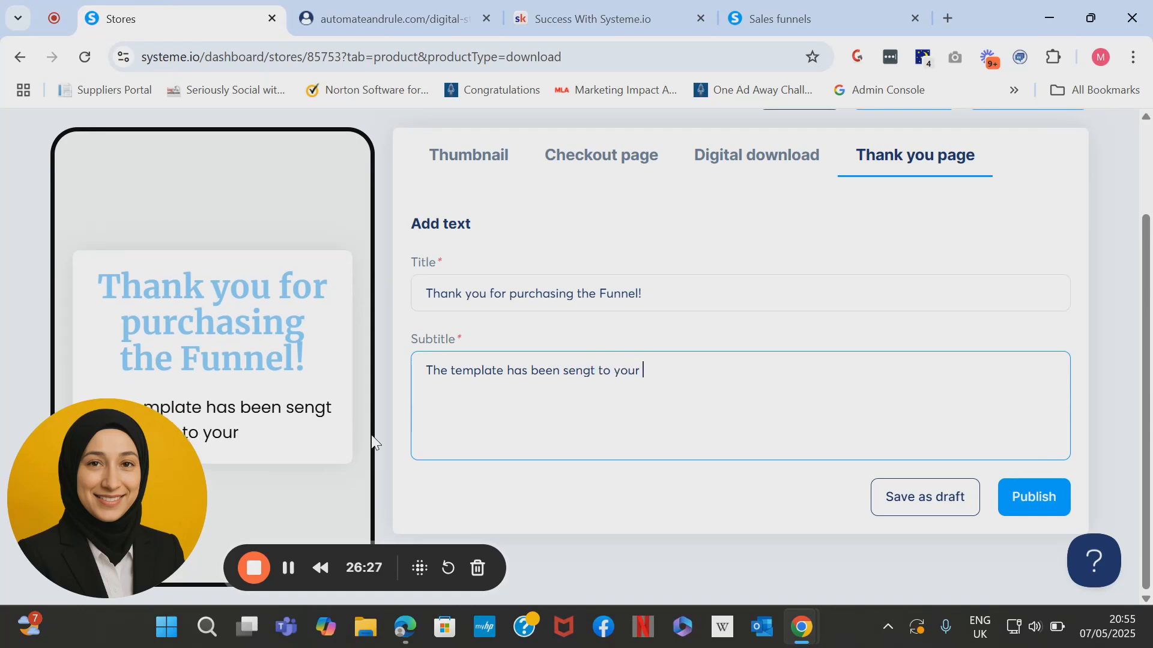
pyautogui.press('BackSpace')
pyautogui.press('BackSpace')
pyautogui.write('email i')
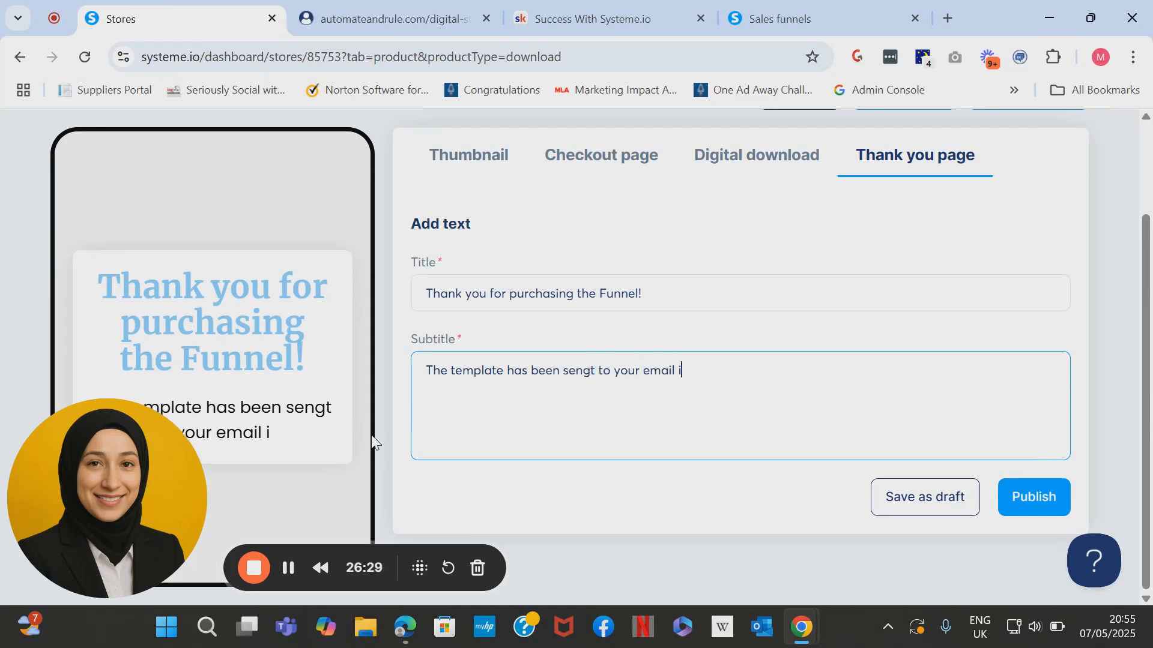
pyautogui.write('nbox. Pleas')
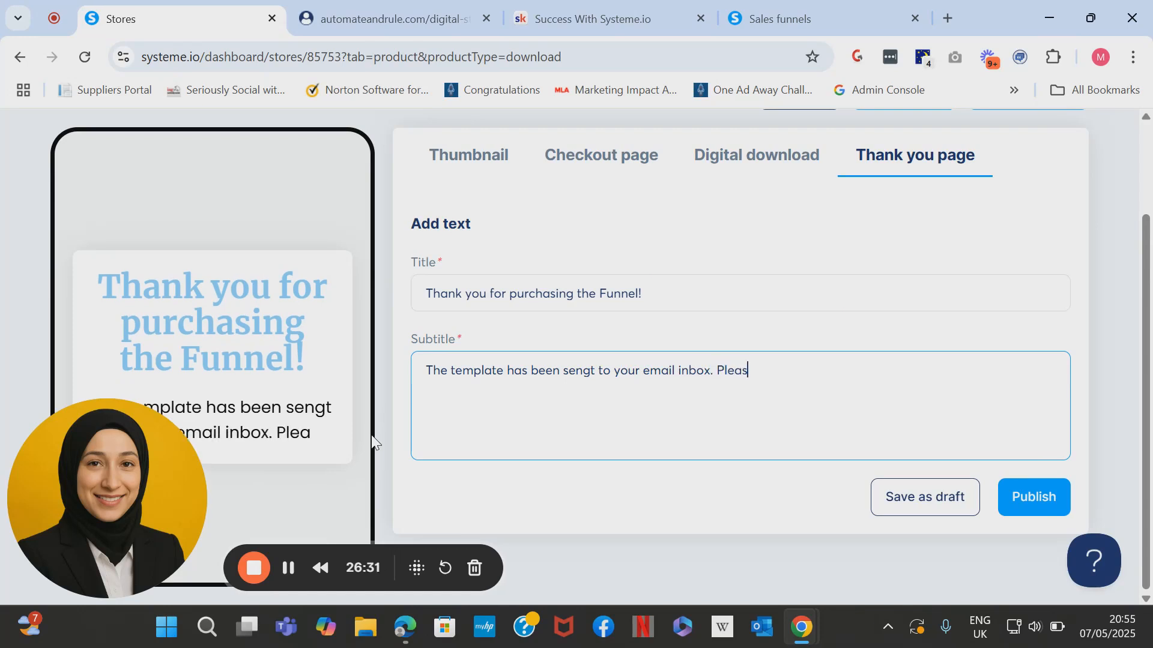
pyautogui.write('e make sure to ch')
pyautogui.press('BackSpace')
pyautogui.write('chev')
pyautogui.press('BackSpace')
pyautogui.write('ck your me')
pyautogui.press('BackSpace')
pyautogui.press('BackSpace')
pyautogui.write('email and download your Funnel Template.')
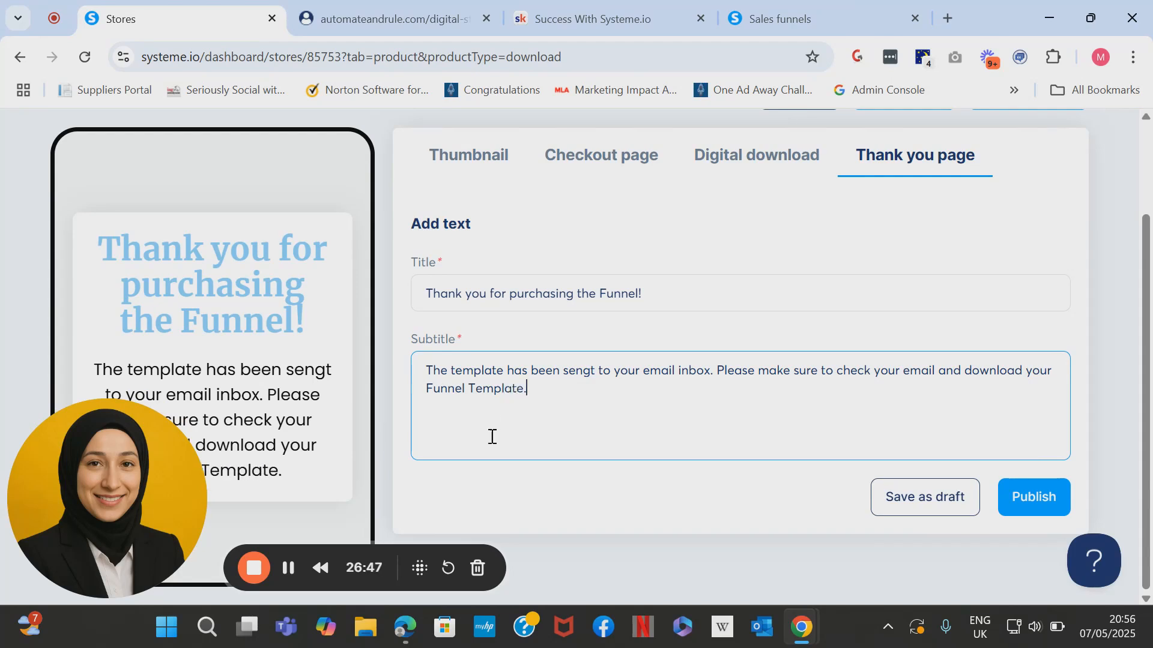
# Publish the Lead Generation Funnel product, then start a new Sell a course product.
pyautogui.click(1042, 506)
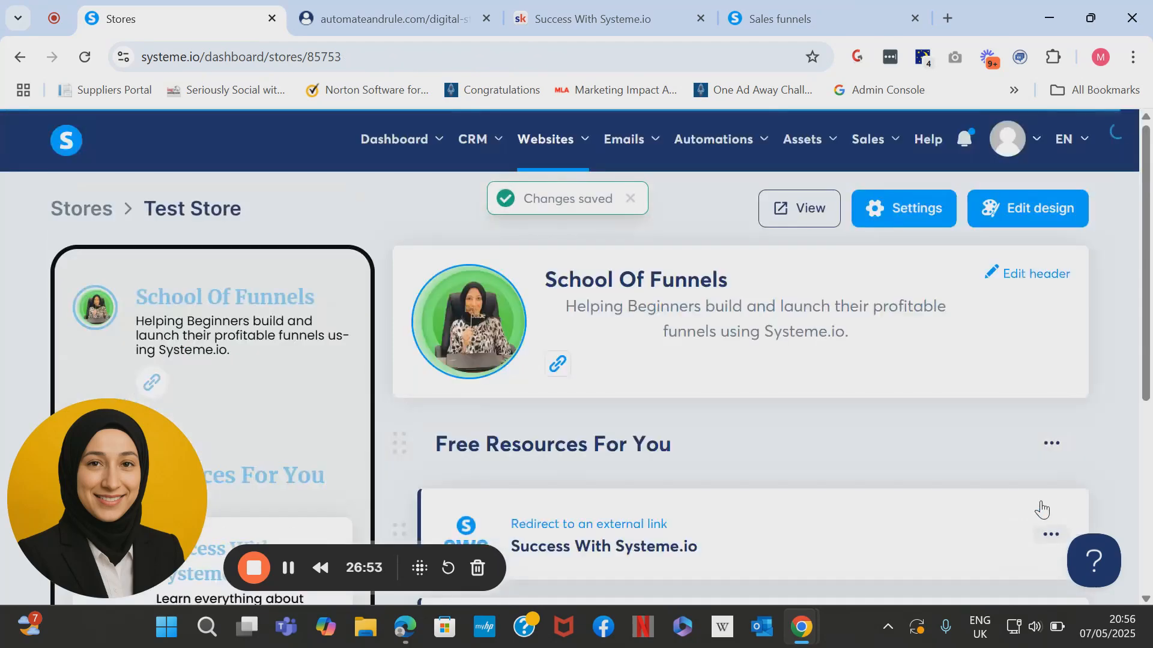
pyautogui.moveTo(1150, 347); pyautogui.dragTo(1150, 537)
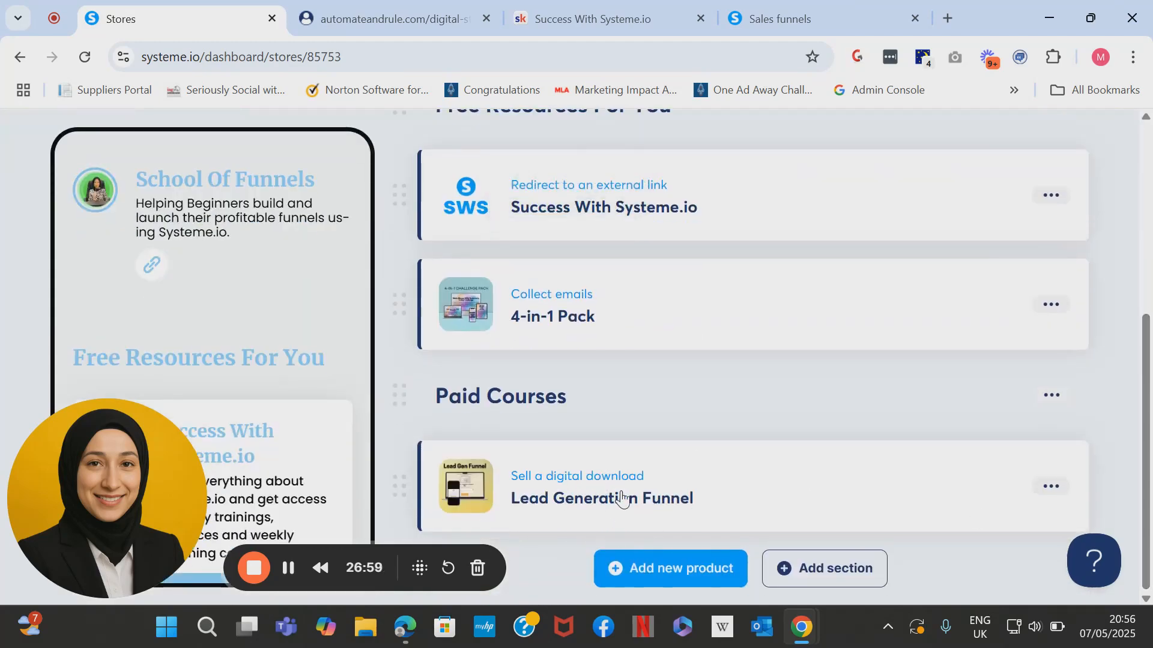
pyautogui.click(669, 575)
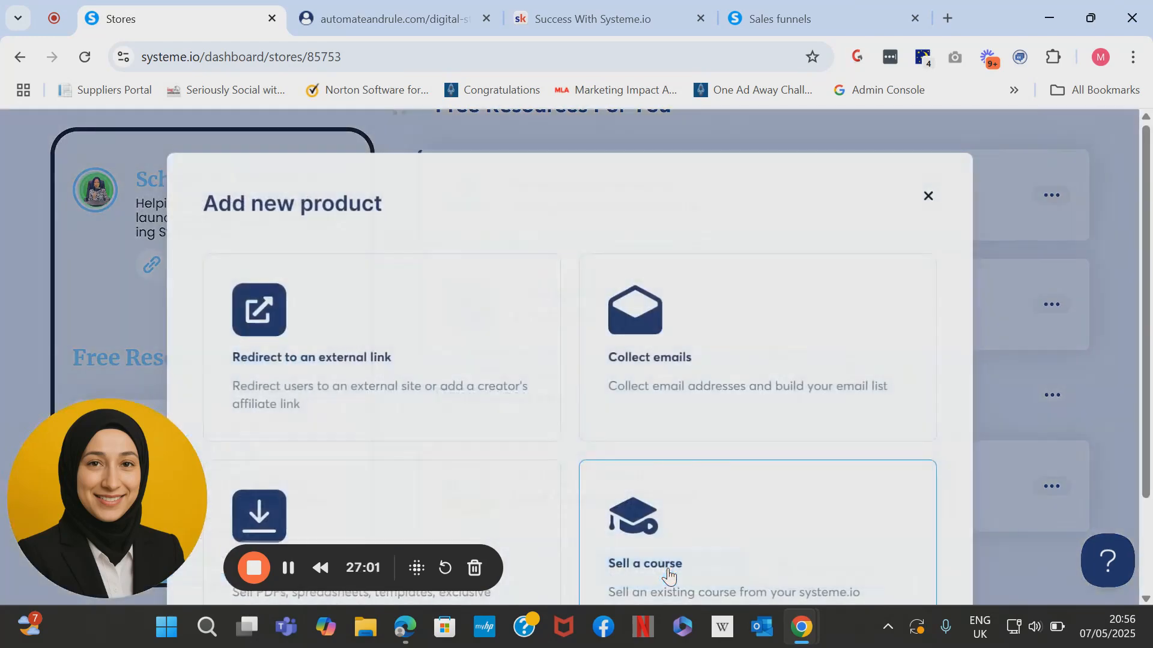
pyautogui.scroll(-2, 671, 562)
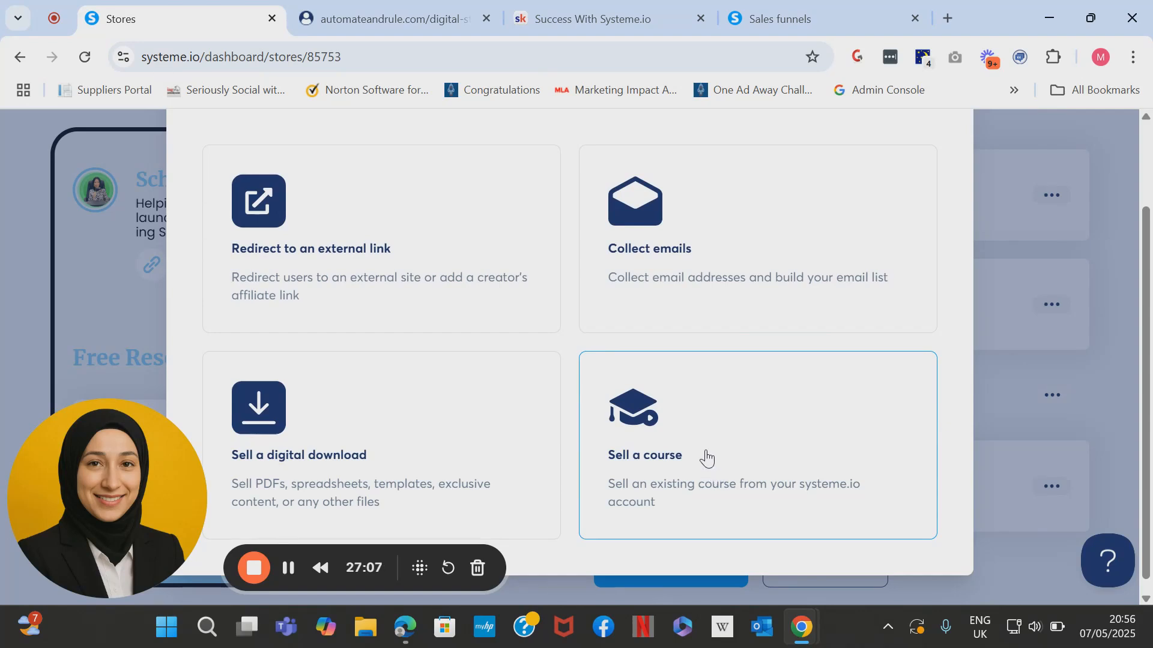
pyautogui.click(693, 475)
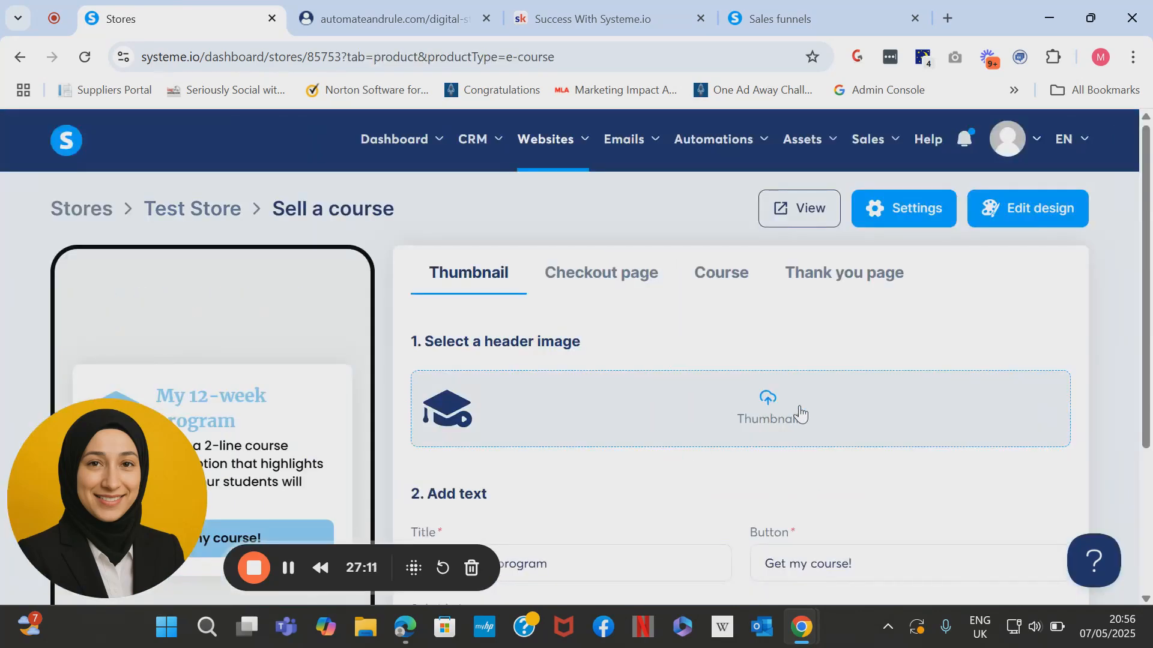
pyautogui.scroll(-3, 1151, 369)
pyautogui.scroll(3, 1151, 369)
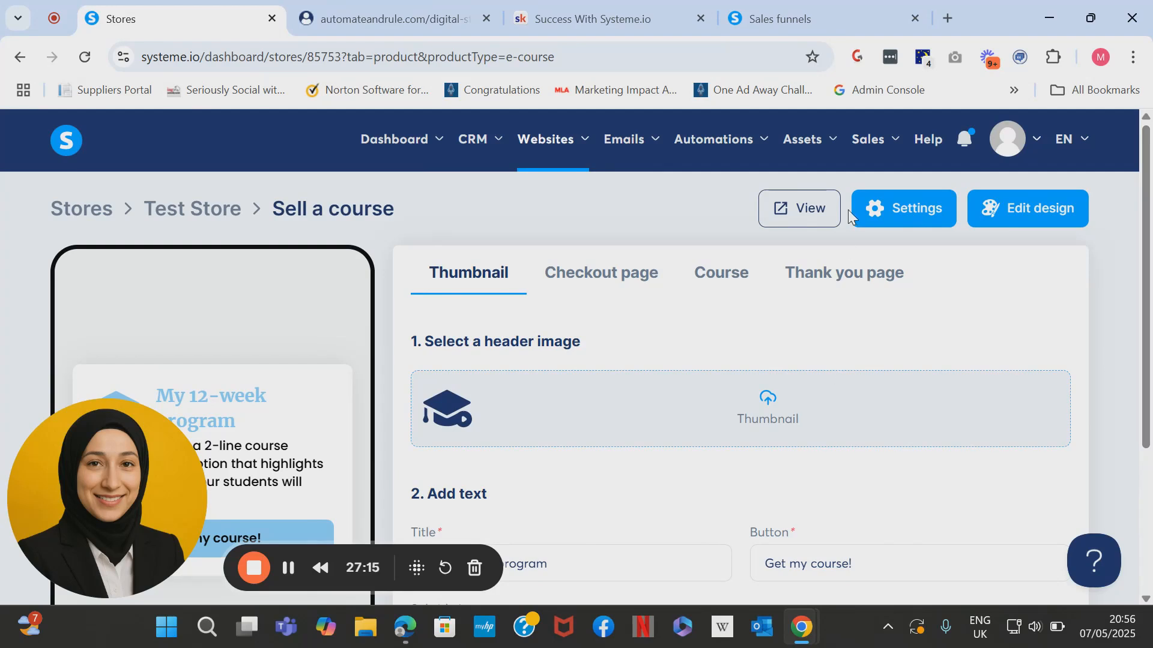
# Leave the courses list, return to the digital stores, and open Test Store's Paid Courses section.
pyautogui.moveTo(823, 153)
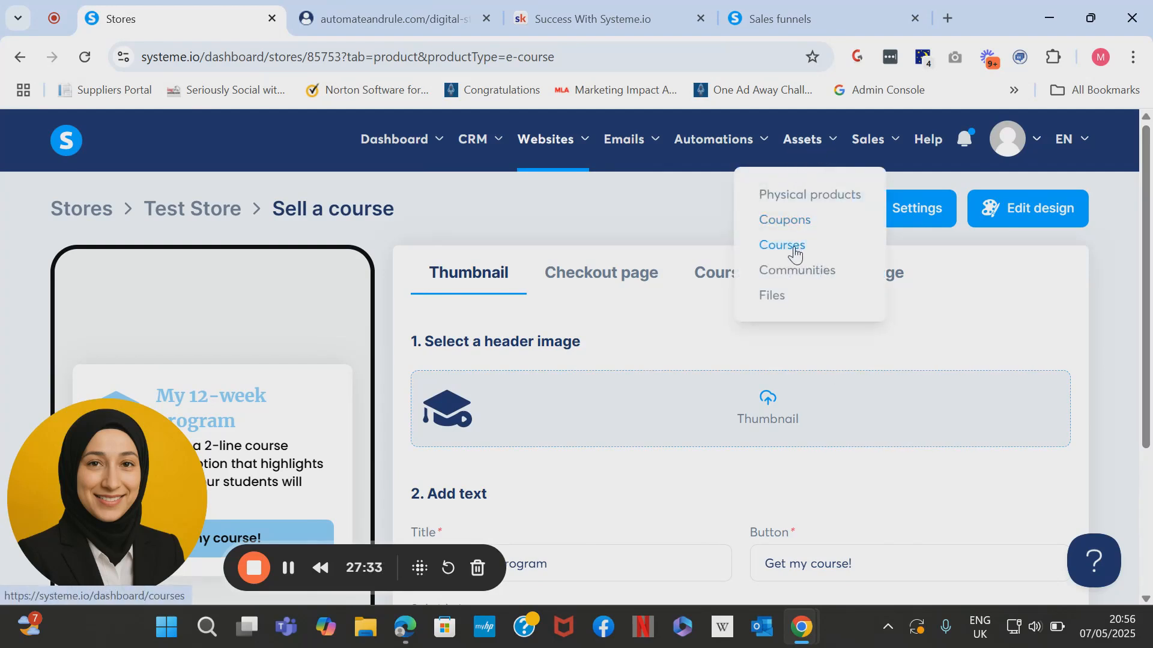
pyautogui.click(795, 248)
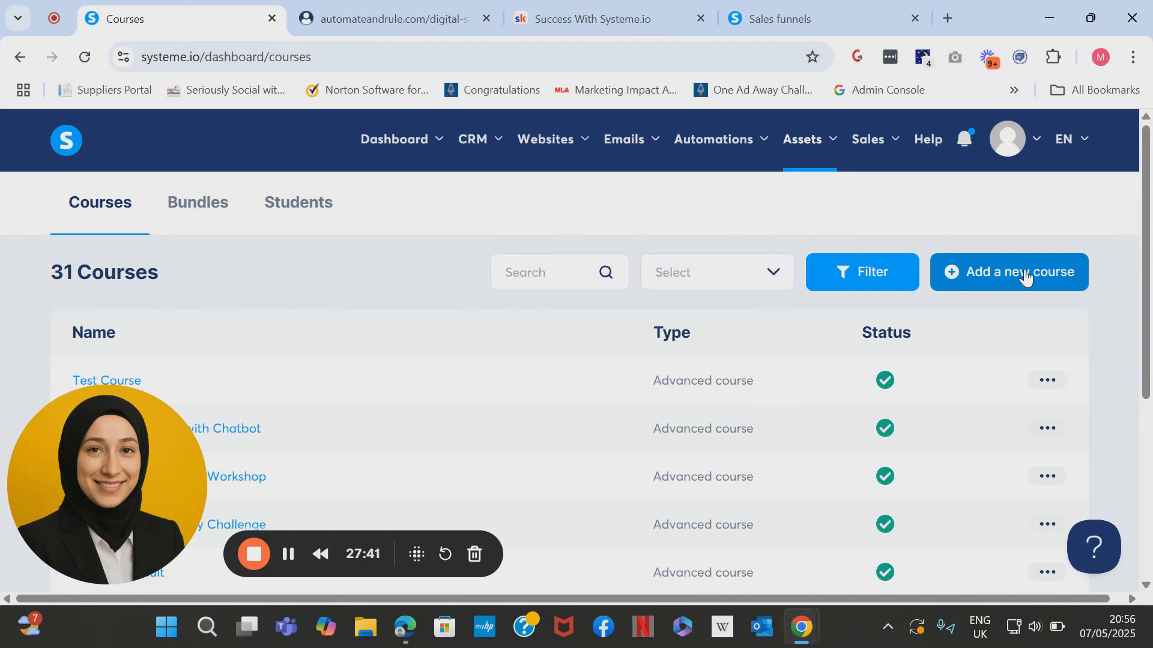
pyautogui.moveTo(637, 159)
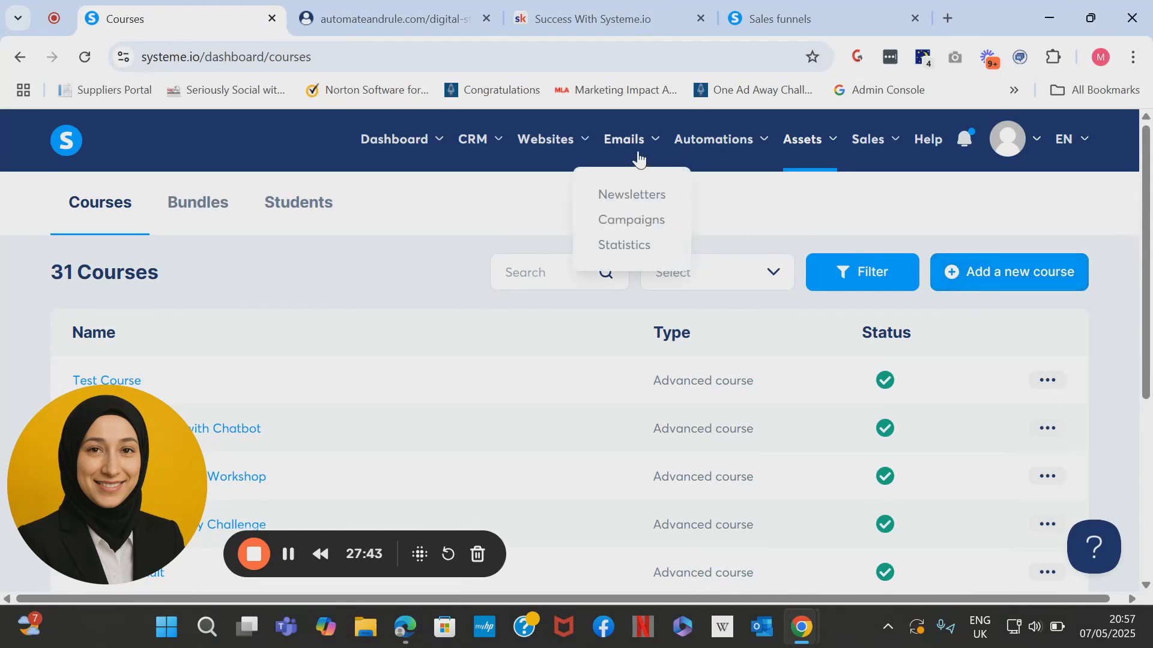
pyautogui.moveTo(564, 154)
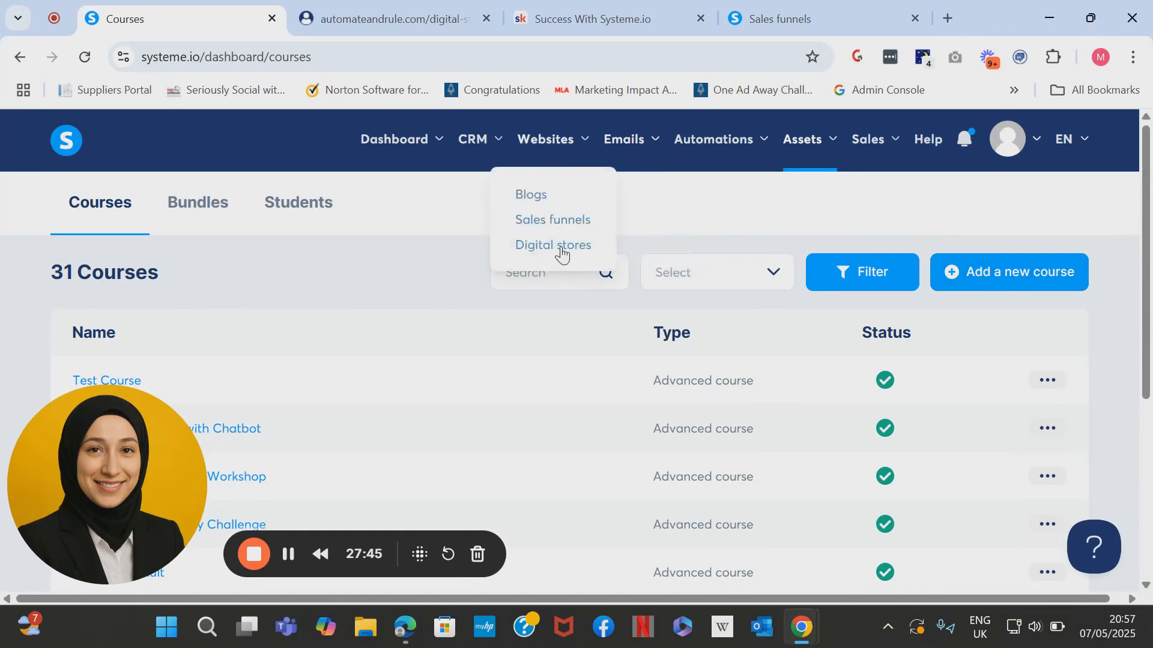
pyautogui.click(562, 252)
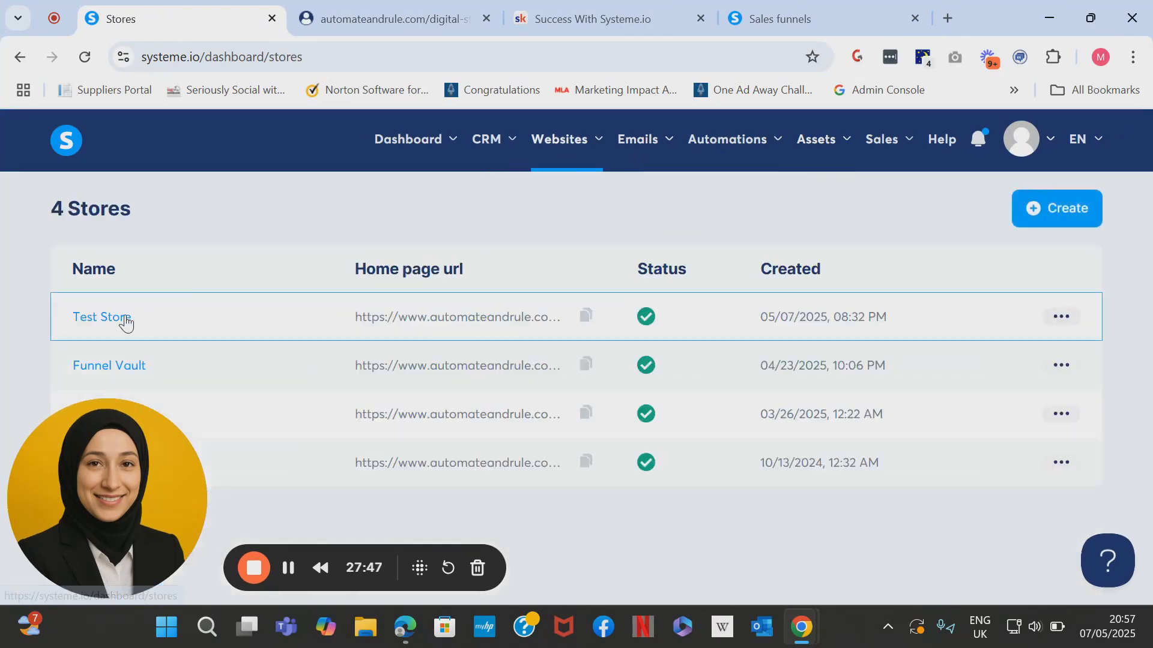
pyautogui.click(116, 324)
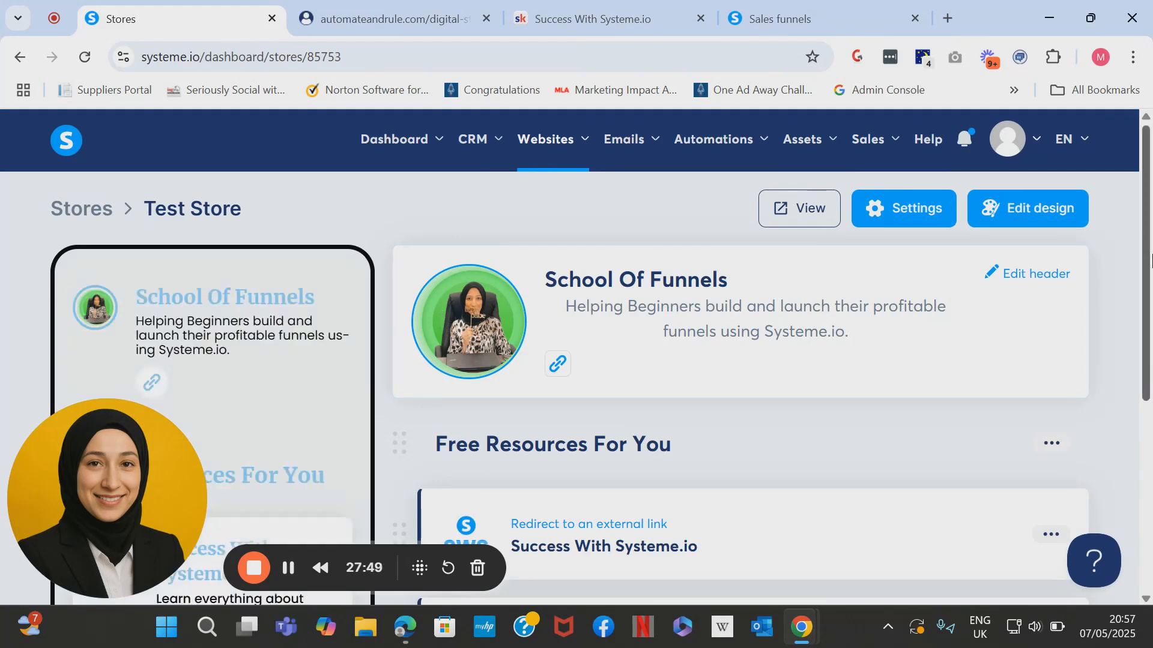
pyautogui.scroll(-5, 1151, 279)
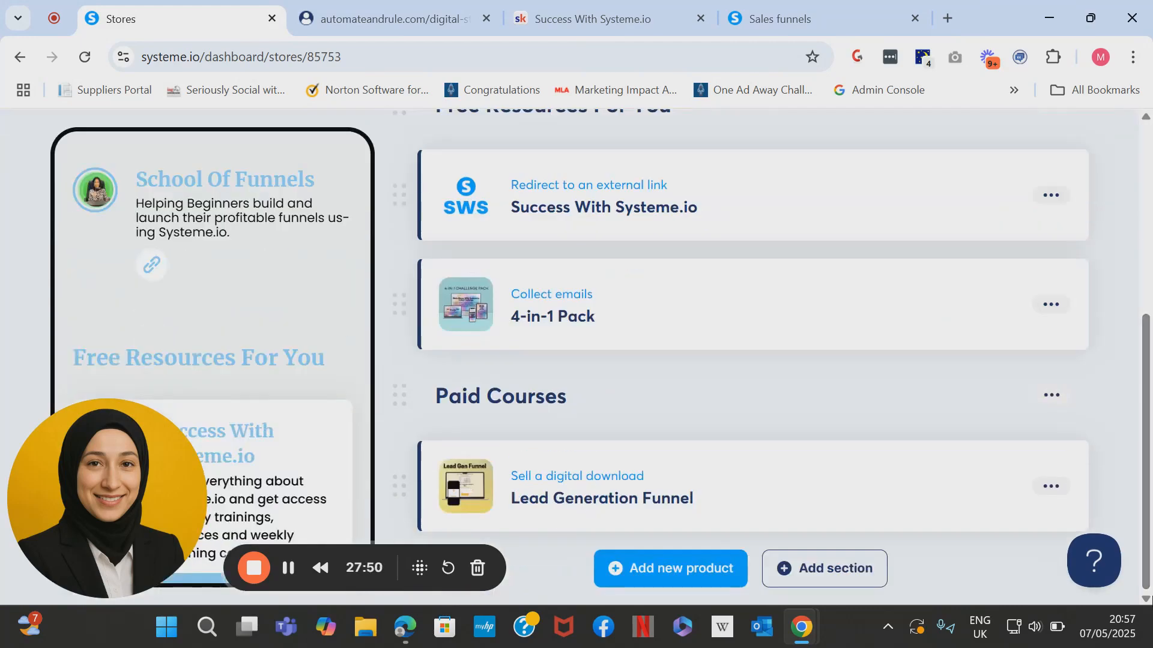
# Start a new Sell a course product and browse the media library for its header image.
pyautogui.click(664, 569)
pyautogui.click(622, 467)
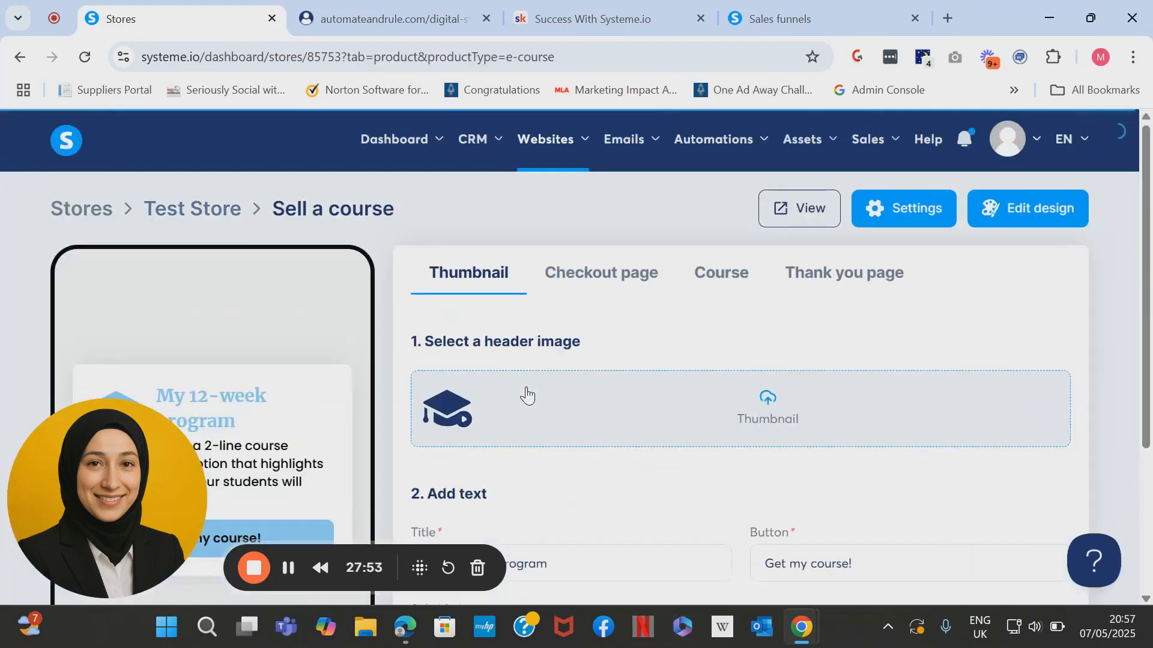
pyautogui.click(769, 416)
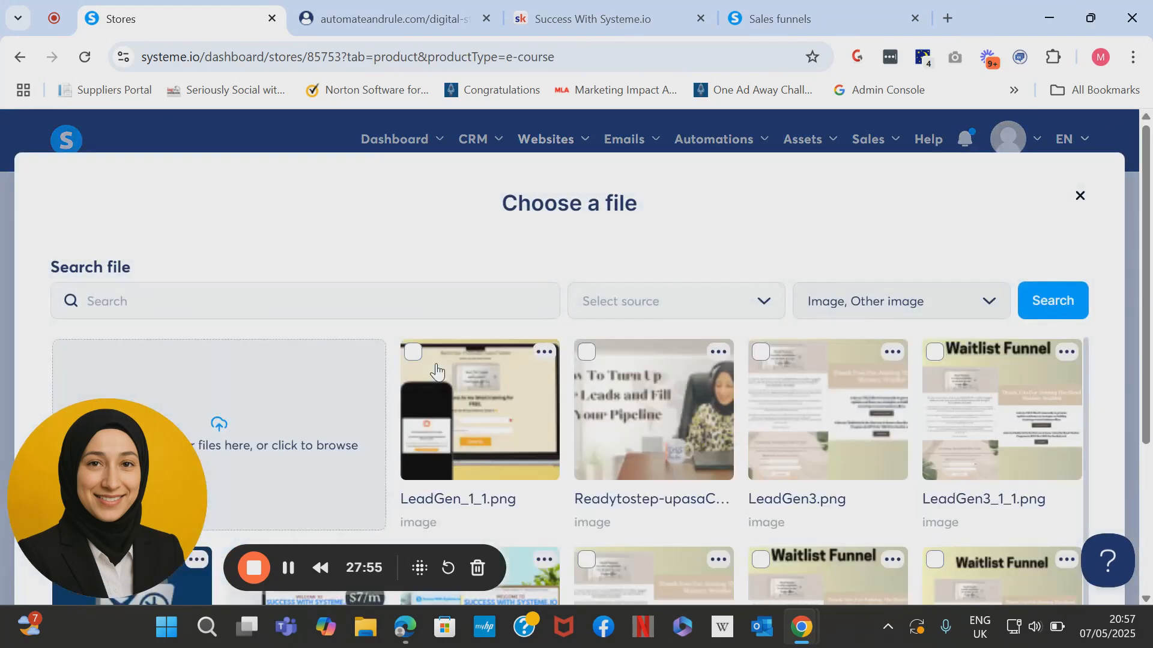
pyautogui.scroll(-4, 1087, 354)
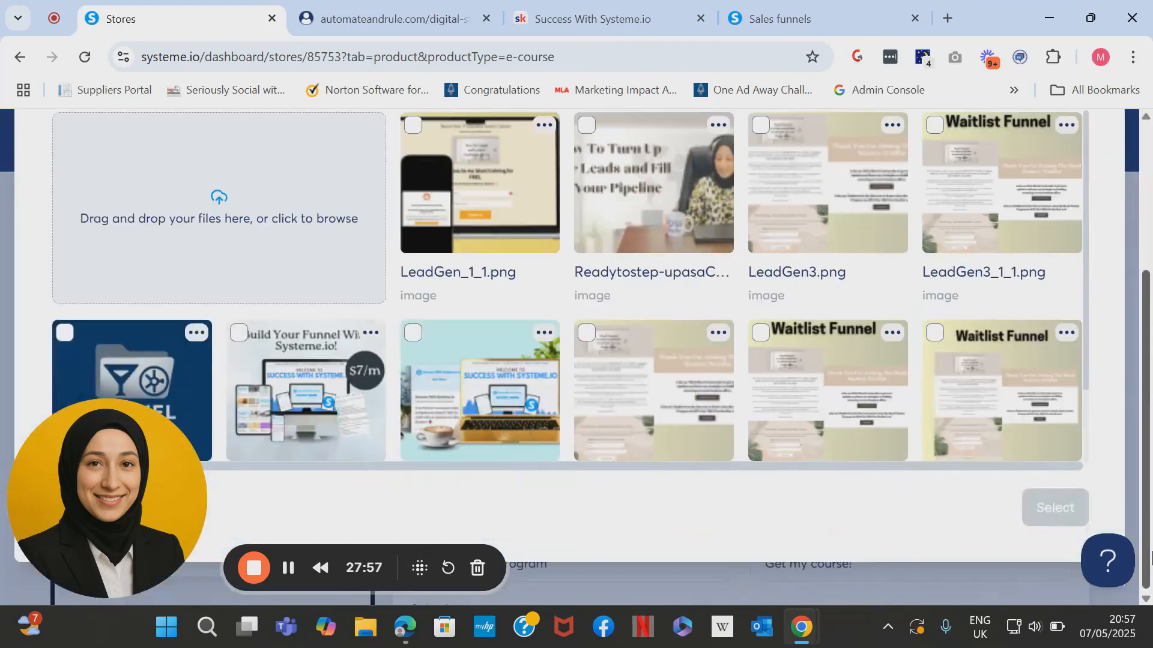
pyautogui.scroll(-3, 1085, 365)
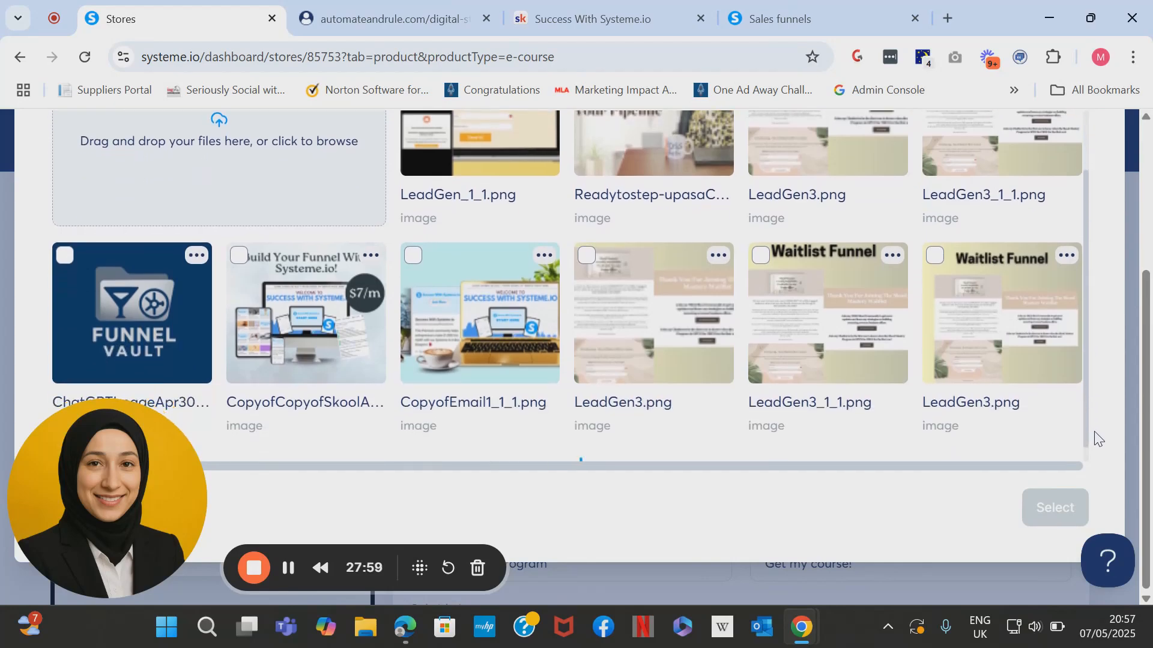
pyautogui.scroll(-3, 1086, 360)
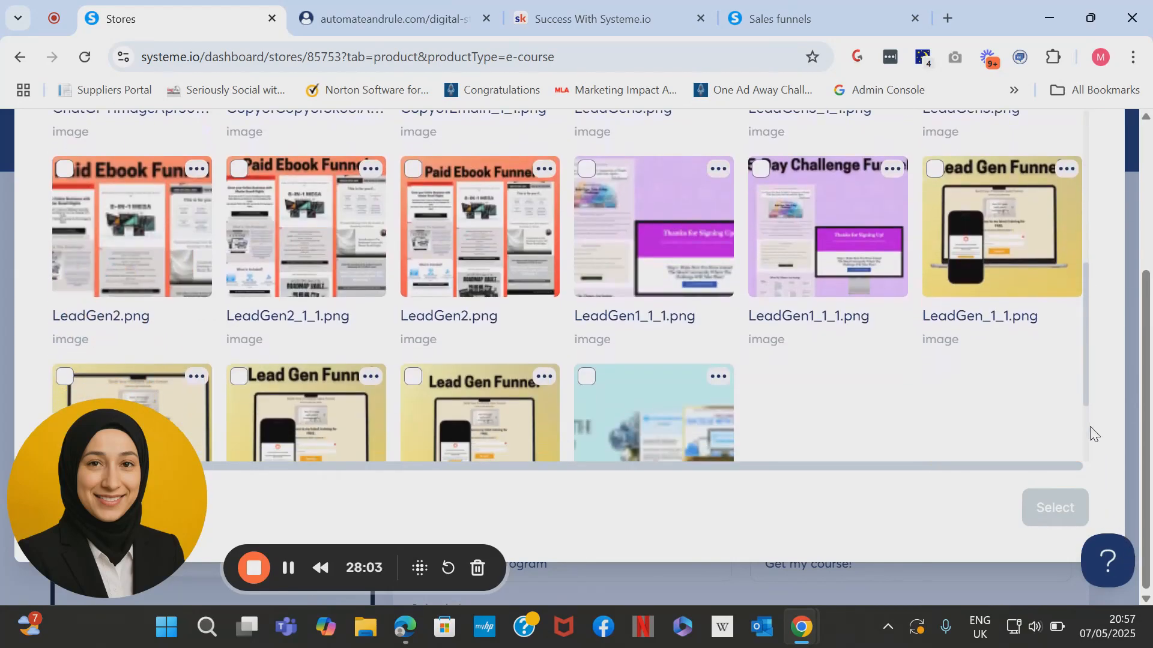
pyautogui.scroll(-3, 1080, 449)
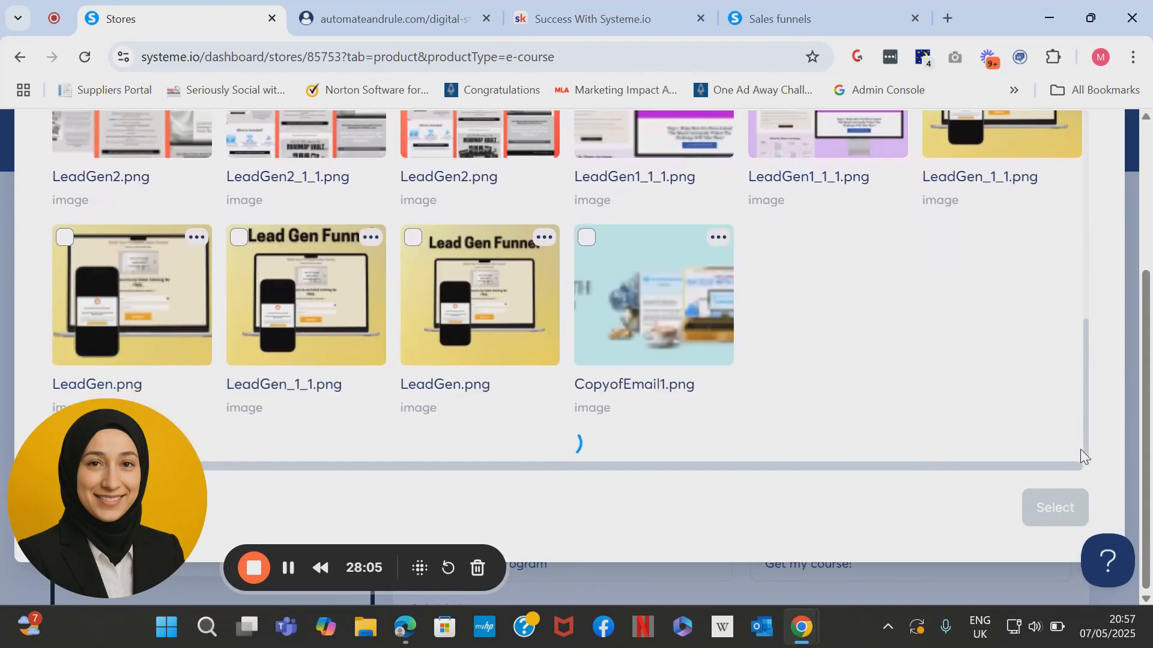
pyautogui.scroll(-5, 1080, 450)
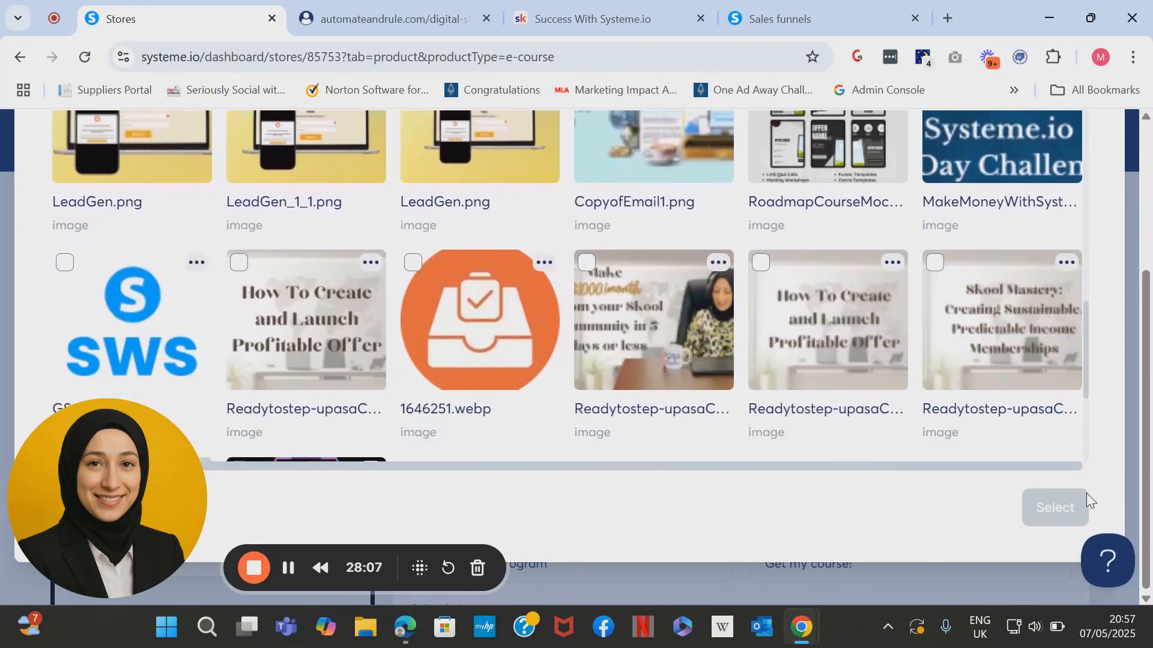
pyautogui.moveTo(1095, 545); pyautogui.dragTo(1104, 603)
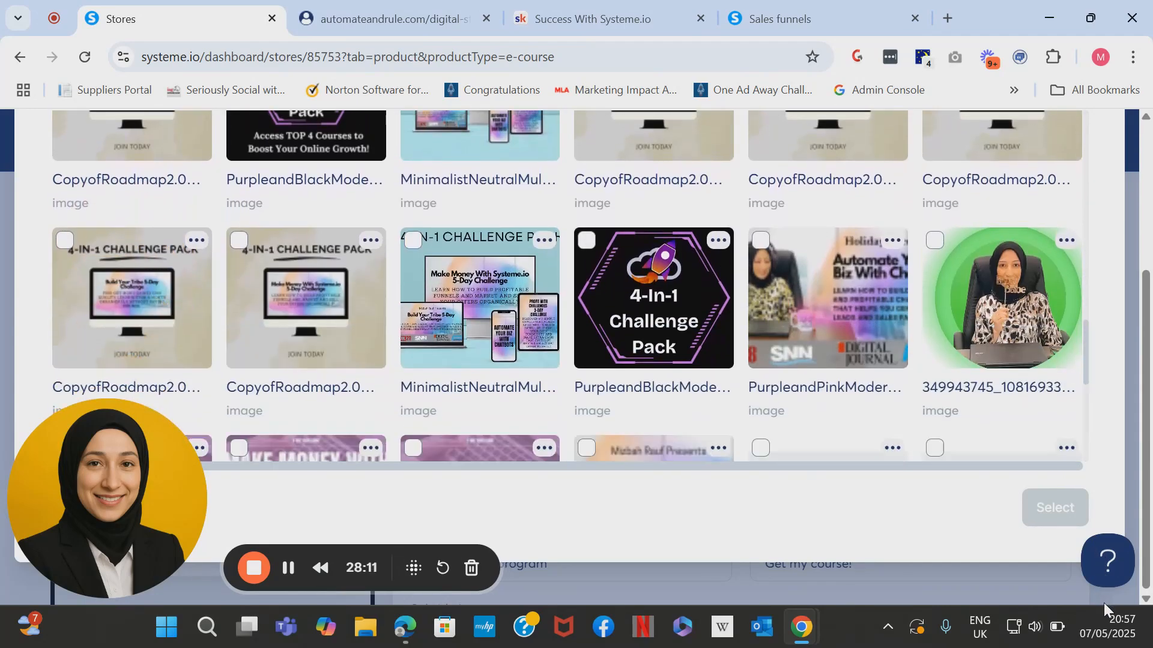
pyautogui.moveTo(1087, 347); pyautogui.dragTo(1087, 390)
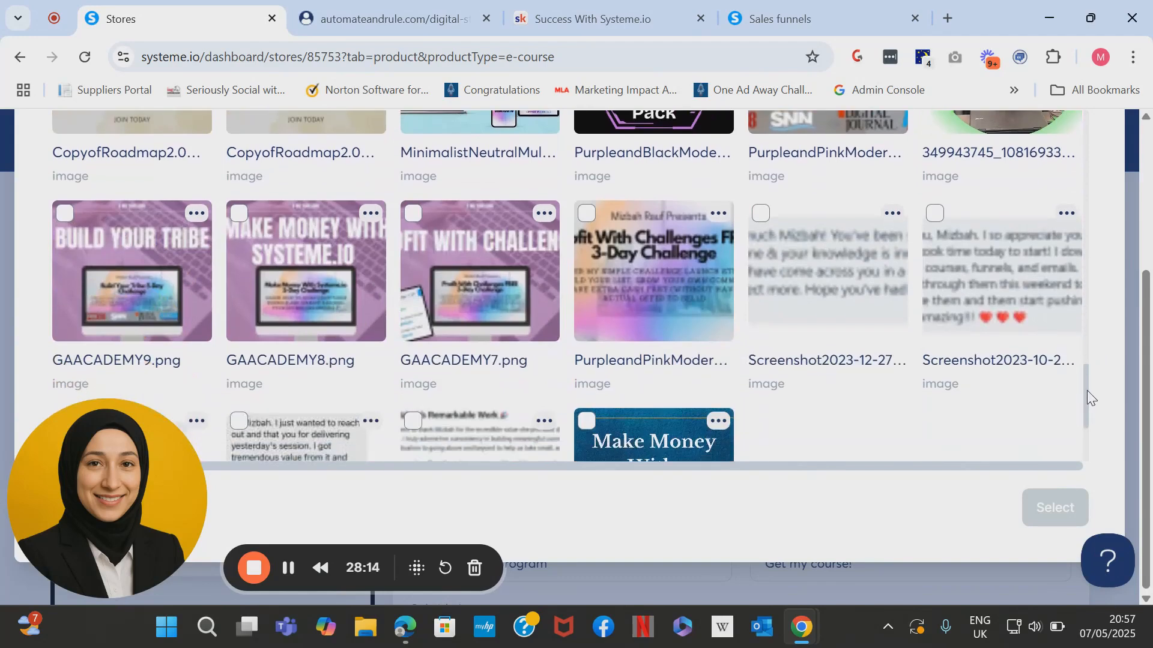
# Pick GAACADEMY8.png and crop it as the course header image.
pyautogui.click(348, 281)
pyautogui.click(1030, 506)
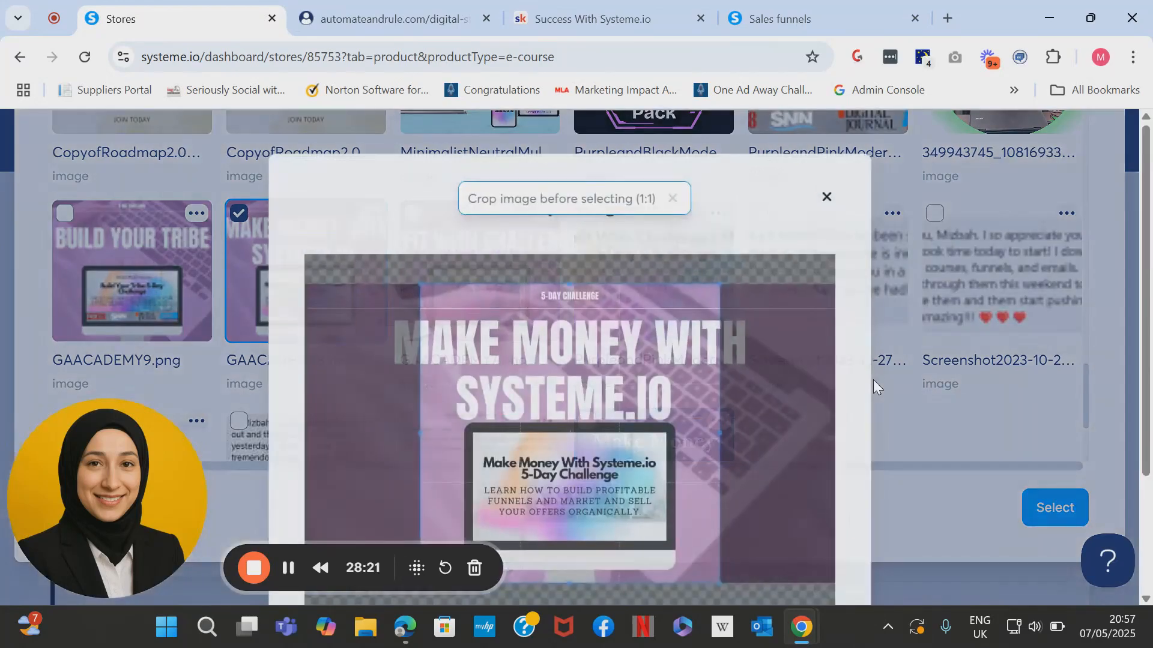
pyautogui.scroll(-2, 1150, 401)
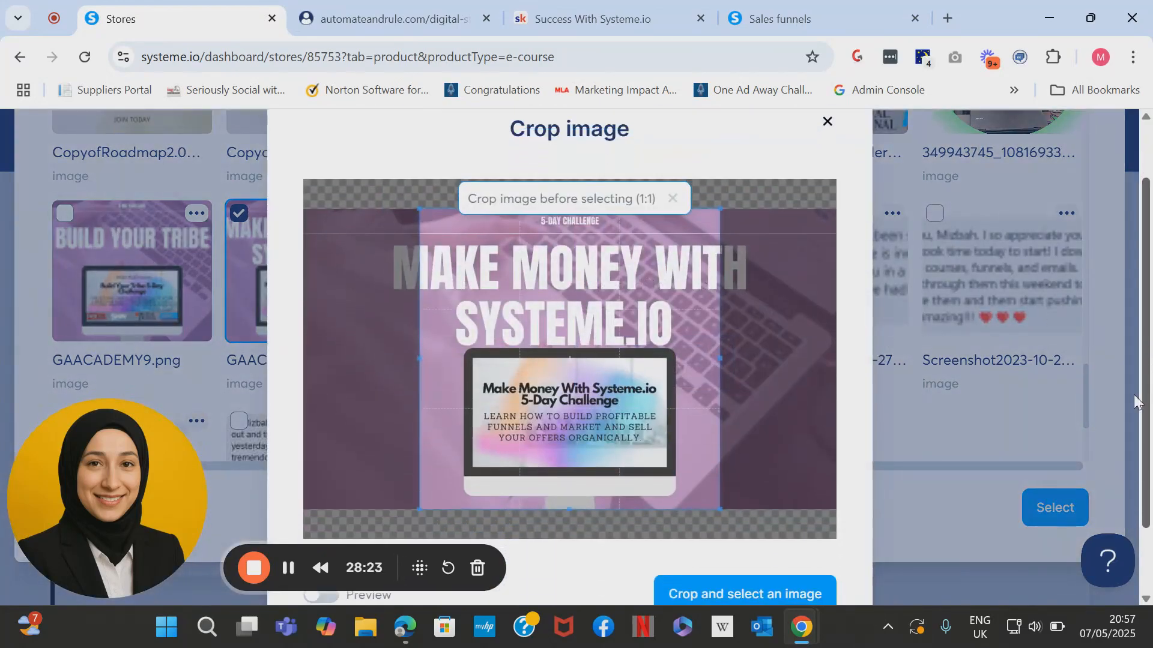
pyautogui.scroll(-2, 1150, 489)
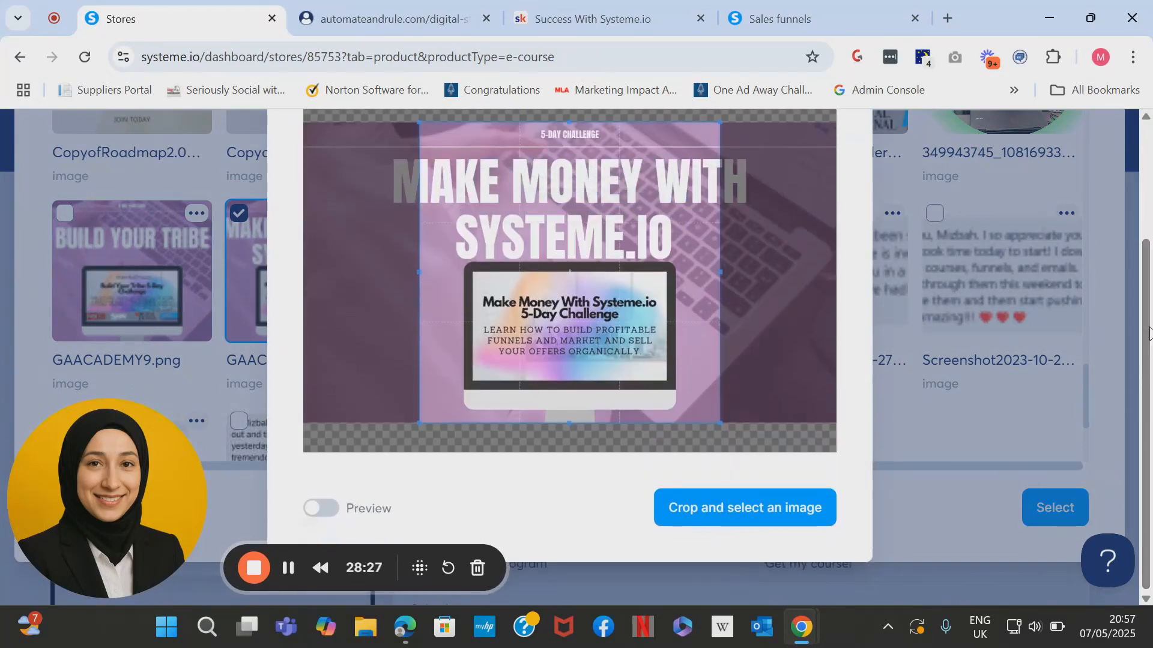
pyautogui.click(1148, 375)
pyautogui.moveTo(1149, 375); pyautogui.dragTo(1149, 333)
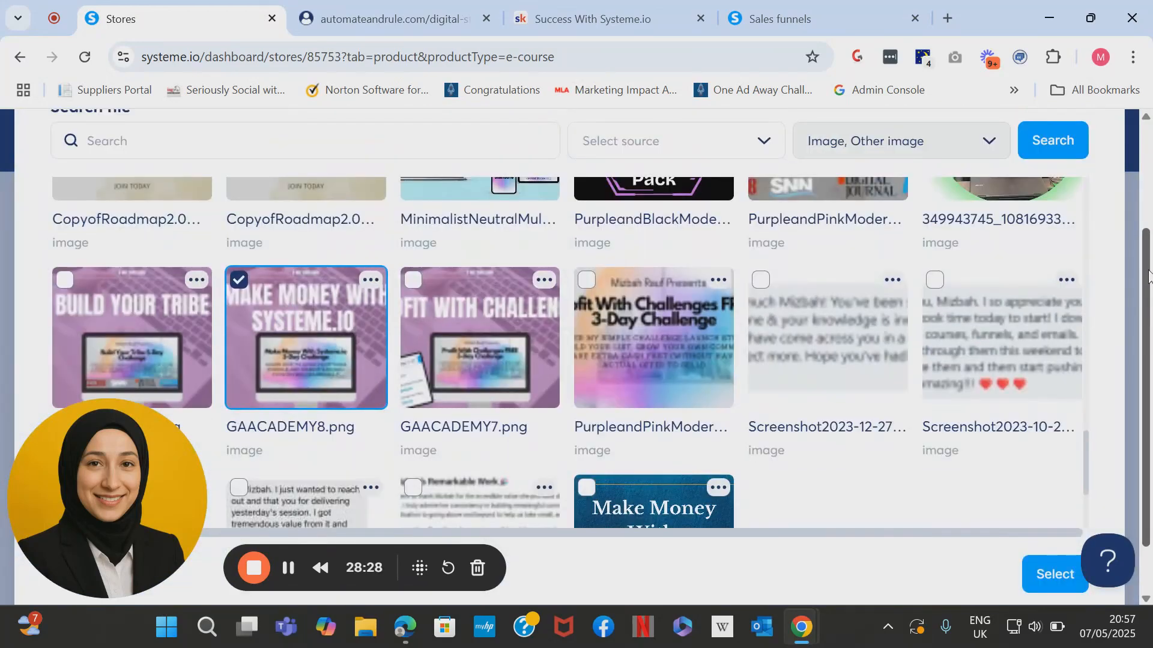
pyautogui.click(684, 489)
# Title the course 'Make Money With Systeme.io'.
pyautogui.click(1054, 574)
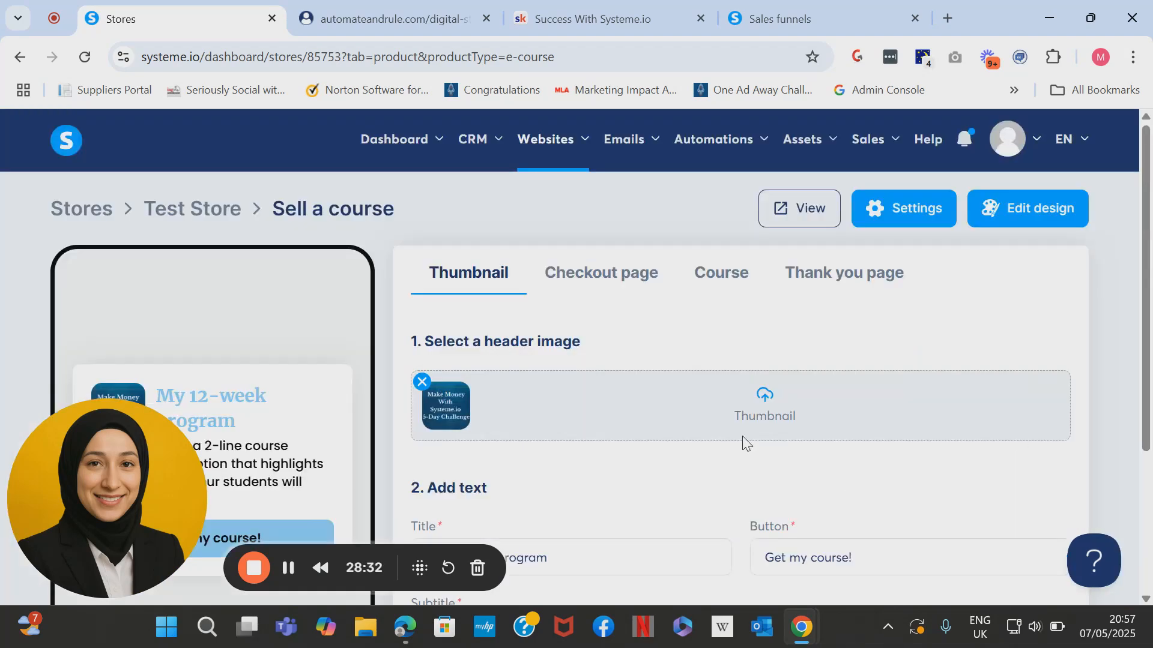
pyautogui.scroll(-3, 672, 409)
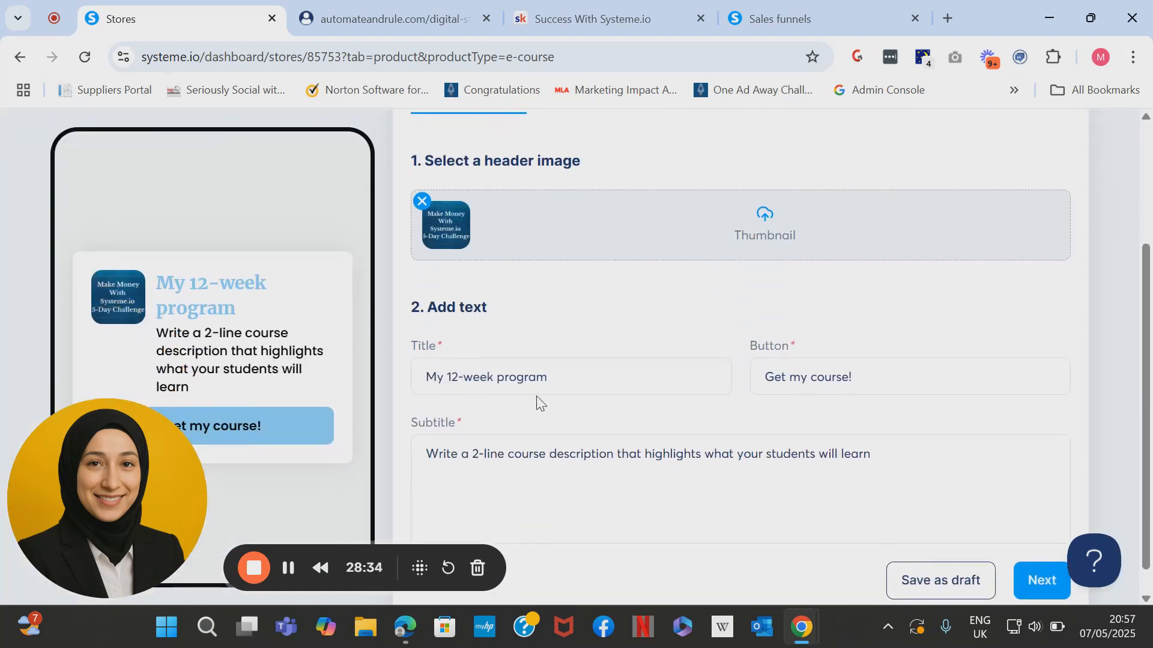
pyautogui.moveTo(571, 374); pyautogui.dragTo(404, 376)
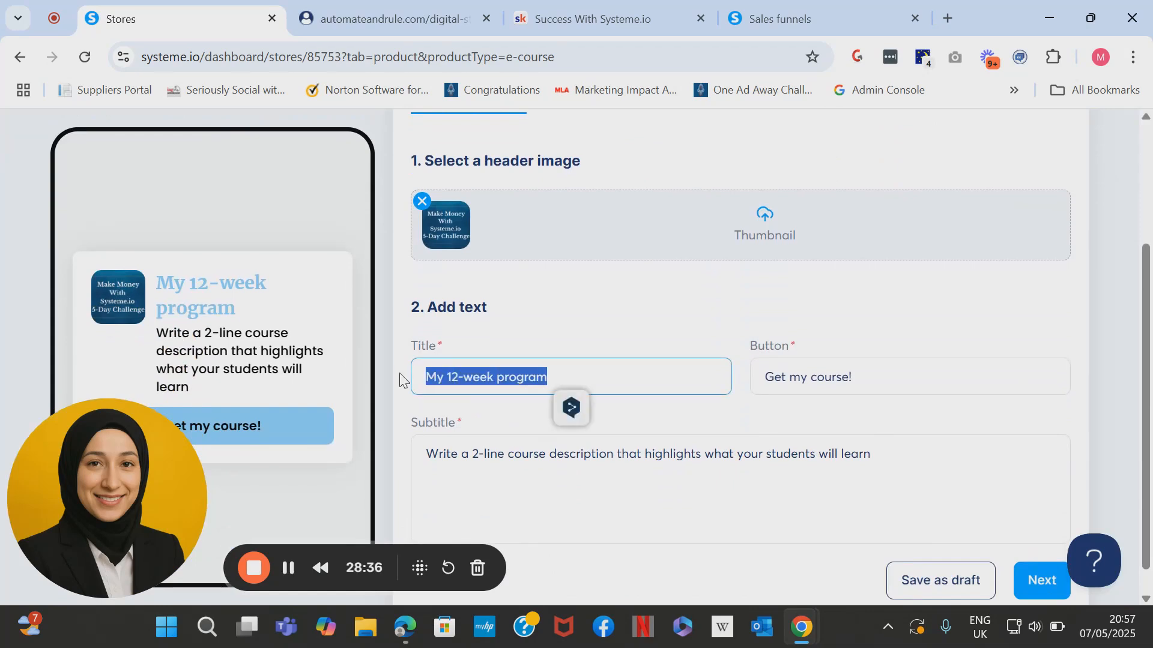
pyautogui.write('M')
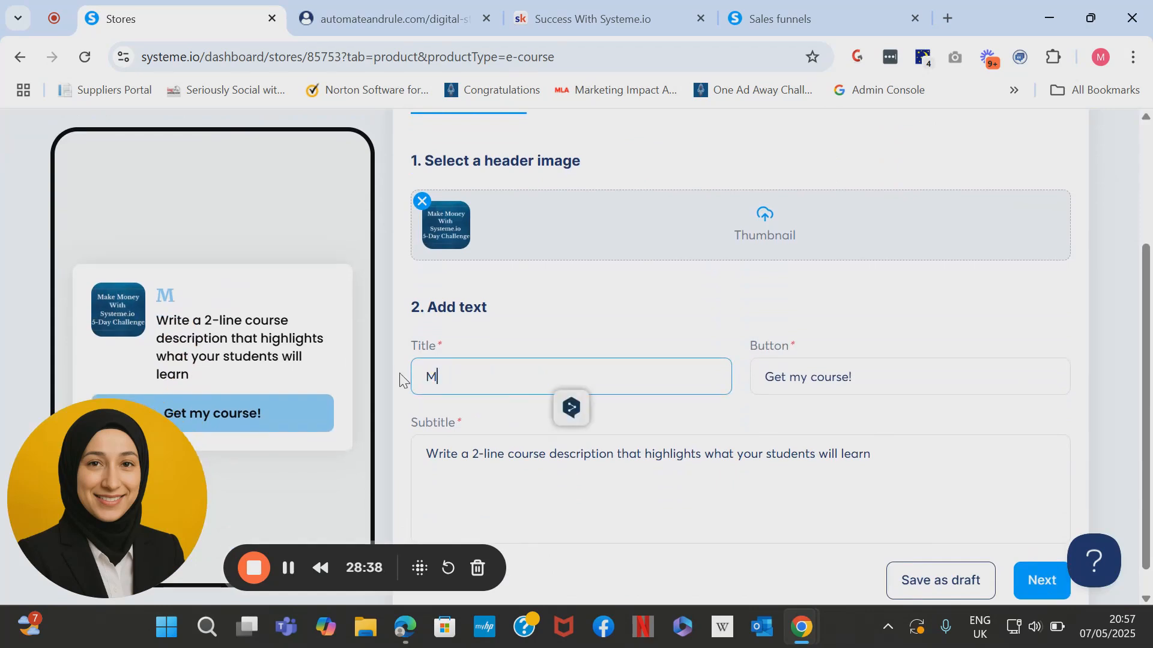
pyautogui.write('ake Money ')
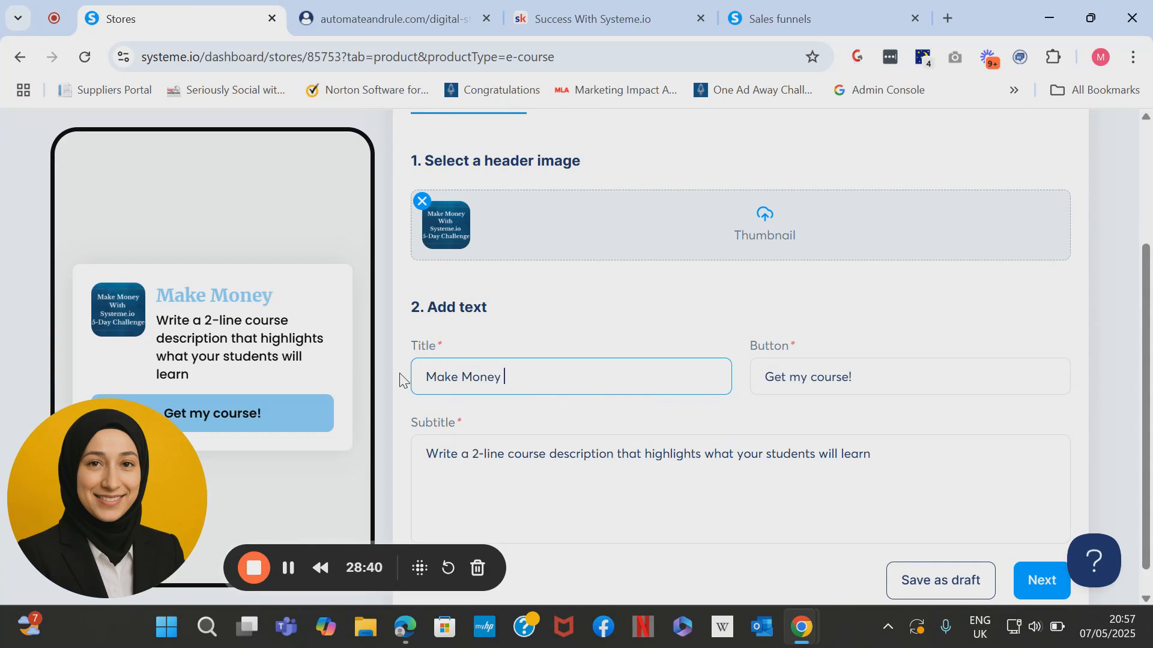
pyautogui.write('With ')
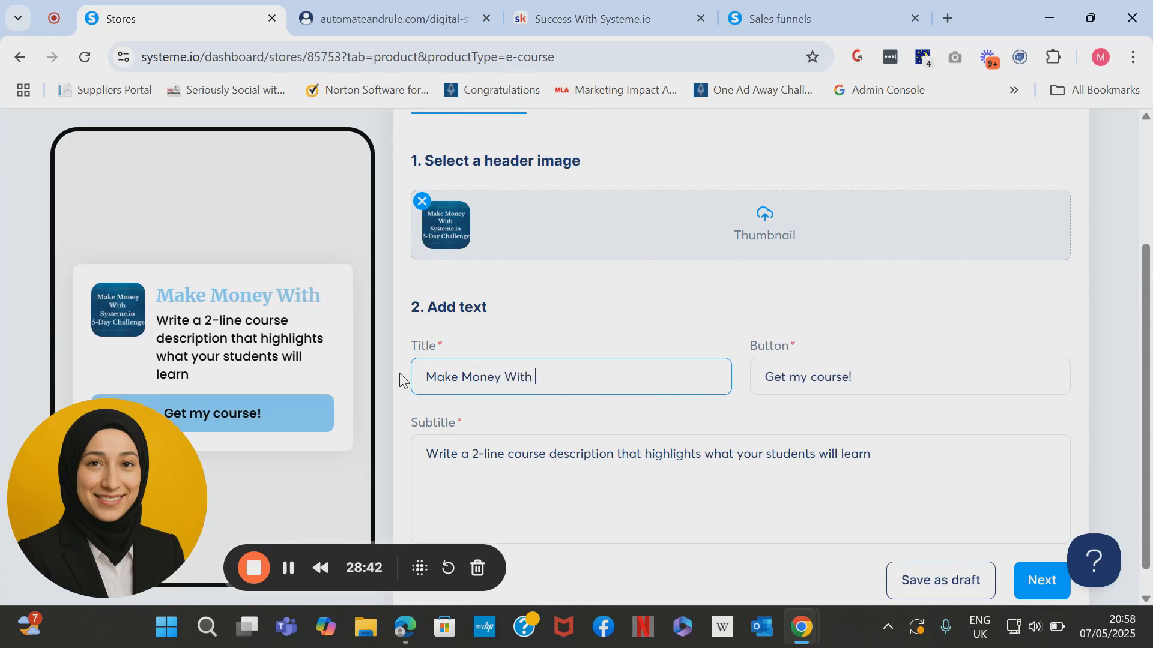
pyautogui.write('Systeme.io')
# Change the button text to 'Get my course for $49' and select the placeholder subtitle.
pyautogui.click(846, 381)
pyautogui.press('BackSpace')
pyautogui.write('for $')
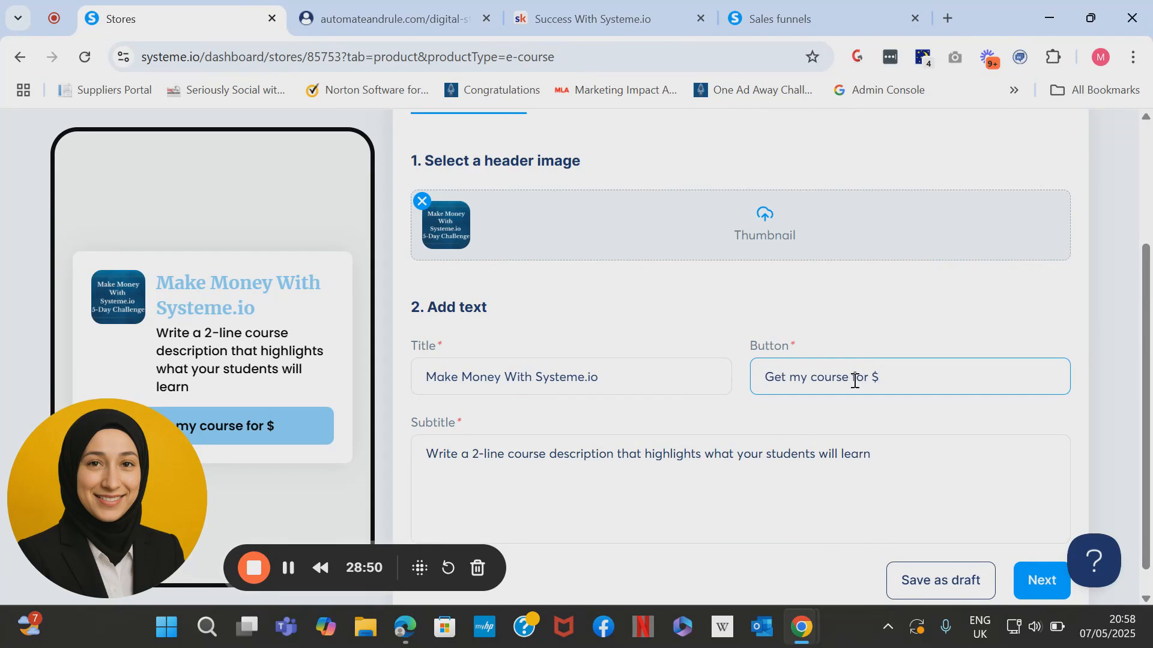
pyautogui.write('49')
pyautogui.scroll(-1, 855, 381)
pyautogui.moveTo(917, 414); pyautogui.dragTo(416, 424)
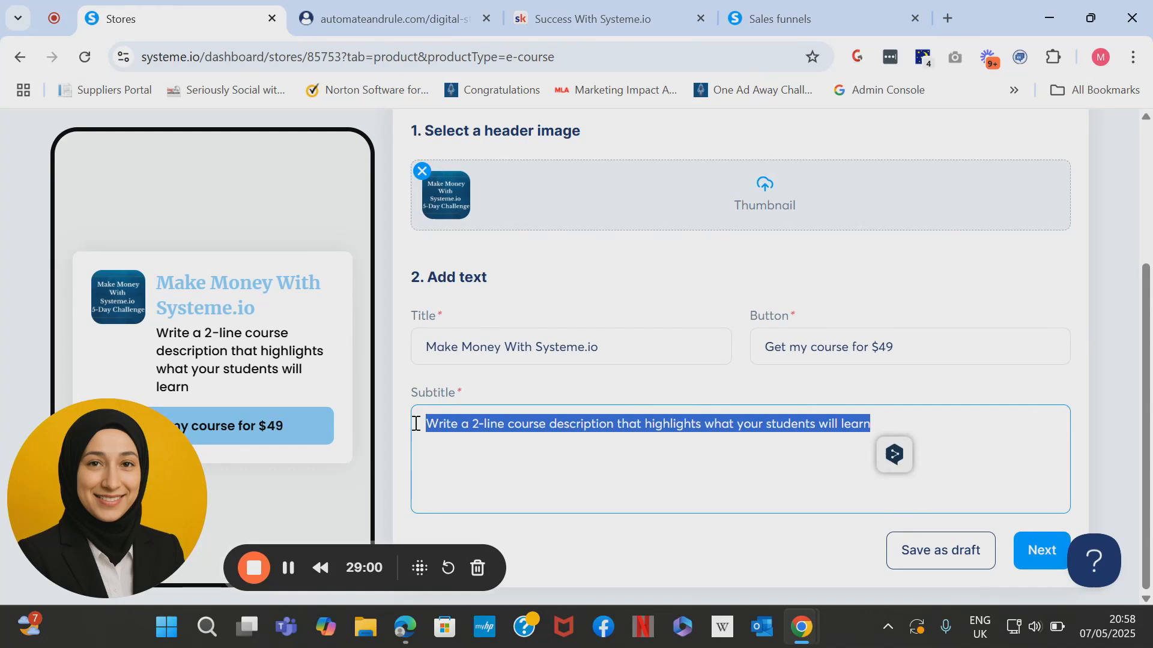
# Write the subtitle intro 'In this 5-day course, you will learn exactly how to:' and 'Identify your audience'.
pyautogui.write('In this 5-day course,')
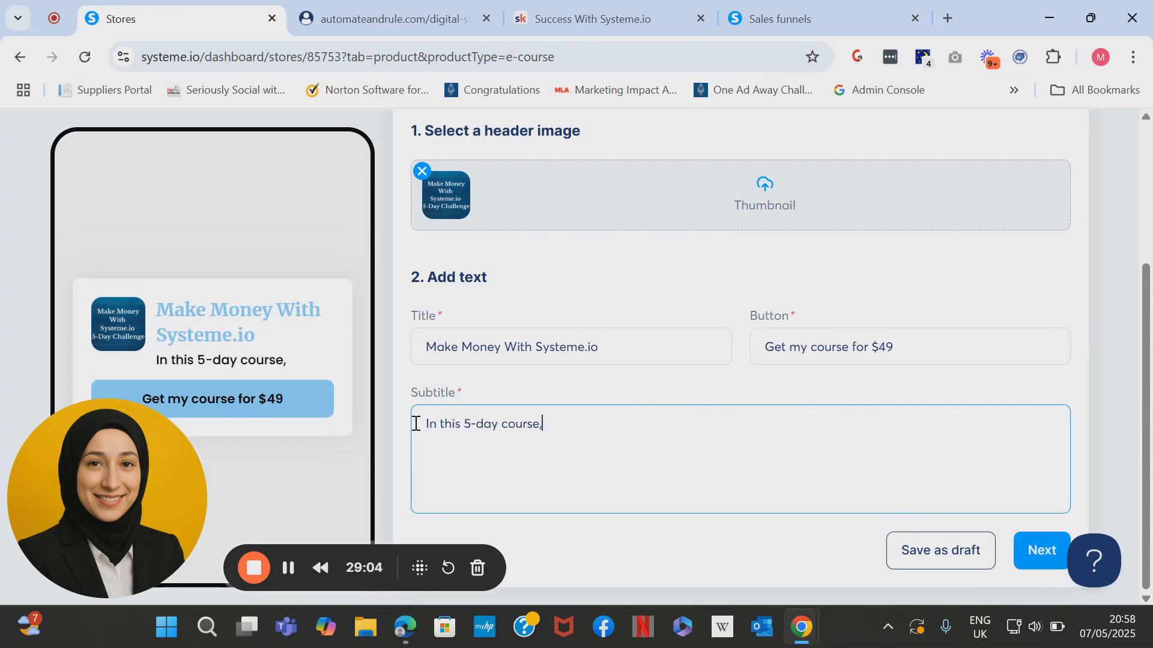
pyautogui.write(' you will ')
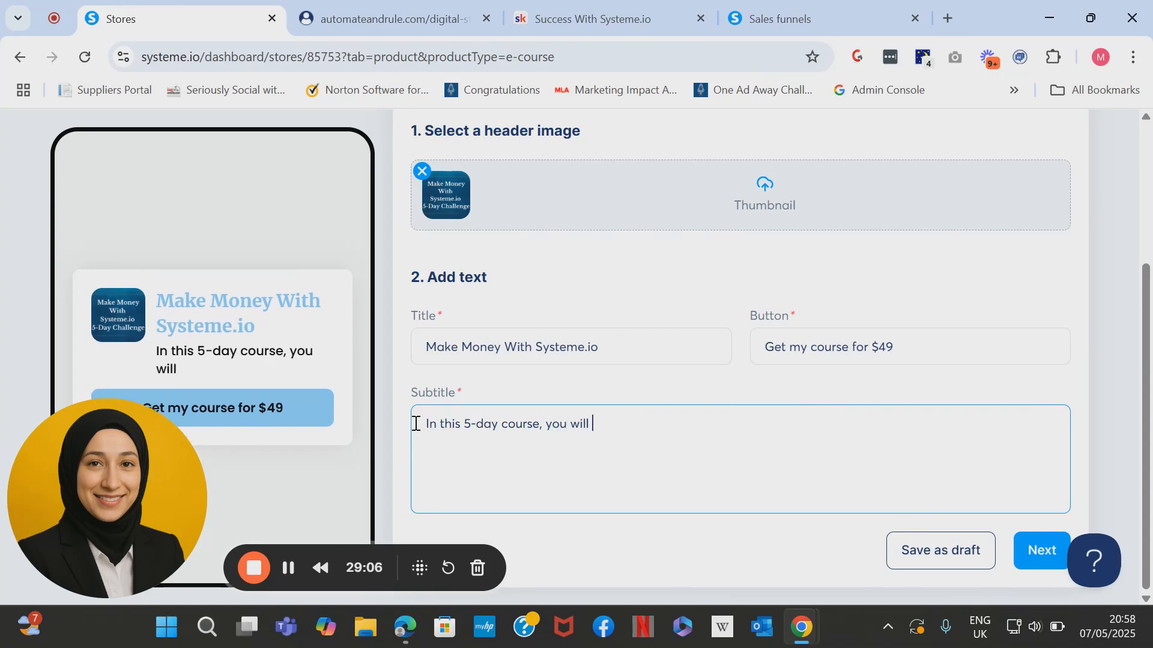
pyautogui.write('learn exactly how to:')
pyautogui.press('Return')
pyautogui.press('Return')
pyautogui.write('✅')
pyautogui.write('Id')
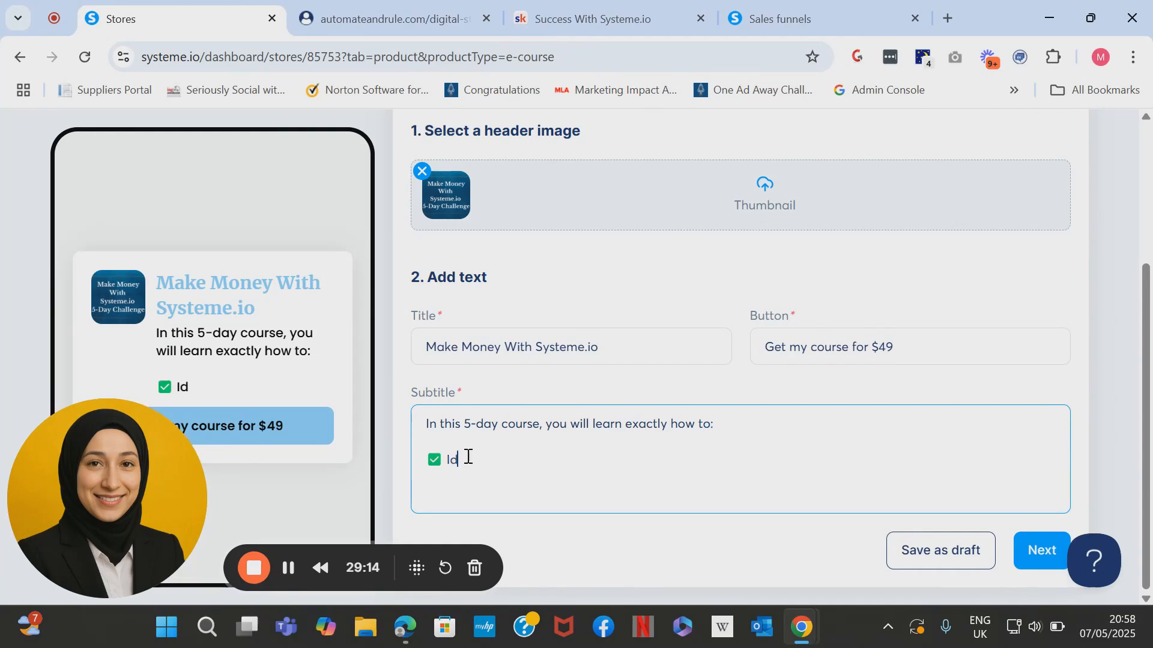
pyautogui.write('entidy')
pyautogui.press('BackSpace')
pyautogui.press('BackSpace')
pyautogui.press('BackSpace')
pyautogui.press('BackSpace')
pyautogui.write('fy your audienc')
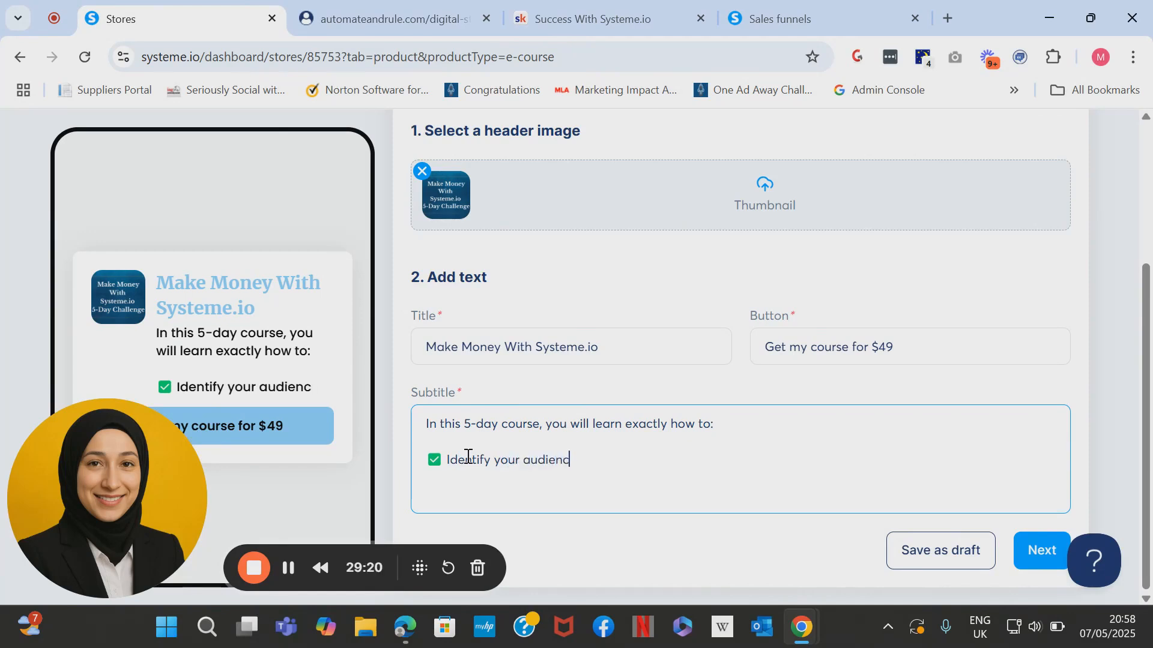
pyautogui.write('e')
pyautogui.press('Return')
pyautogui.press('super+period')
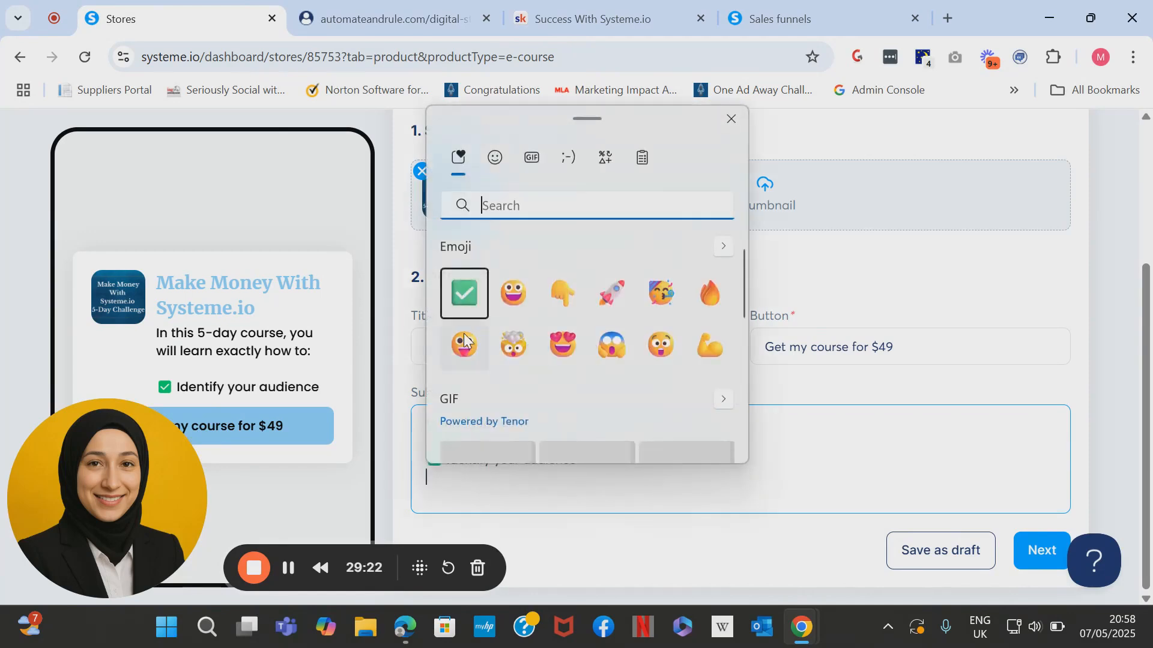
pyautogui.click(467, 481)
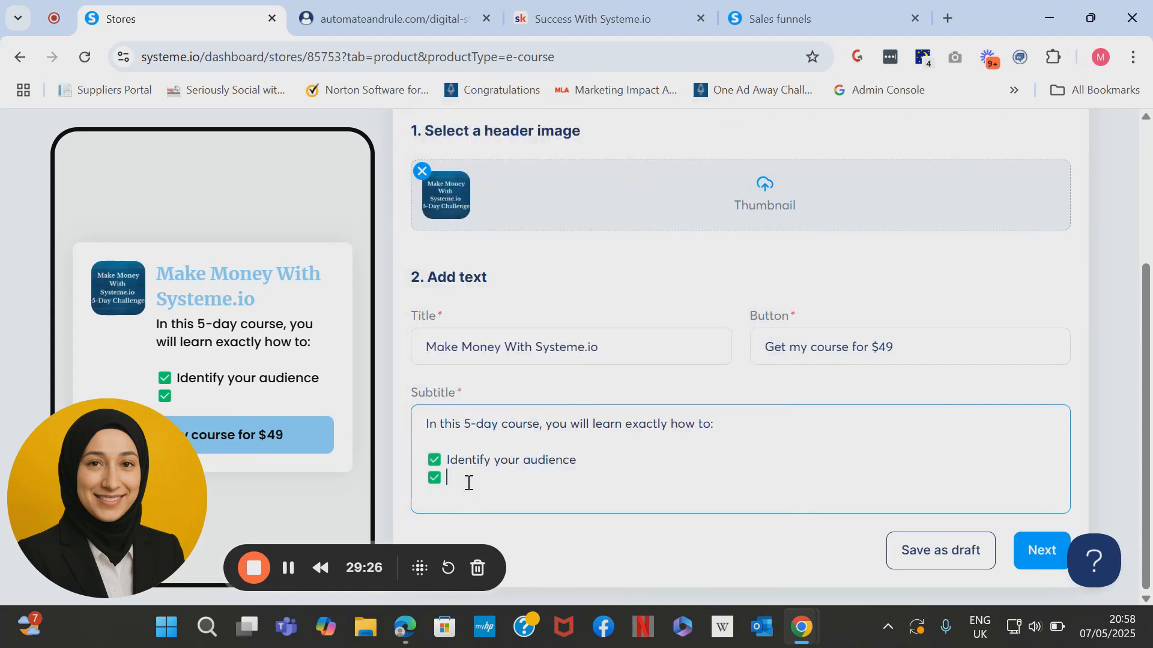
# Add check-marked points for creating an offer and 'Build your Funnel'.
pyautogui.write('Create an')
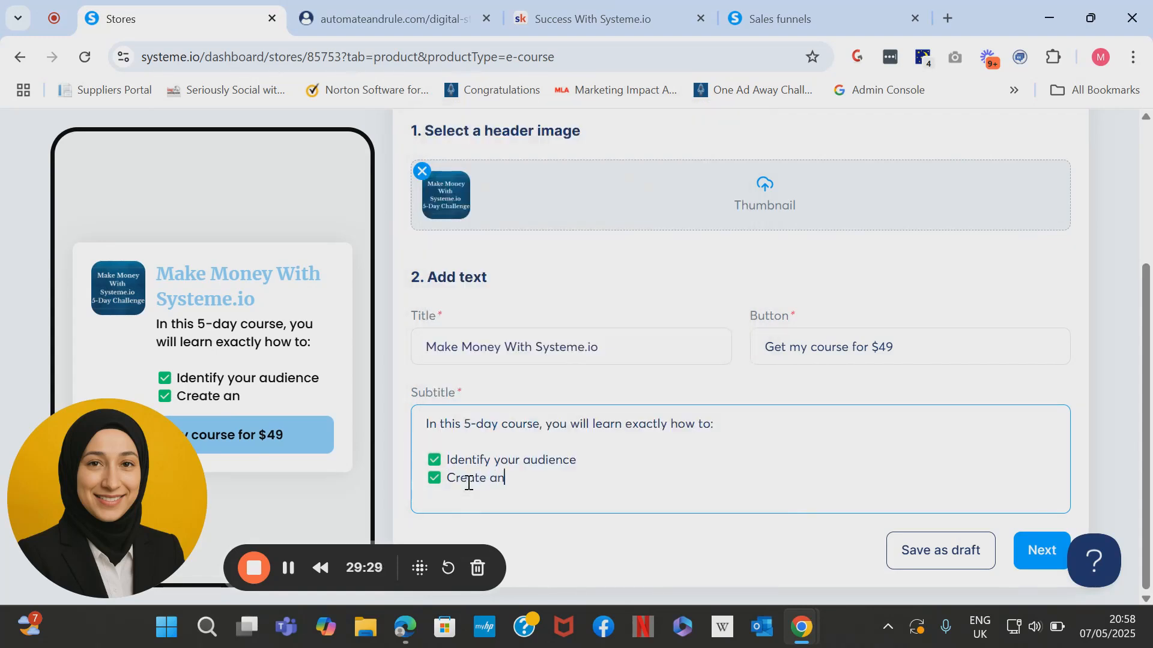
pyautogui.write(' Offer')
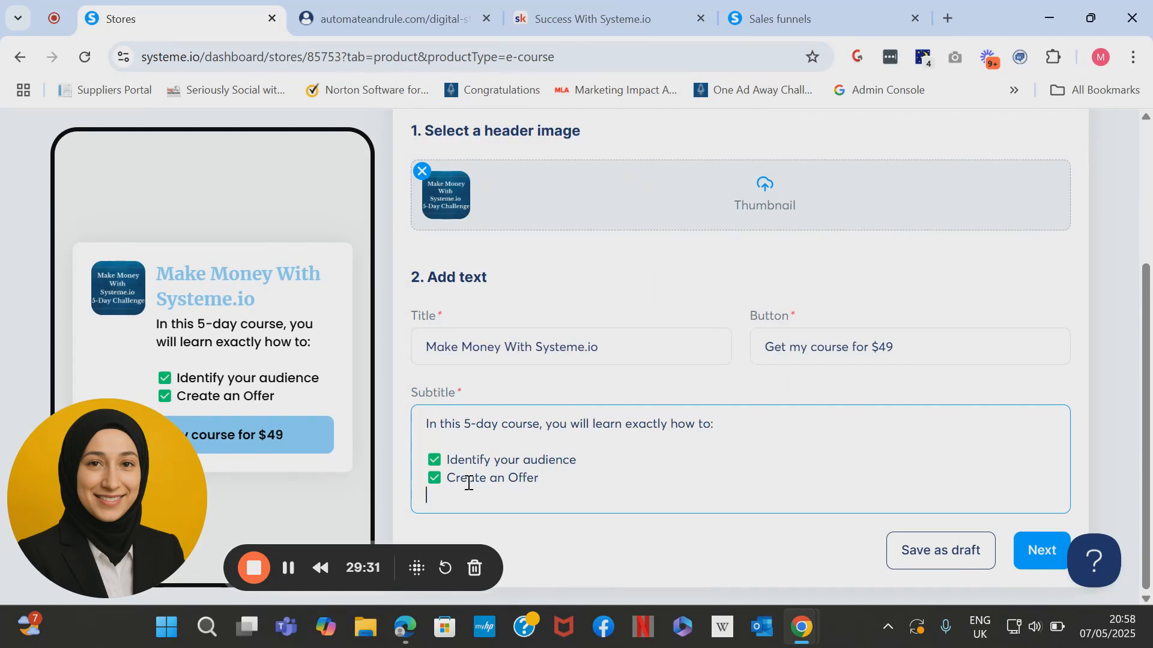
pyautogui.press('super+period')
pyautogui.press('Return')
pyautogui.press('Escape')
pyautogui.write('Build your Funnel')
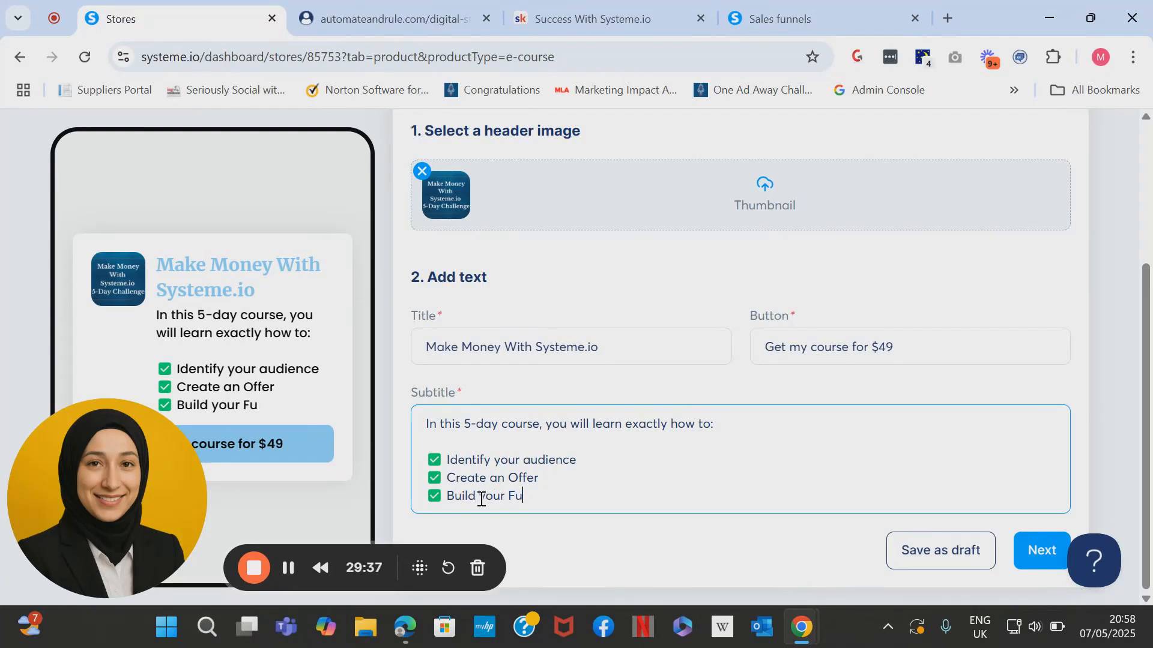
pyautogui.press('Return')
pyautogui.press('super+period')
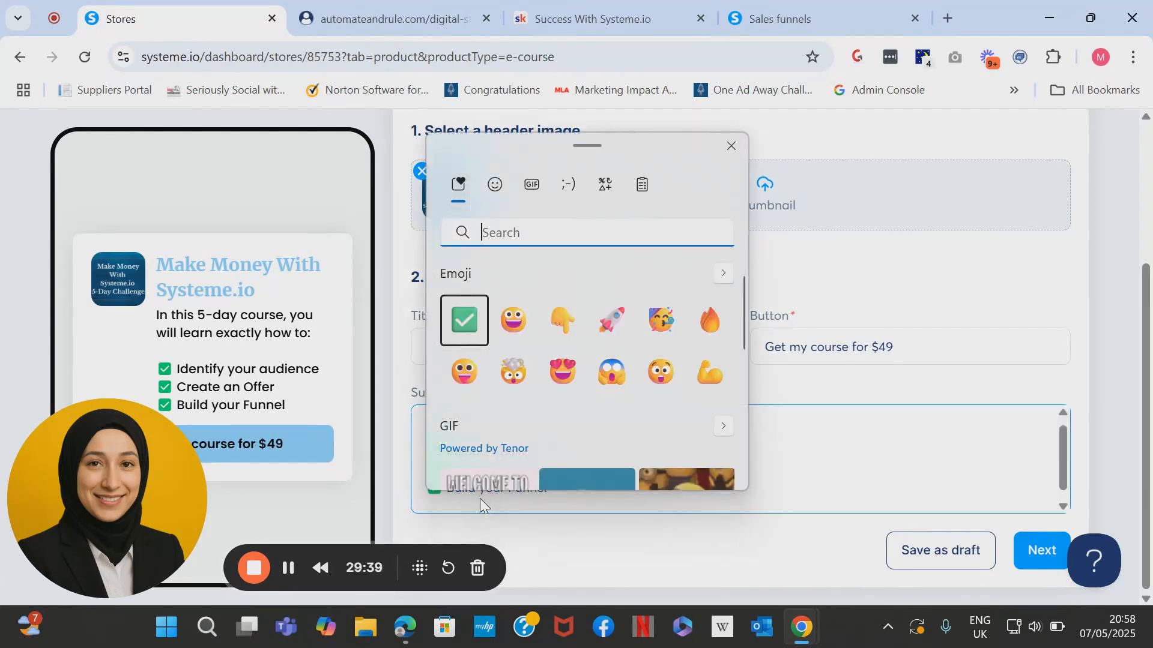
pyautogui.press('Return')
pyautogui.press('Escape')
# Add final points 'Market and Sell Your Offer Organically' and 'BTS of the VIRAL $7 Funnel Systeme.io In A Box'.
pyautogui.write('Market an')
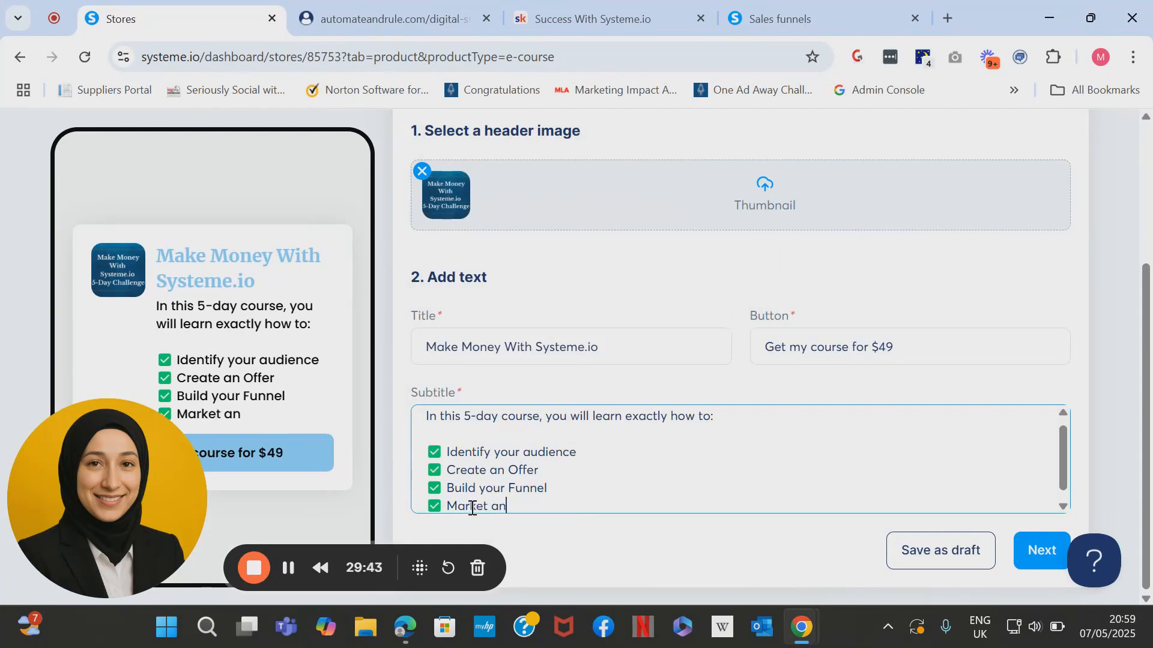
pyautogui.write('d Sell Your')
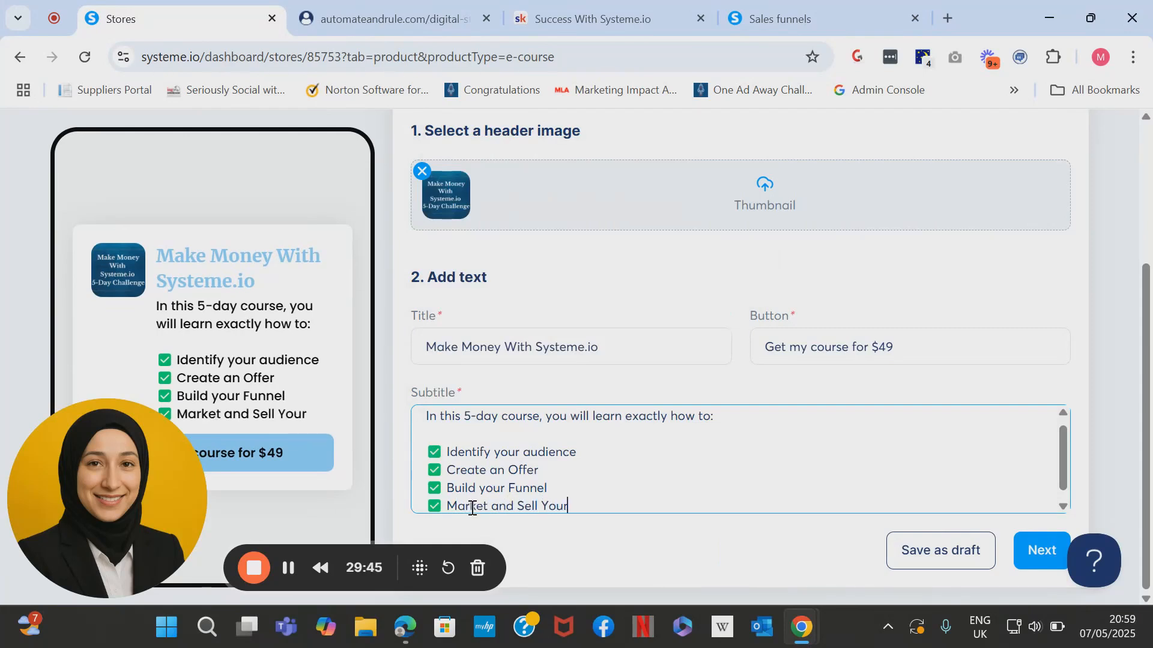
pyautogui.write(' Offer Organically')
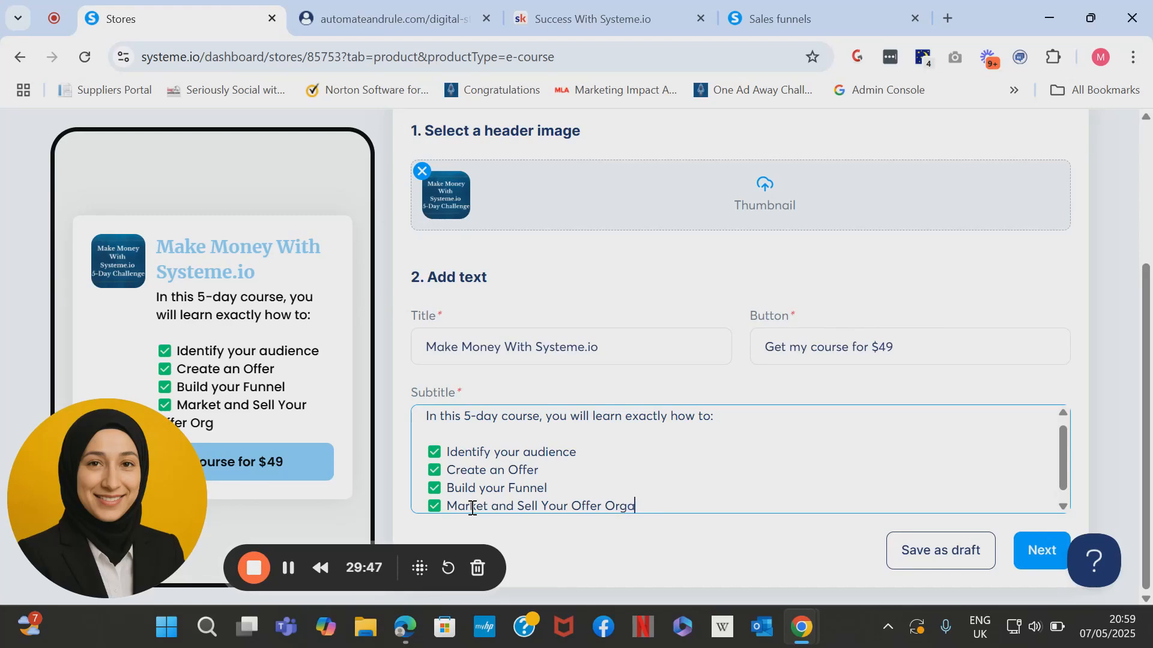
pyautogui.press('Return')
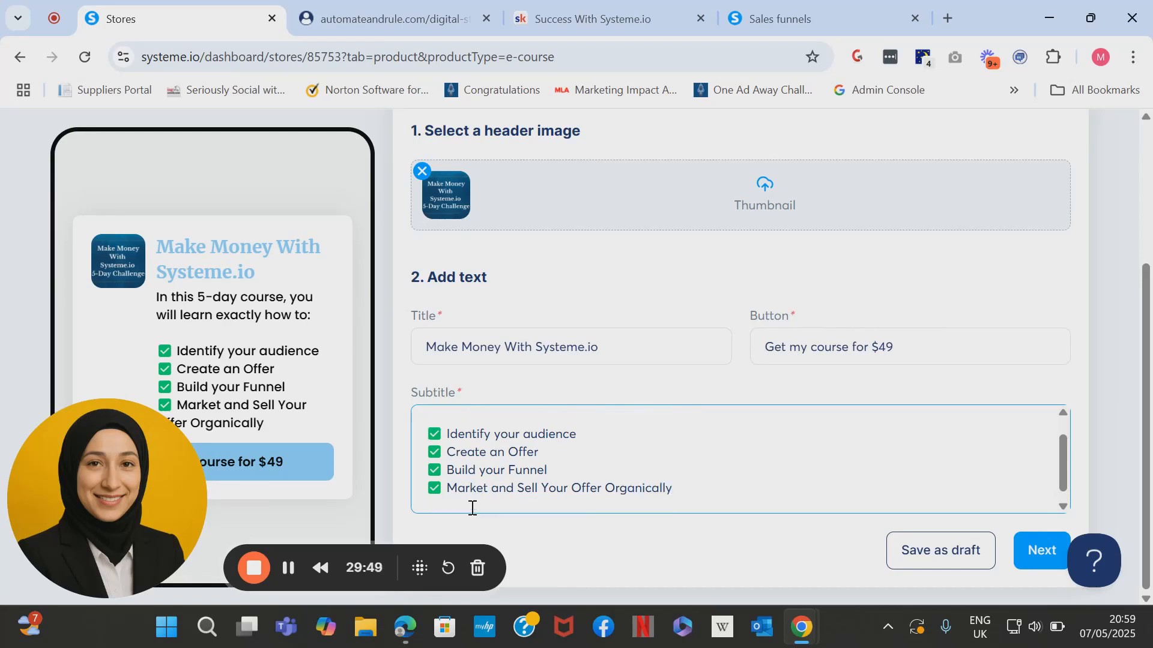
pyautogui.press('super+period')
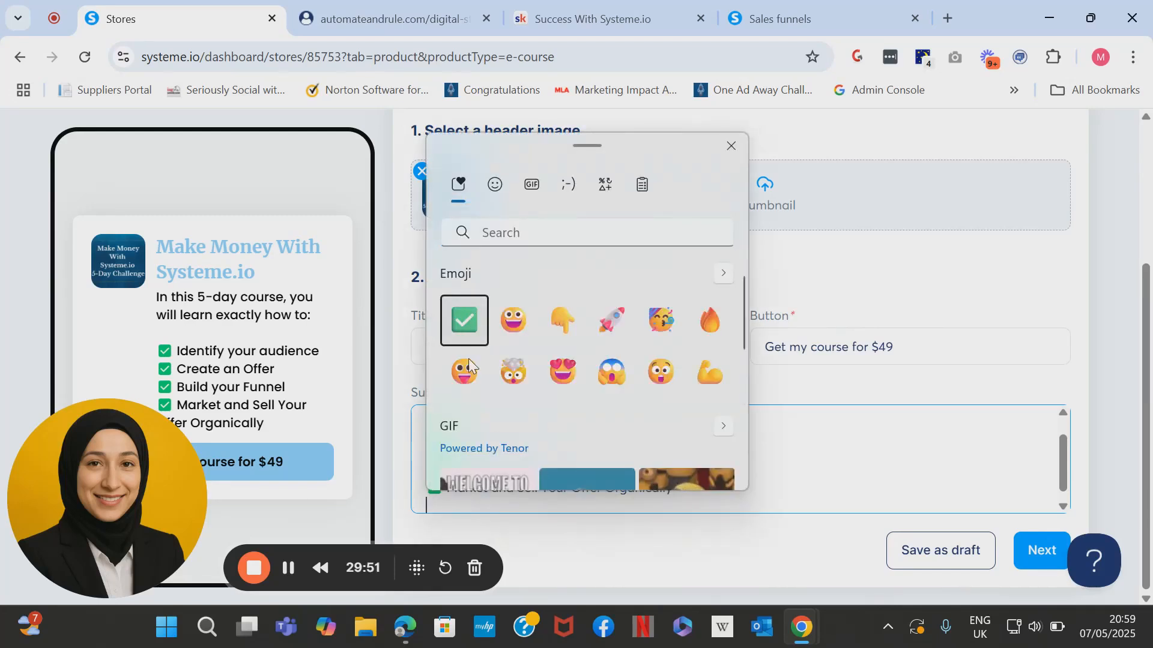
pyautogui.click(468, 321)
pyautogui.click(489, 502)
pyautogui.write('B')
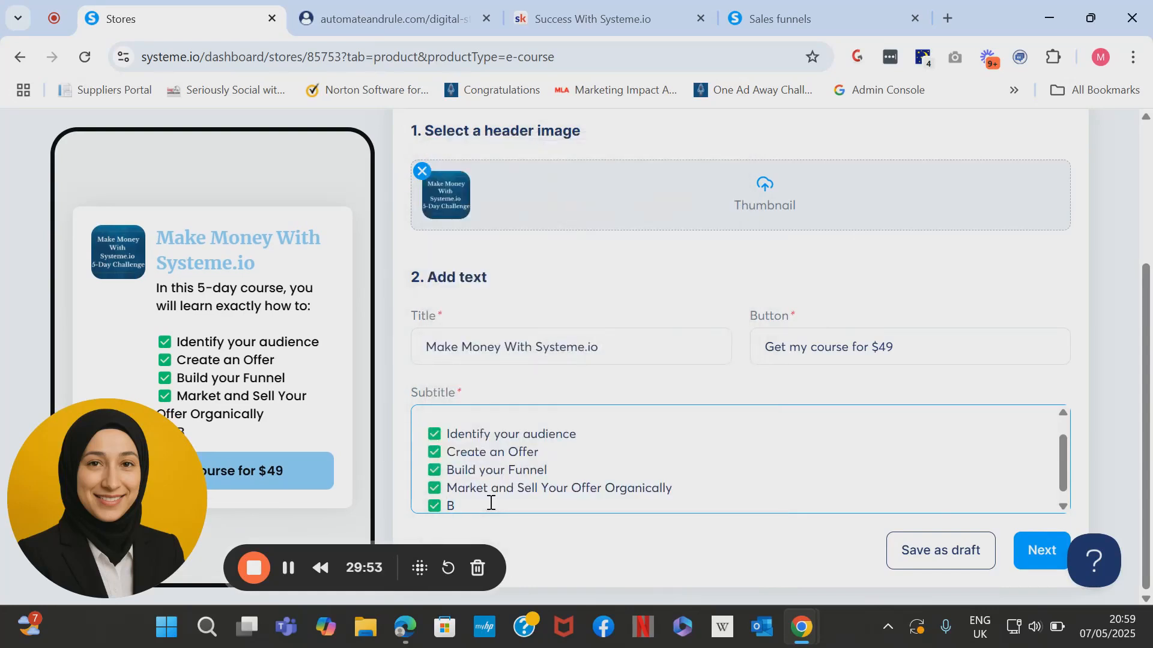
pyautogui.write('TS if')
pyautogui.press('BackSpace')
pyautogui.write('of the VIRAL $7 Funnel Systeme.i')
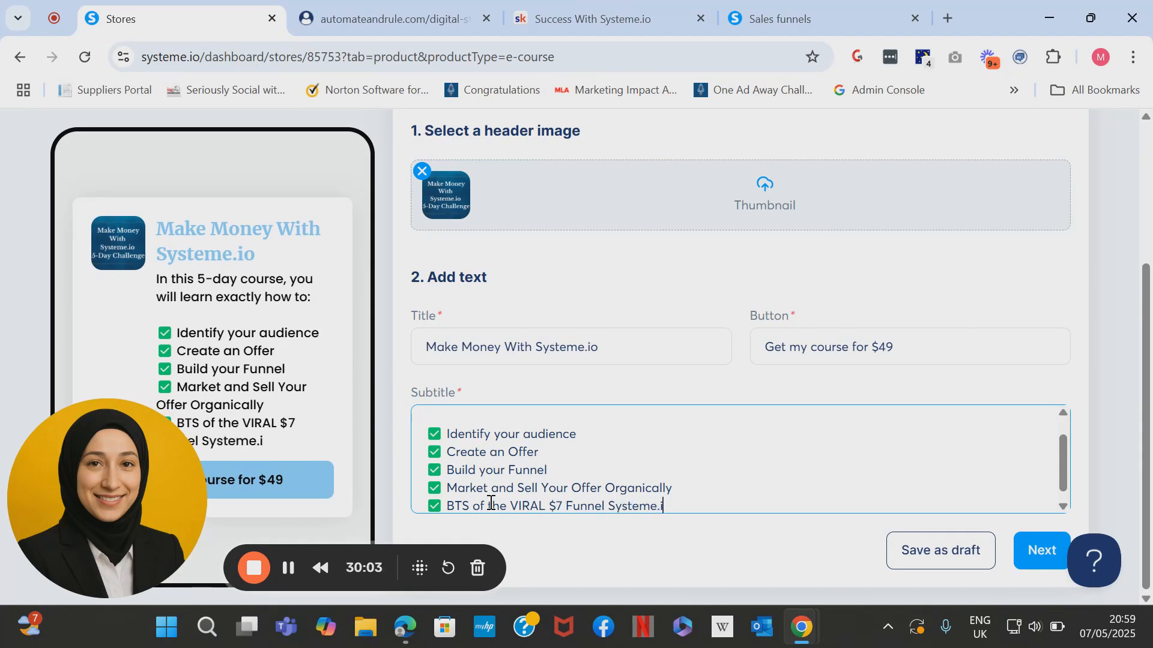
pyautogui.write('o In A Box')
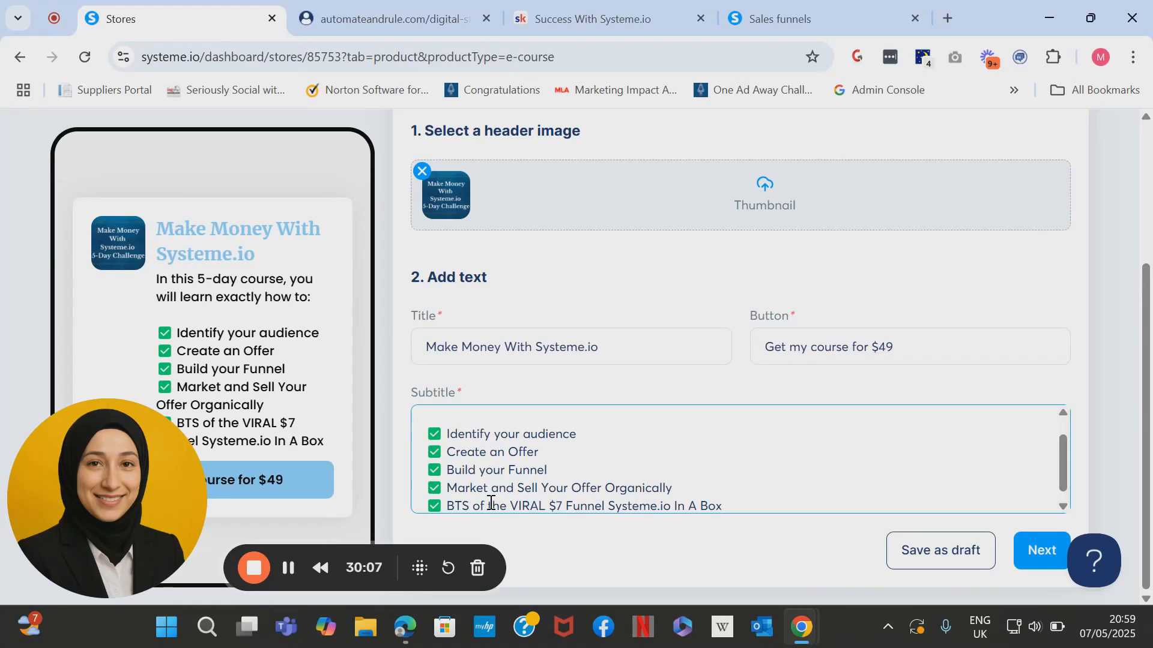
pyautogui.scroll(-1, 491, 503)
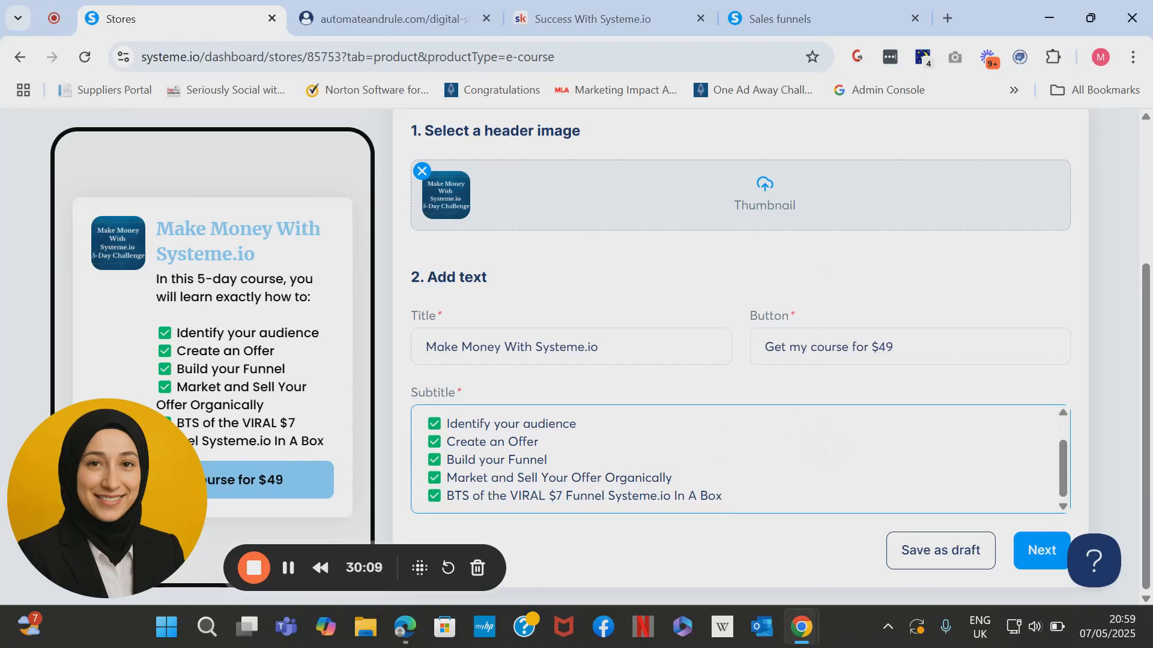
# On the Checkout page, replace the image with the cropped Make Money With Systeme.io challenge graphic.
pyautogui.click(1039, 557)
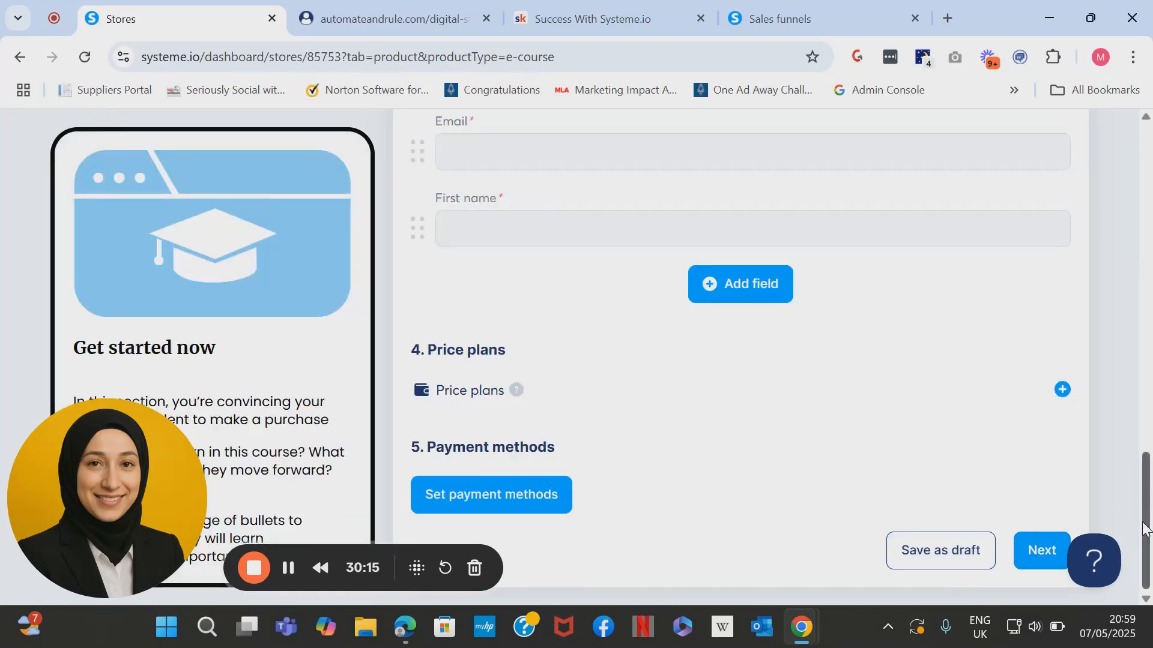
pyautogui.moveTo(1147, 531); pyautogui.dragTo(1148, 225)
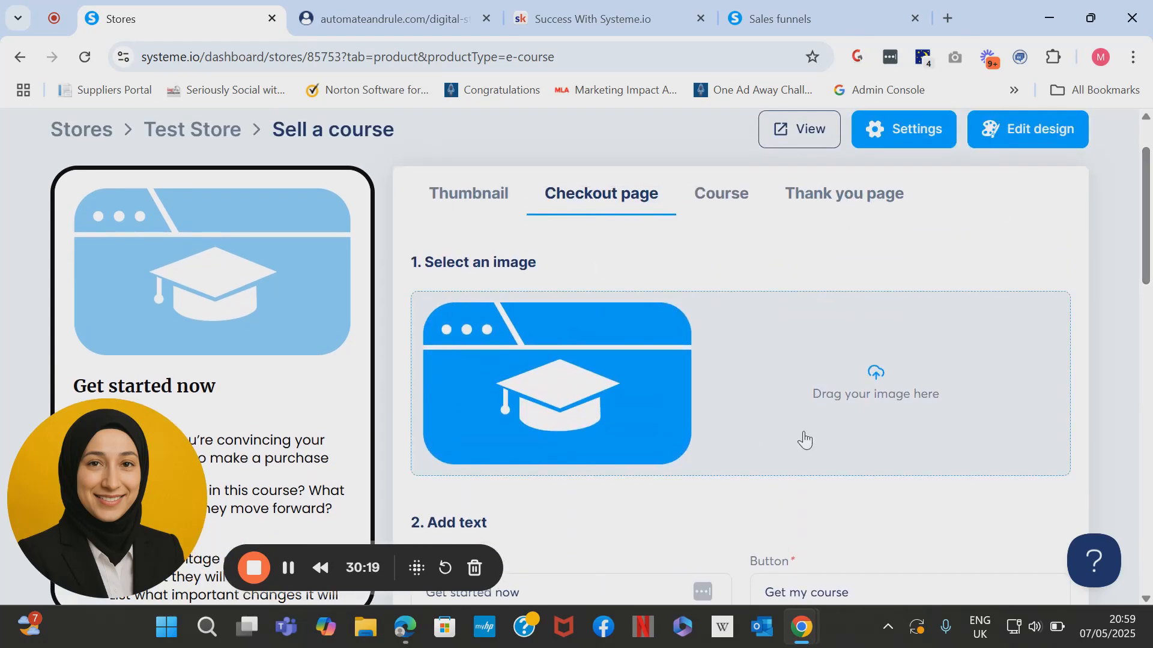
pyautogui.click(570, 385)
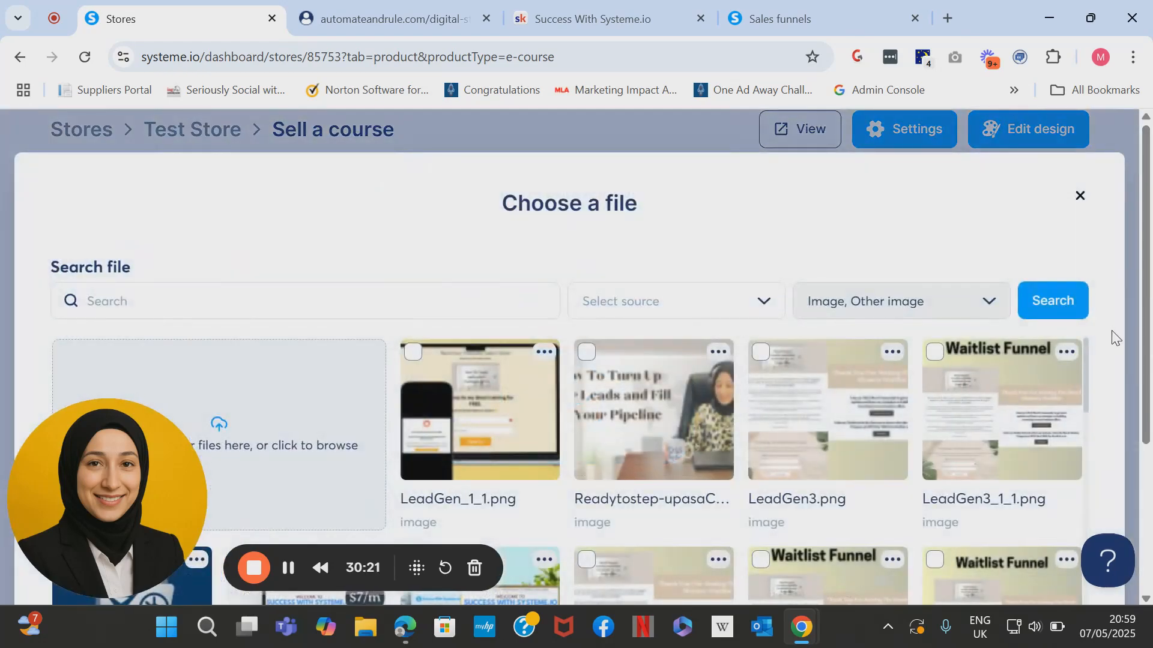
pyautogui.scroll(-3, 1116, 336)
pyautogui.moveTo(1087, 178); pyautogui.dragTo(1107, 474)
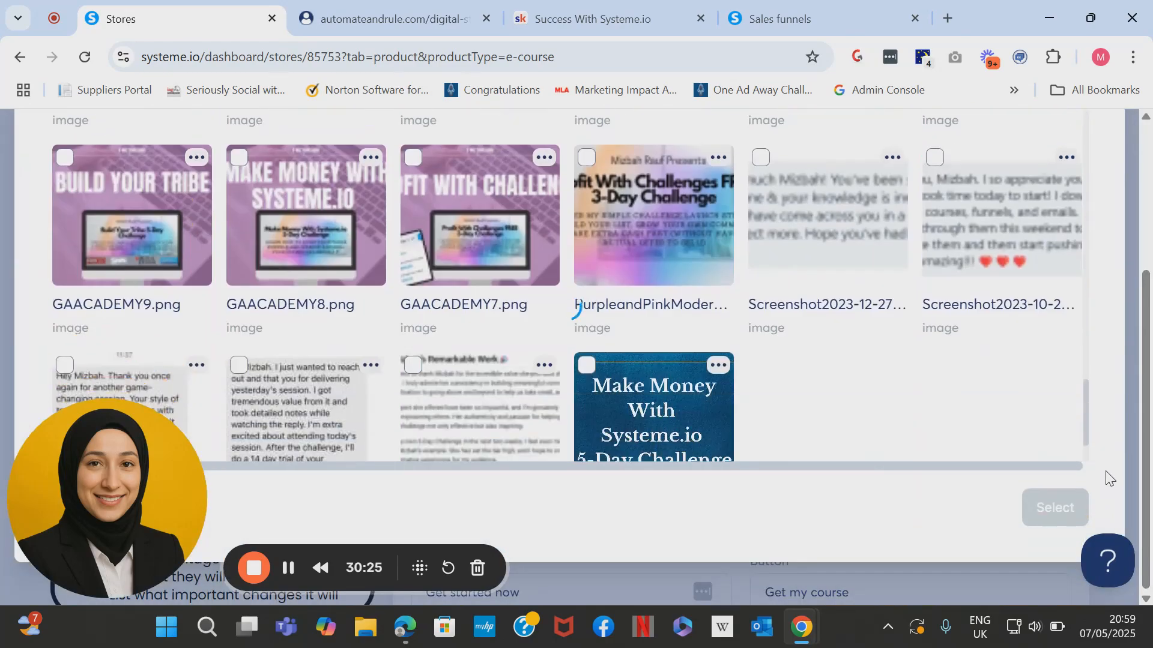
pyautogui.click(724, 430)
pyautogui.click(1058, 508)
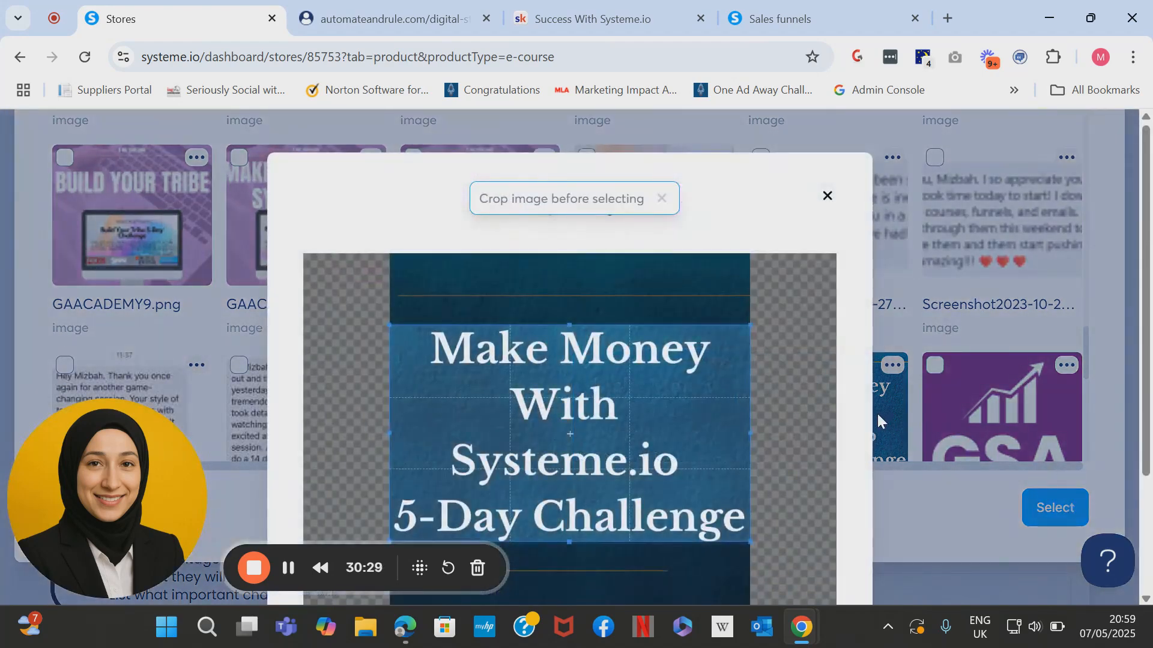
pyautogui.scroll(-2, 1125, 415)
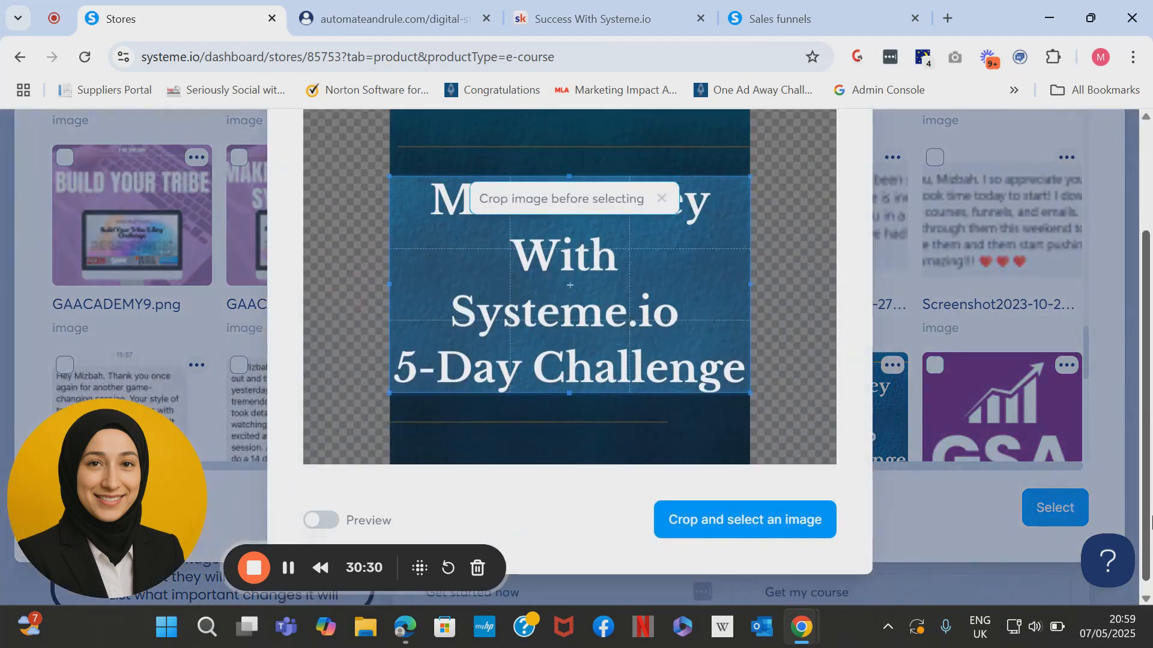
pyautogui.click(805, 522)
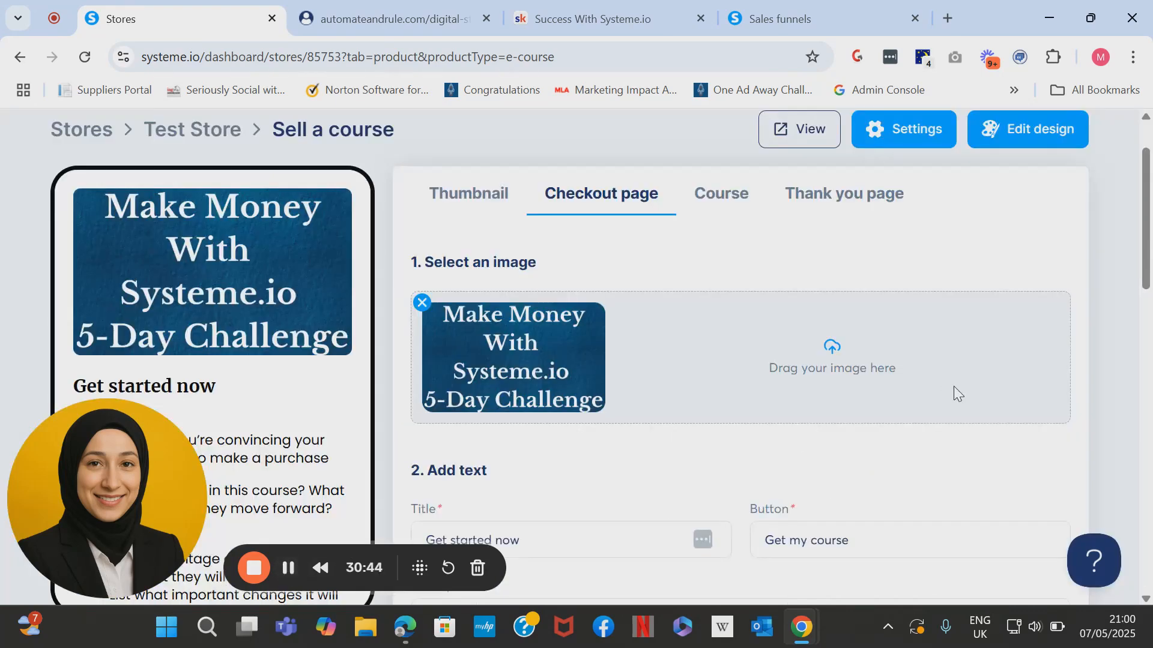
pyautogui.scroll(-4, 661, 300)
# Retitle the checkout page 'Make Money With Systeme.io' and add 'for $49' to its button.
pyautogui.click(576, 327)
pyautogui.tripleClick(448, 327)
pyautogui.write('B')
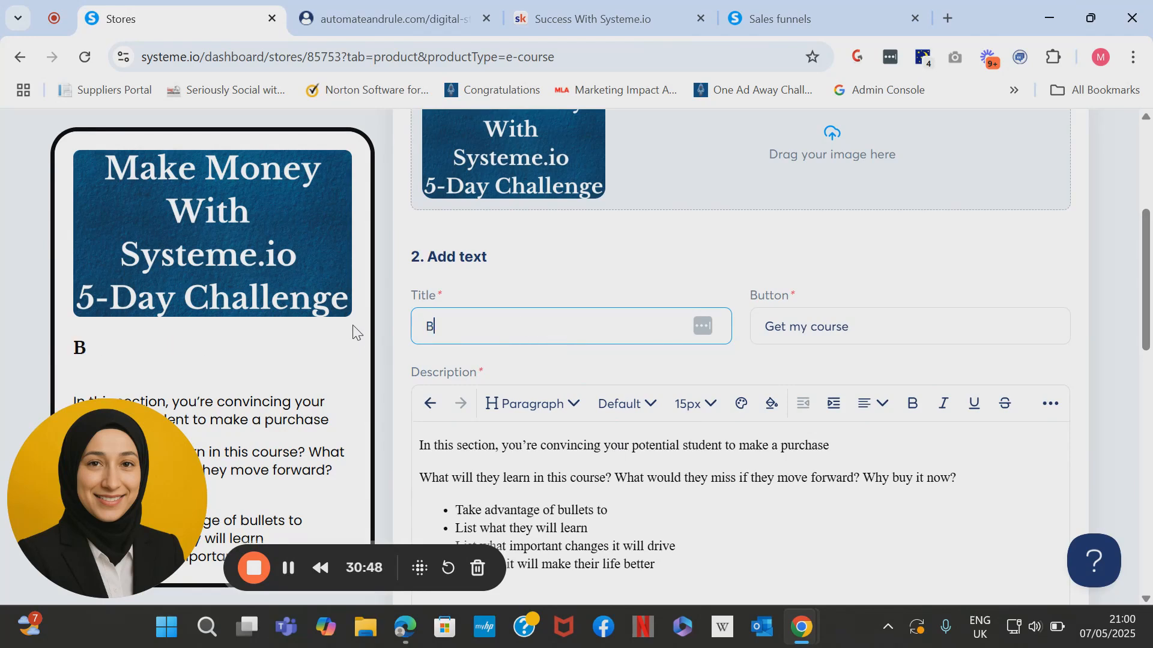
pyautogui.press('BackSpace')
pyautogui.write('Make Moeny')
pyautogui.press('BackSpace')
pyautogui.press('BackSpace')
pyautogui.press('BackSpace')
pyautogui.press('BackSpace')
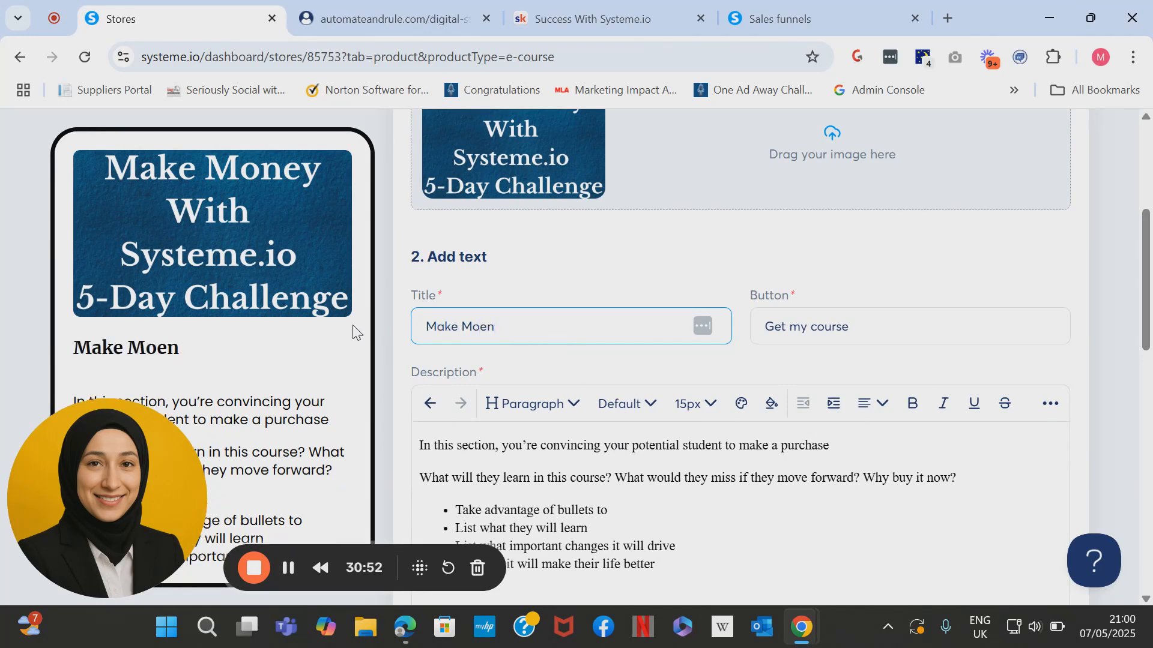
pyautogui.write('ney Wit')
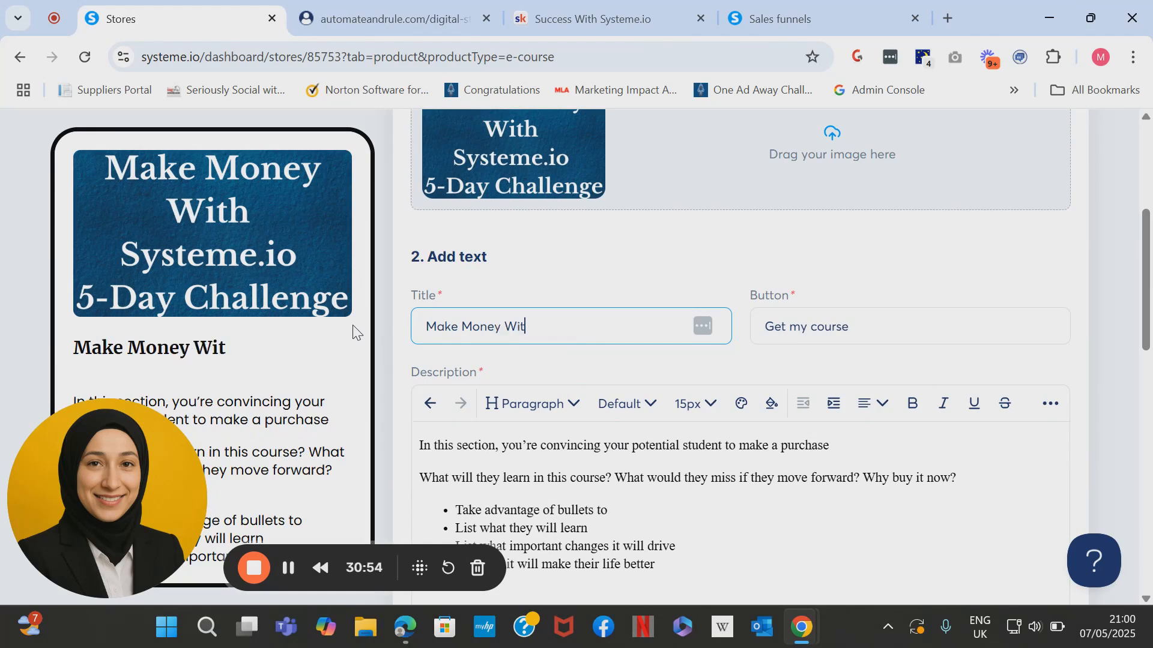
pyautogui.write('h Syste')
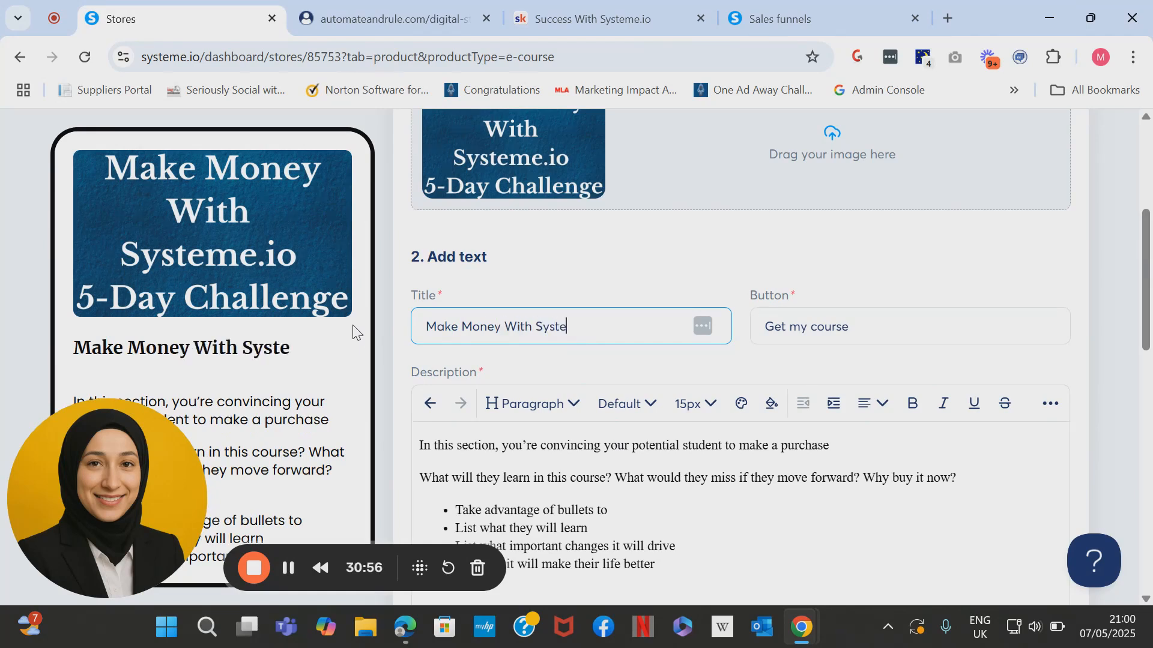
pyautogui.write('me.io')
pyautogui.click(884, 325)
pyautogui.write('for $')
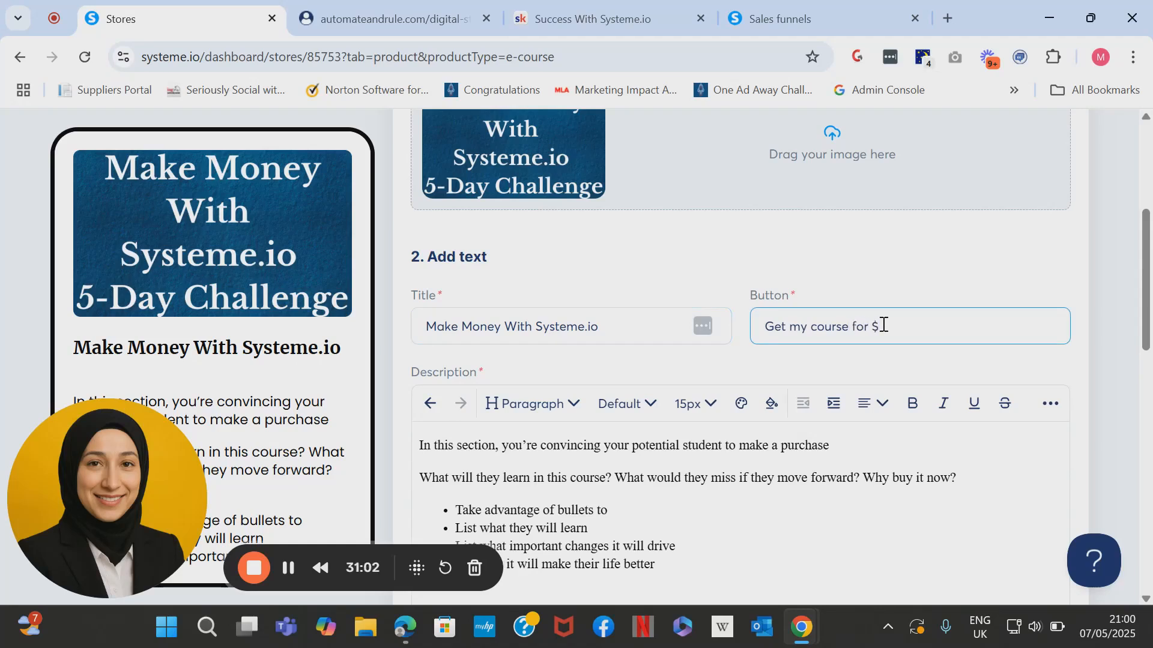
pyautogui.write('49')
# Review the checkout description text and add a price plan to the course.
pyautogui.scroll(-2, 738, 360)
pyautogui.moveTo(681, 459); pyautogui.dragTo(394, 355)
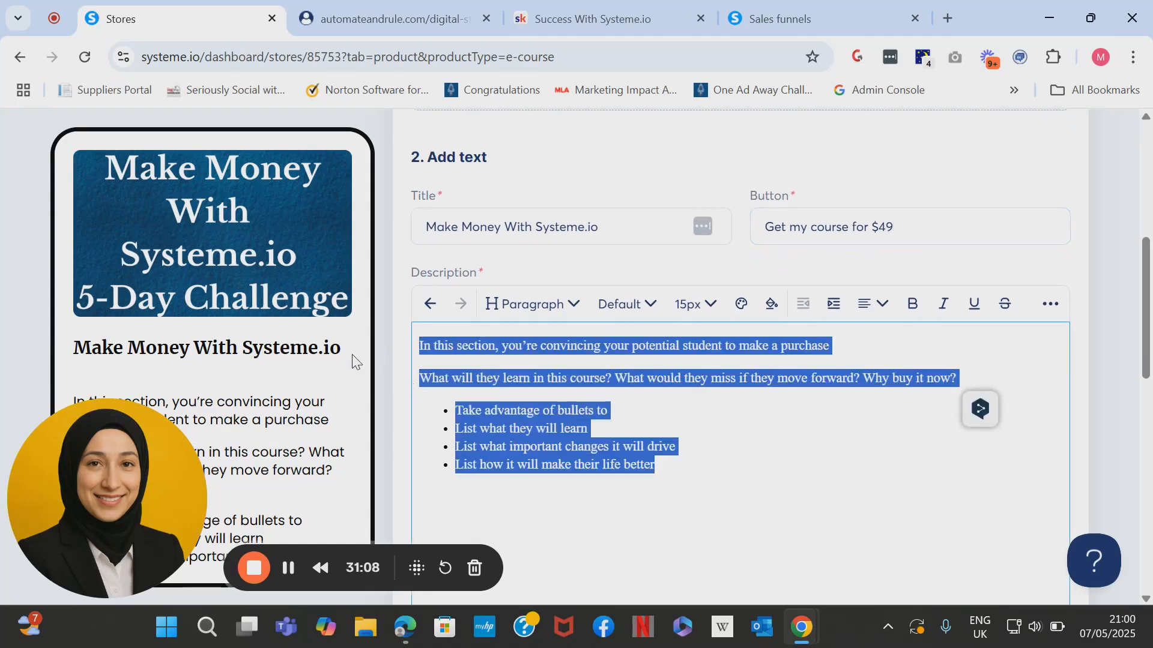
pyautogui.scroll(-2, 354, 360)
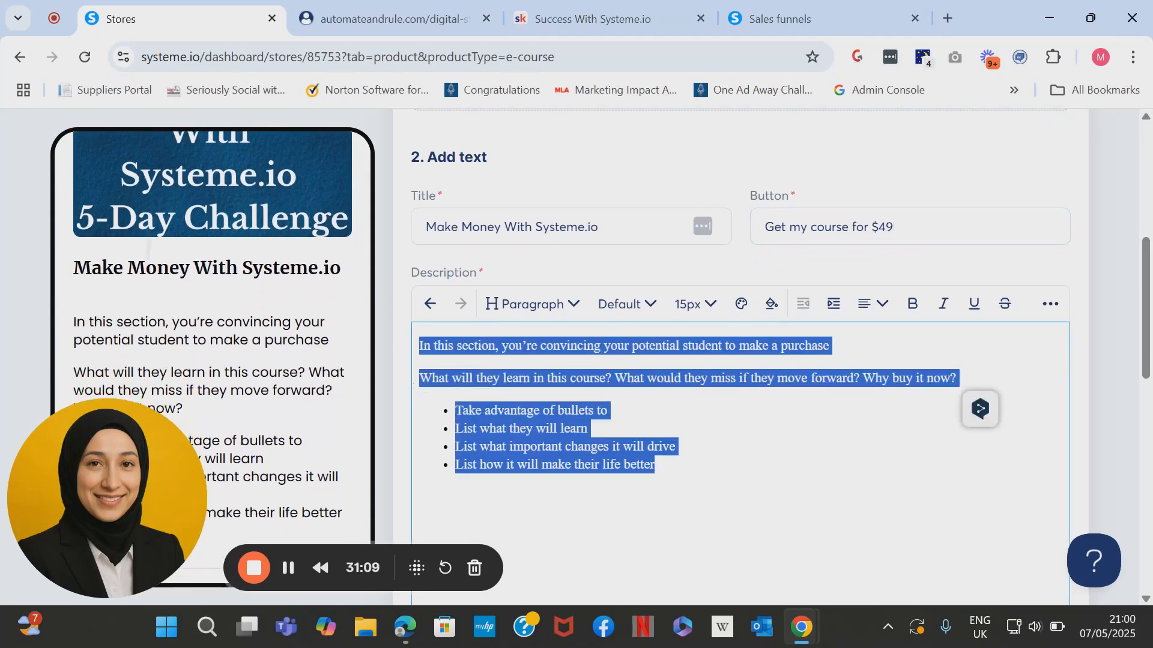
pyautogui.click(647, 436)
pyautogui.scroll(-6, 648, 437)
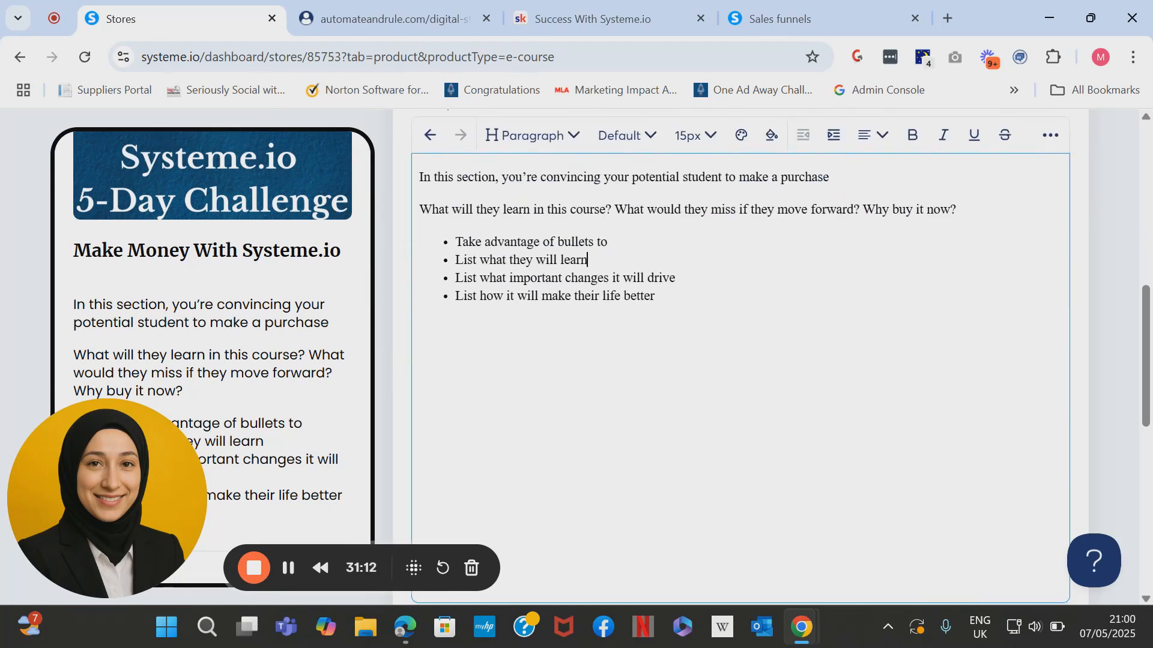
pyautogui.scroll(-1, 740, 357)
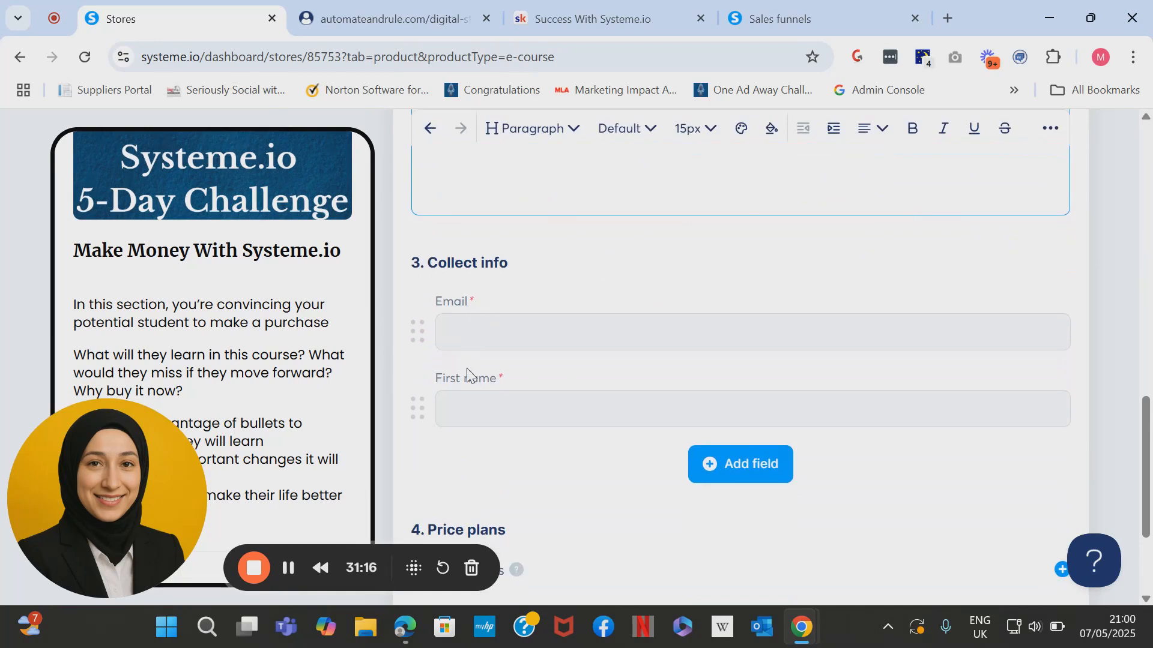
pyautogui.scroll(-3, 496, 386)
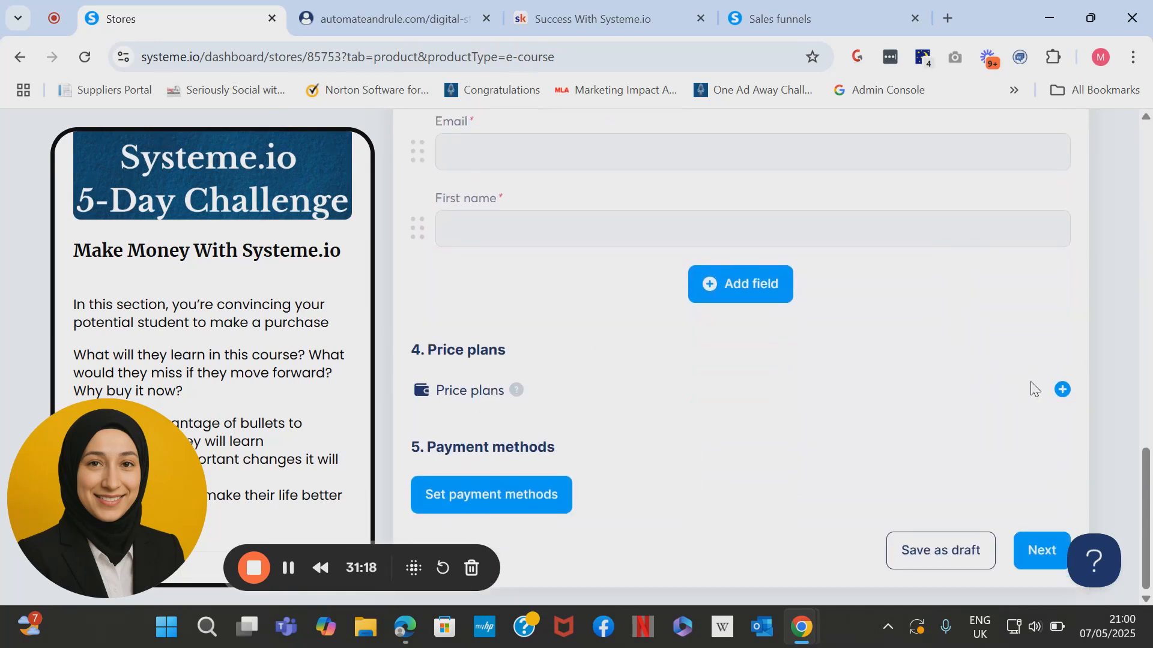
pyautogui.click(1063, 389)
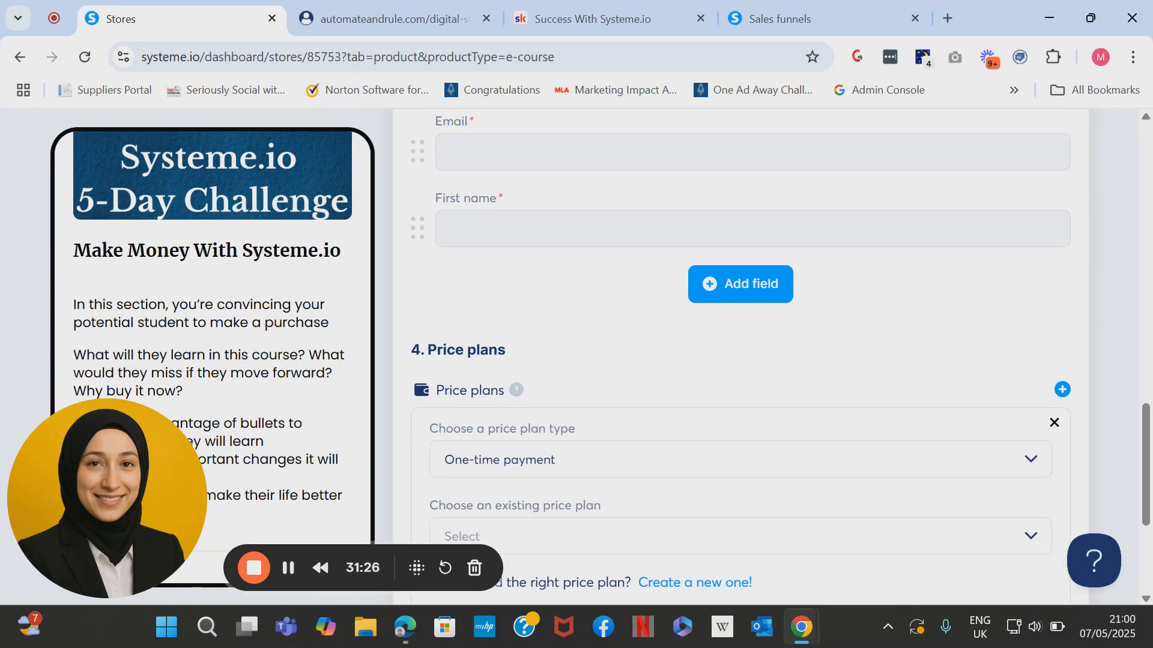
# Try the existing 'Make $$$ with Systeme.io 3 Bootcamps' plan, clear it, and create a new plan instead.
pyautogui.scroll(-2, 741, 354)
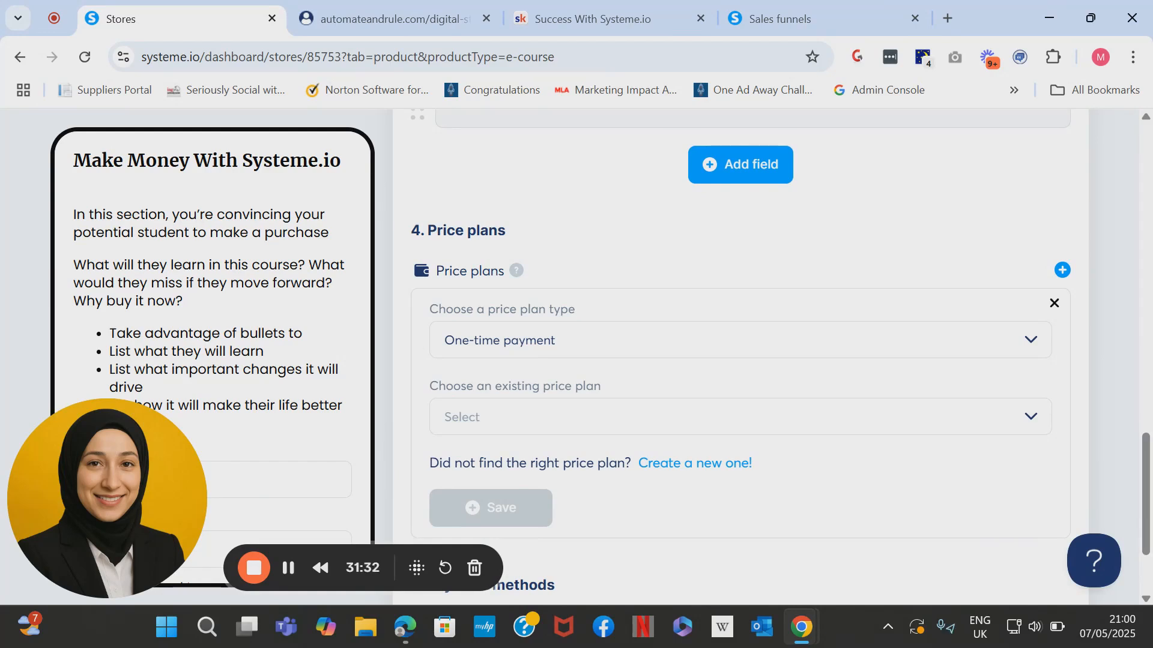
pyautogui.scroll(-1, 702, 500)
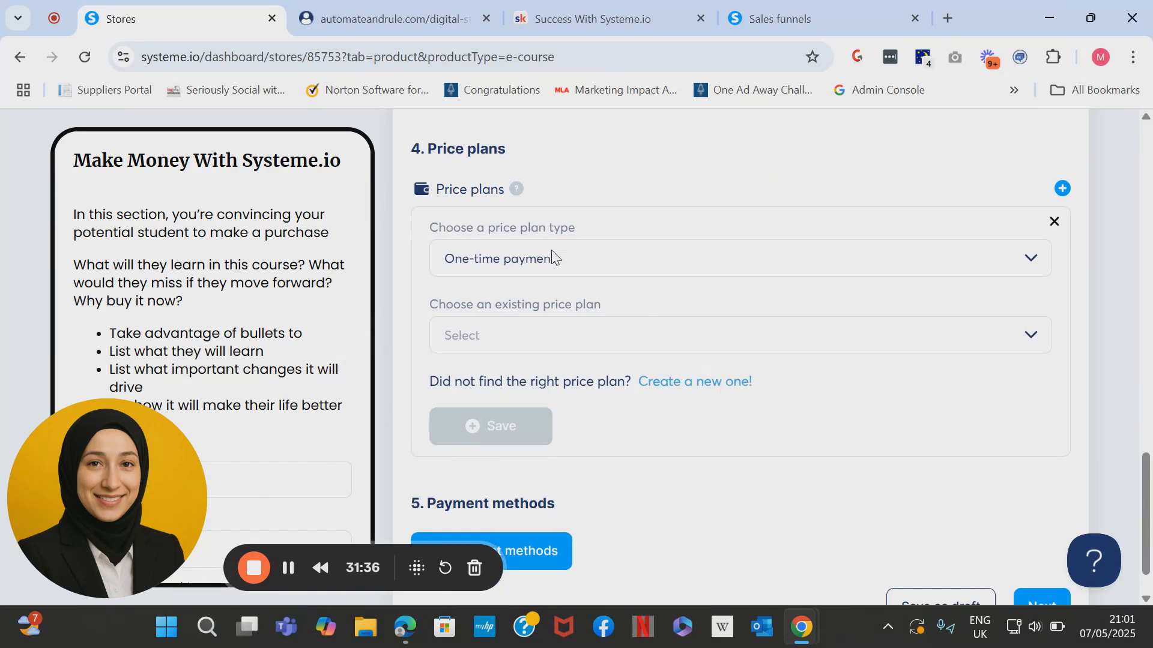
pyautogui.click(691, 382)
pyautogui.click(590, 263)
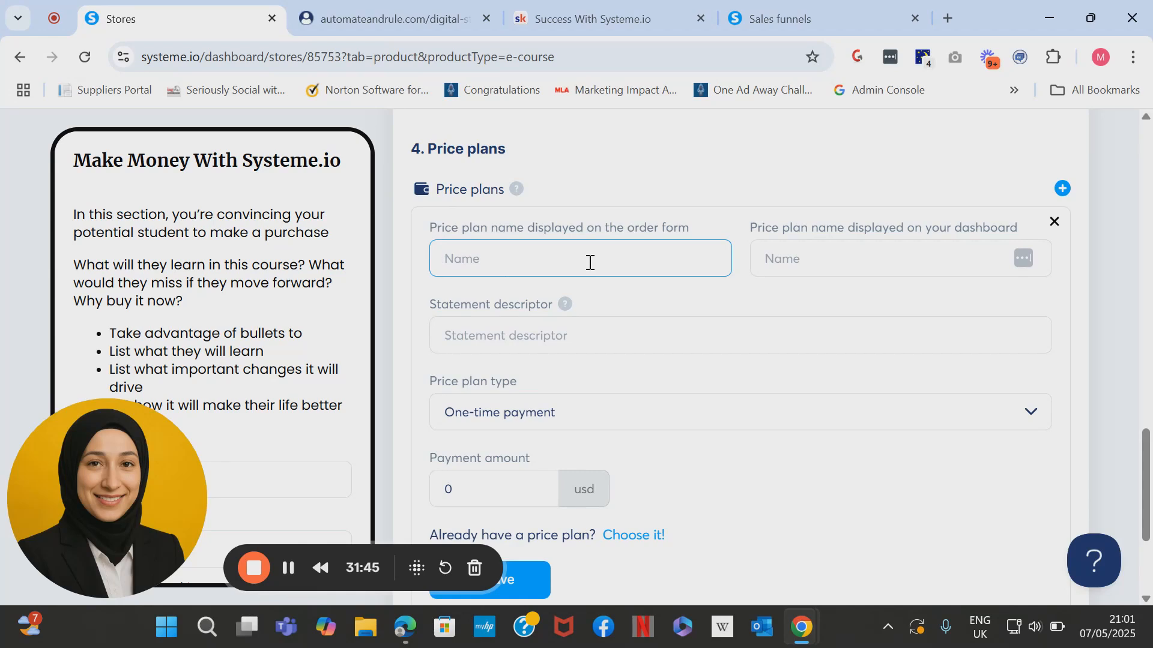
pyautogui.click(627, 536)
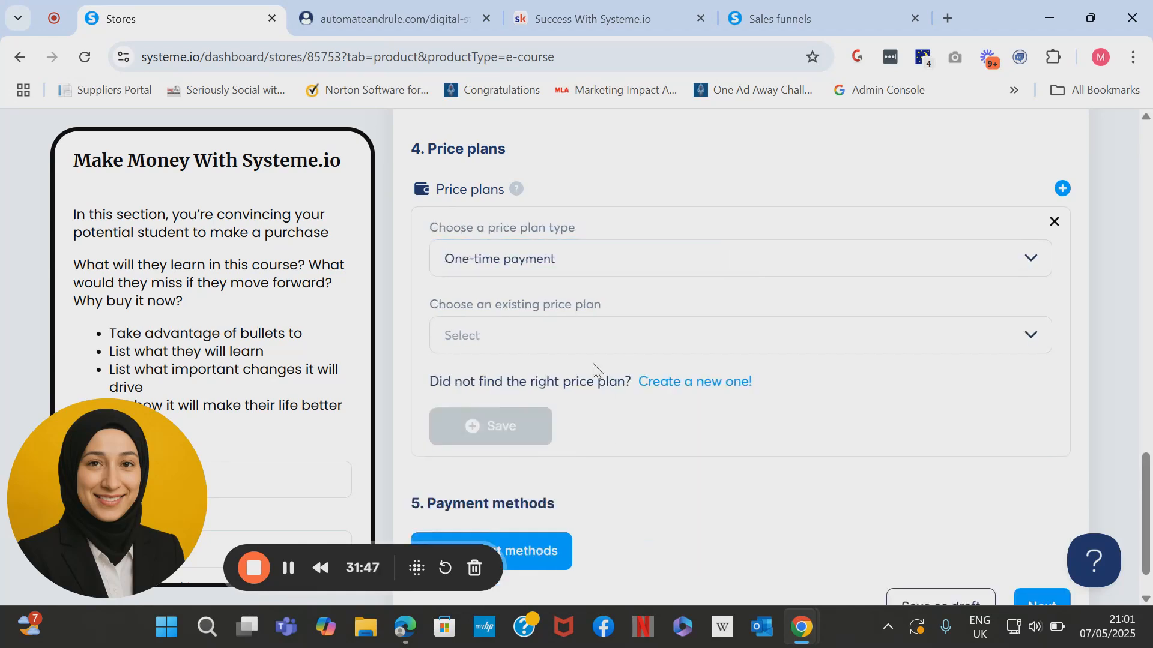
pyautogui.click(543, 337)
pyautogui.write('make')
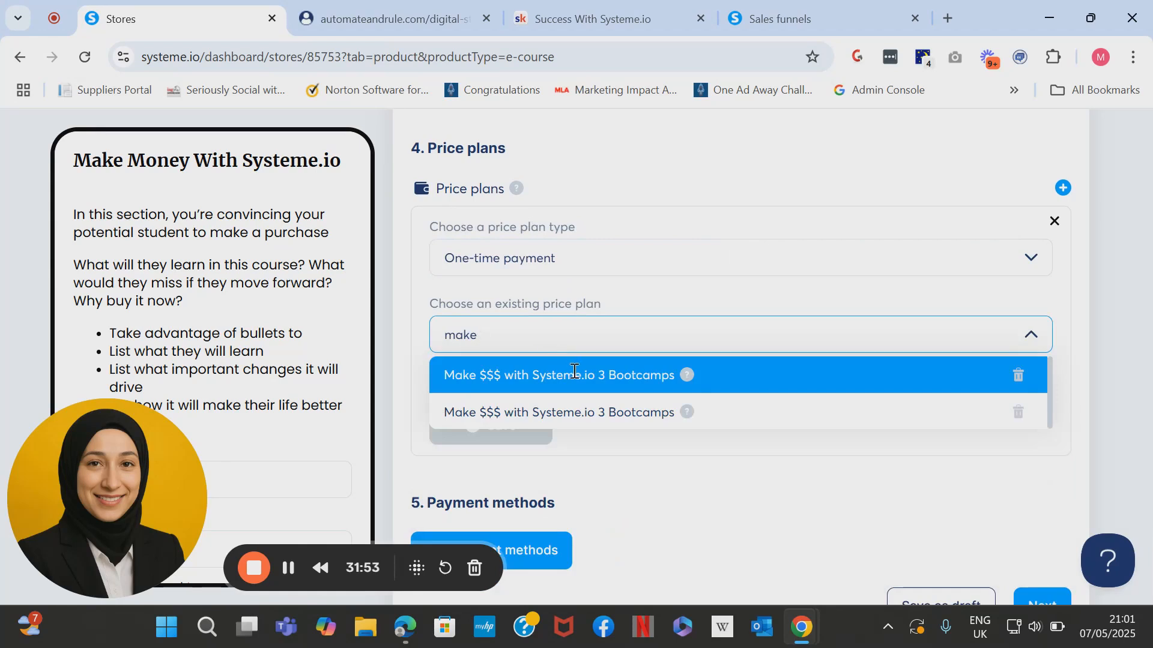
pyautogui.click(574, 373)
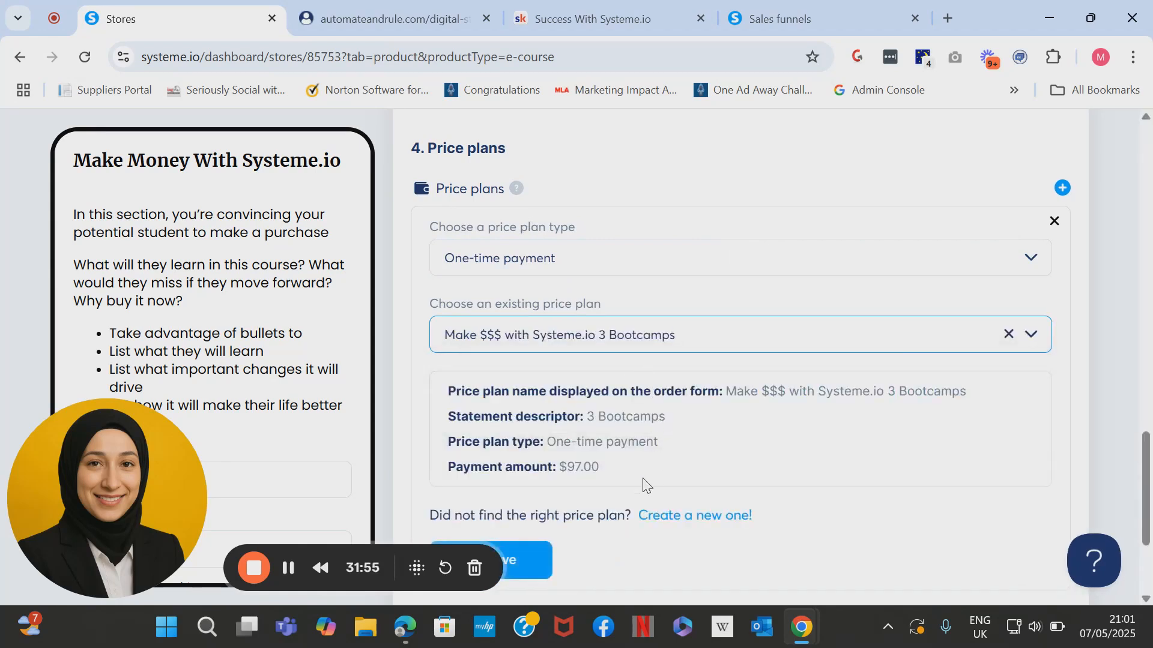
pyautogui.click(1009, 334)
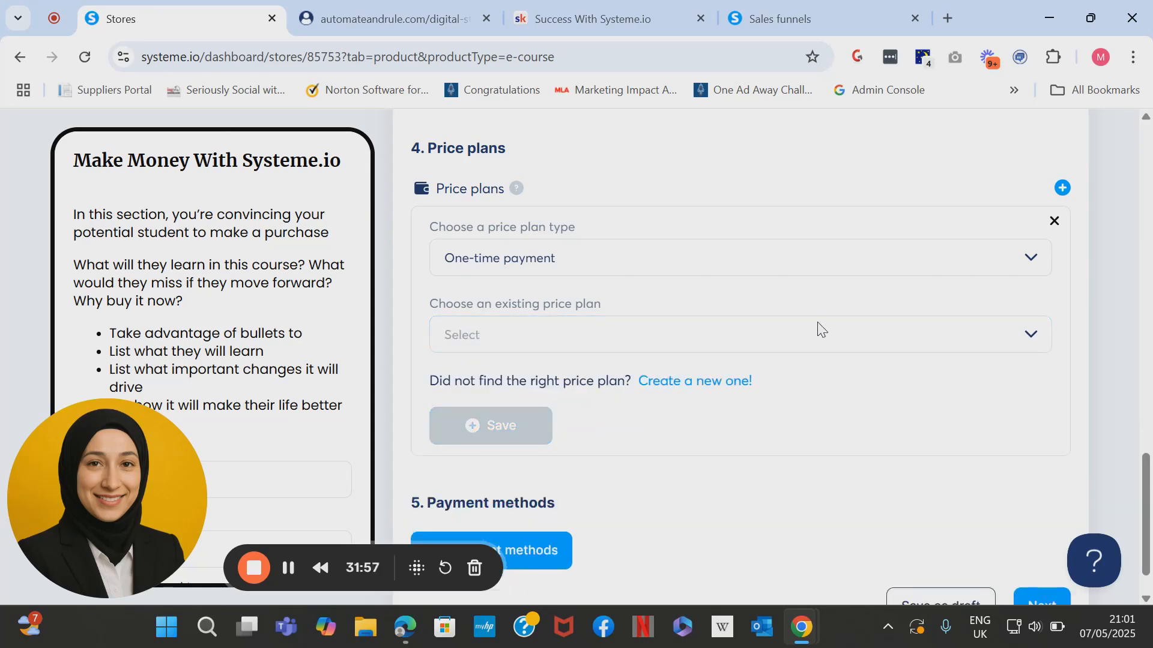
pyautogui.click(774, 337)
pyautogui.write('make ')
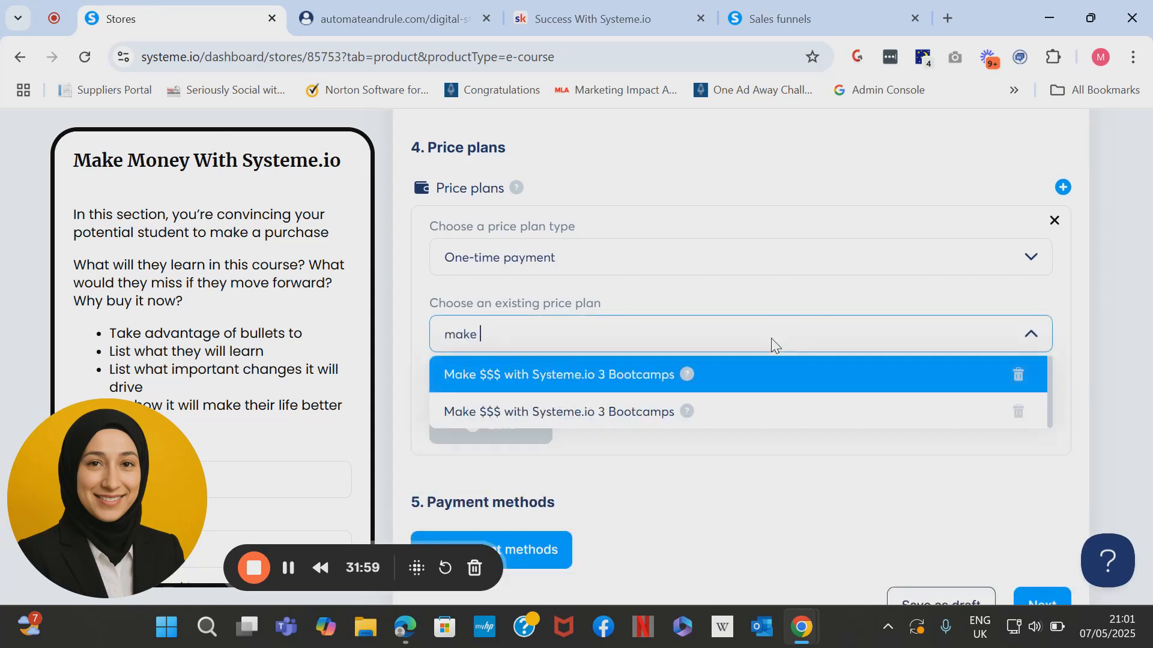
pyautogui.write('moen')
pyautogui.write('neu')
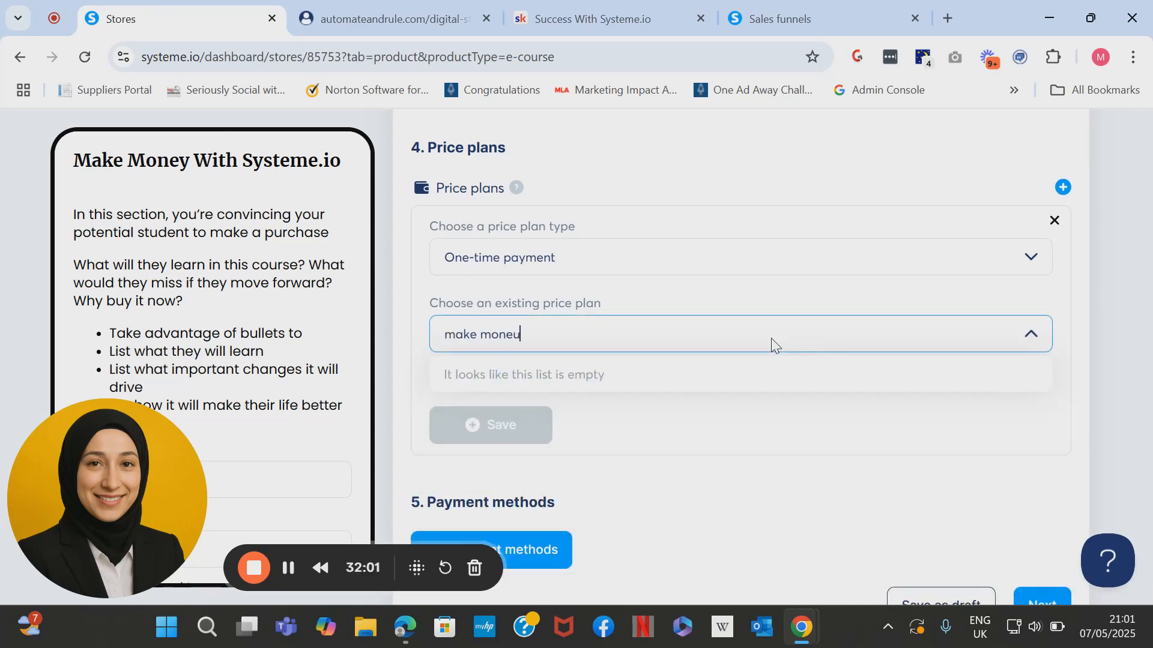
pyautogui.click(878, 432)
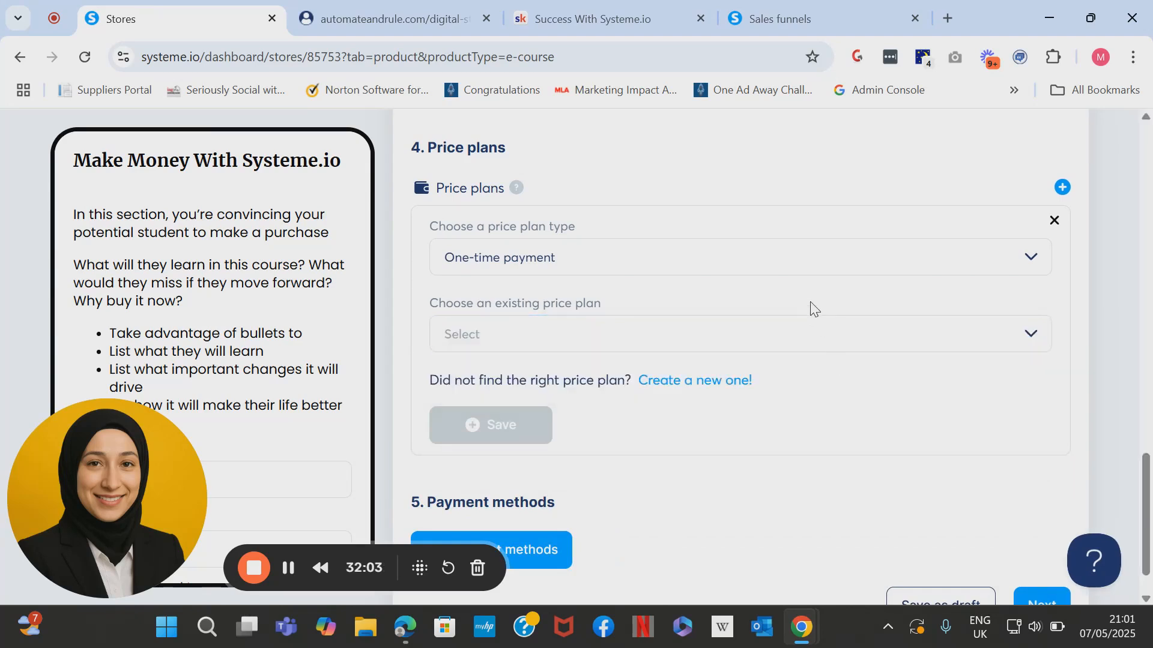
pyautogui.click(702, 381)
# Name the plan 'Make Money with Systemeio' in both name fields and the statement descriptor.
pyautogui.click(540, 259)
pyautogui.write('Make Money')
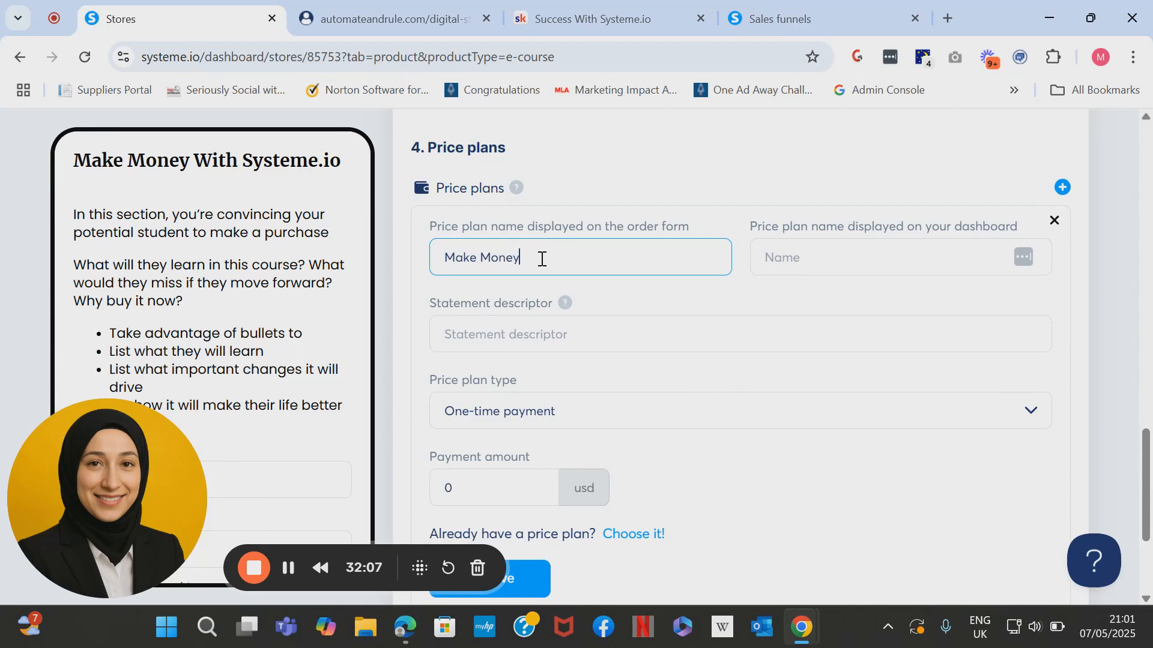
pyautogui.write(' with Systemeio')
pyautogui.moveTo(618, 257); pyautogui.dragTo(456, 258)
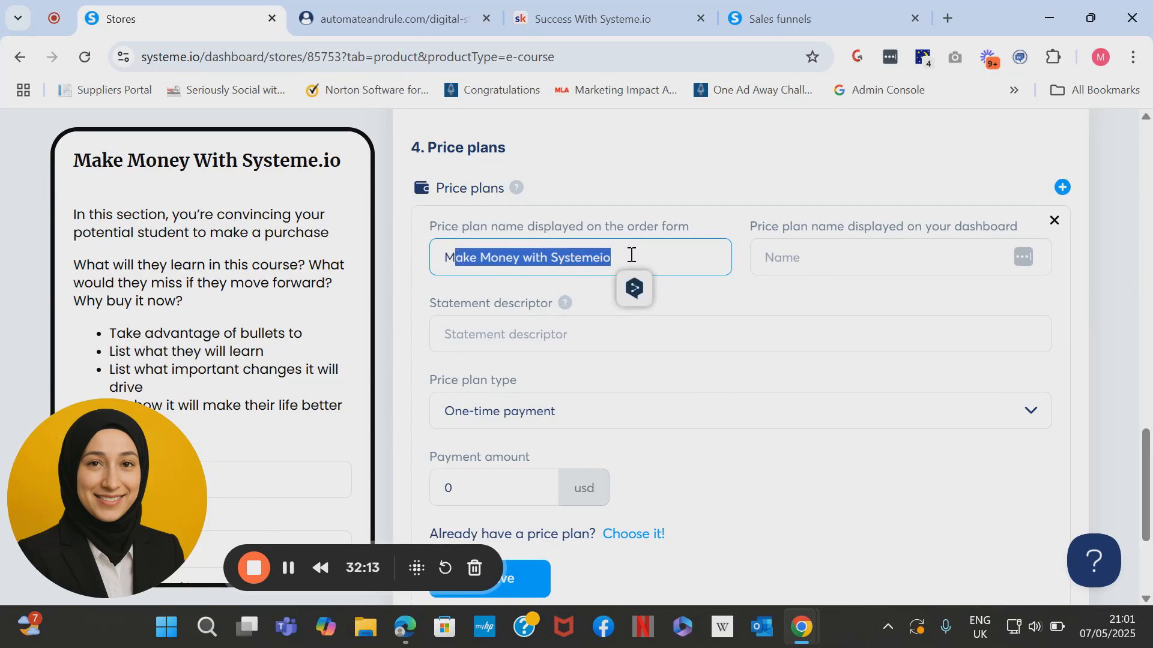
pyautogui.click(452, 256)
pyautogui.hotkey('ctrl', 'shift', 'Left')
pyautogui.hotkey('ctrl', 'shift', 'Left')
pyautogui.hotkey('ctrl', 'shift', 'Left')
pyautogui.hotkey('ctrl', 'shift', 'Left')
pyautogui.hotkey('ctrl', 'c')
pyautogui.click(913, 255)
pyautogui.hotkey('ctrl', 'v')
pyautogui.click(661, 329)
pyautogui.hotkey('ctrl', 'v')
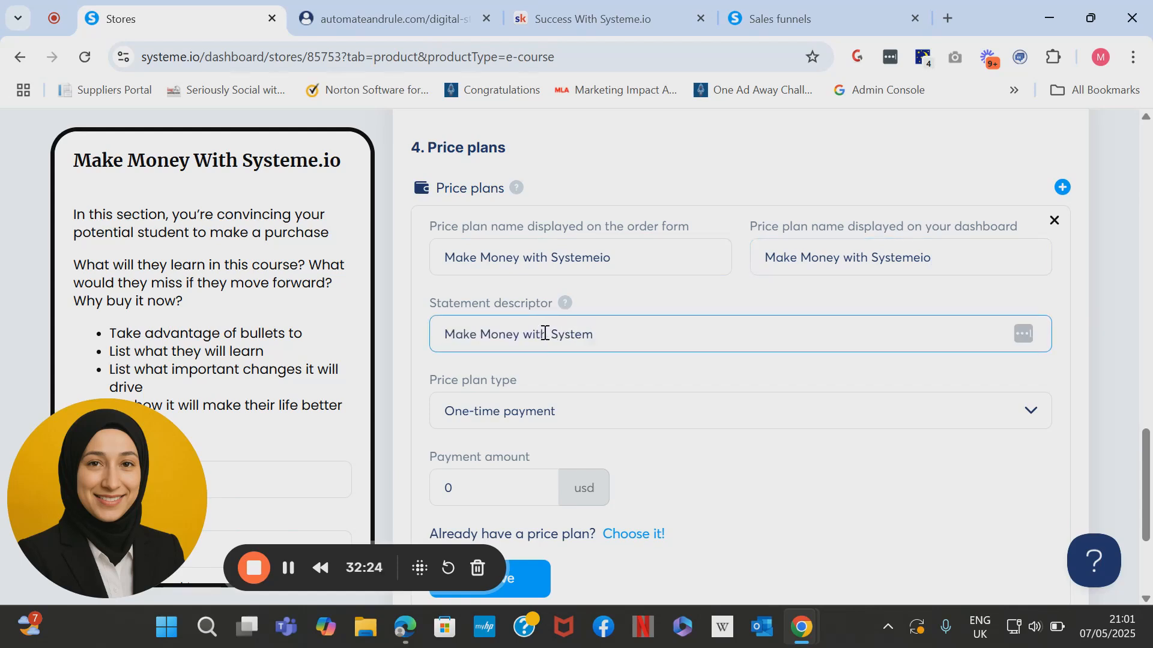
# Shorten the descriptor to 'Make Money w/ System', set the amount to 49 usd, and save.
pyautogui.click(545, 333)
pyautogui.press('BackSpace')
pyautogui.press('BackSpace')
pyautogui.press('BackSpace')
pyautogui.write('/')
pyautogui.click(506, 474)
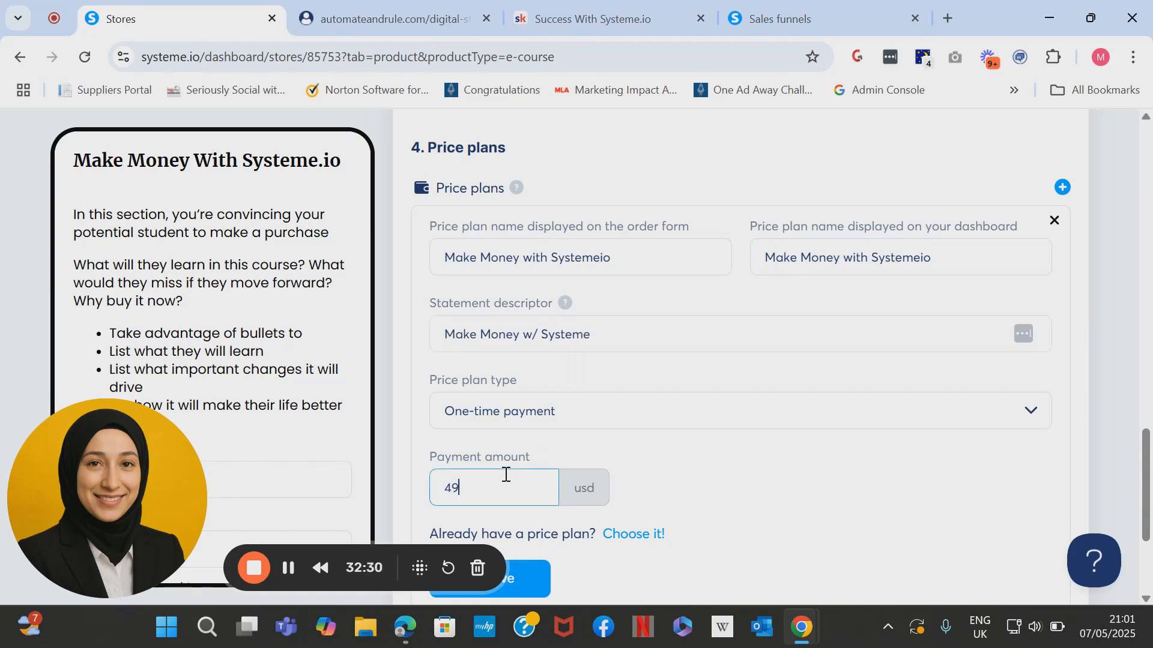
pyautogui.write('49')
pyautogui.scroll(-2, 506, 474)
pyautogui.click(489, 453)
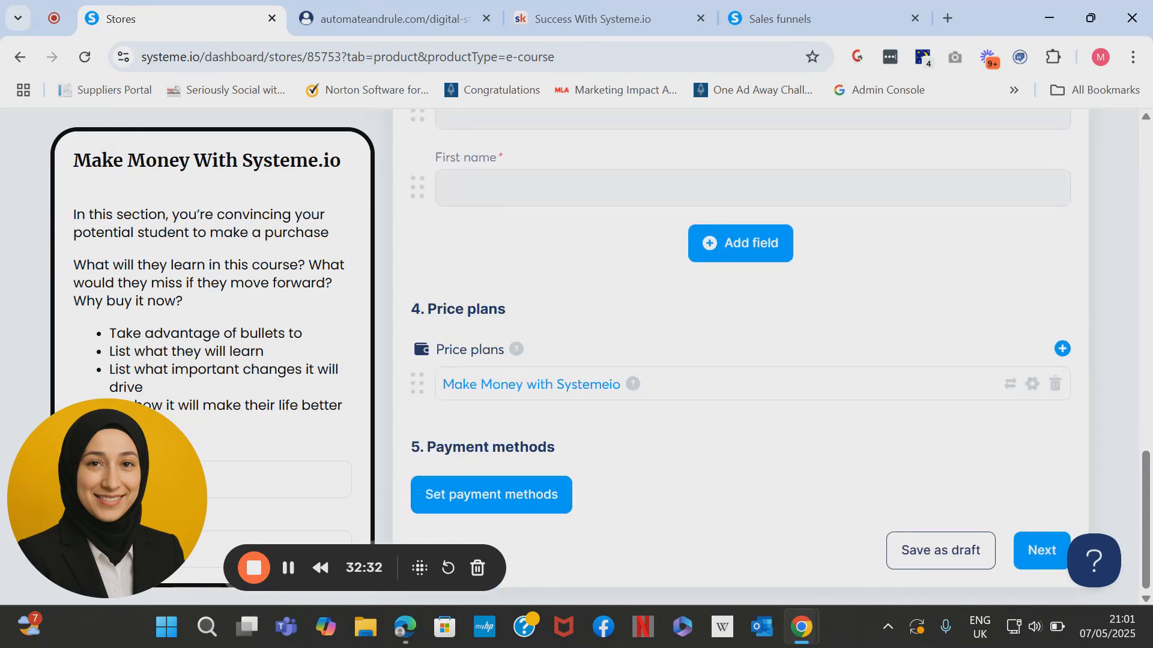
pyautogui.click(492, 494)
# Accept PayPal payments and attach the 'Systeme.io 5-Day Challenge Life-Time Access' course to the product.
pyautogui.click(575, 466)
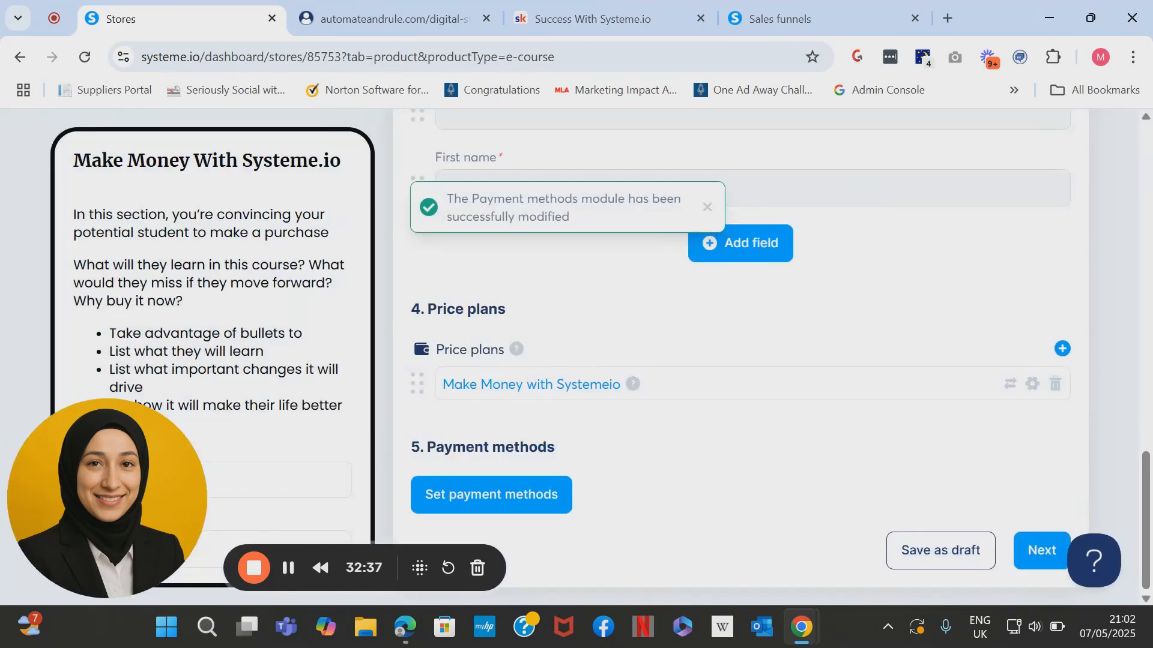
pyautogui.click(1042, 551)
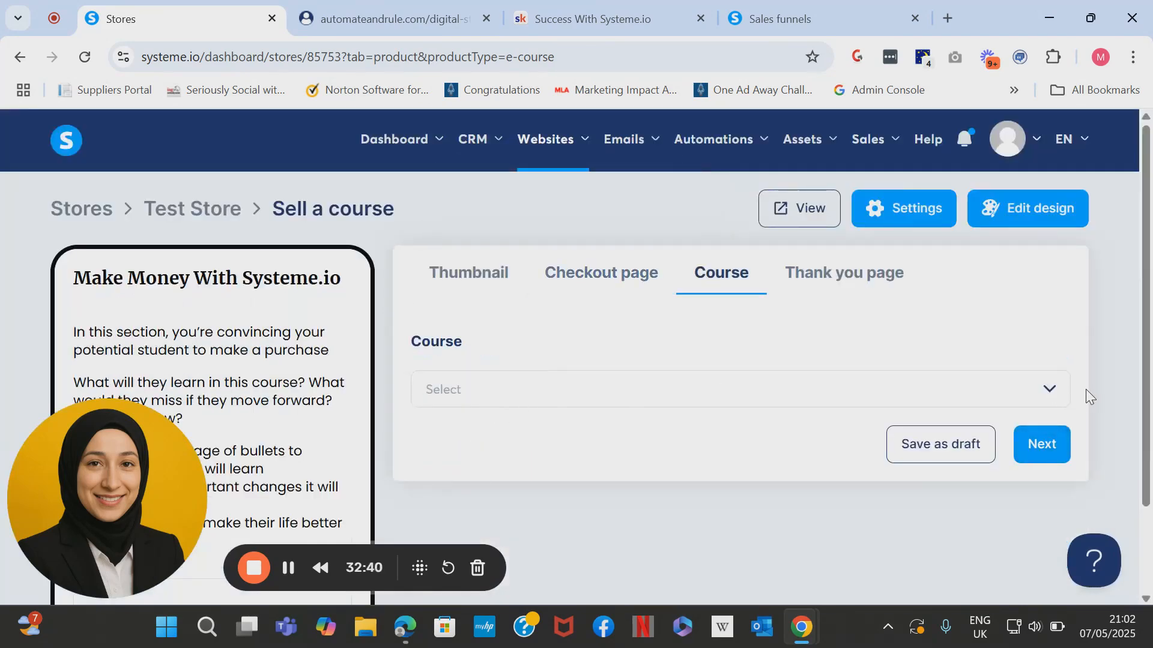
pyautogui.click(1051, 393)
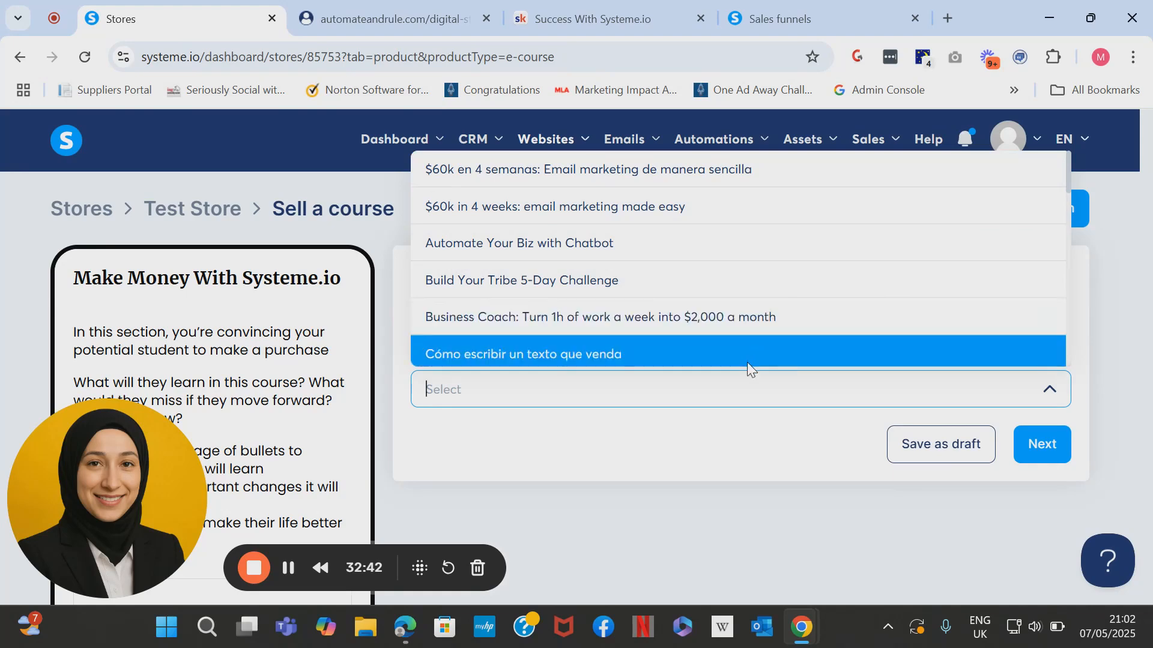
pyautogui.write('make')
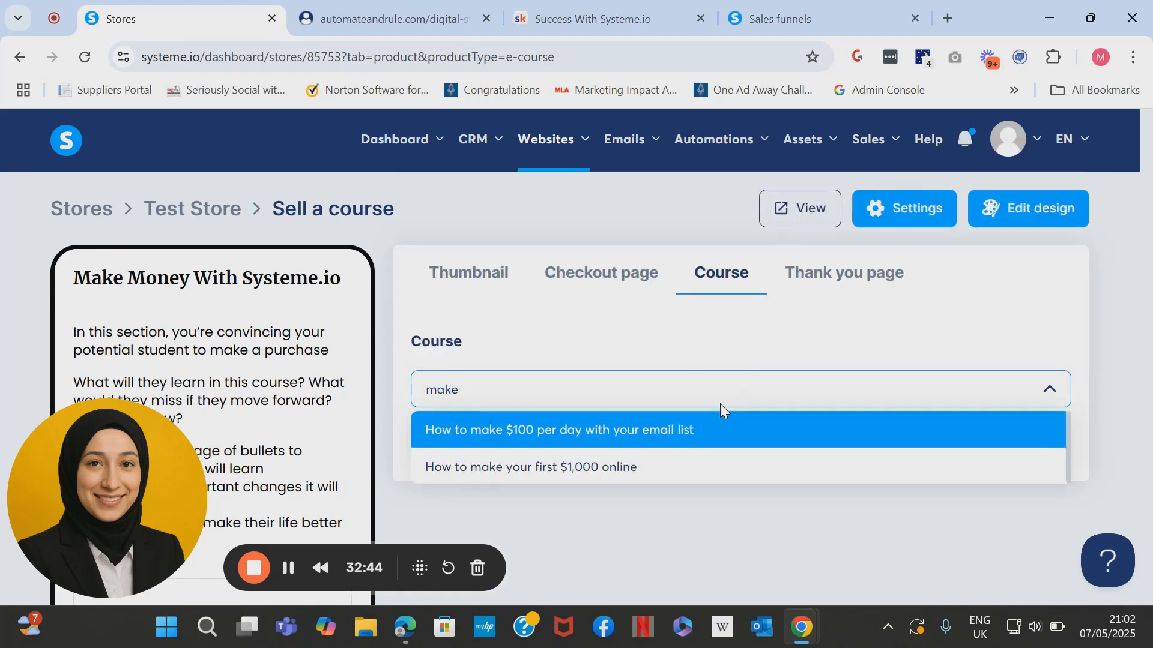
pyautogui.press('BackSpace')
pyautogui.press('BackSpace')
pyautogui.press('BackSpace')
pyautogui.press('BackSpace')
pyautogui.write('sys')
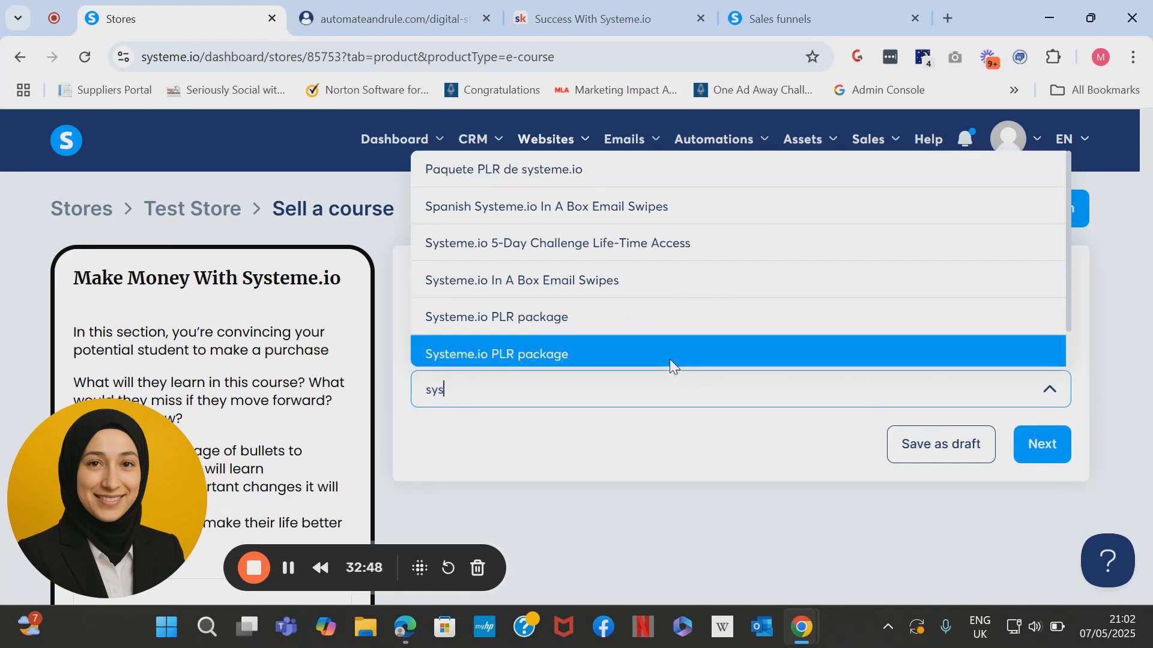
pyautogui.press('BackSpace')
pyautogui.press('BackSpace')
pyautogui.press('BackSpace')
pyautogui.write('chal')
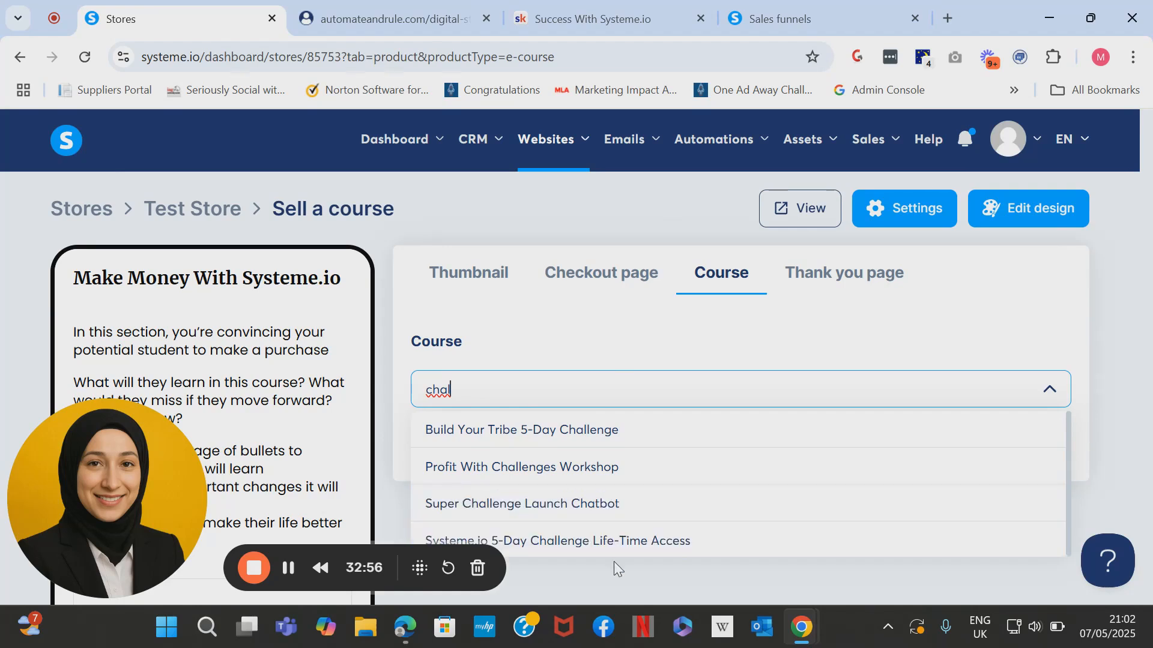
pyautogui.click(612, 539)
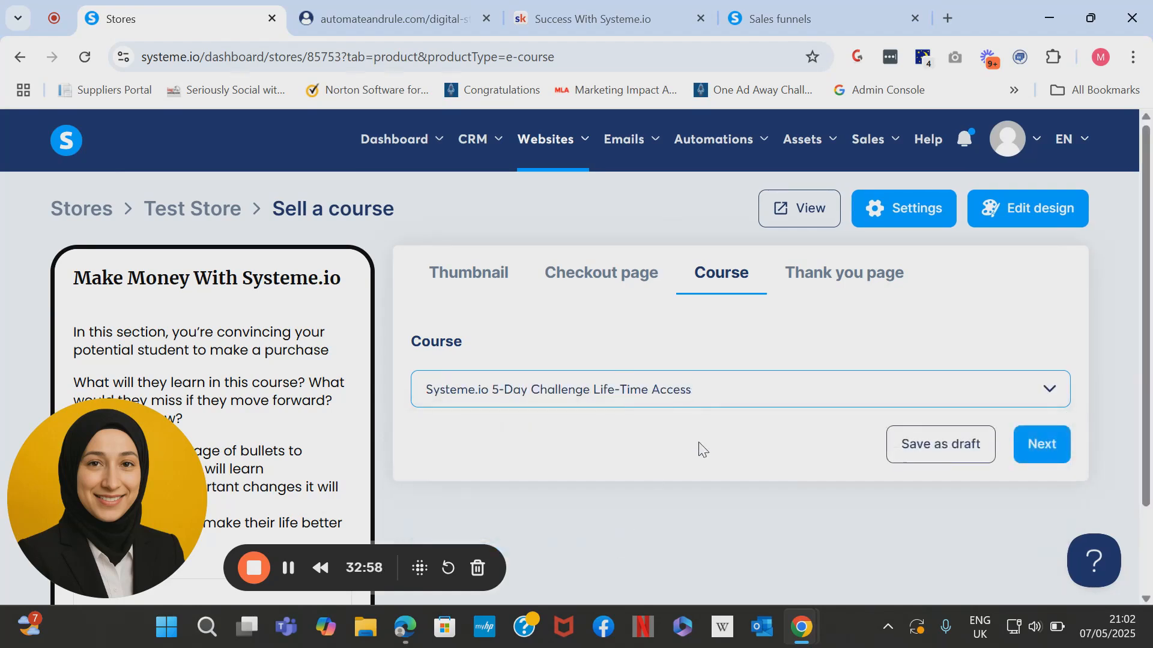
pyautogui.click(1038, 445)
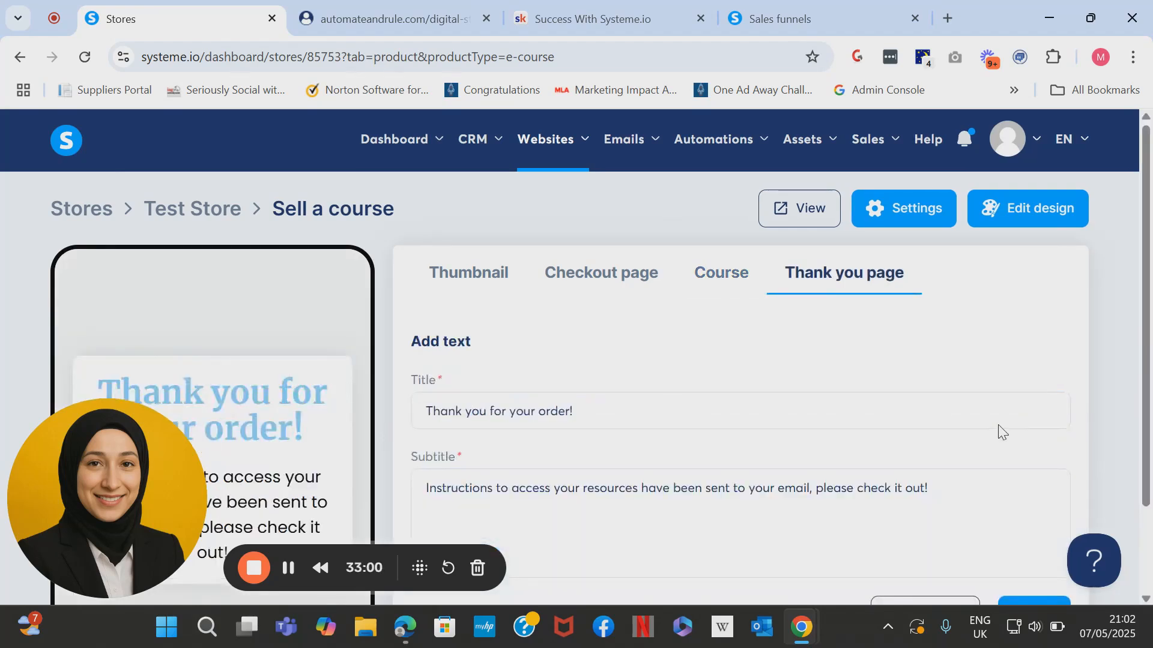
# Retitle the thank-you page 'Thank you for purchasing the course!' and write the access-email subtitle.
pyautogui.moveTo(636, 399); pyautogui.dragTo(513, 413)
pyautogui.write('urc')
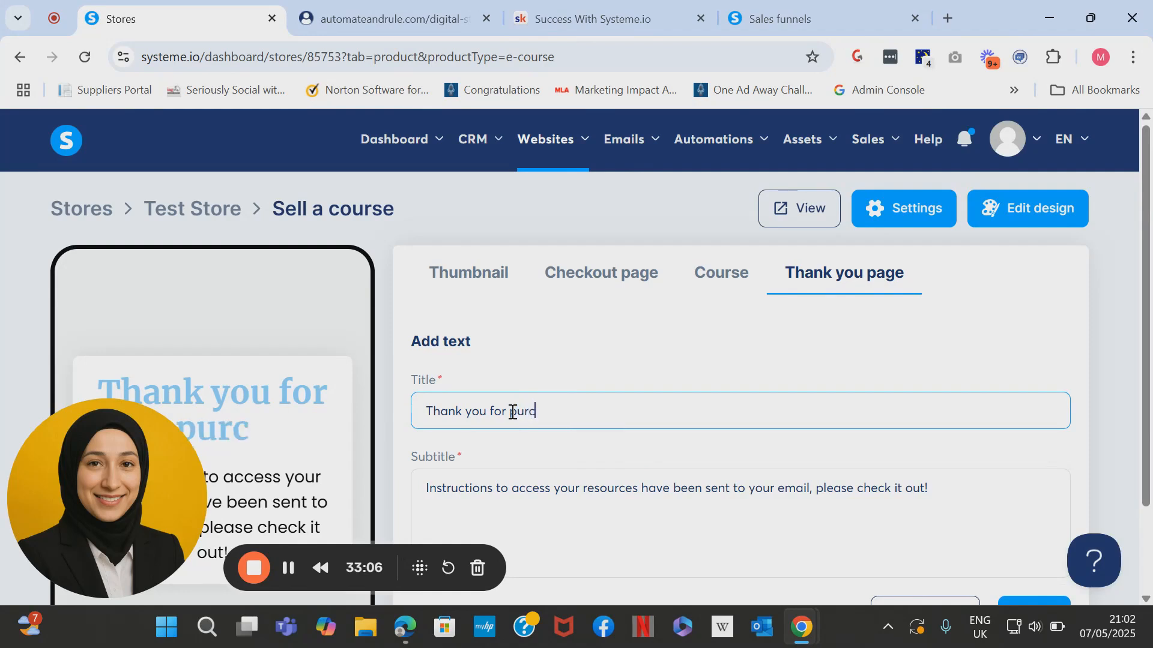
pyautogui.write('hasing th')
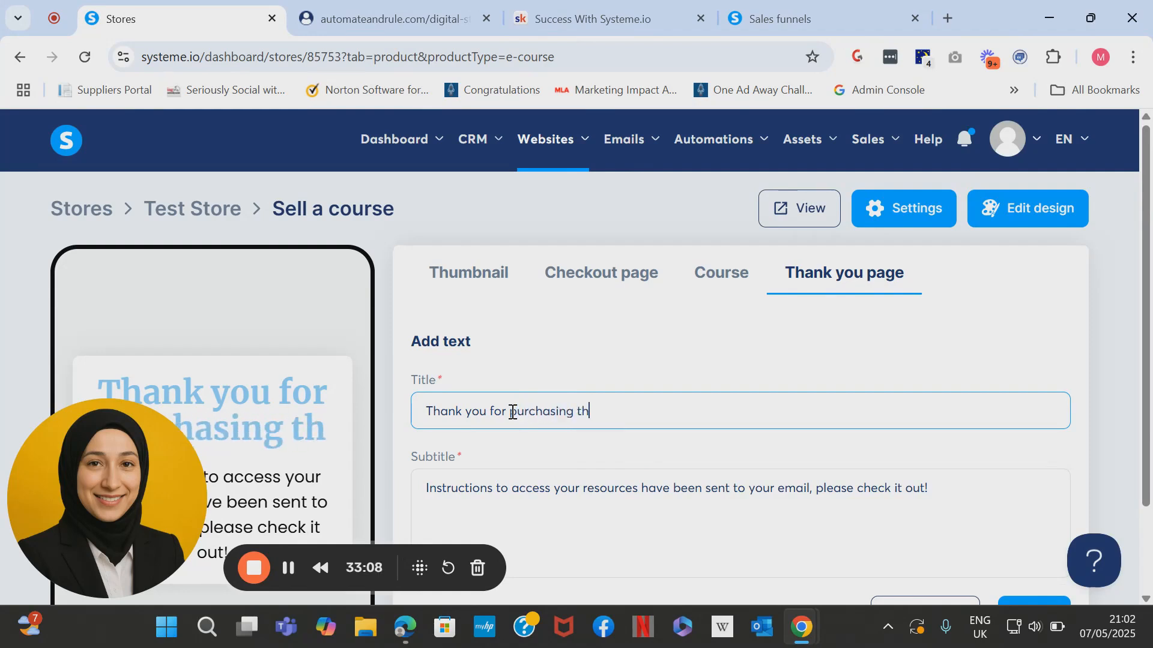
pyautogui.write('e course!')
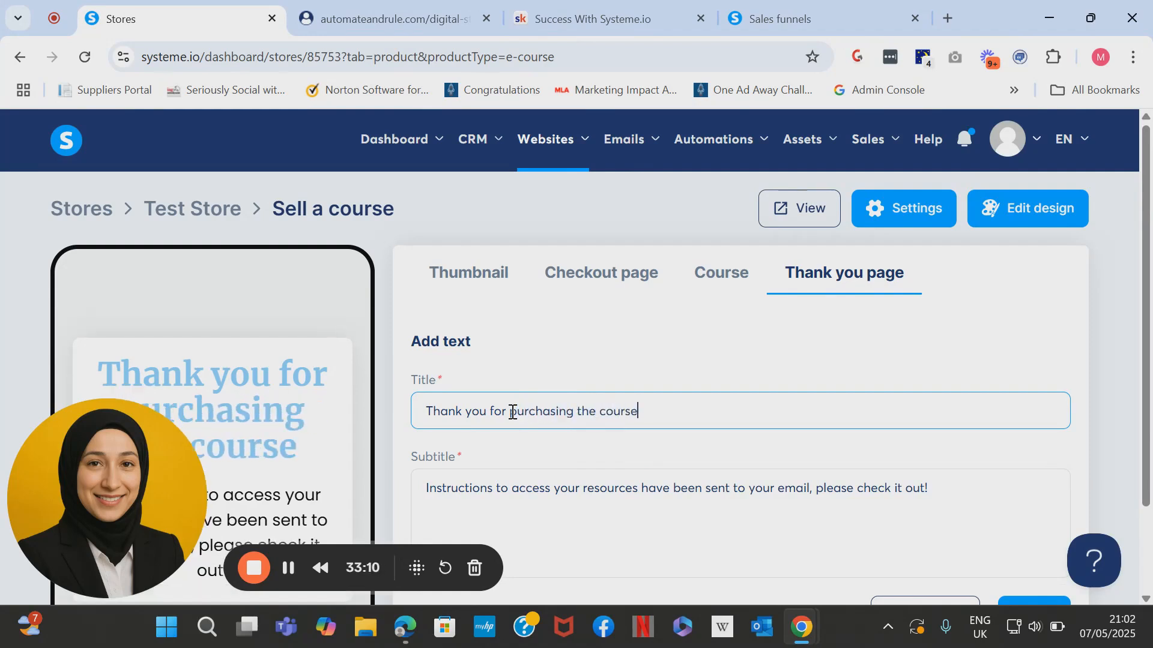
pyautogui.scroll(-2, 754, 360)
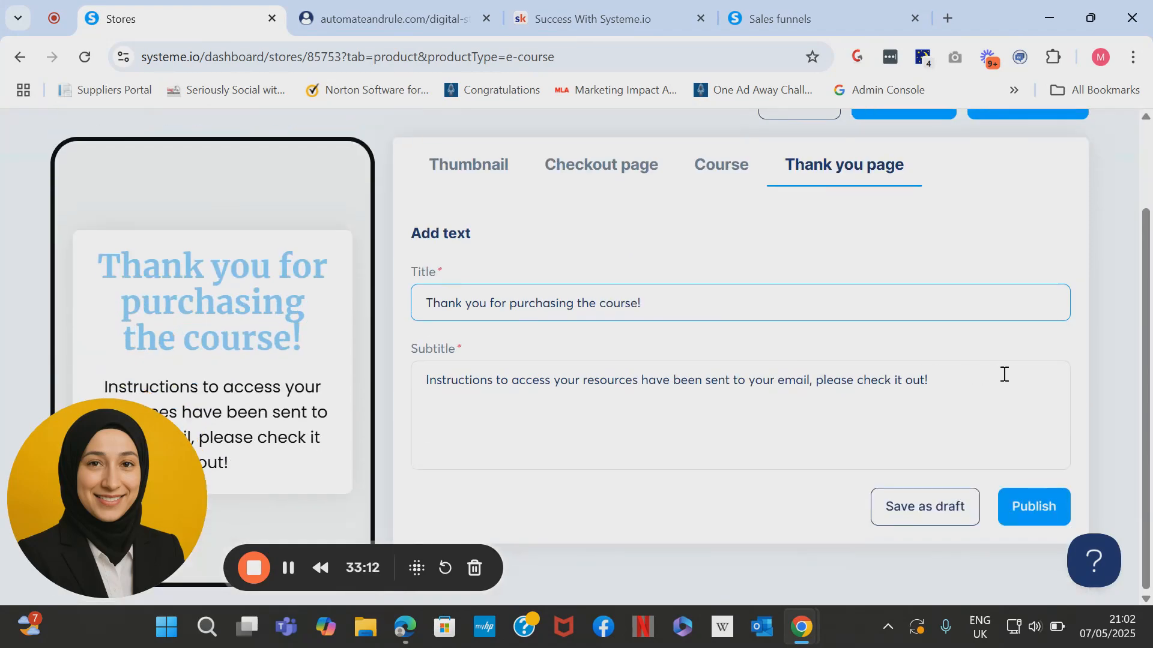
pyautogui.moveTo(1003, 373); pyautogui.dragTo(377, 354)
pyautogui.write('You hav')
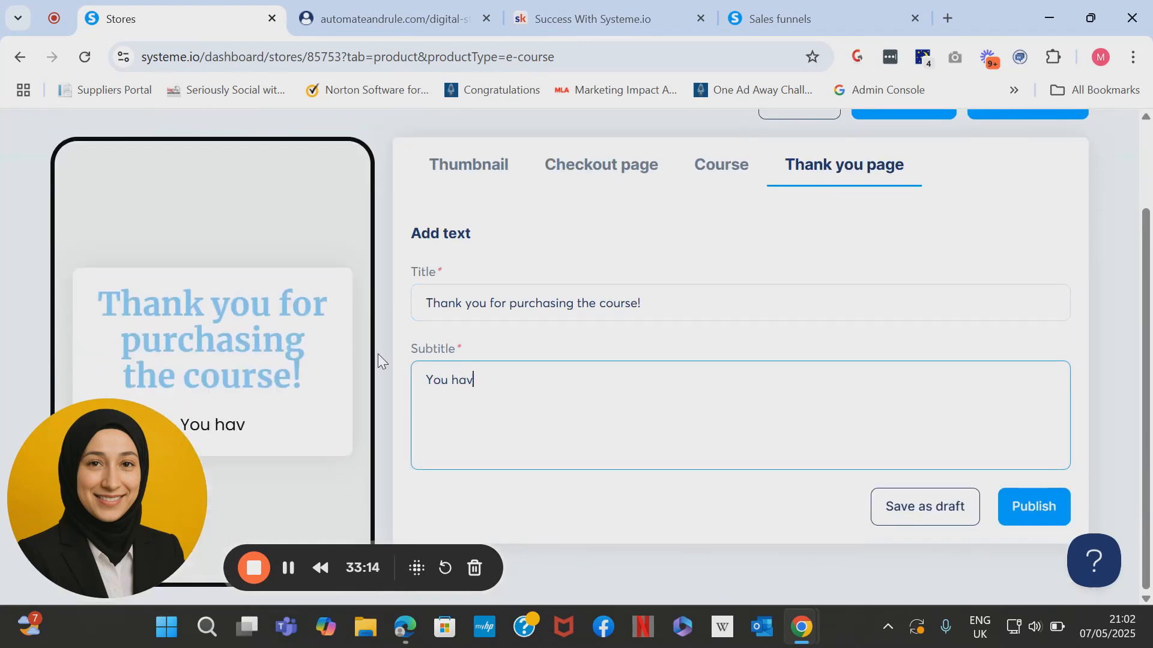
pyautogui.write('e been sent the ')
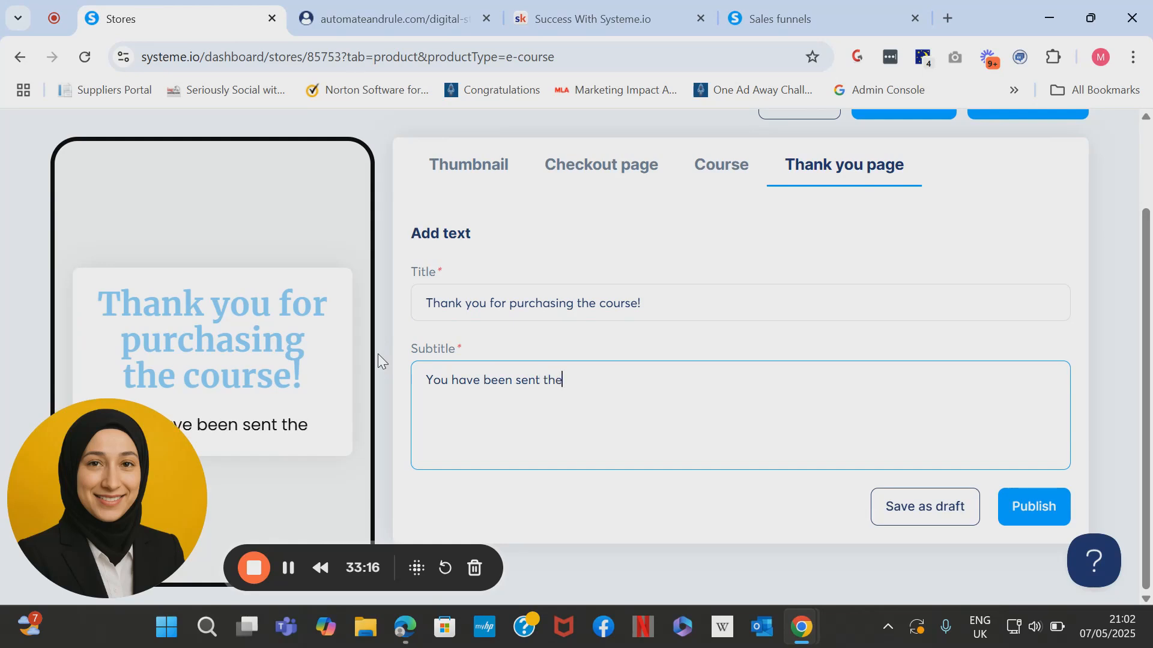
pyautogui.write('a')
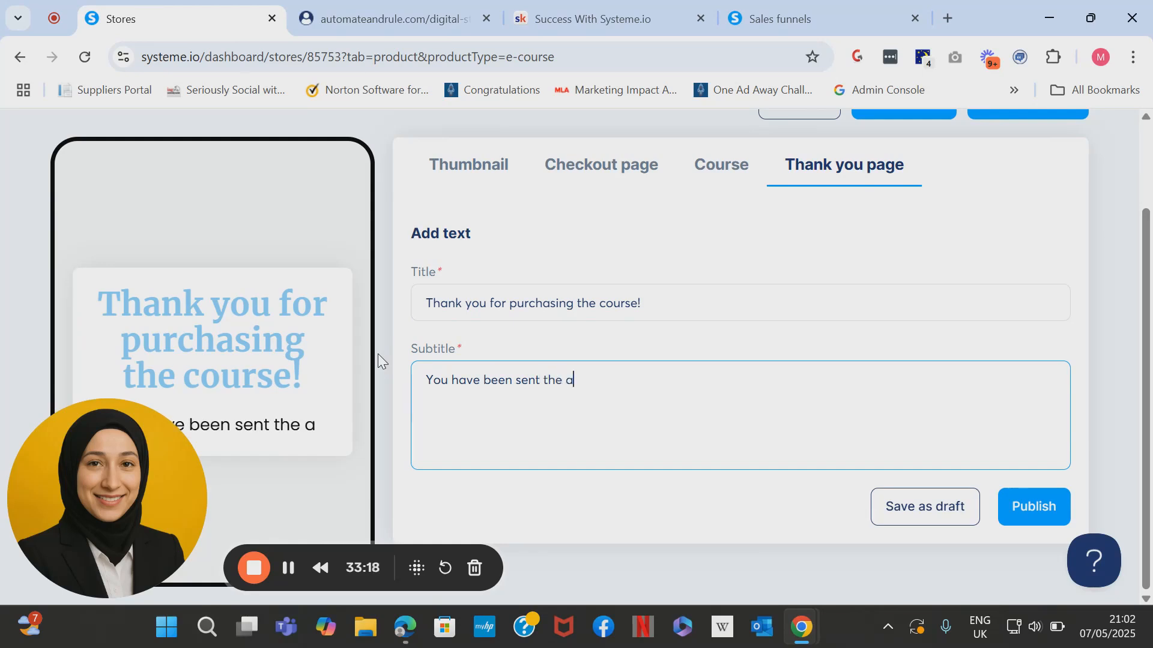
pyautogui.write('ccess email with')
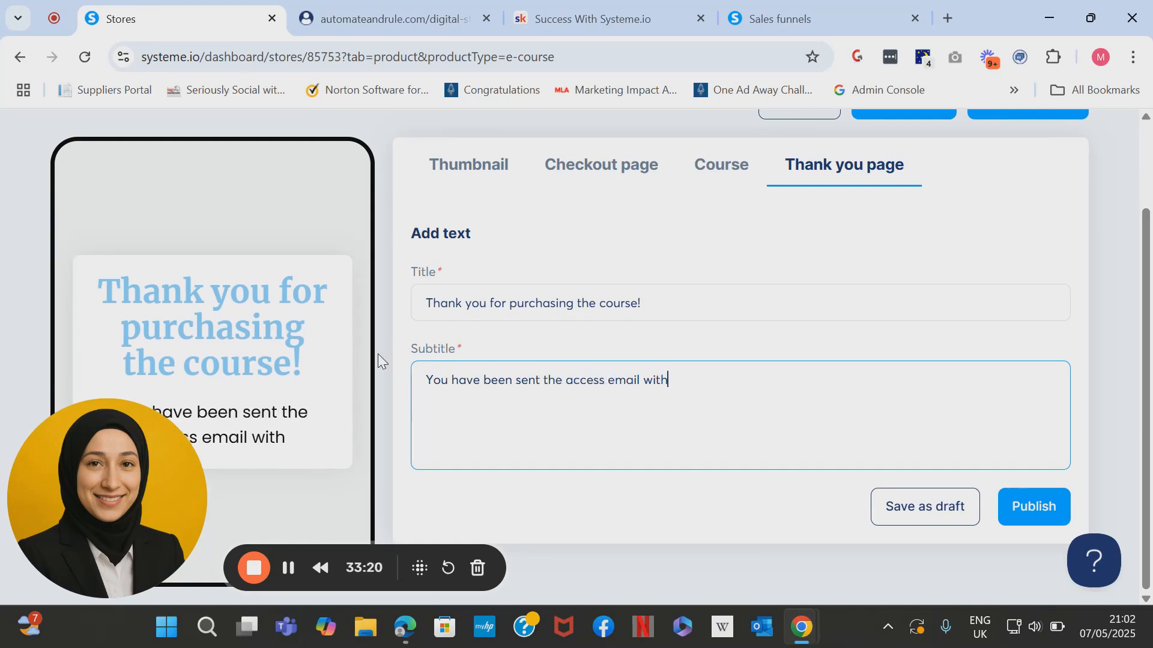
pyautogui.write(' the login in')
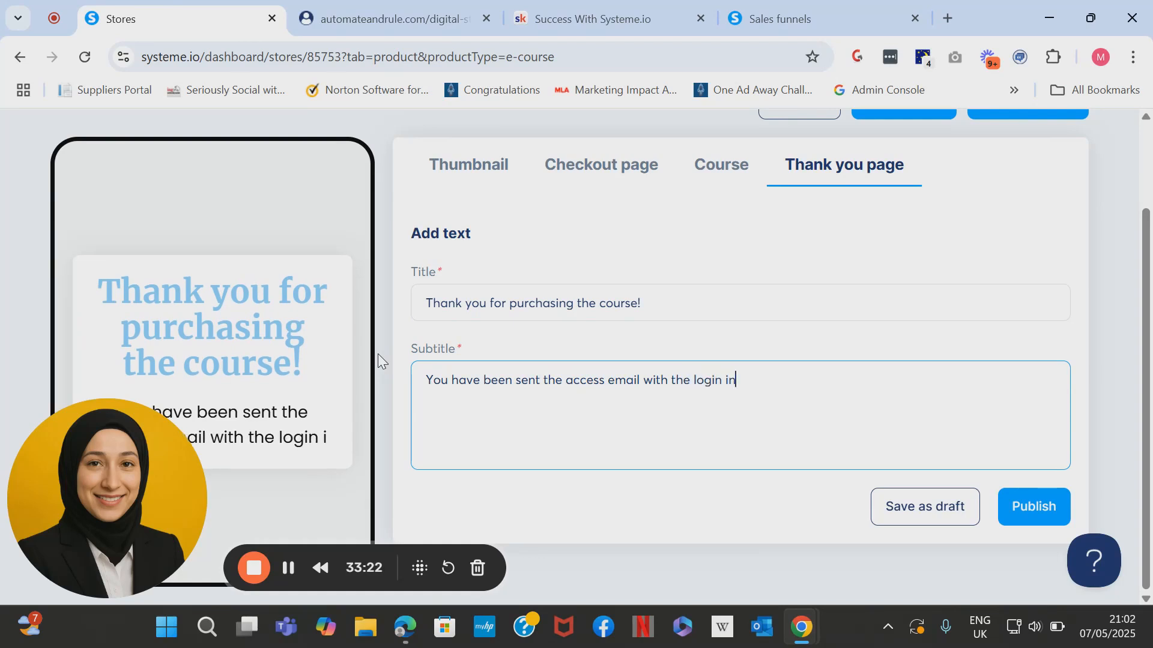
pyautogui.write('fo to your co')
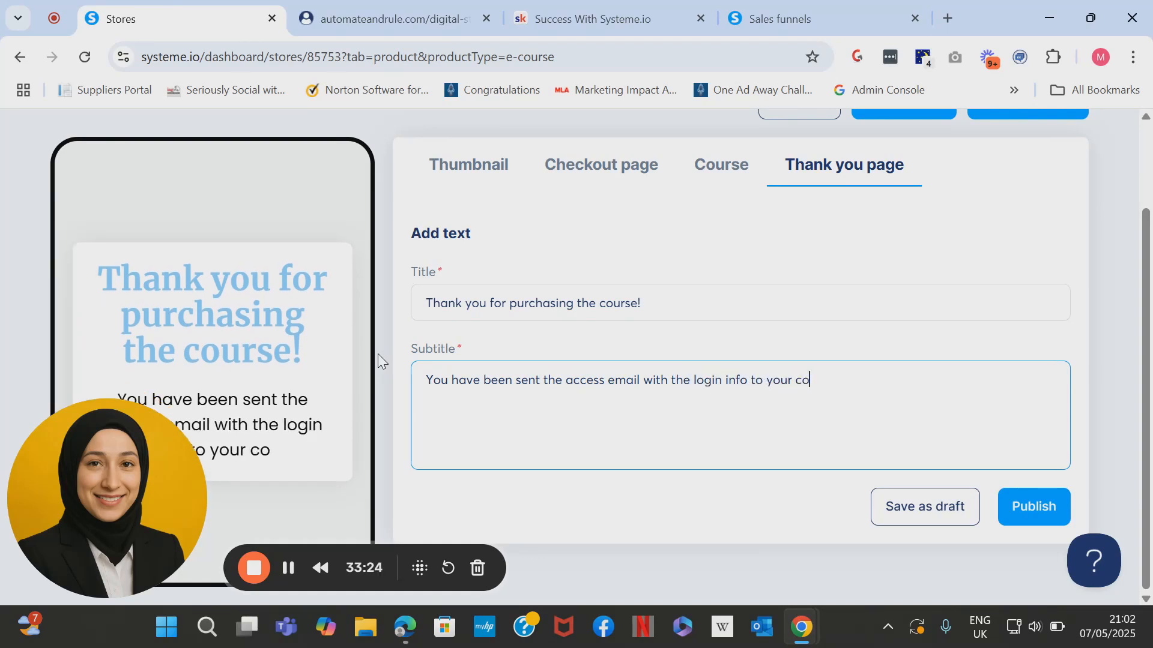
pyautogui.write('urse. Plea')
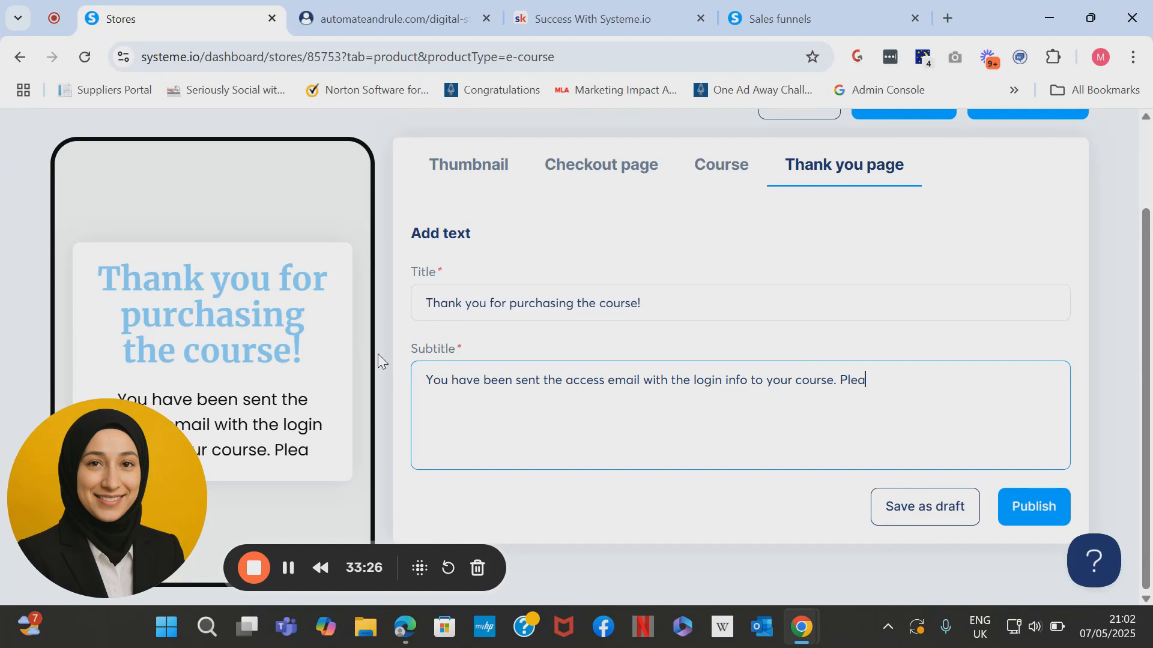
pyautogui.write('se check your ')
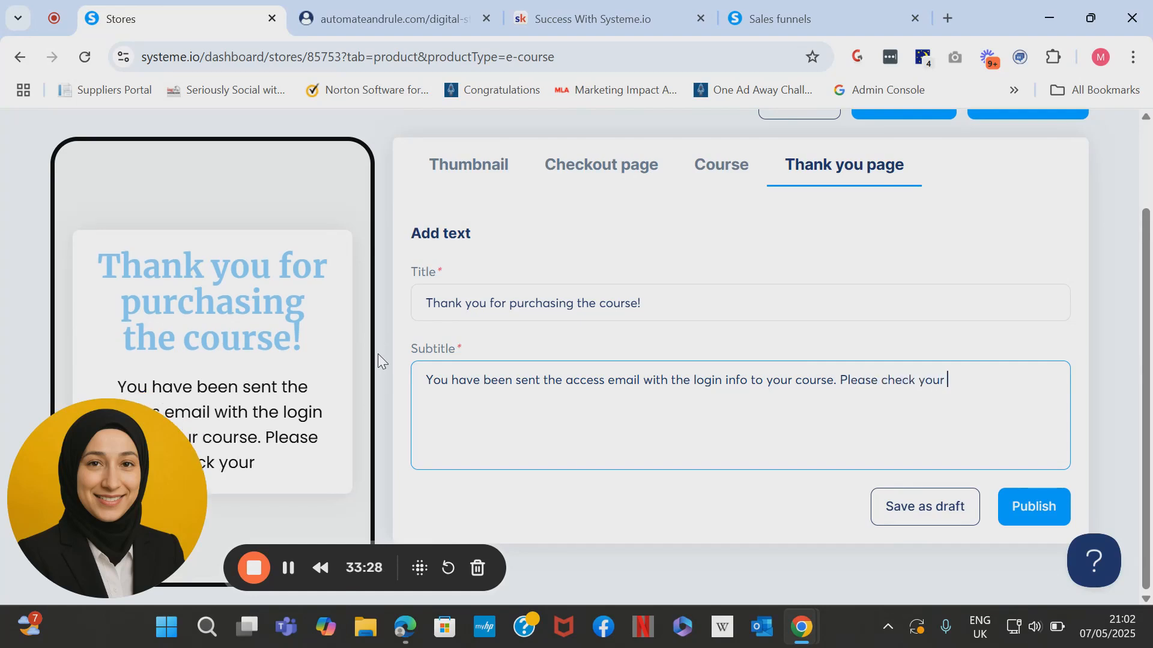
pyautogui.write('email inbox.')
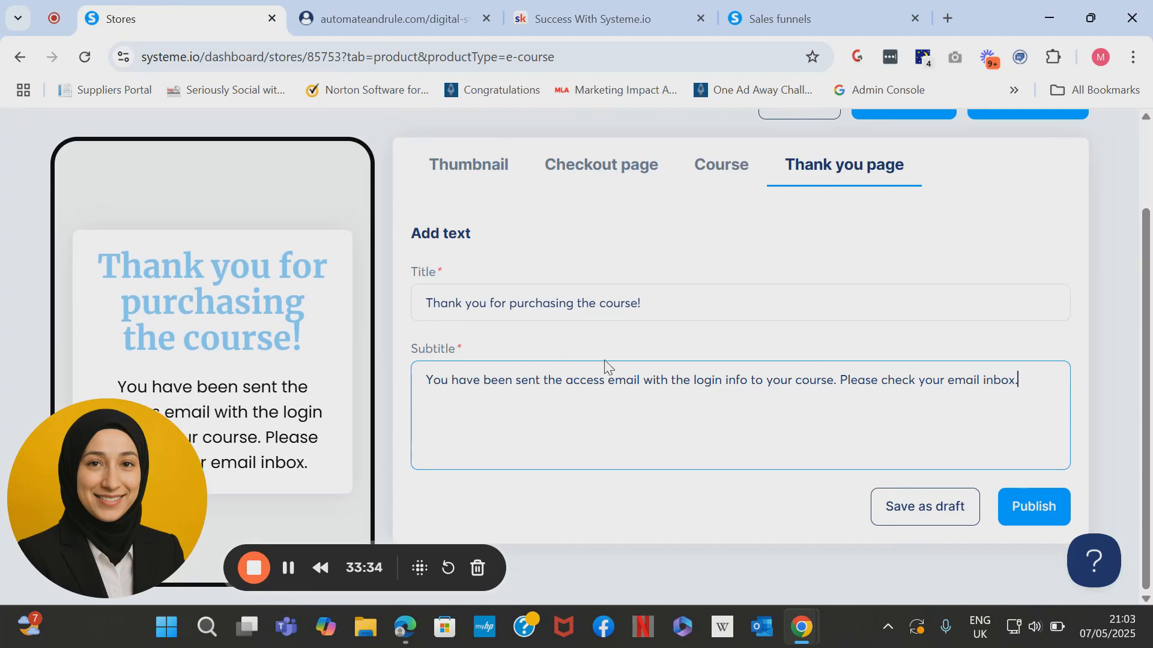
# Publish the updated course product and open the live Test Store page in a new tab.
pyautogui.click(1024, 521)
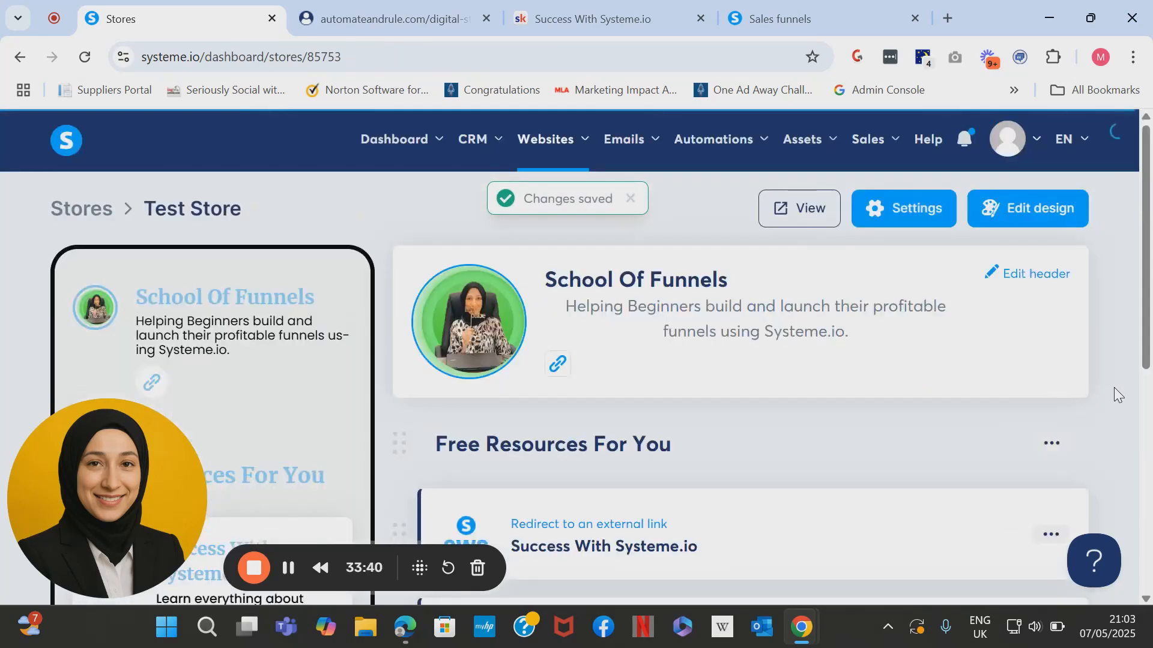
pyautogui.moveTo(1141, 316); pyautogui.dragTo(1151, 295)
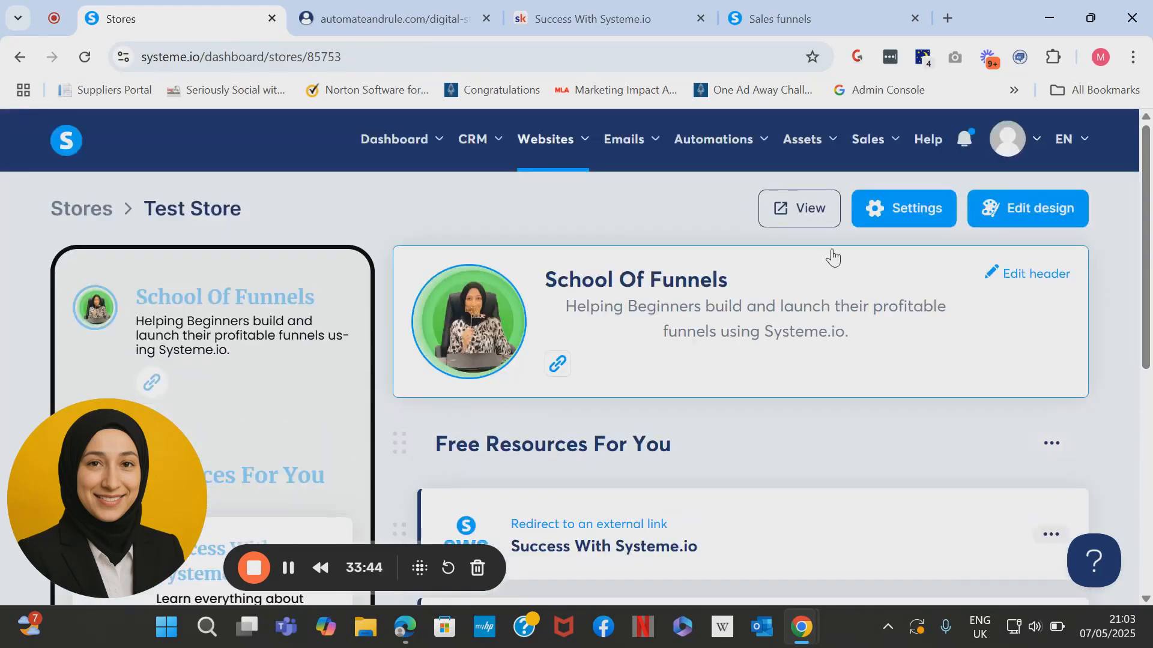
pyautogui.click(818, 229)
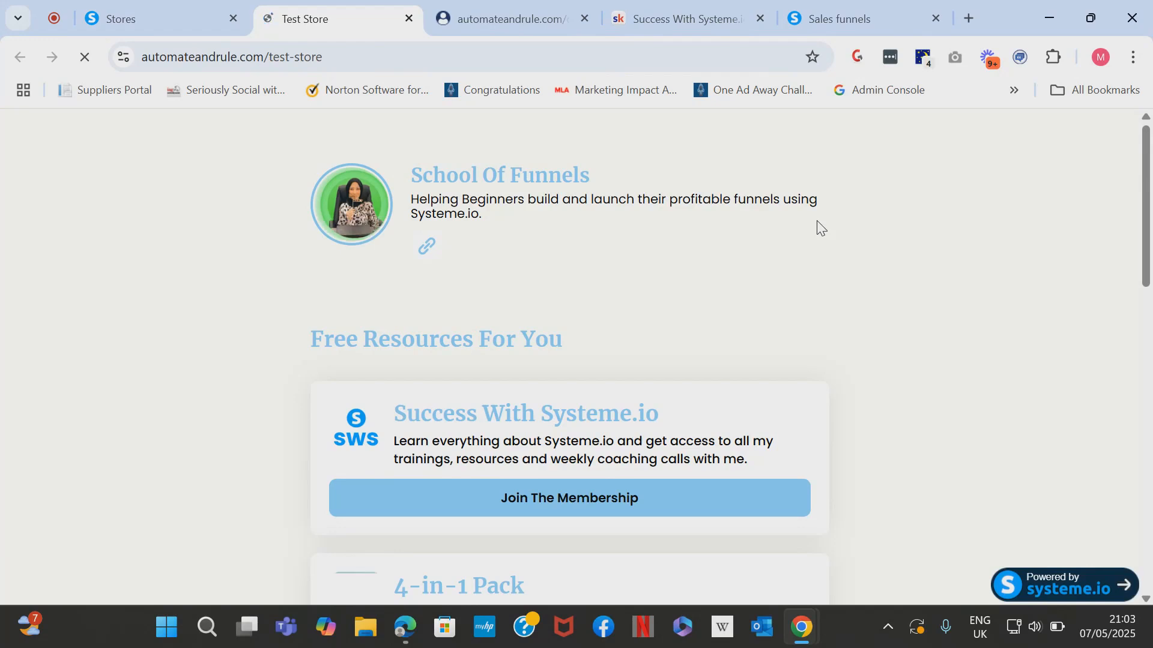
pyautogui.moveTo(1148, 219); pyautogui.dragTo(1148, 265)
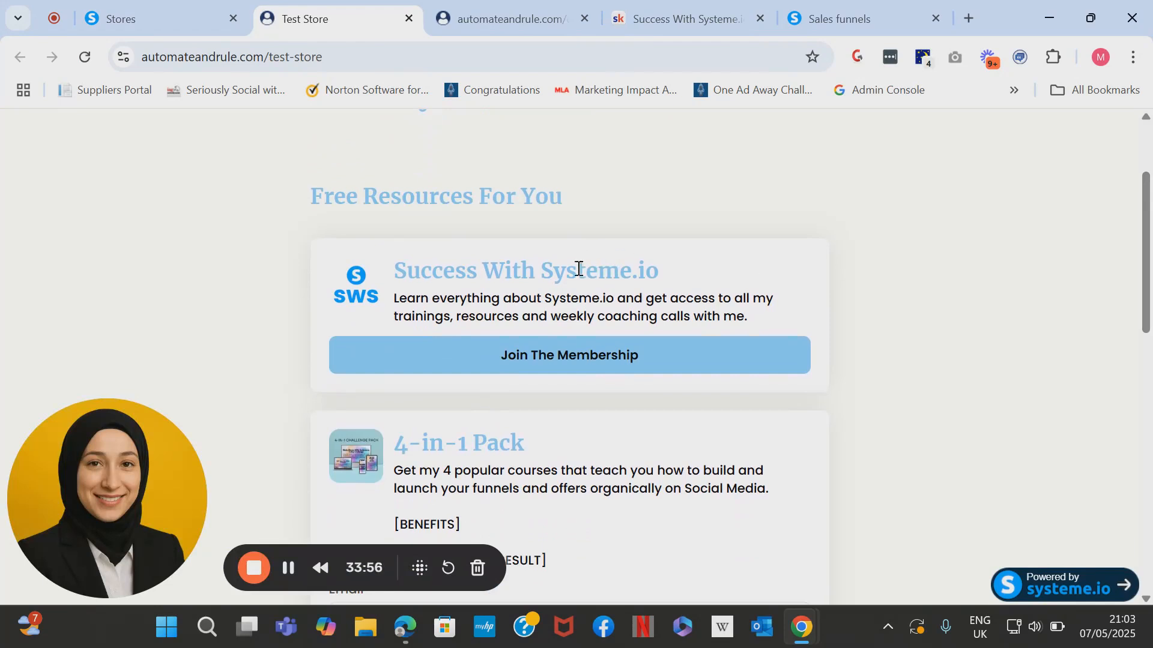
# Test the Join The Membership link to Skool's Success With Systeme.io page, then return to the dashboard.
pyautogui.click(584, 359)
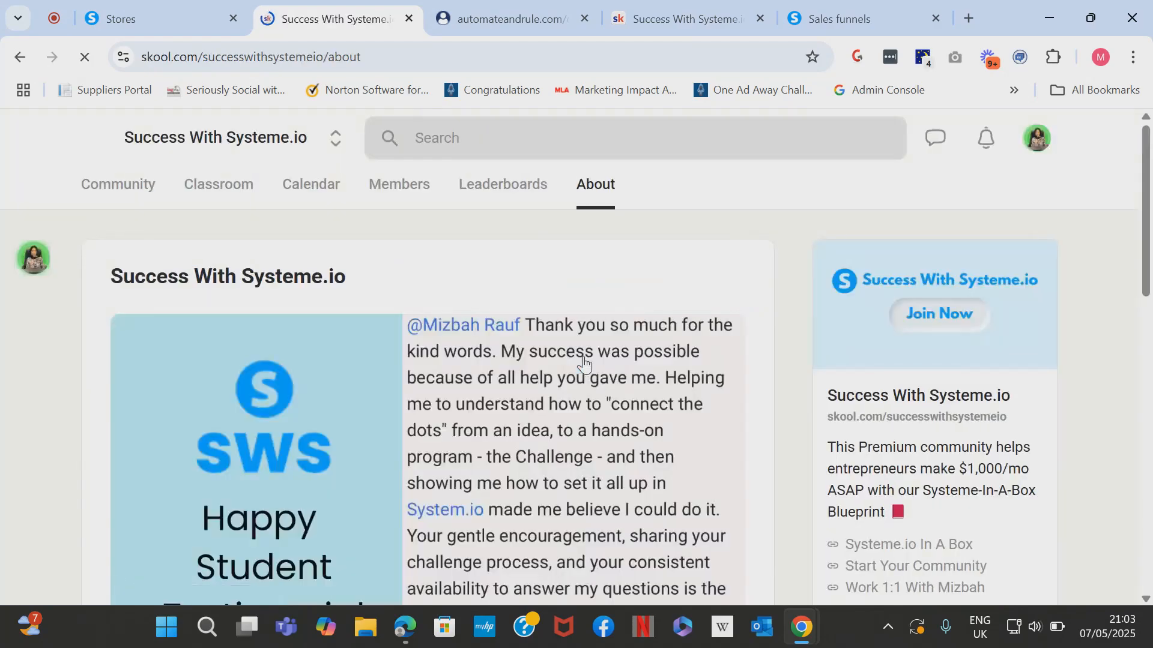
pyautogui.moveTo(1146, 240); pyautogui.dragTo(1152, 164)
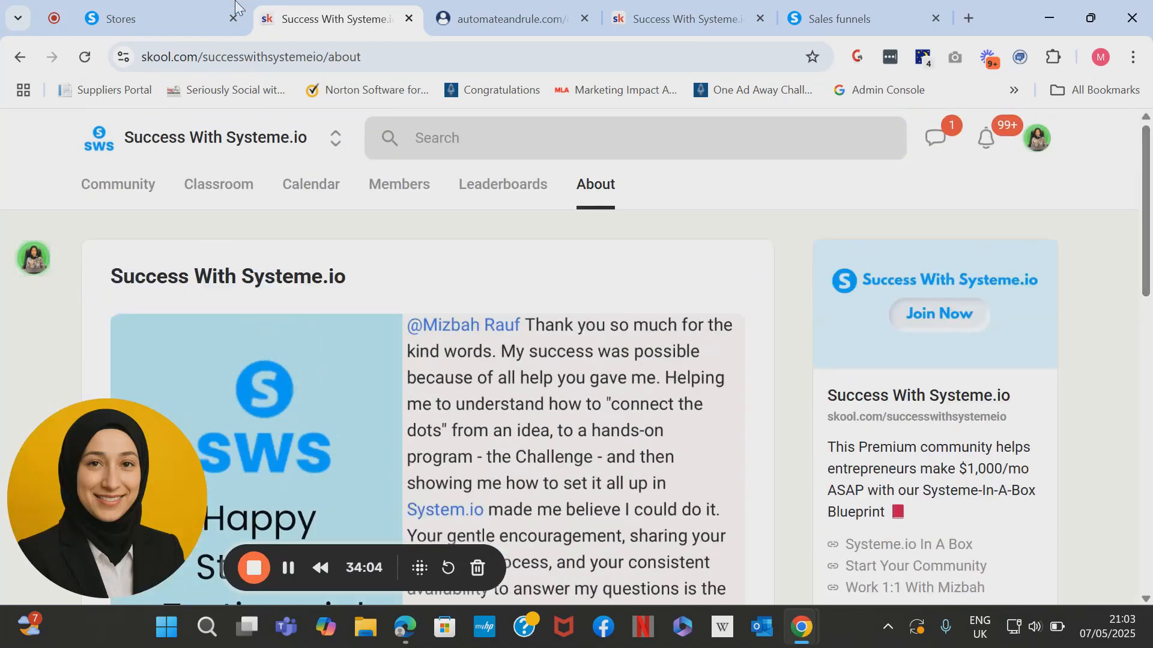
pyautogui.click(176, 12)
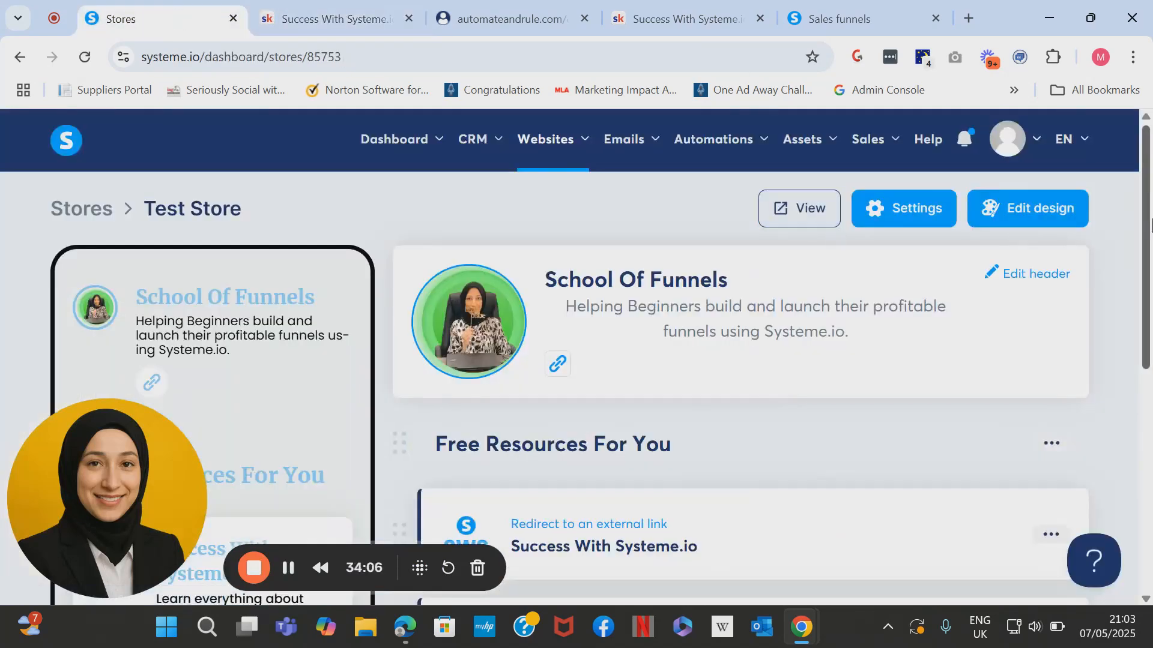
pyautogui.moveTo(1151, 223); pyautogui.dragTo(1132, 334)
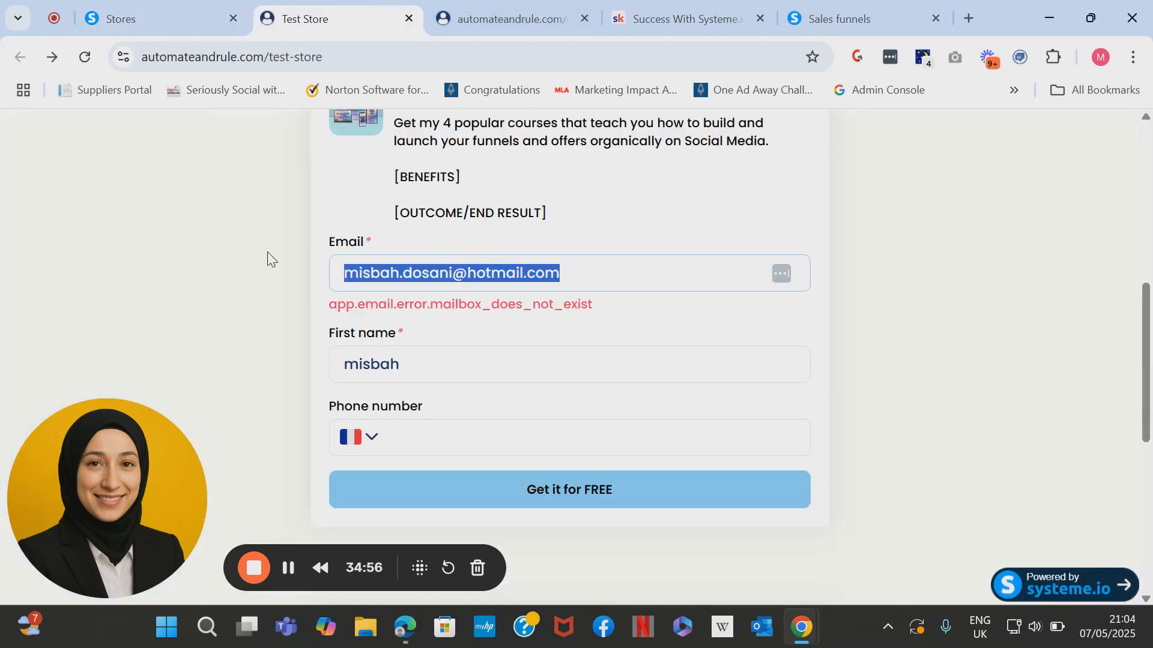
# Clear the rejected email address from the 4-in-1 Pack sign-up form.
pyautogui.press('BackSpace')
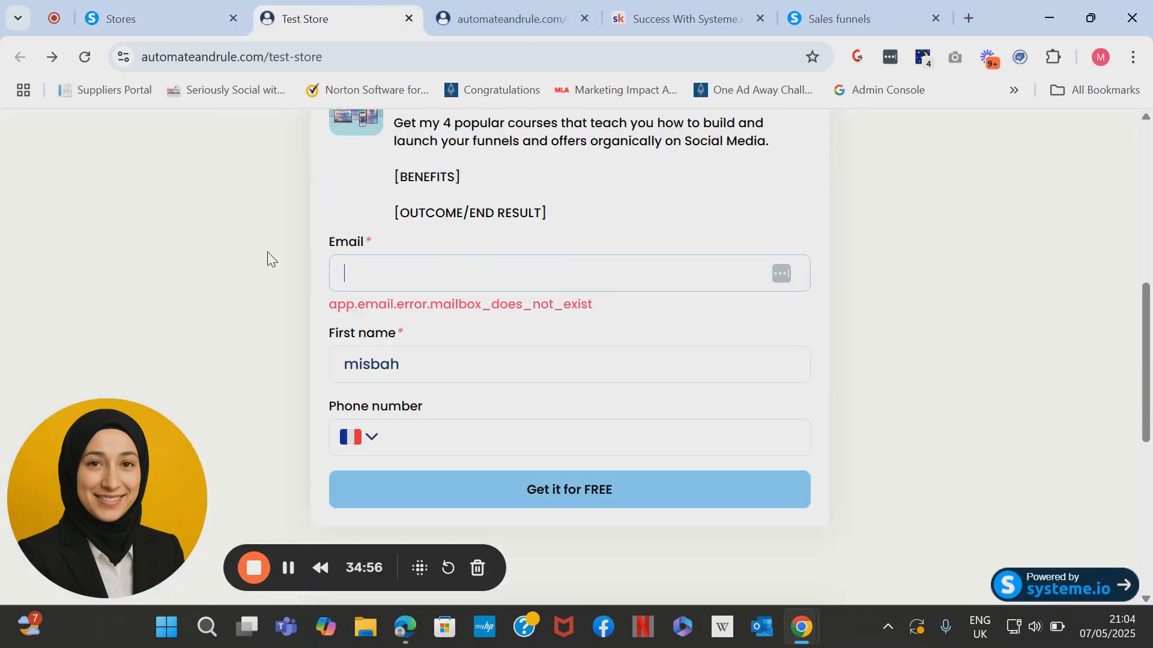
pyautogui.scroll(2, 267, 257)
pyautogui.scroll(3, 386, 290)
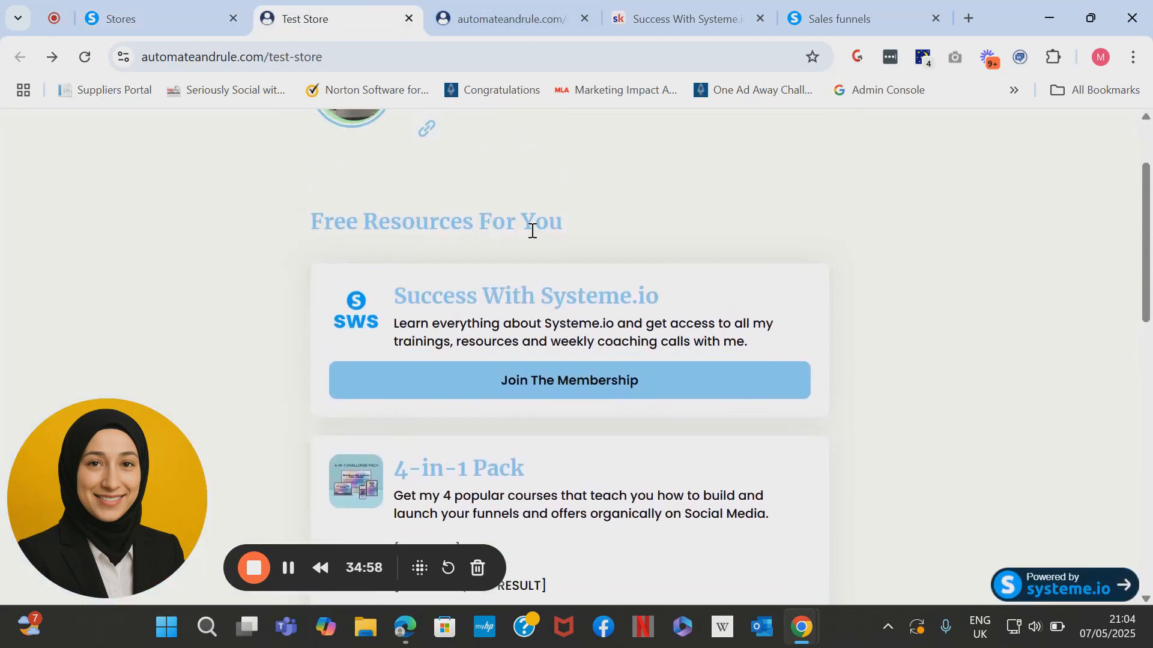
pyautogui.scroll(-2, 569, 330)
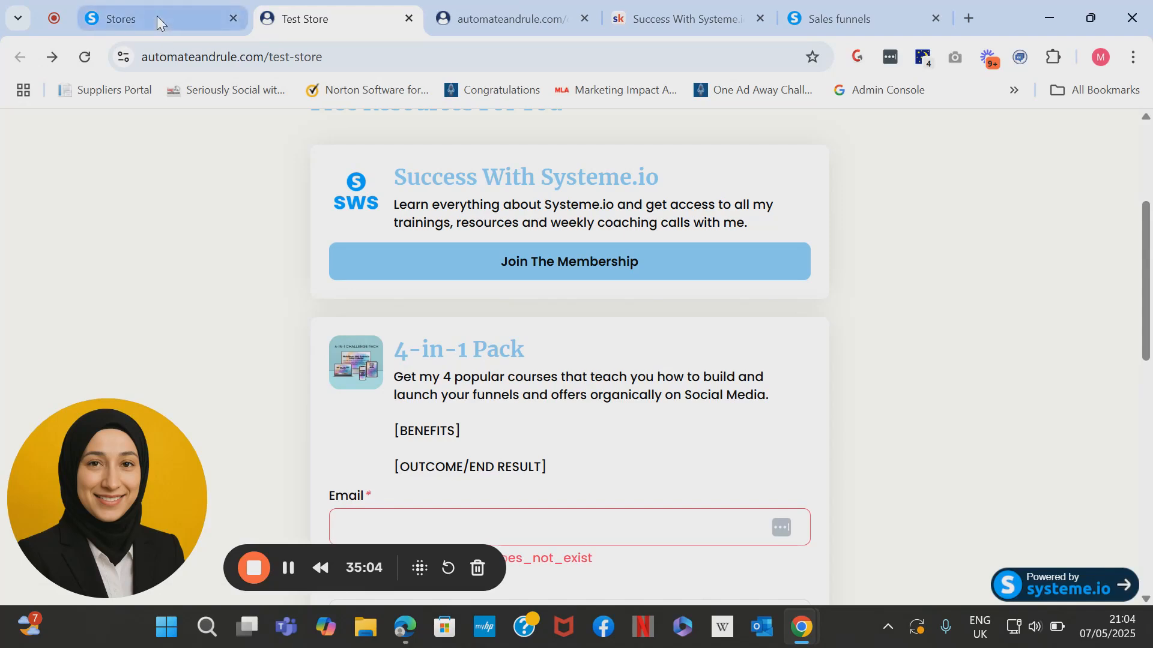
pyautogui.scroll(-3, 577, 401)
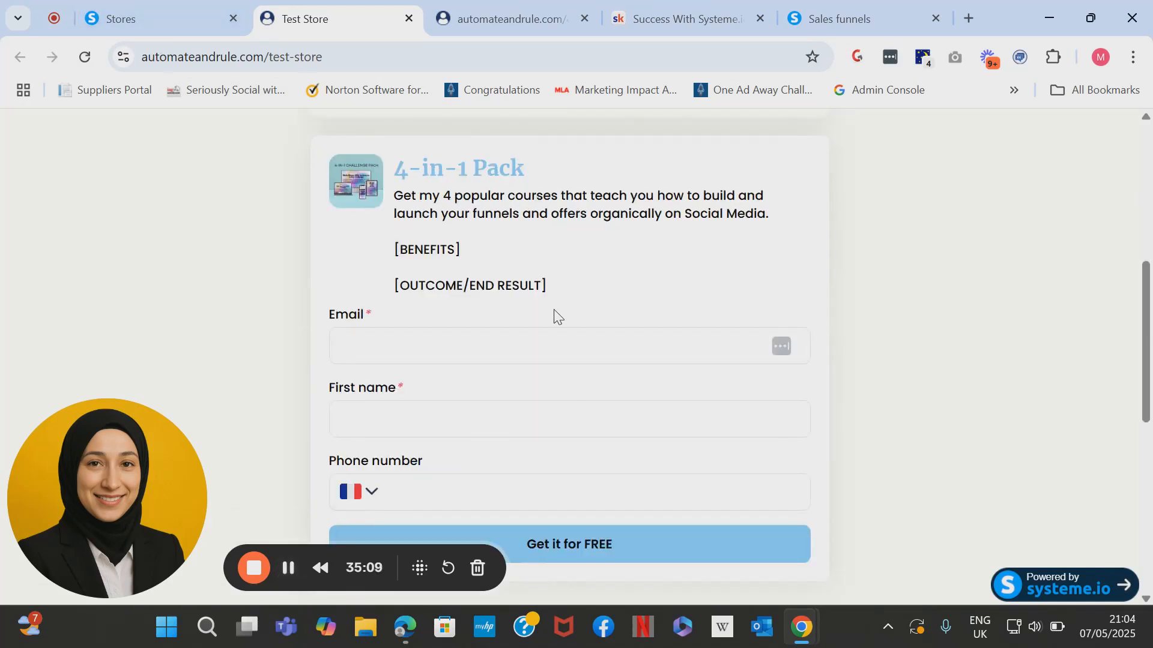
pyautogui.scroll(1, 583, 347)
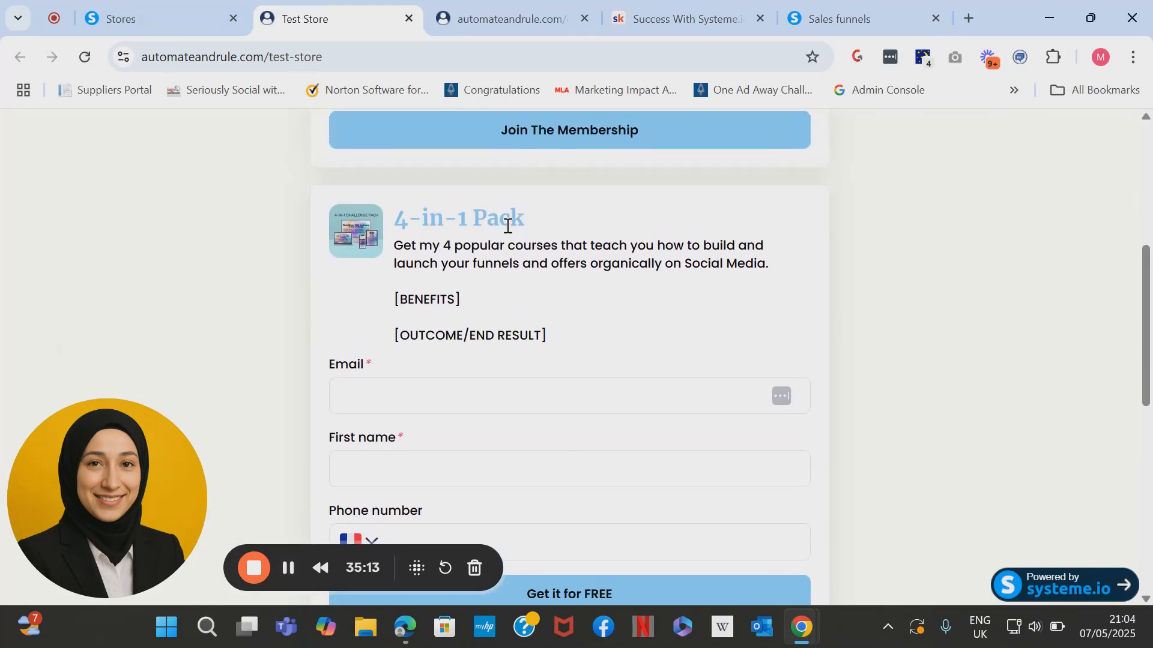
pyautogui.scroll(-1, 434, 294)
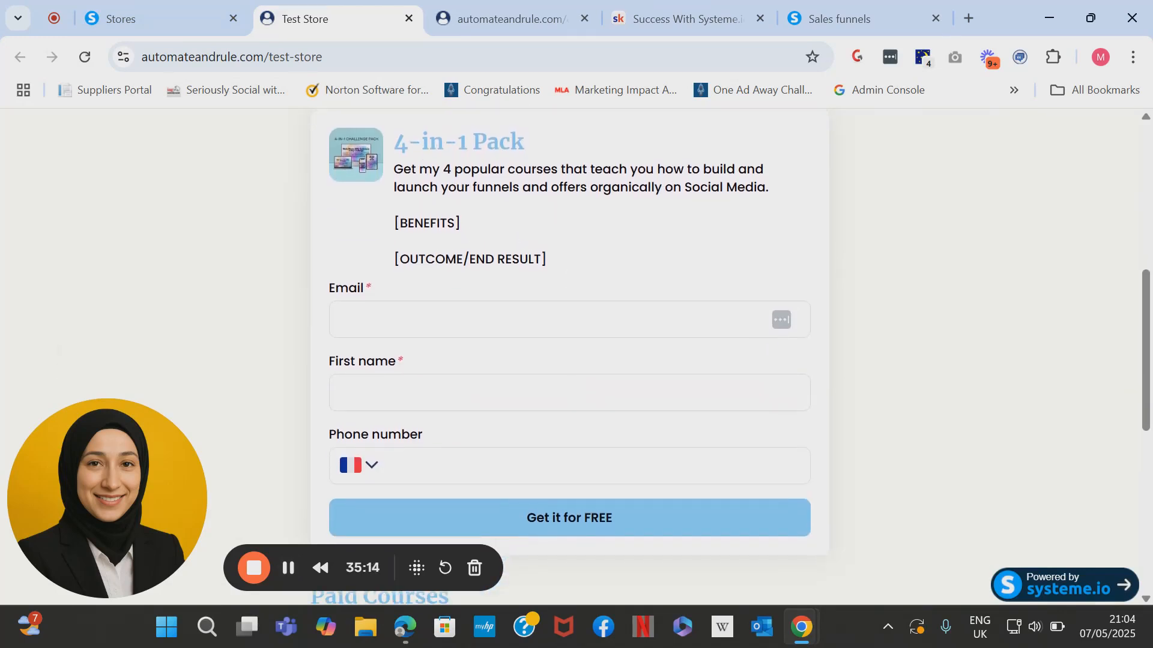
# Enter a valid email and first name in the 4-in-1 Pack form and submit it.
pyautogui.click(459, 314)
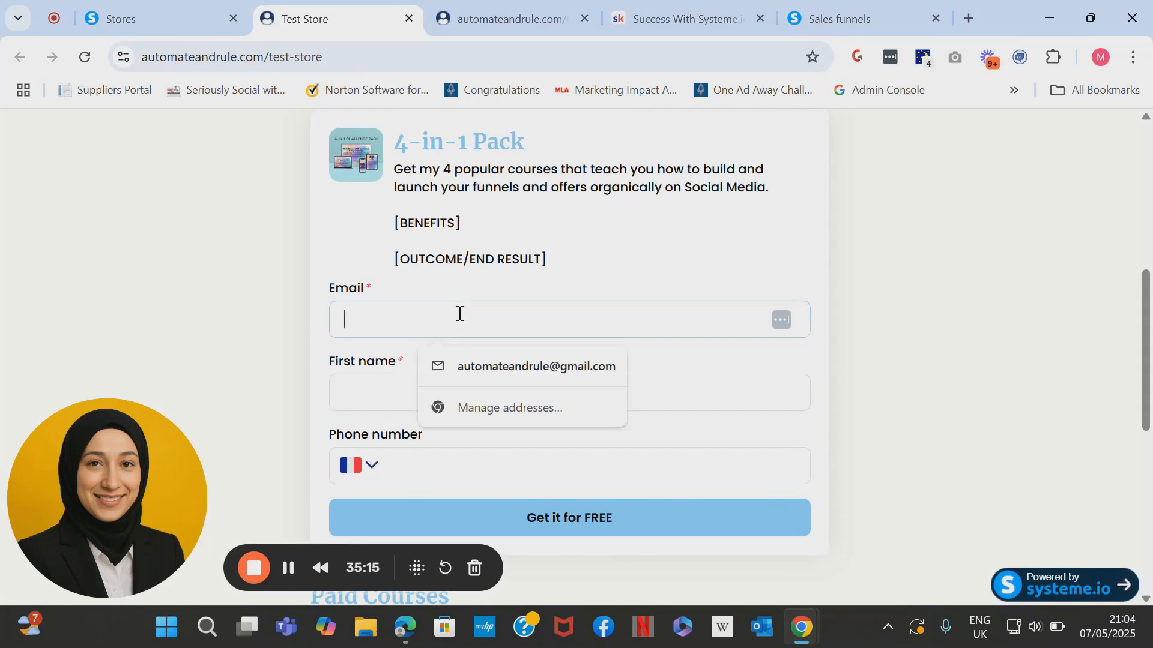
pyautogui.click(313, 308)
pyautogui.click(367, 322)
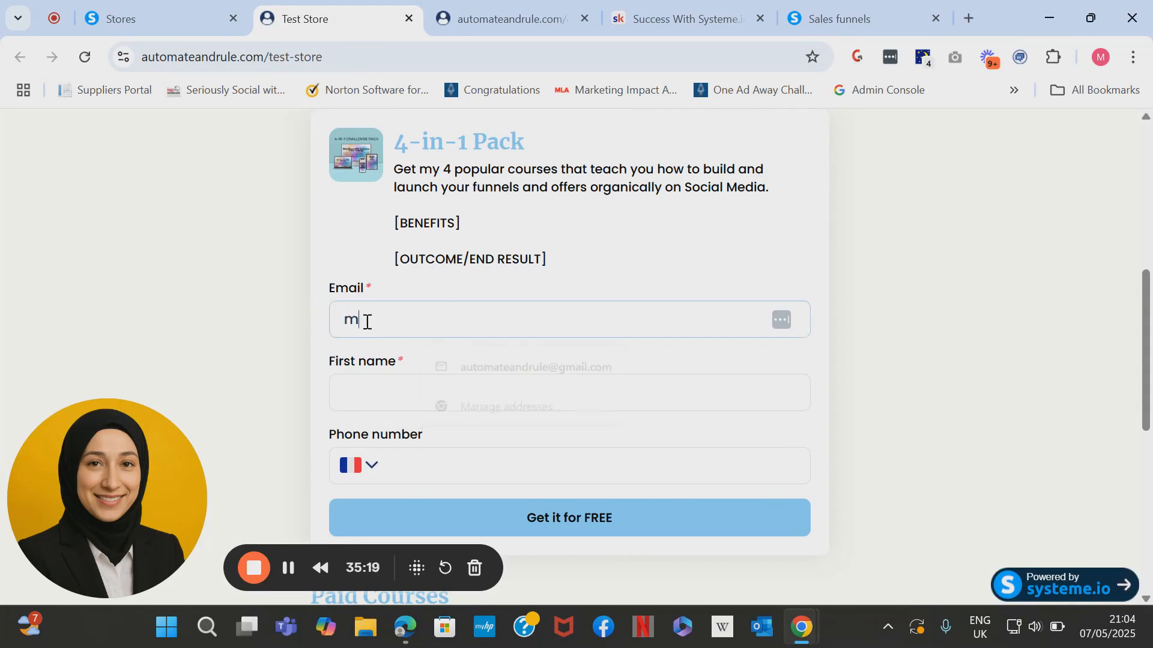
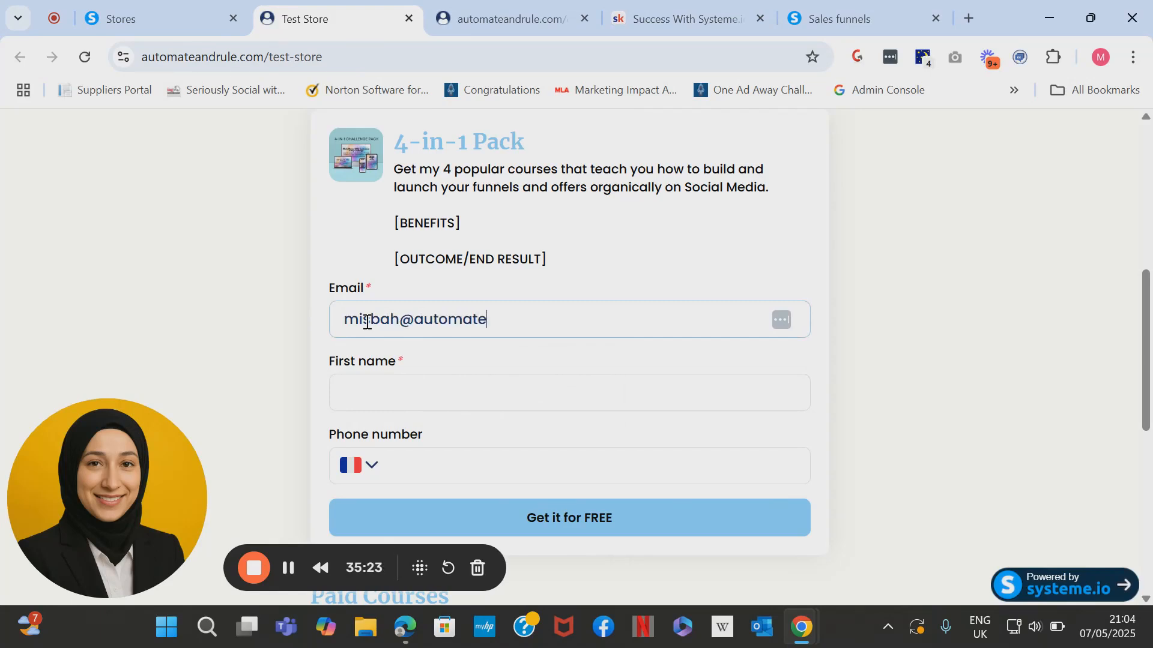
pyautogui.click(355, 399)
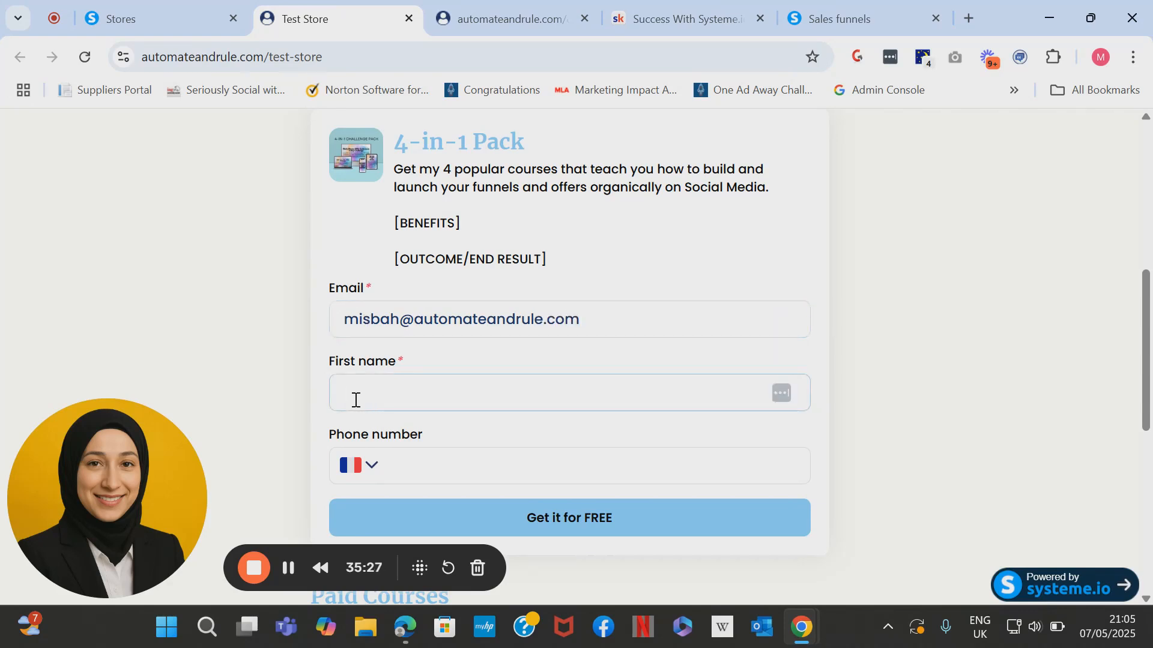
pyautogui.write('mizbah')
pyautogui.click(541, 527)
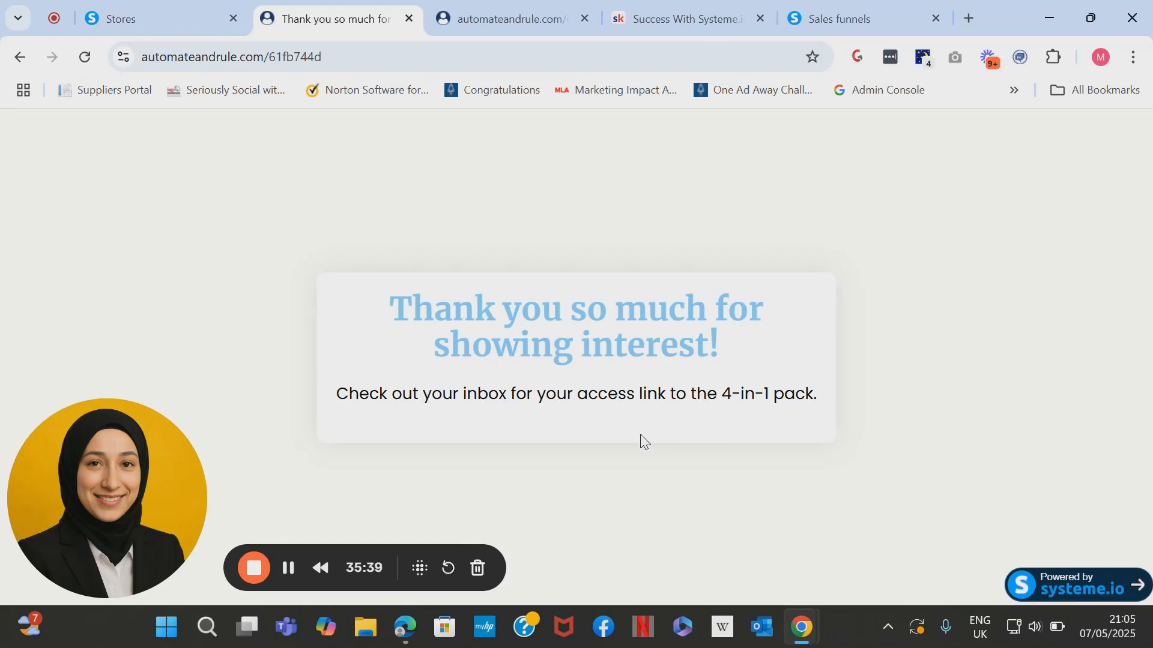
# Return to the storefront and open the $17 Lead Generation Funnel checkout page.
pyautogui.click(20, 57)
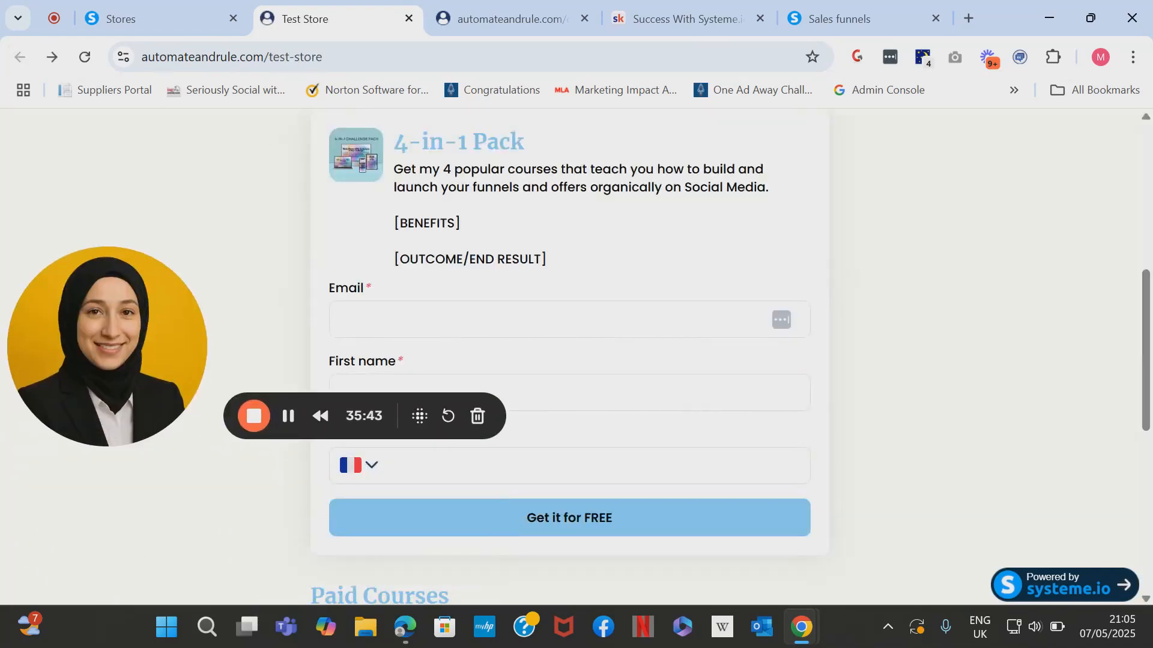
pyautogui.scroll(-5, 569, 360)
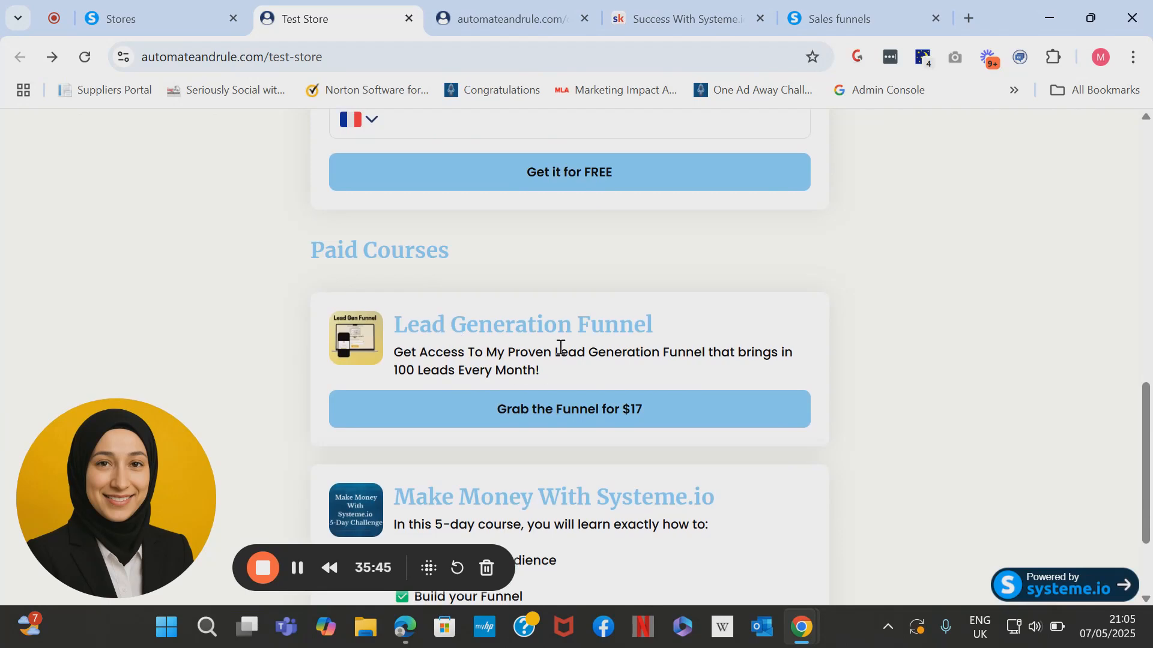
pyautogui.scroll(-1, 554, 307)
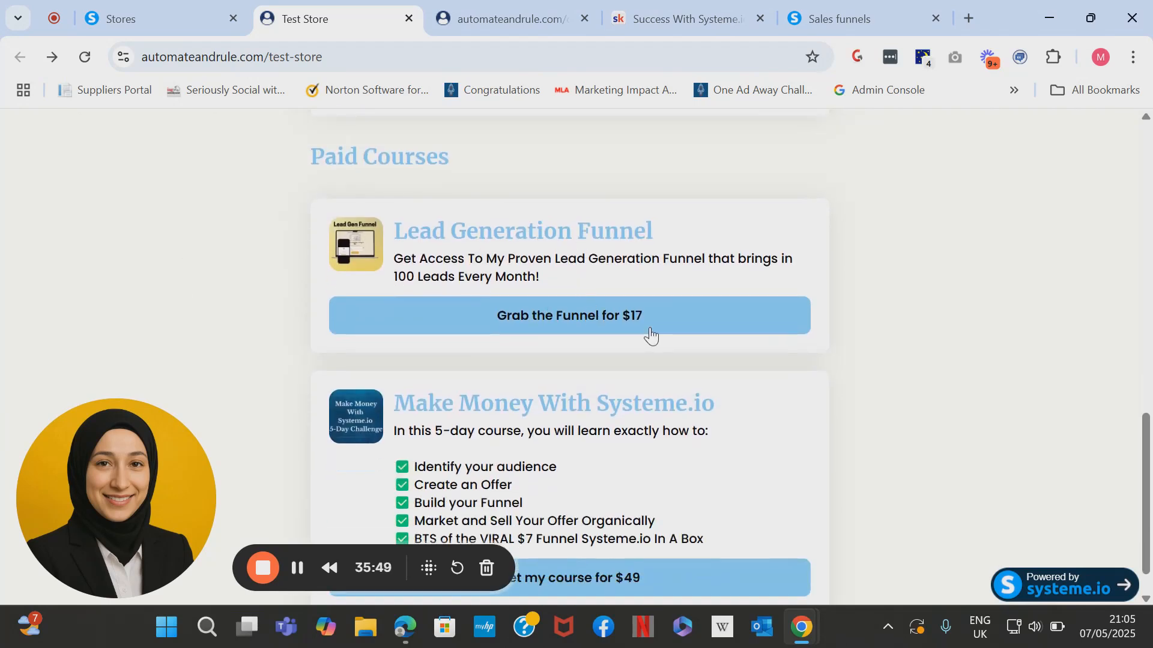
pyautogui.click(564, 326)
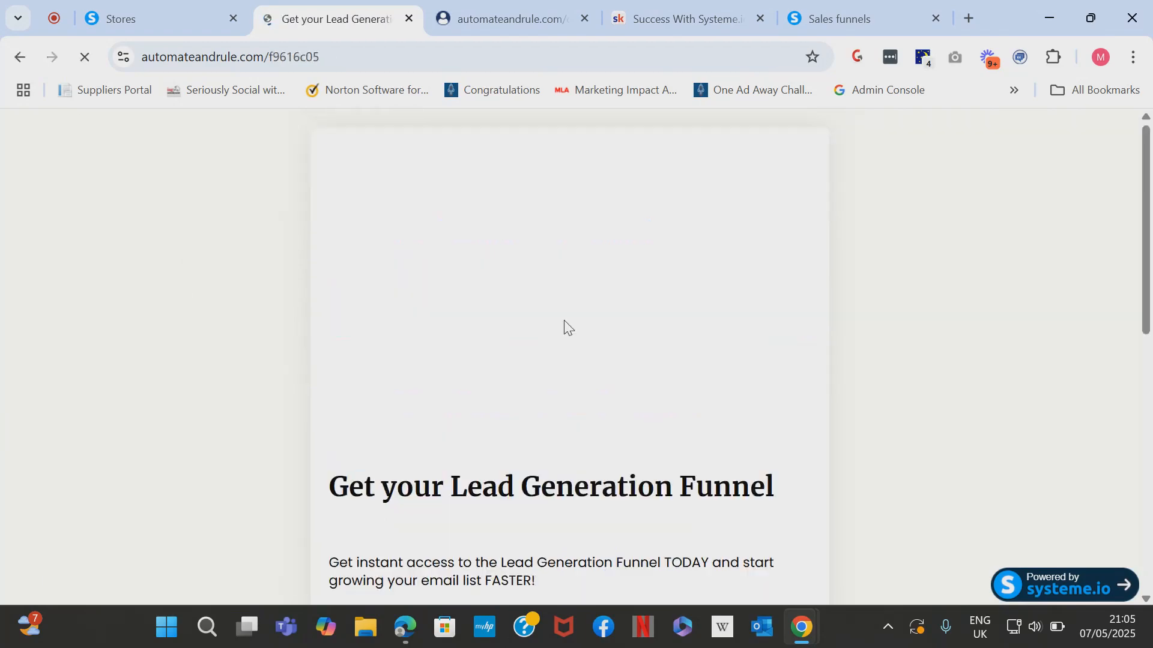
pyautogui.scroll(-3, 565, 327)
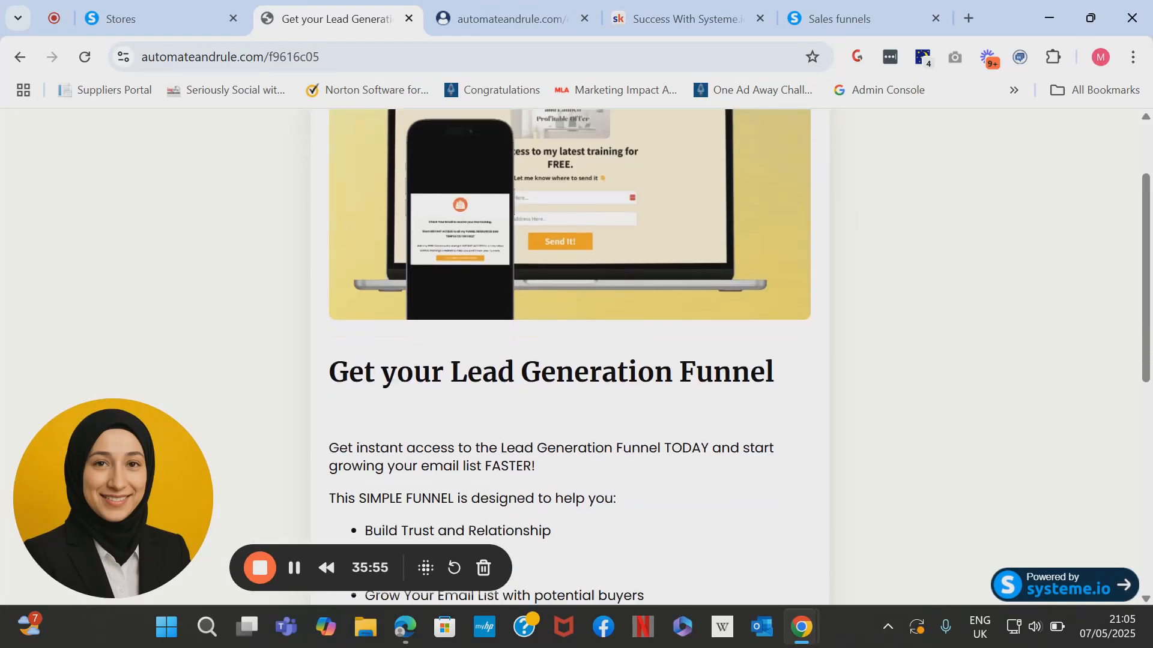
pyautogui.scroll(-5, 514, 161)
pyautogui.scroll(1, 504, 247)
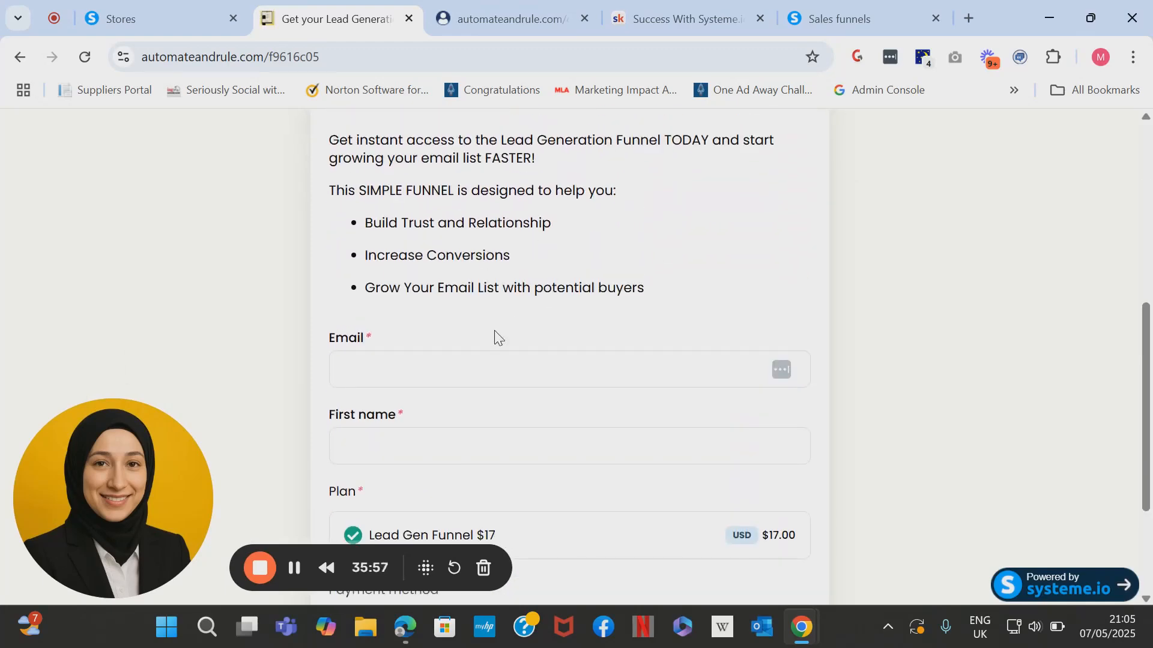
# Fill in the buyer's email and first name, choose PayPal, submit, and close the PayPal window.
pyautogui.click(472, 360)
pyautogui.scroll(-3, 462, 421)
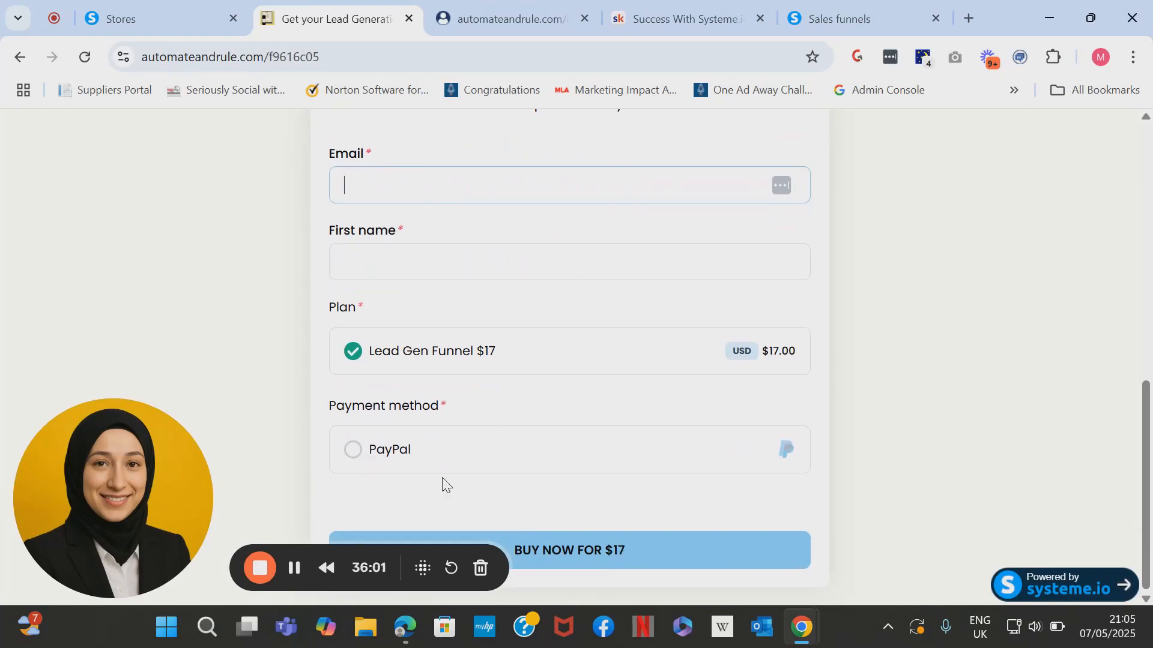
pyautogui.click(354, 451)
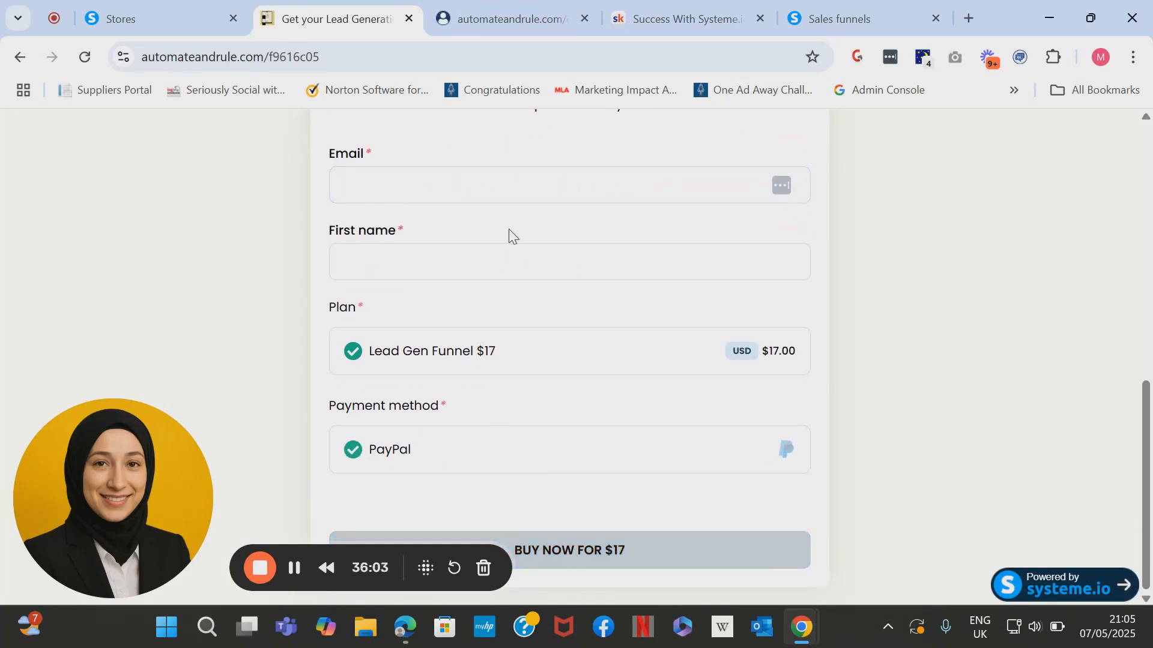
pyautogui.click(503, 184)
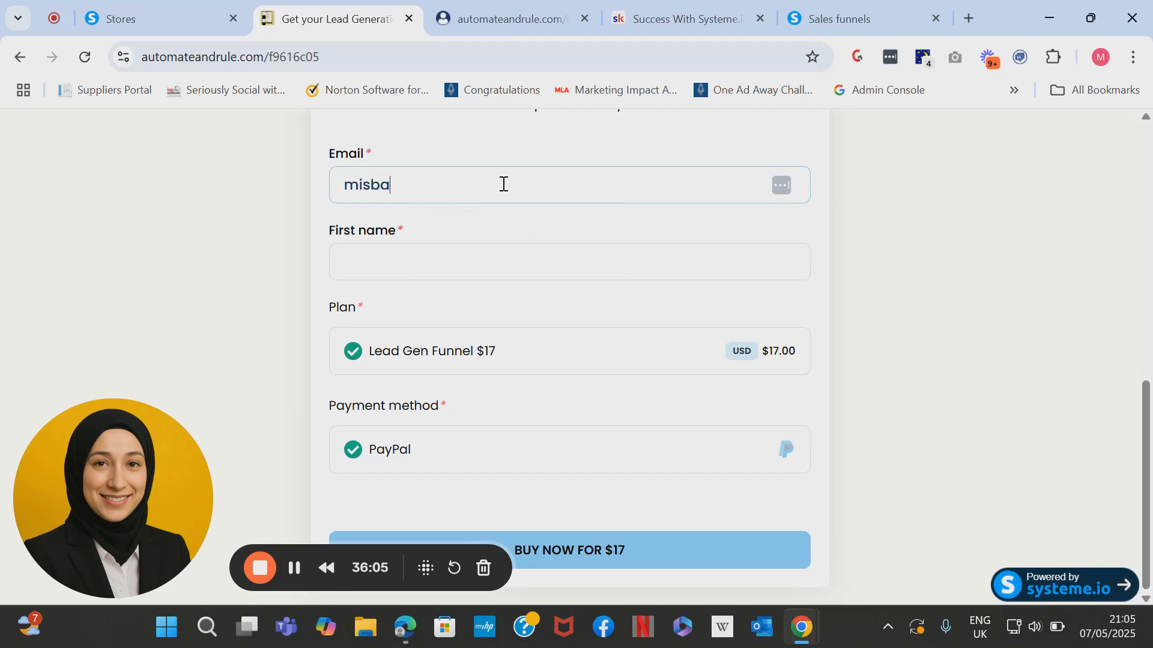
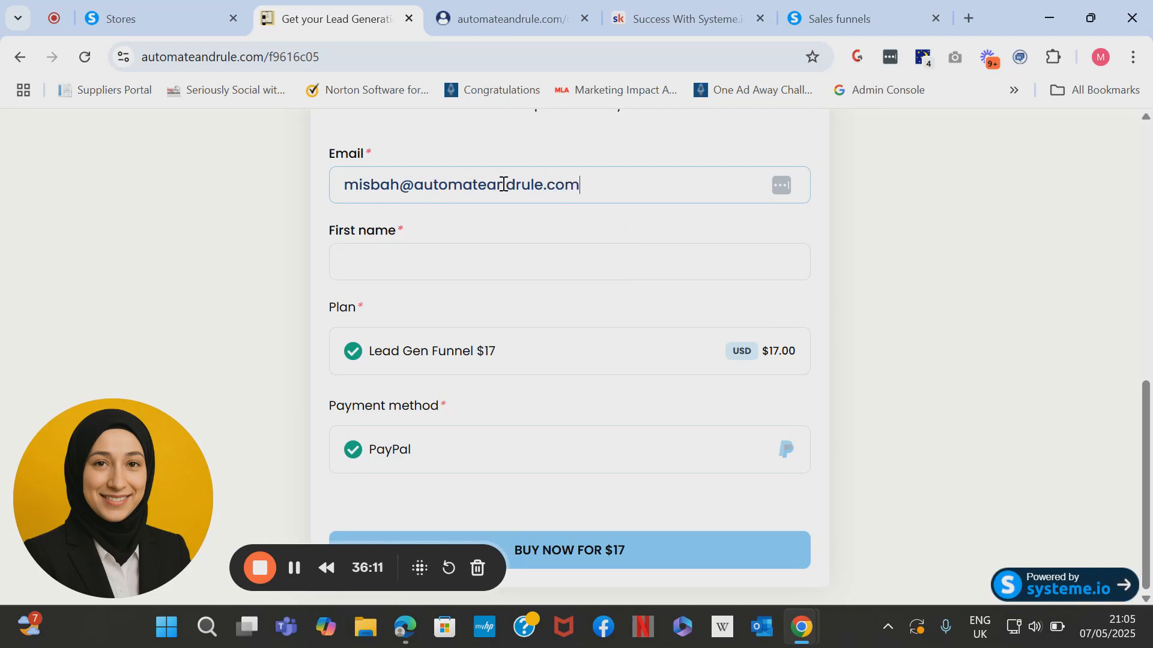
pyautogui.click(474, 271)
pyautogui.write('misbah')
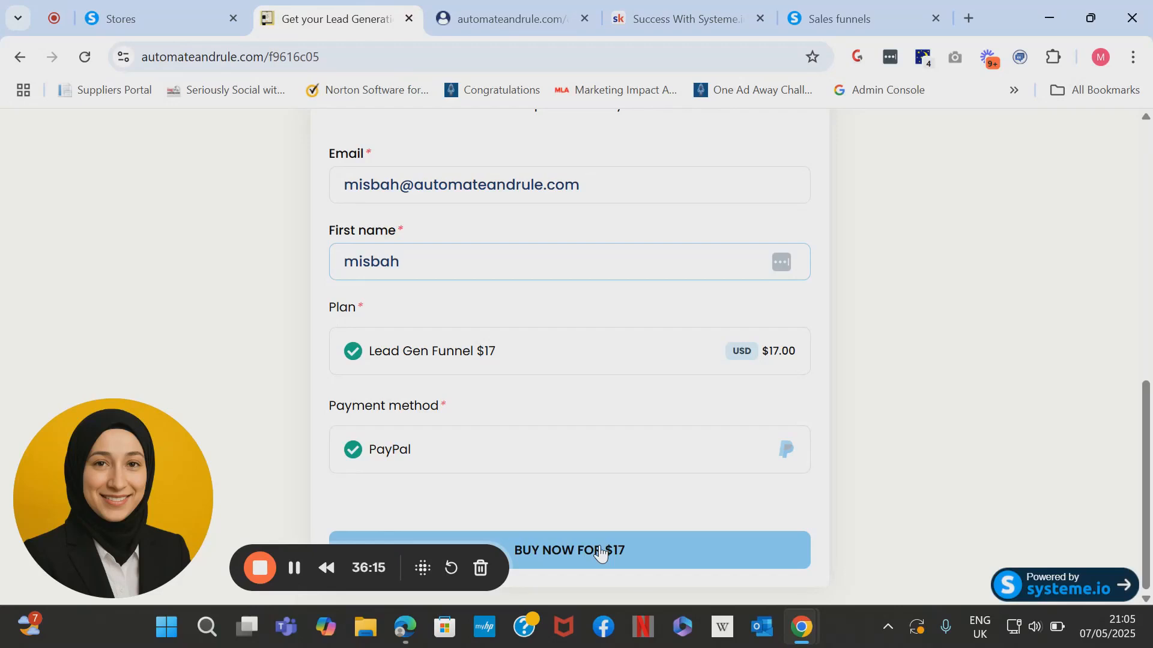
pyautogui.click(601, 553)
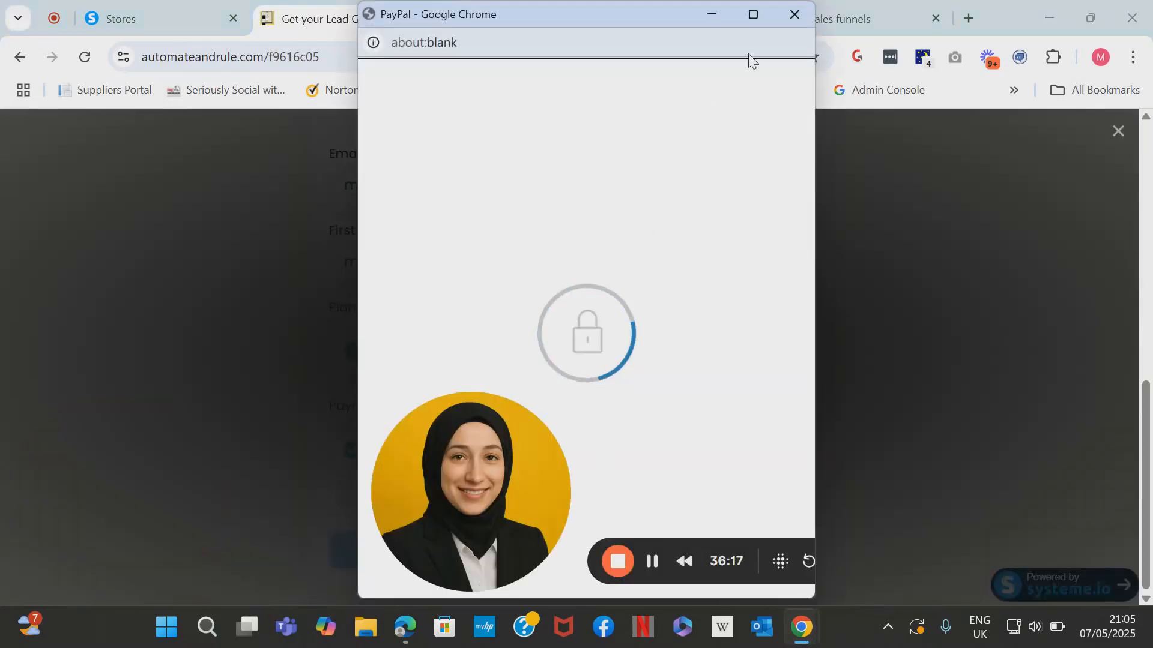
pyautogui.click(792, 14)
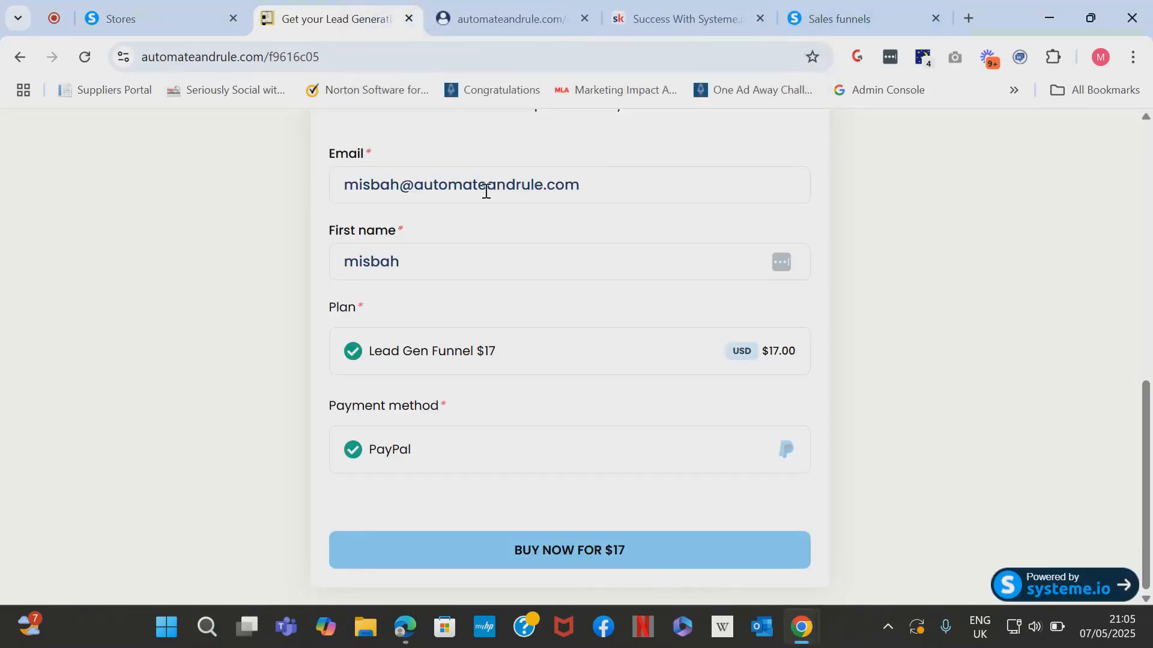
pyautogui.moveTo(1146, 447); pyautogui.dragTo(1150, 165)
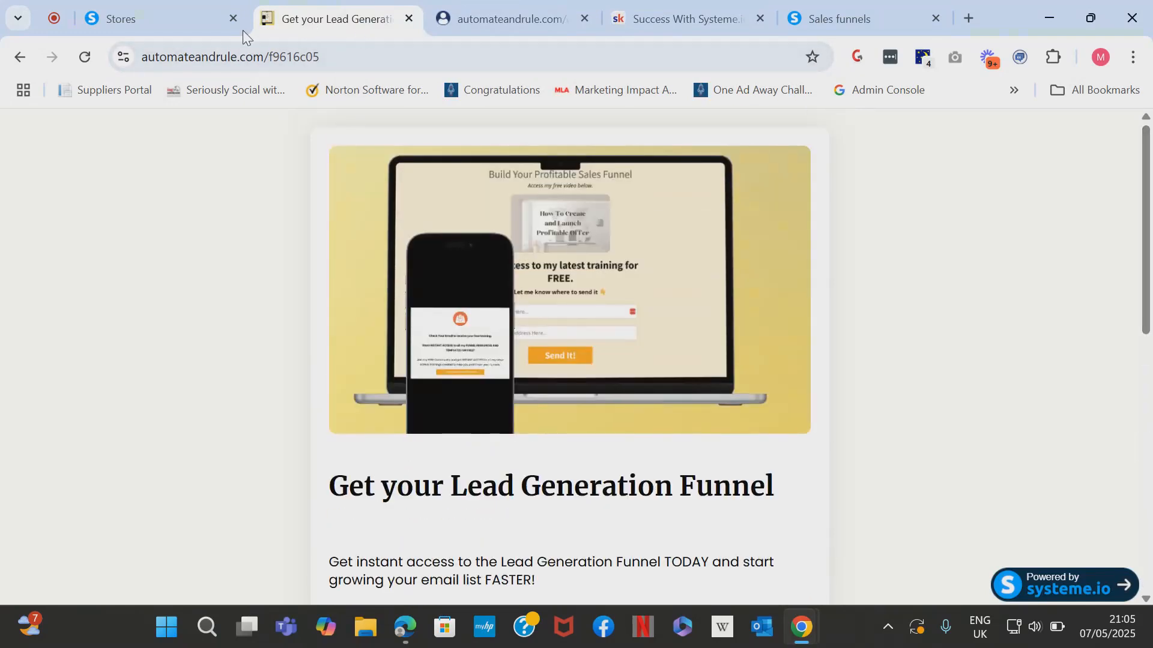
# Open and review the $49 Make Money With Systeme.io checkout page, then return to the dashboard.
pyautogui.click(30, 57)
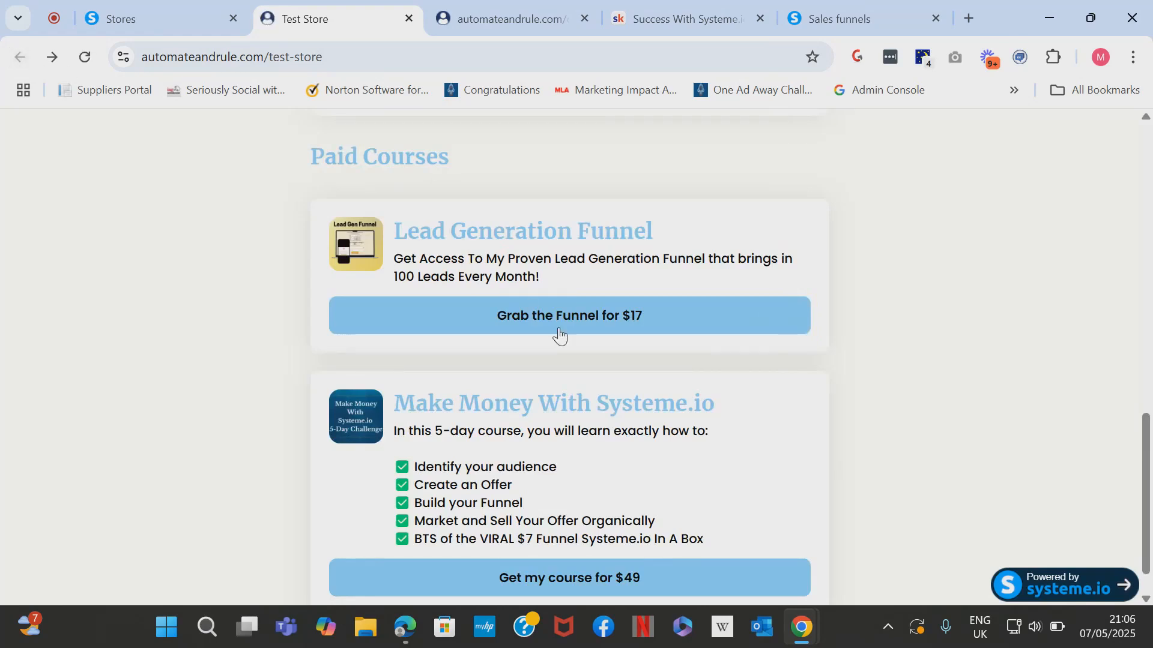
pyautogui.scroll(-1, 1148, 461)
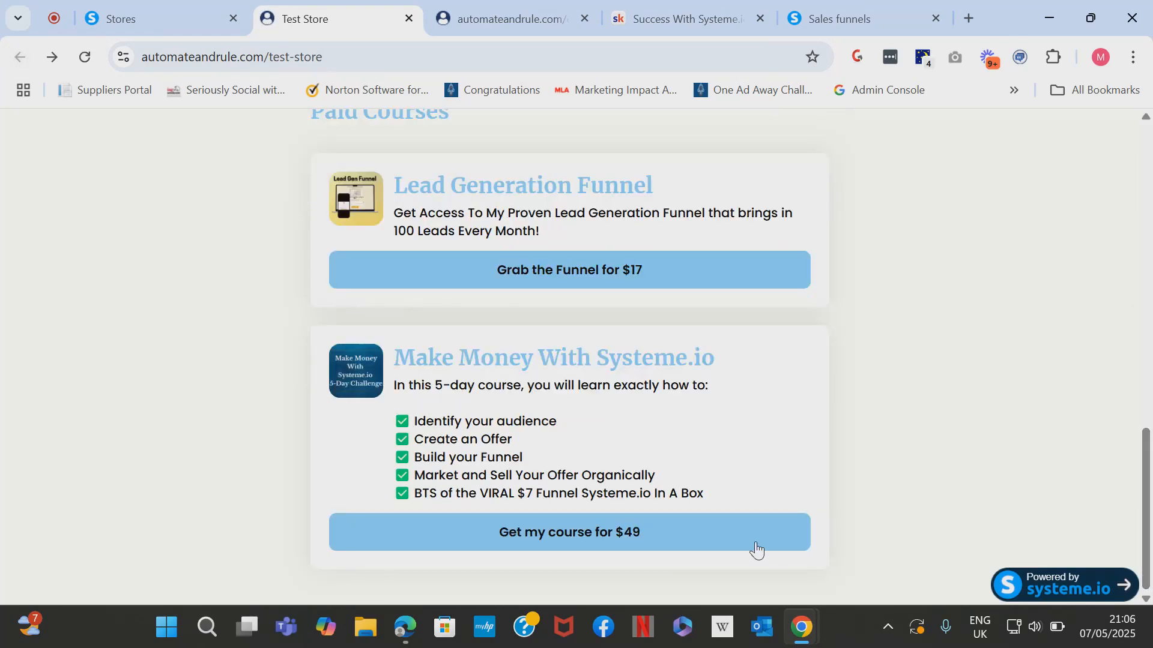
pyautogui.click(623, 540)
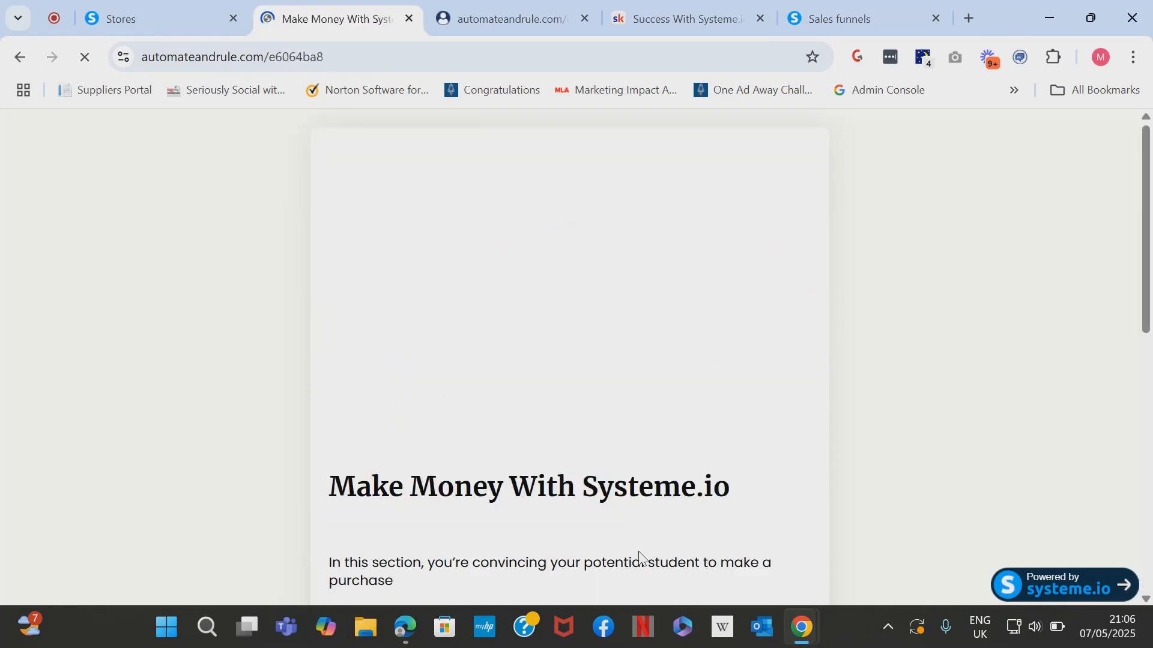
pyautogui.scroll(-5, 636, 489)
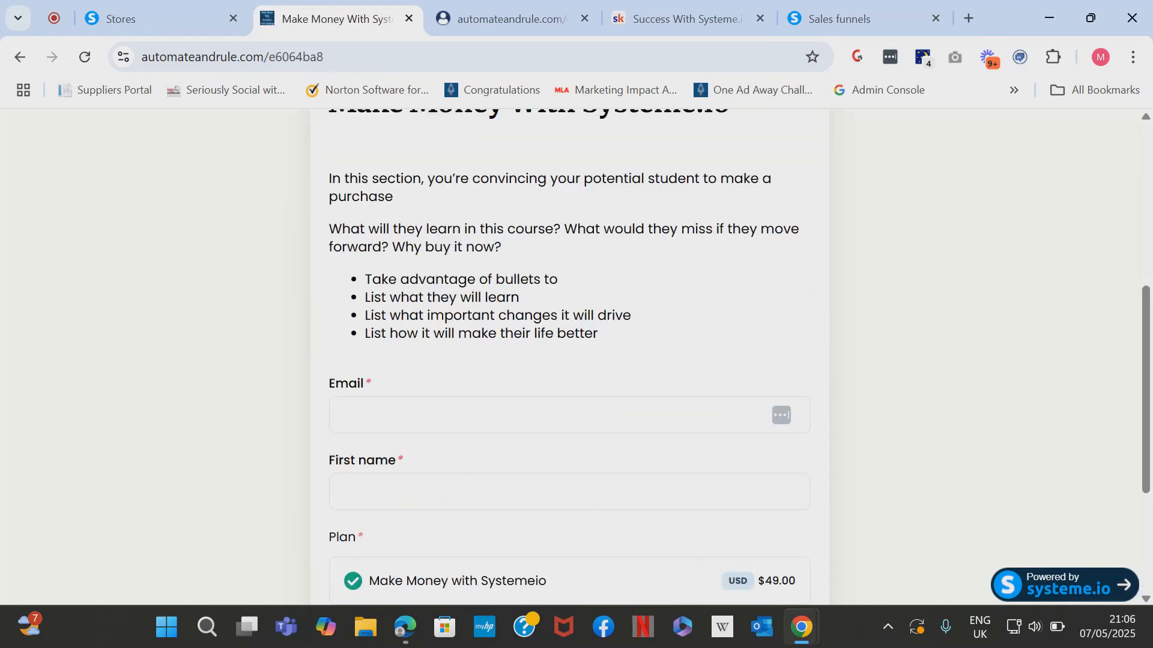
pyautogui.scroll(-3, 462, 480)
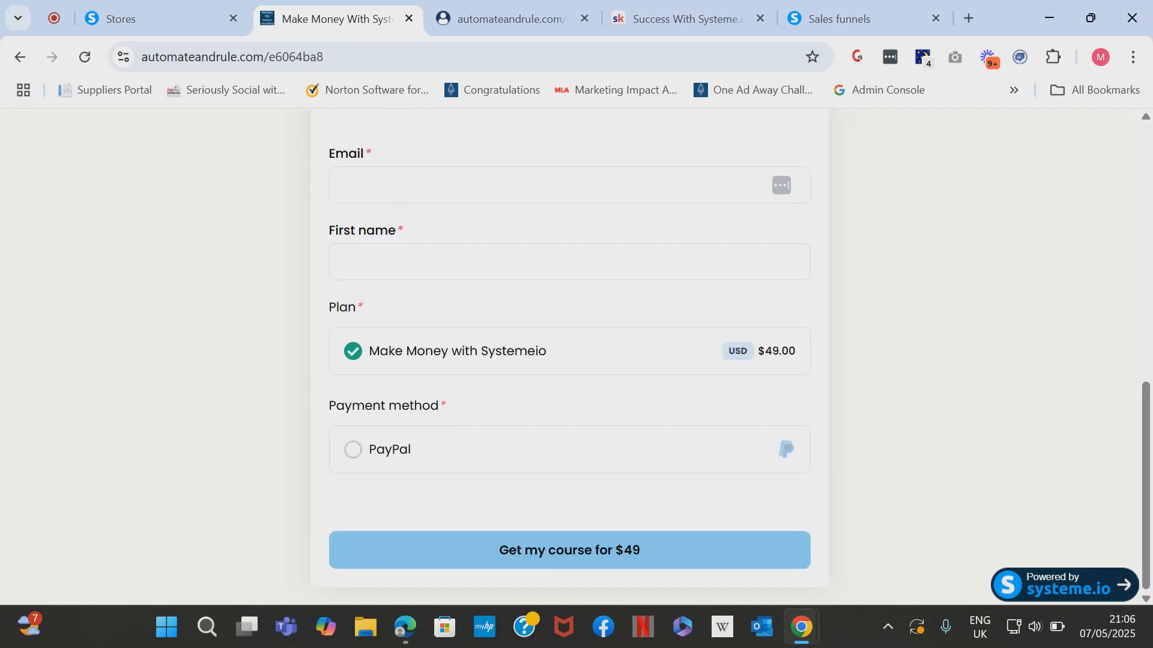
pyautogui.scroll(10, 507, 353)
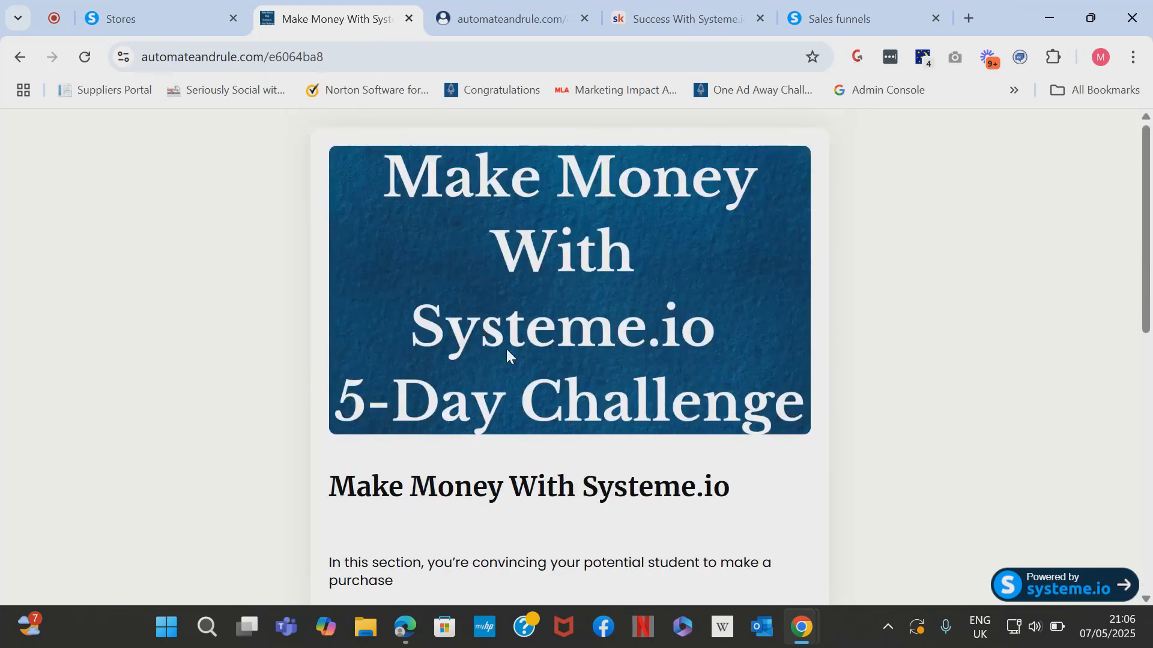
pyautogui.click(151, 8)
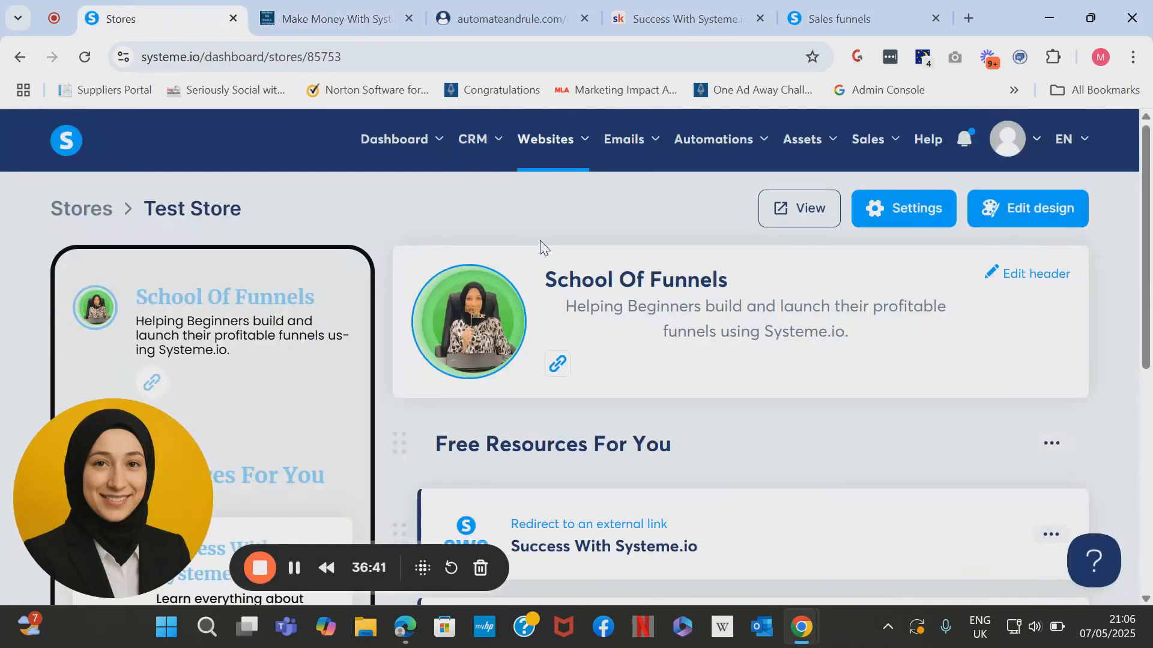
pyautogui.scroll(-2, 540, 244)
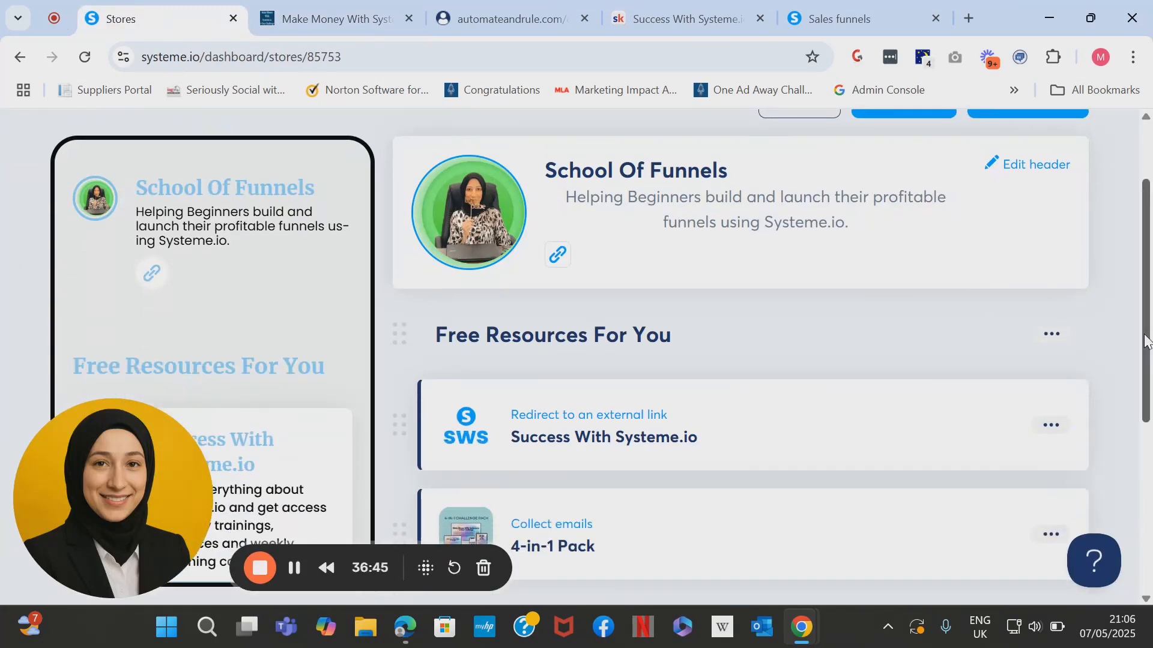
pyautogui.moveTo(1147, 341)
pyautogui.mouseDown()
pyautogui.moveTo(1150, 507)
pyautogui.moveTo(1150, 276)
pyautogui.moveTo(1150, 342)
pyautogui.mouseUp()
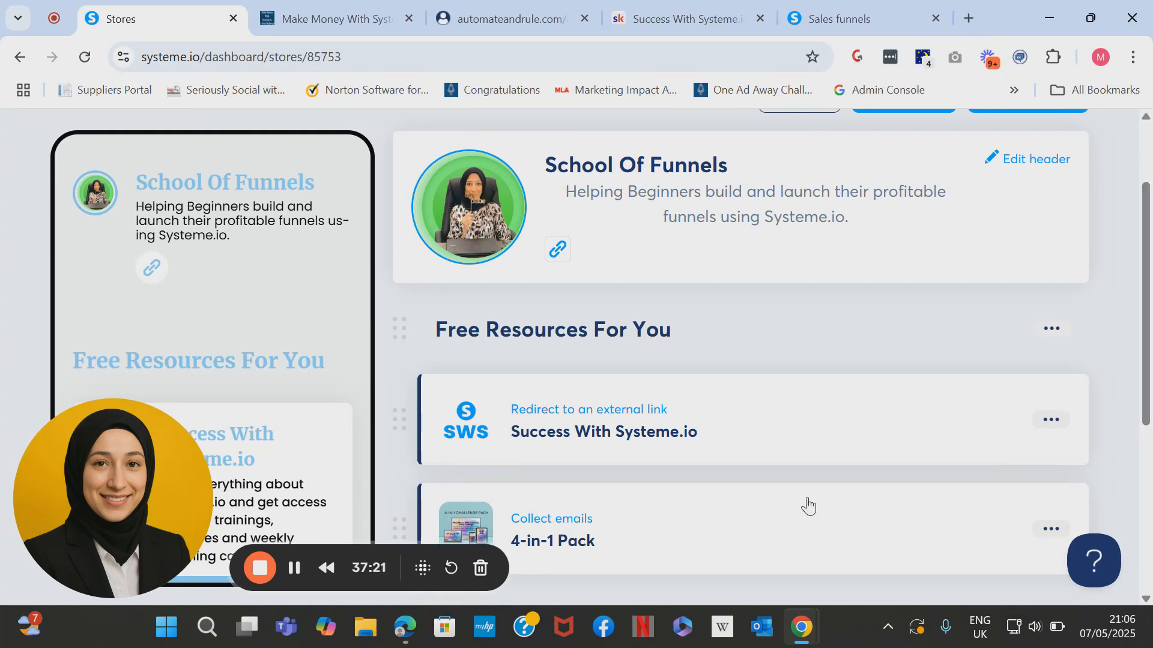
pyautogui.scroll(2, 102, 208)
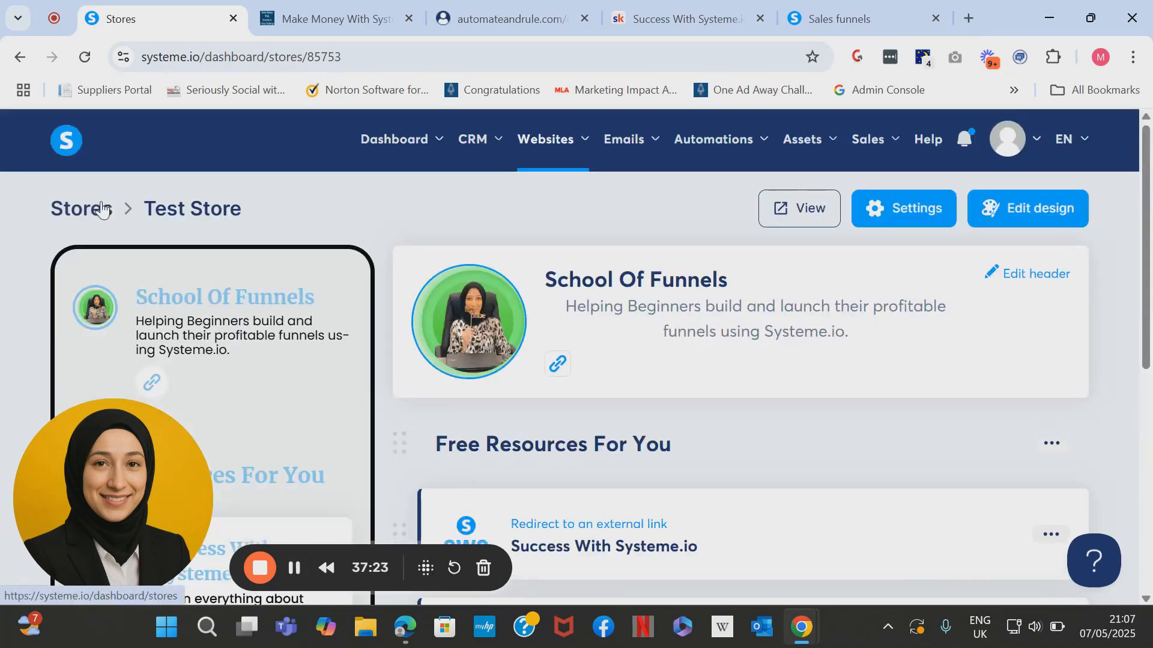
# Open the Funnel Vault store from the stores list and view its live storefront.
pyautogui.click(102, 209)
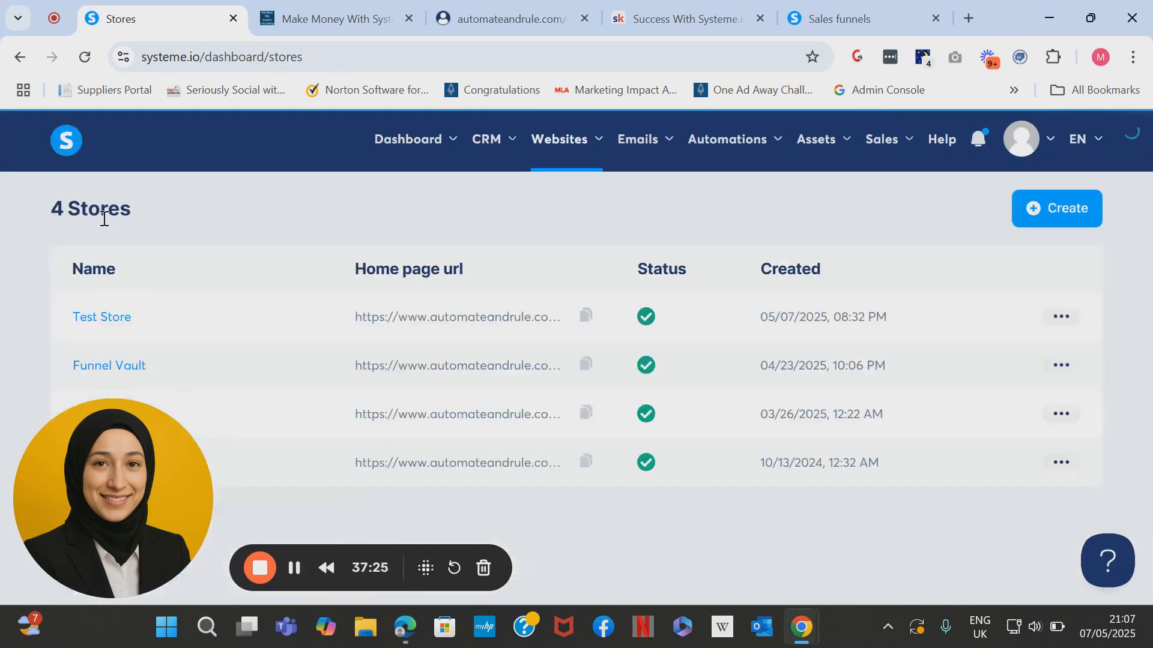
pyautogui.click(114, 366)
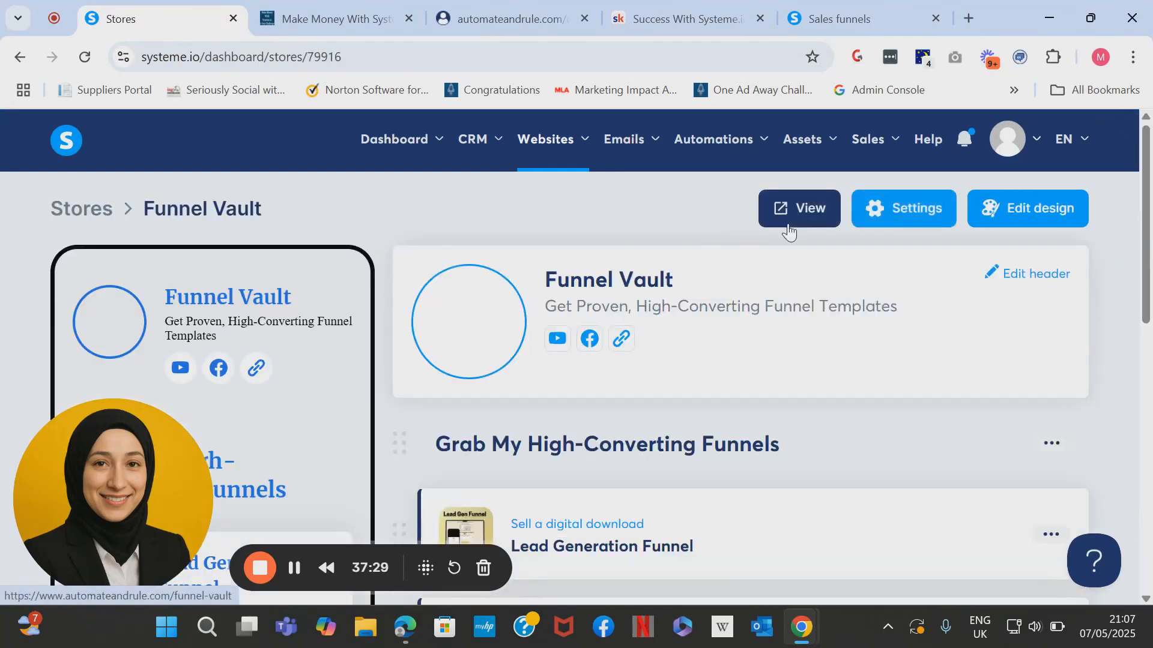
pyautogui.click(794, 220)
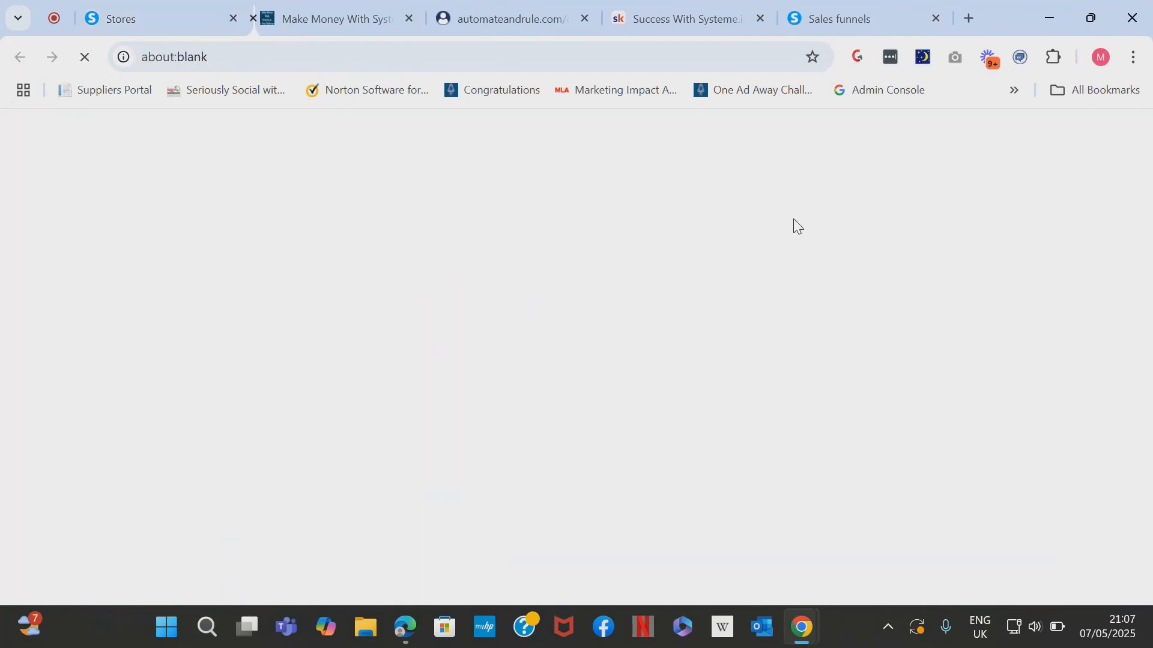
pyautogui.moveTo(1146, 212); pyautogui.dragTo(1146, 492)
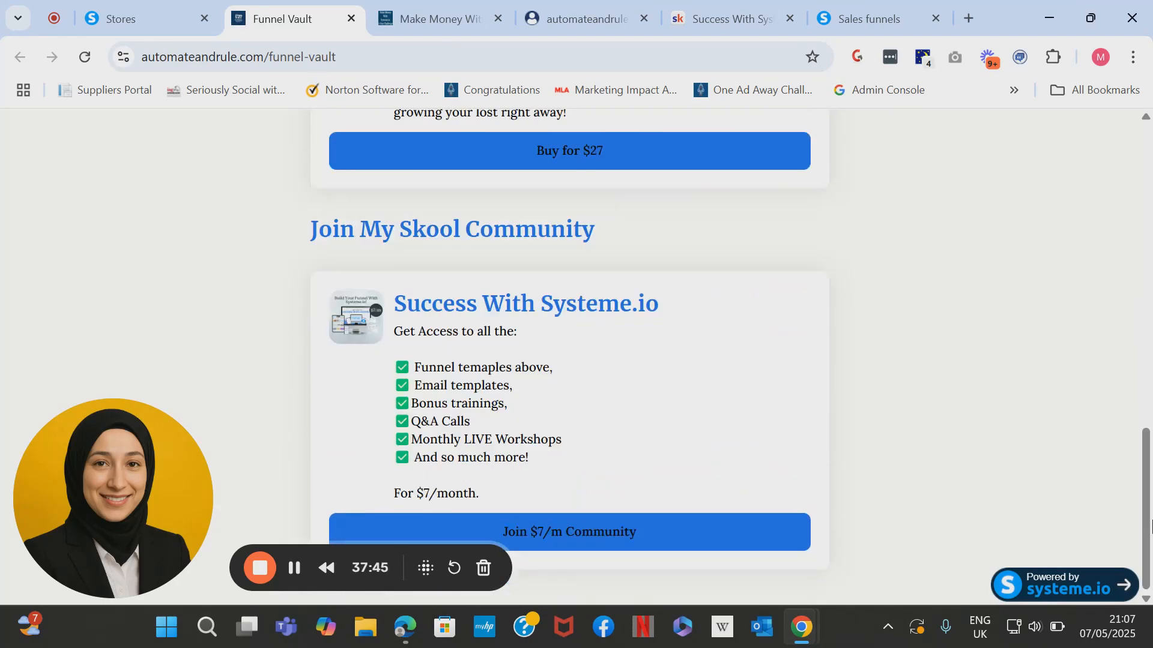